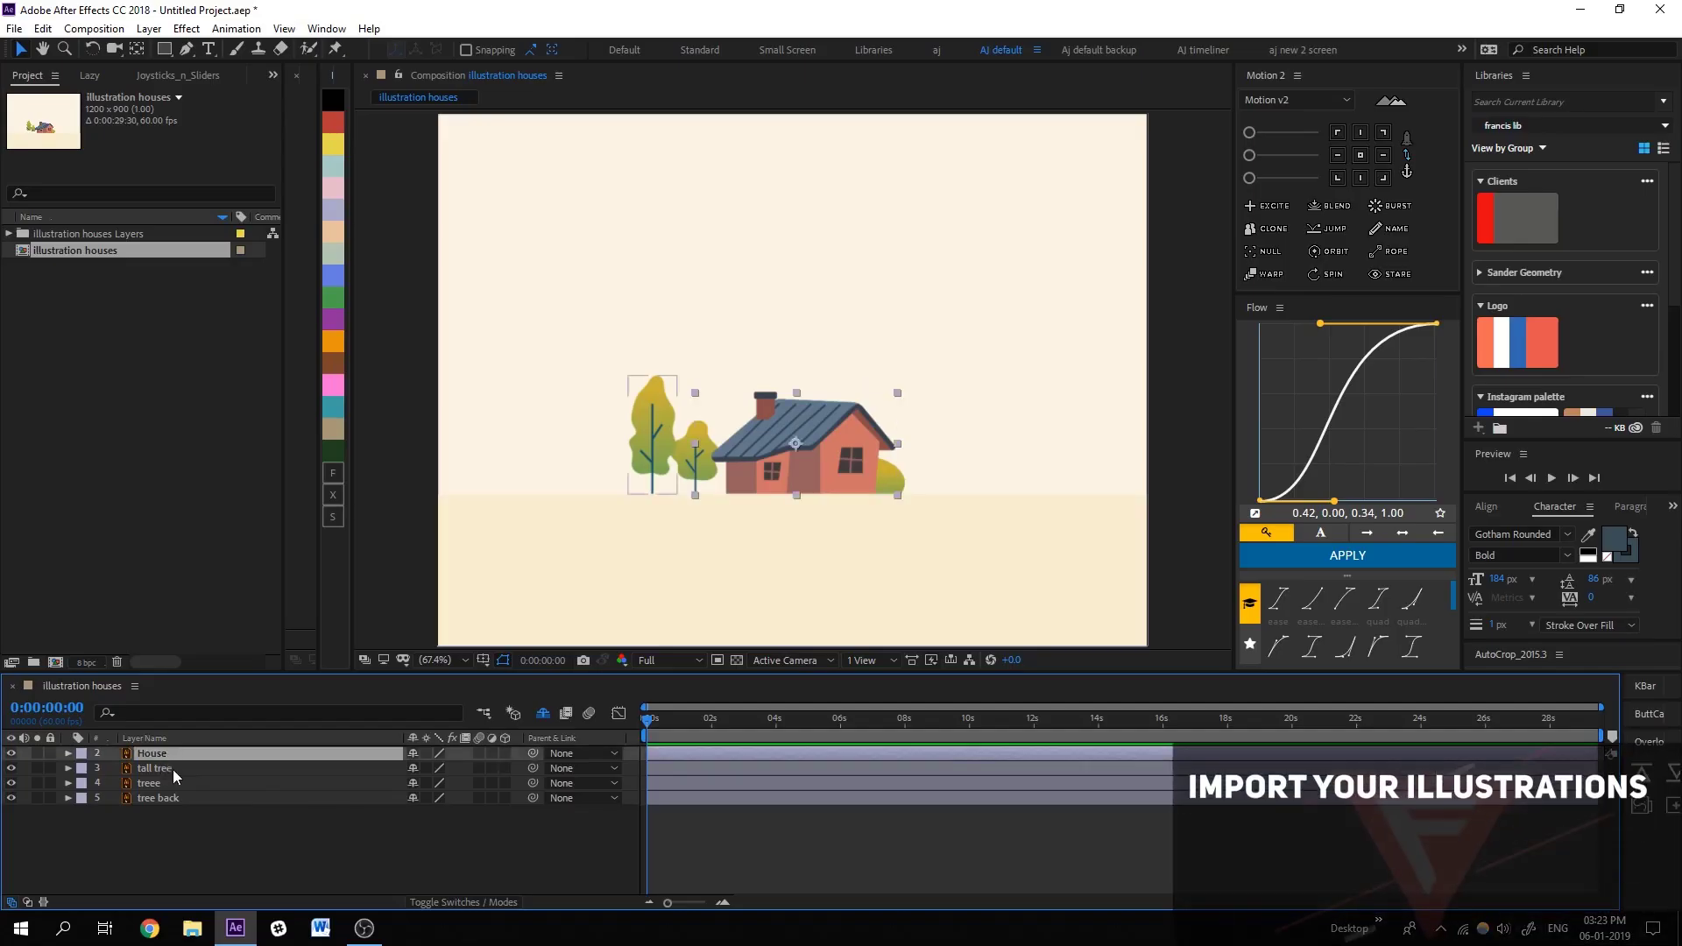
# Select the tall tree, treee, tree back and House layers in turn, then deselect them.
pyautogui.click(171, 769)
pyautogui.click(186, 783)
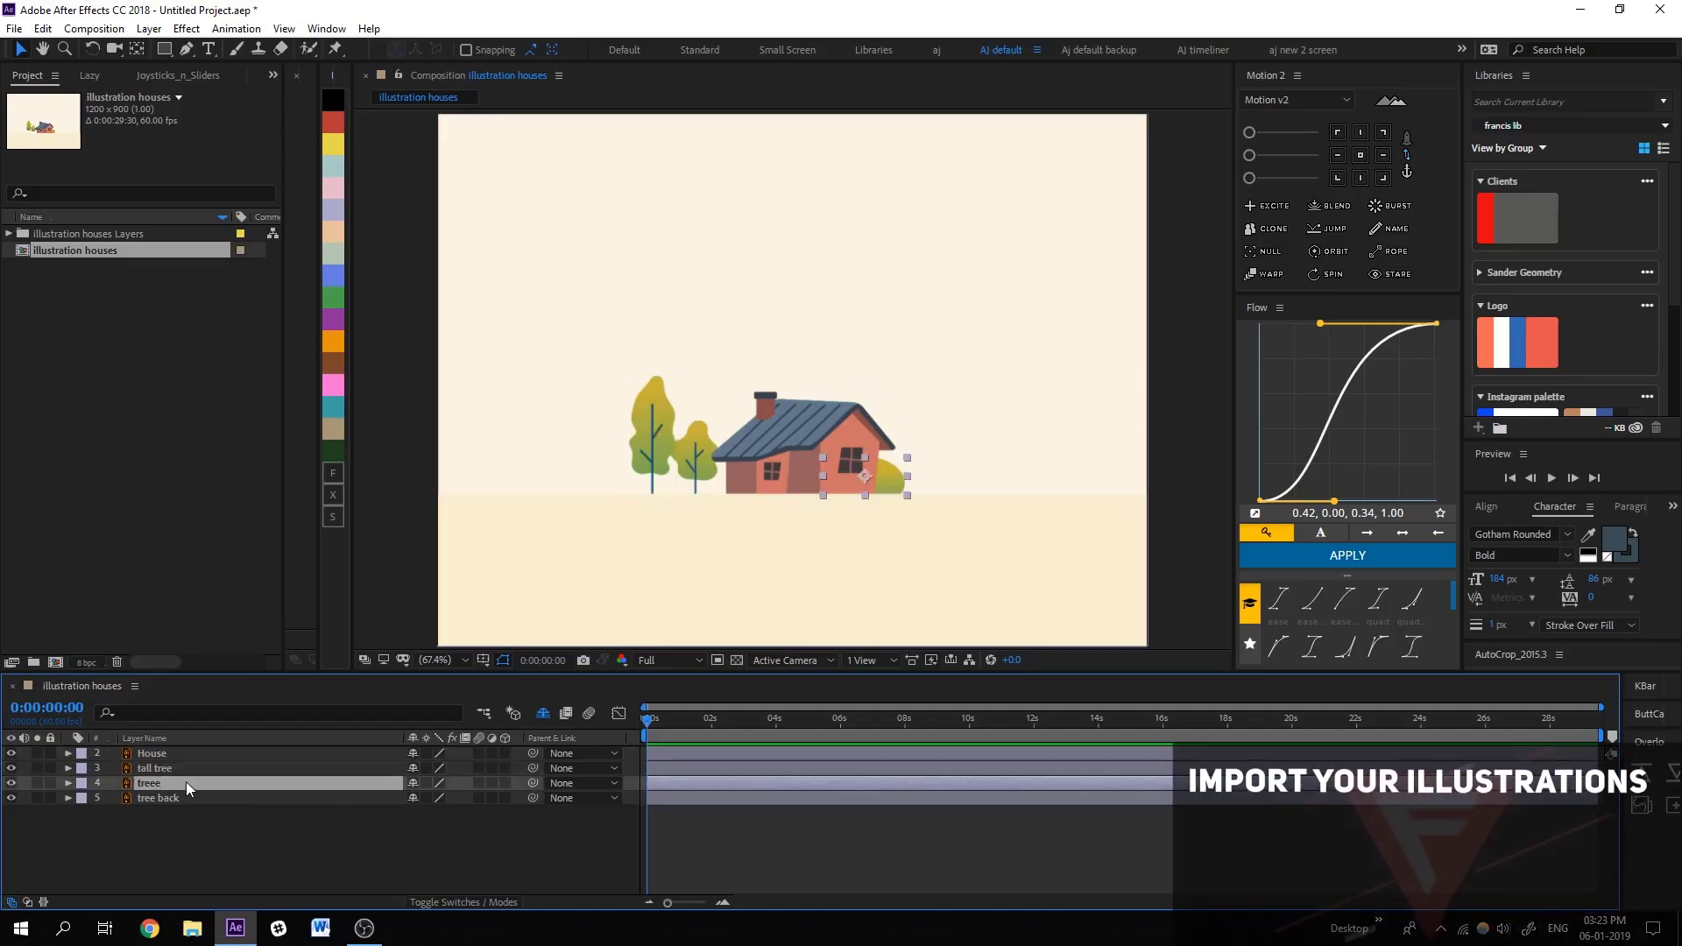
pyautogui.click(179, 792)
pyautogui.click(327, 836)
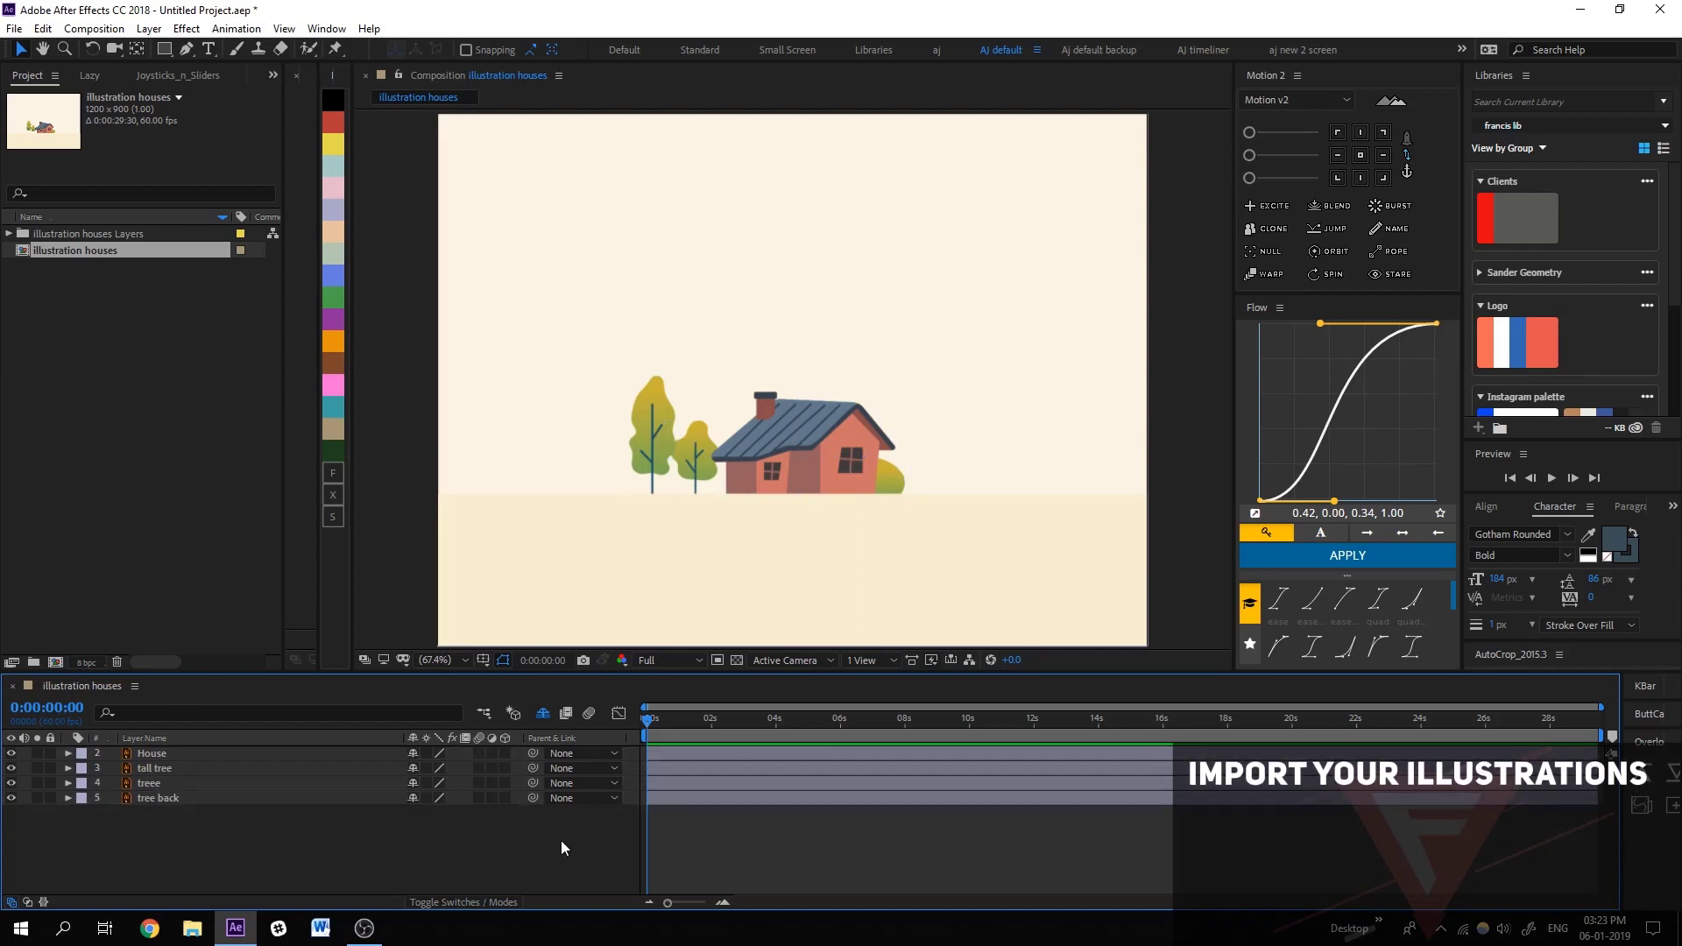
pyautogui.click(191, 757)
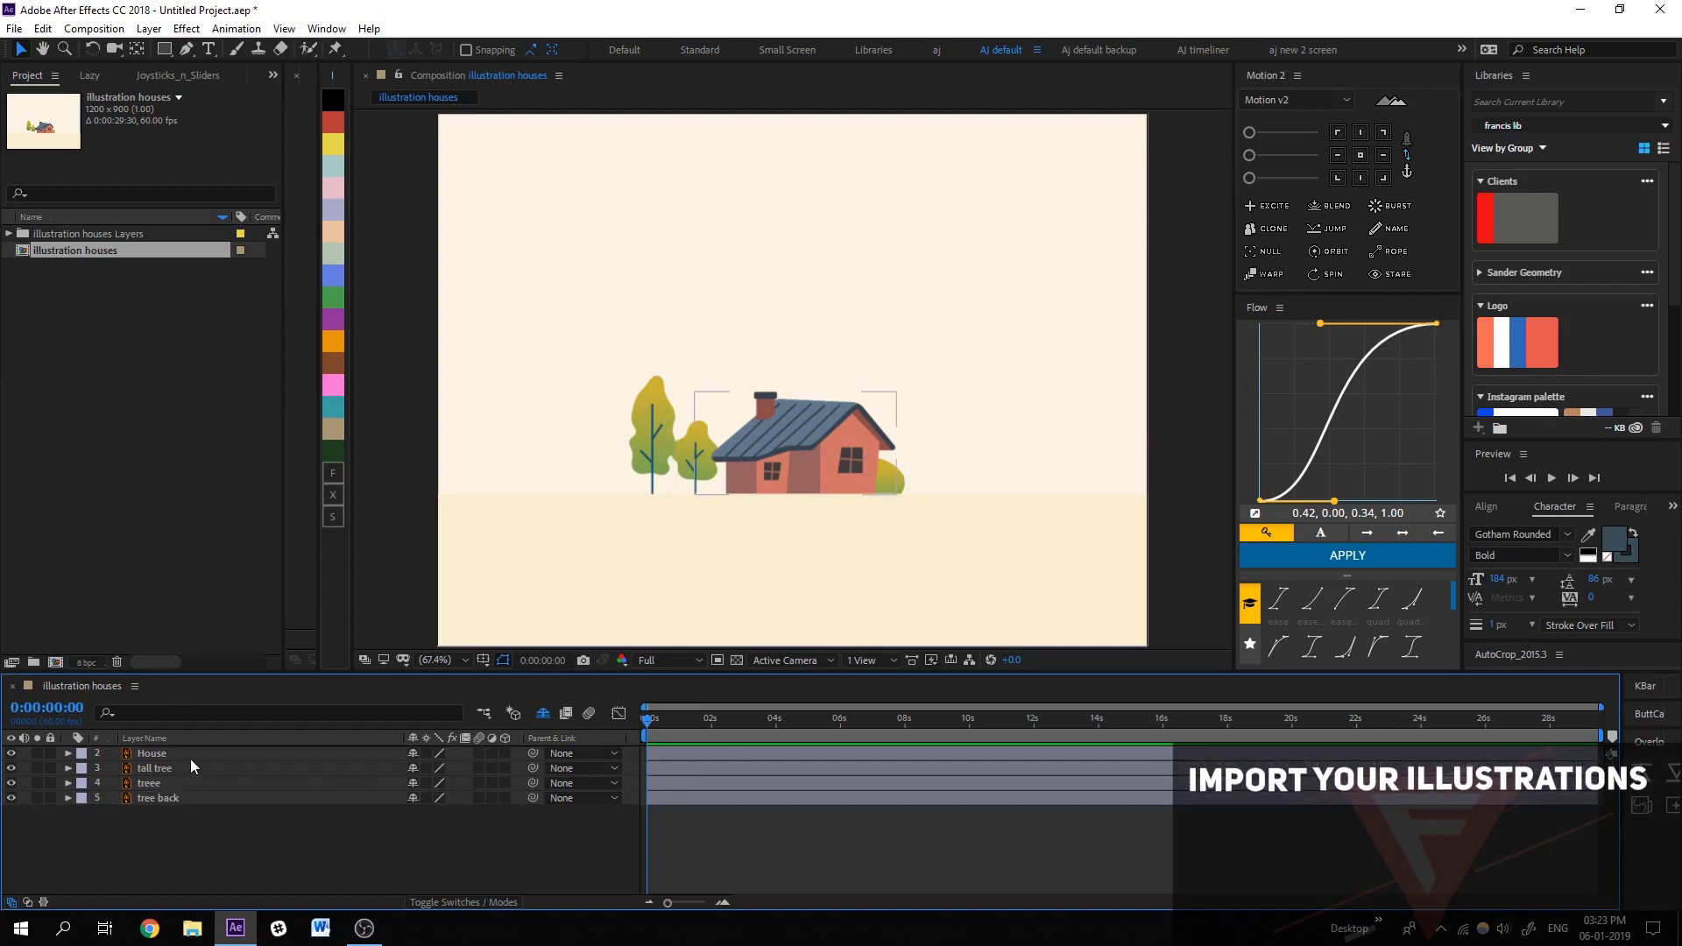
pyautogui.click(727, 853)
# Zoom the Composition panel to 400% and pan to centre the chimney.
pyautogui.scroll(1, 780, 401)
pyautogui.scroll(2, 779, 401)
pyautogui.scroll(2, 721, 438)
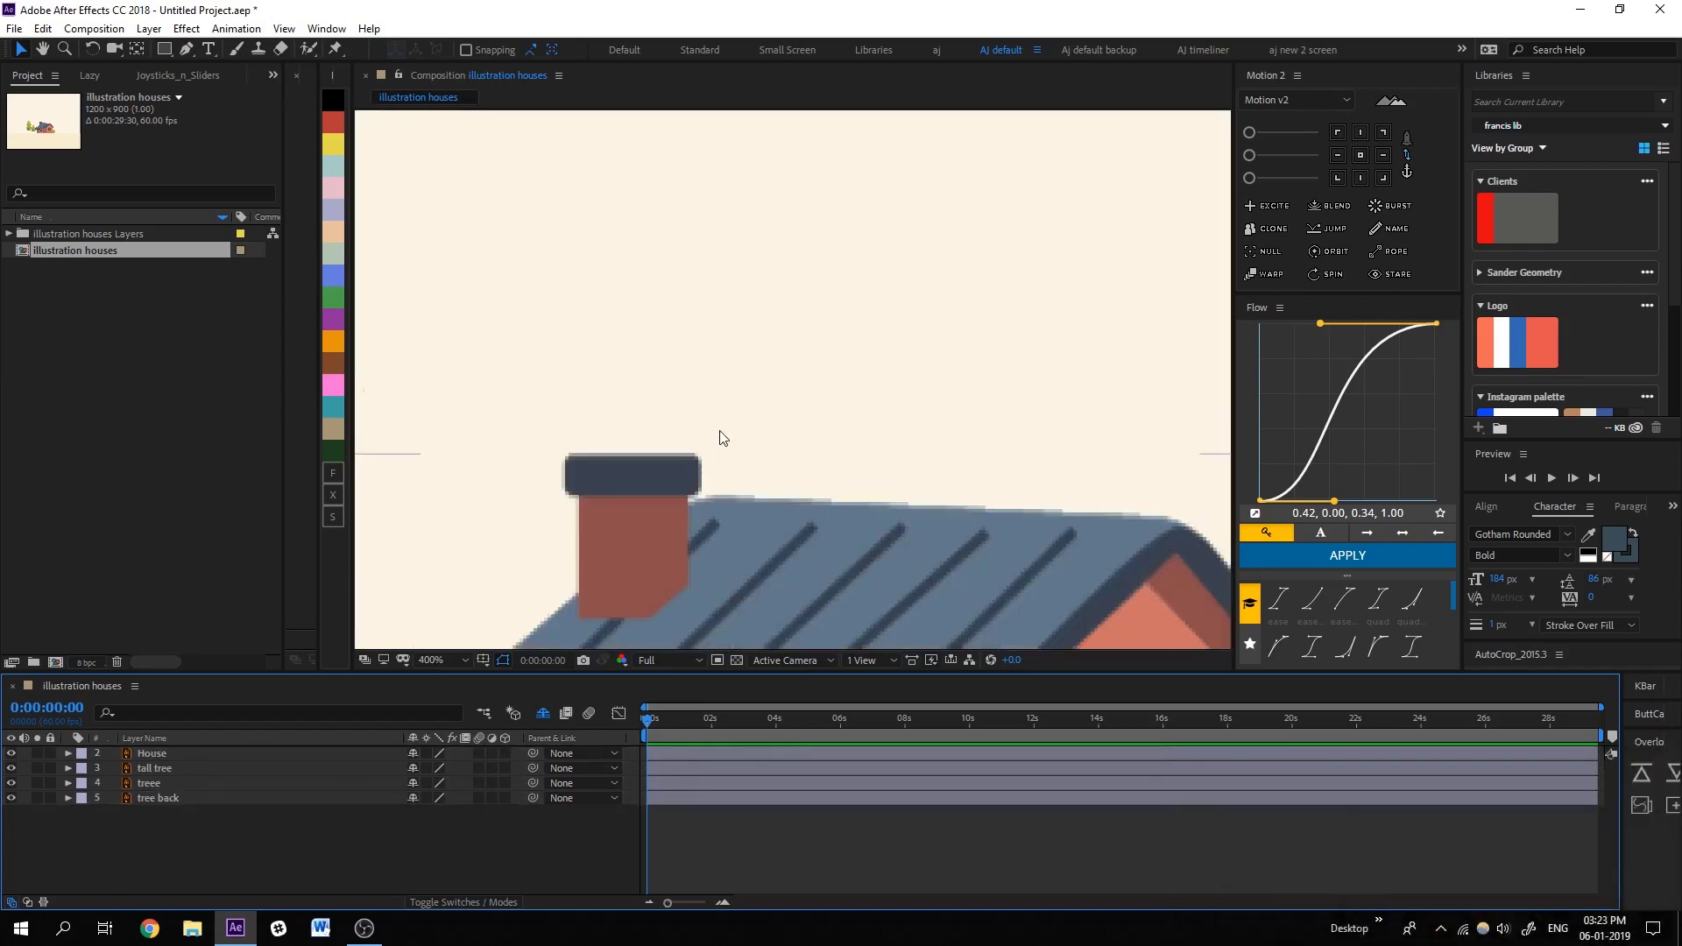
pyautogui.moveTo(719, 443); pyautogui.dragTo(833, 421)
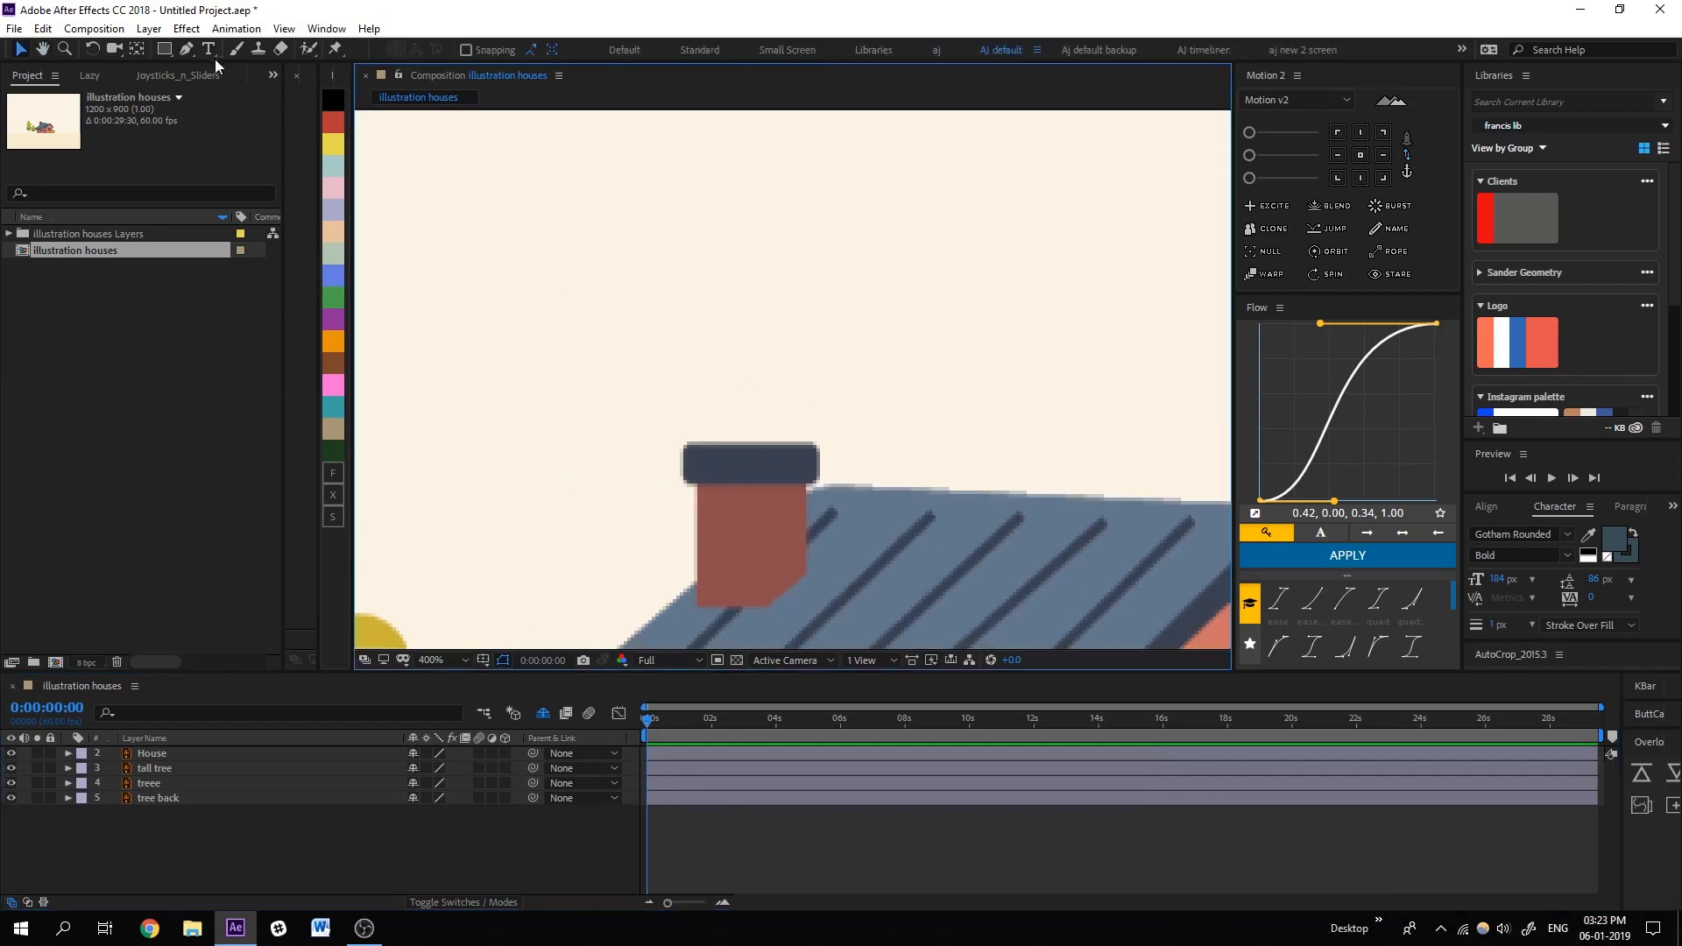
# With the Rectangle tool, draw a small rectangle above the chimney, then a wide bar on Shape Layer 2.
pyautogui.click(167, 50)
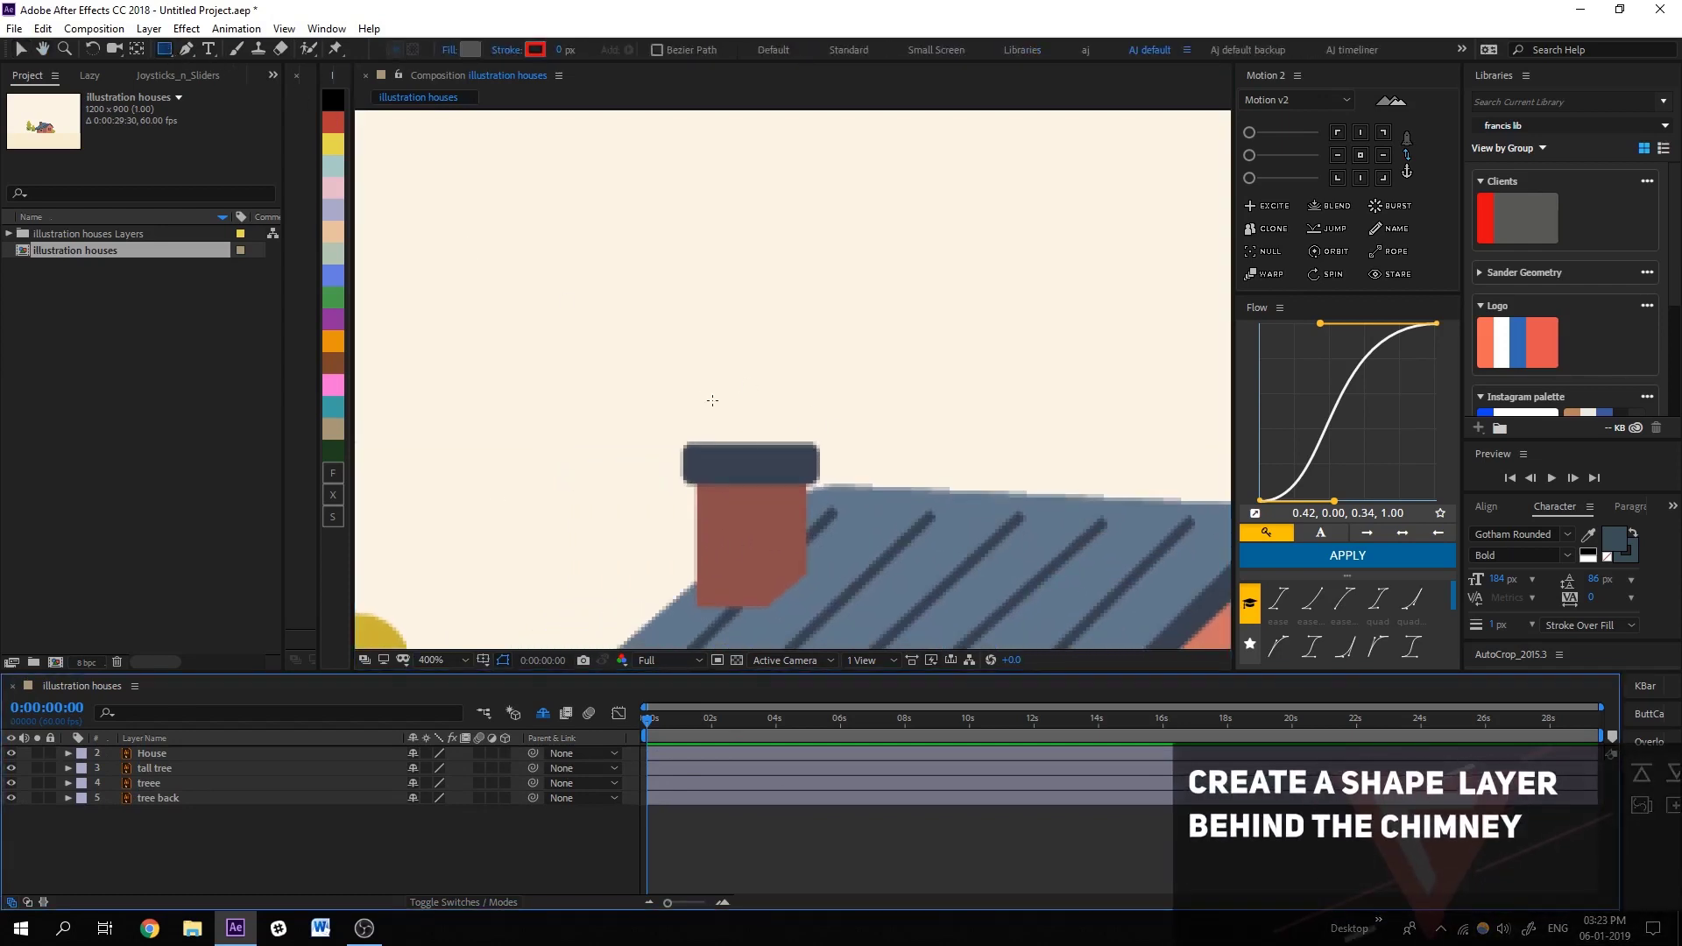
pyautogui.moveTo(714, 373); pyautogui.dragTo(788, 453)
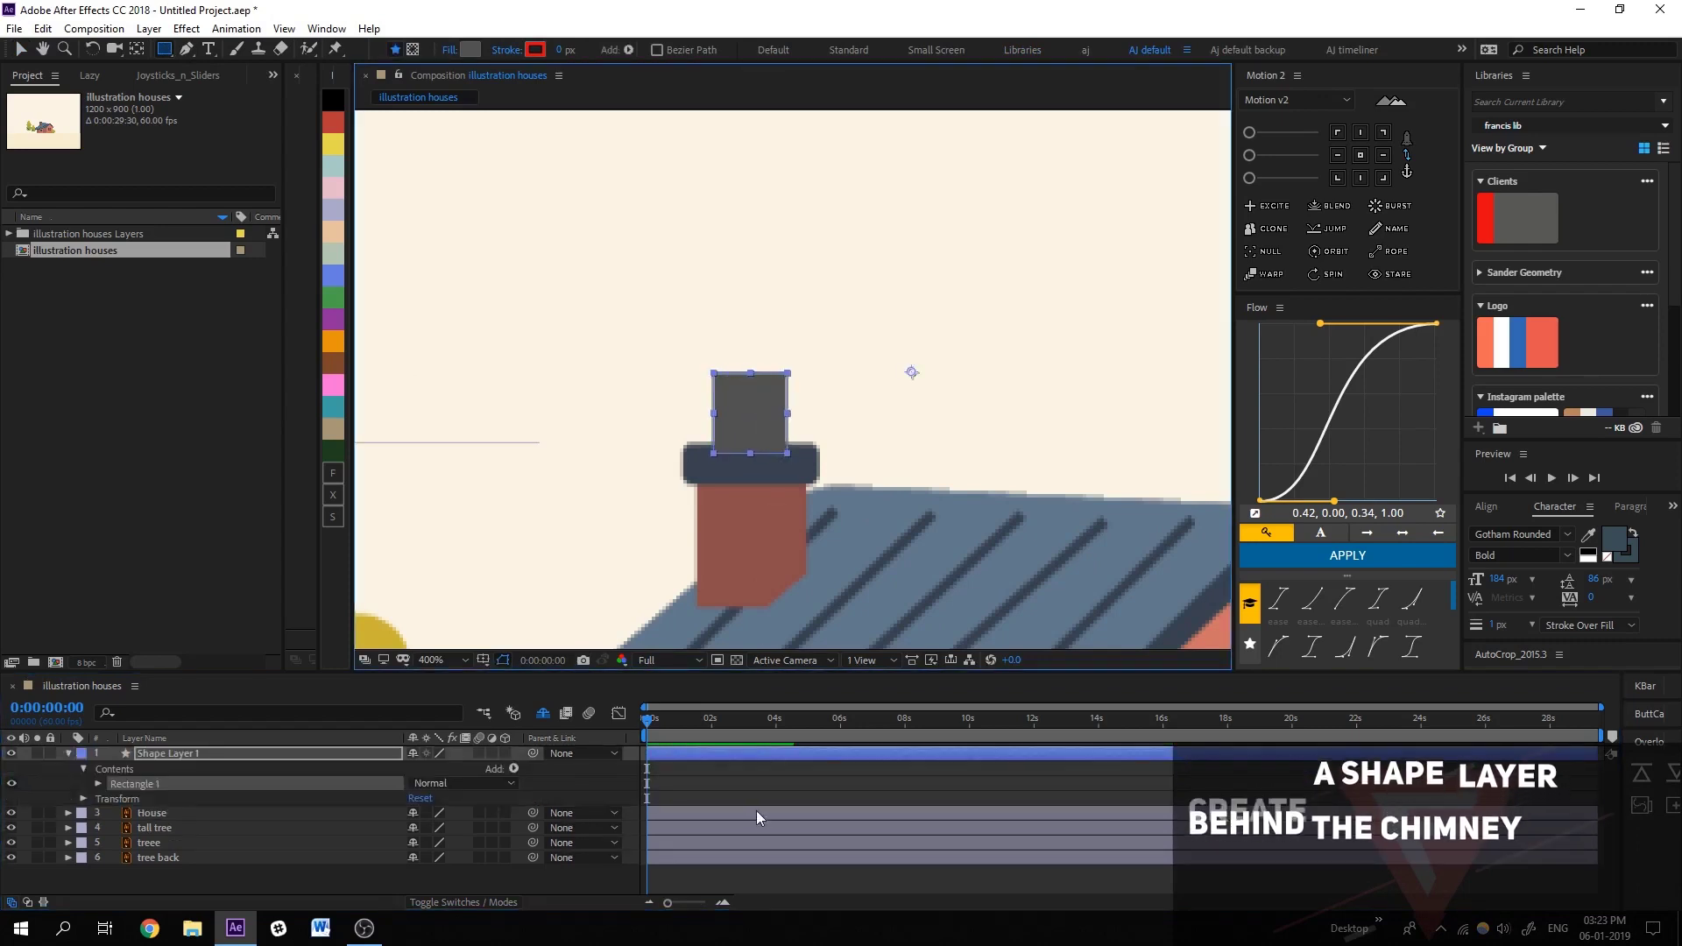
pyautogui.click(752, 786)
pyautogui.moveTo(551, 288); pyautogui.dragTo(993, 379)
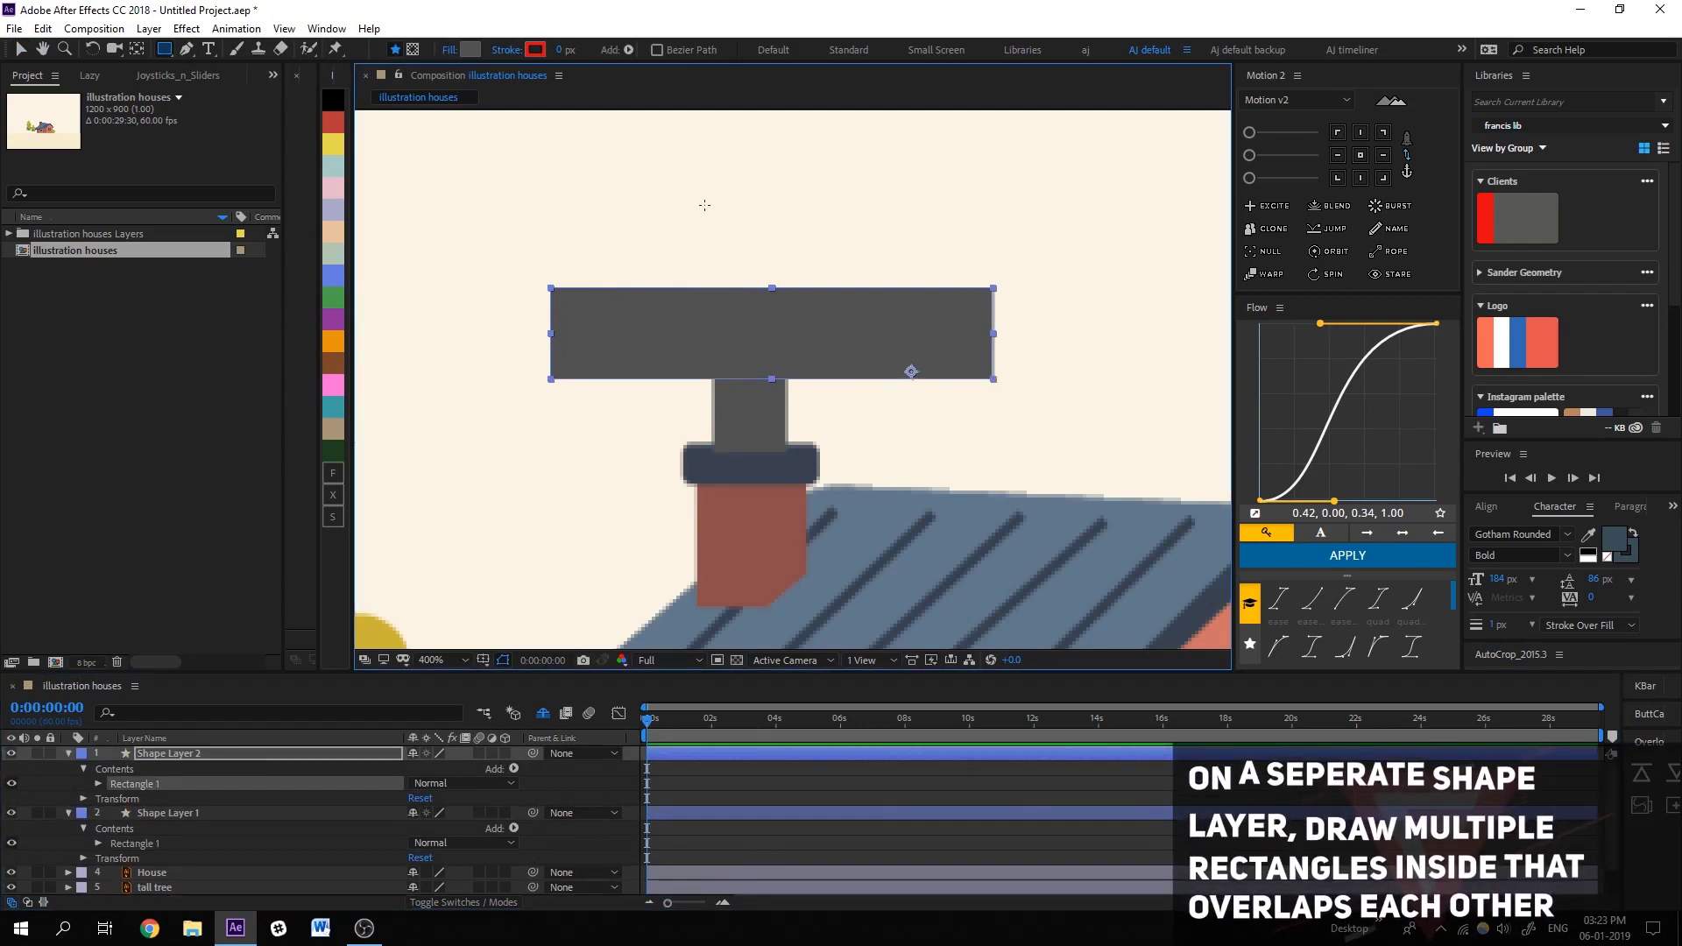
# Add Rectangles 2–5 upward (small block, wide bar, small block, top wide bar), zooming out to 200%.
pyautogui.moveTo(726, 208); pyautogui.dragTo(844, 292)
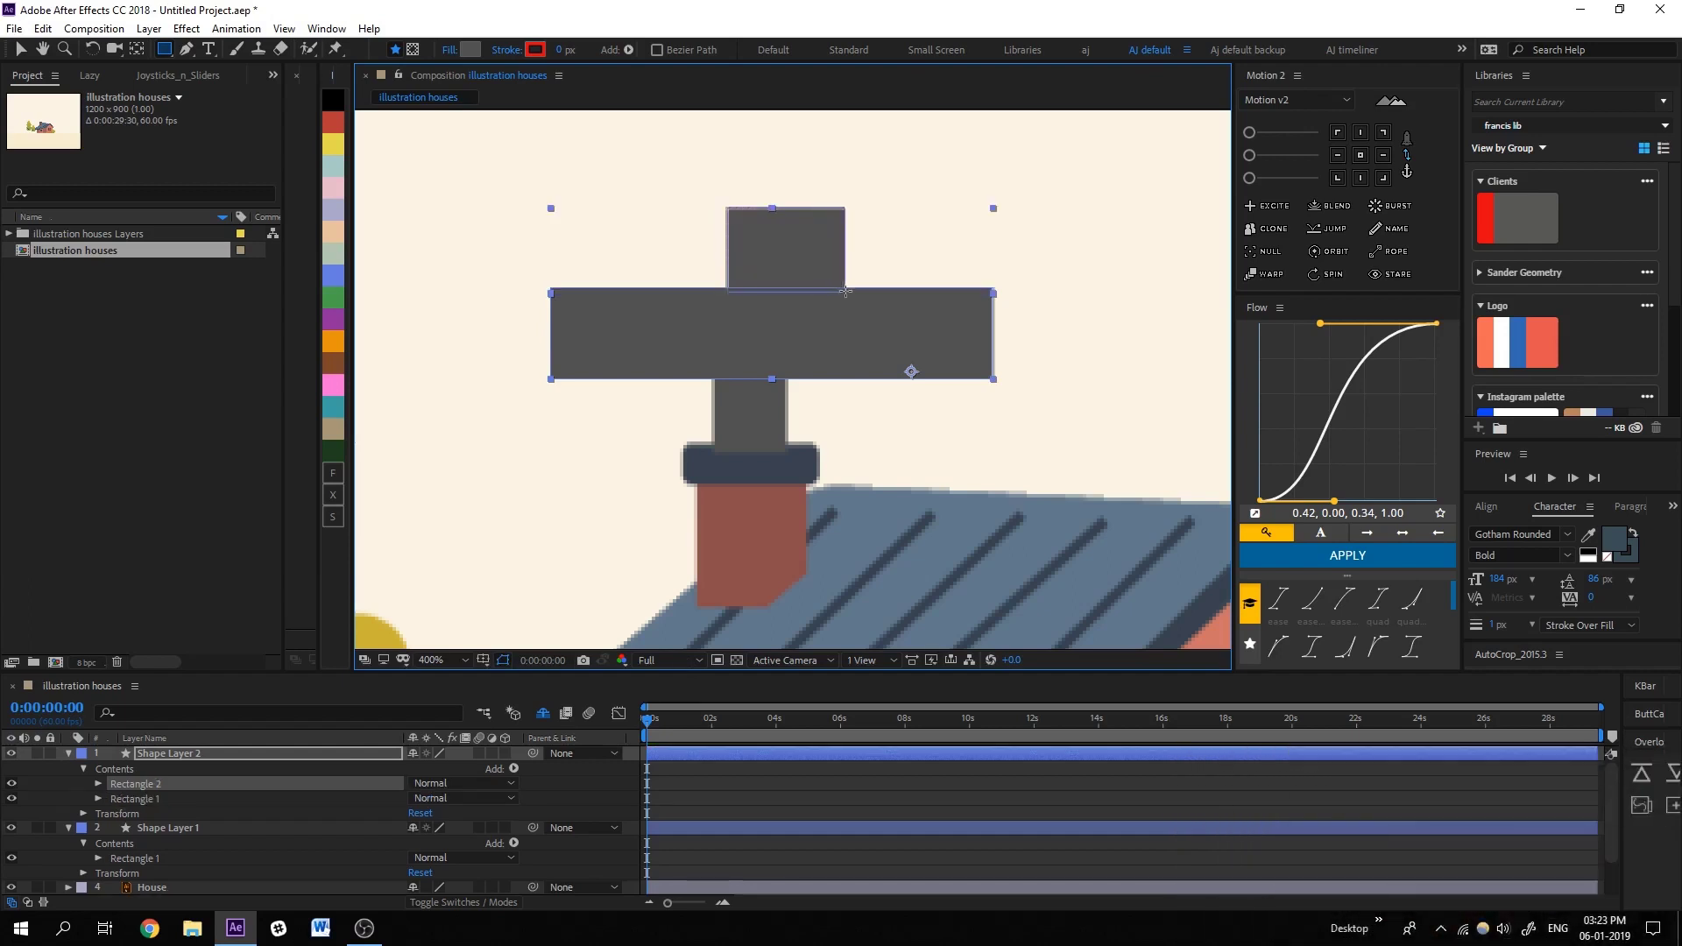
pyautogui.scroll(3, 754, 262)
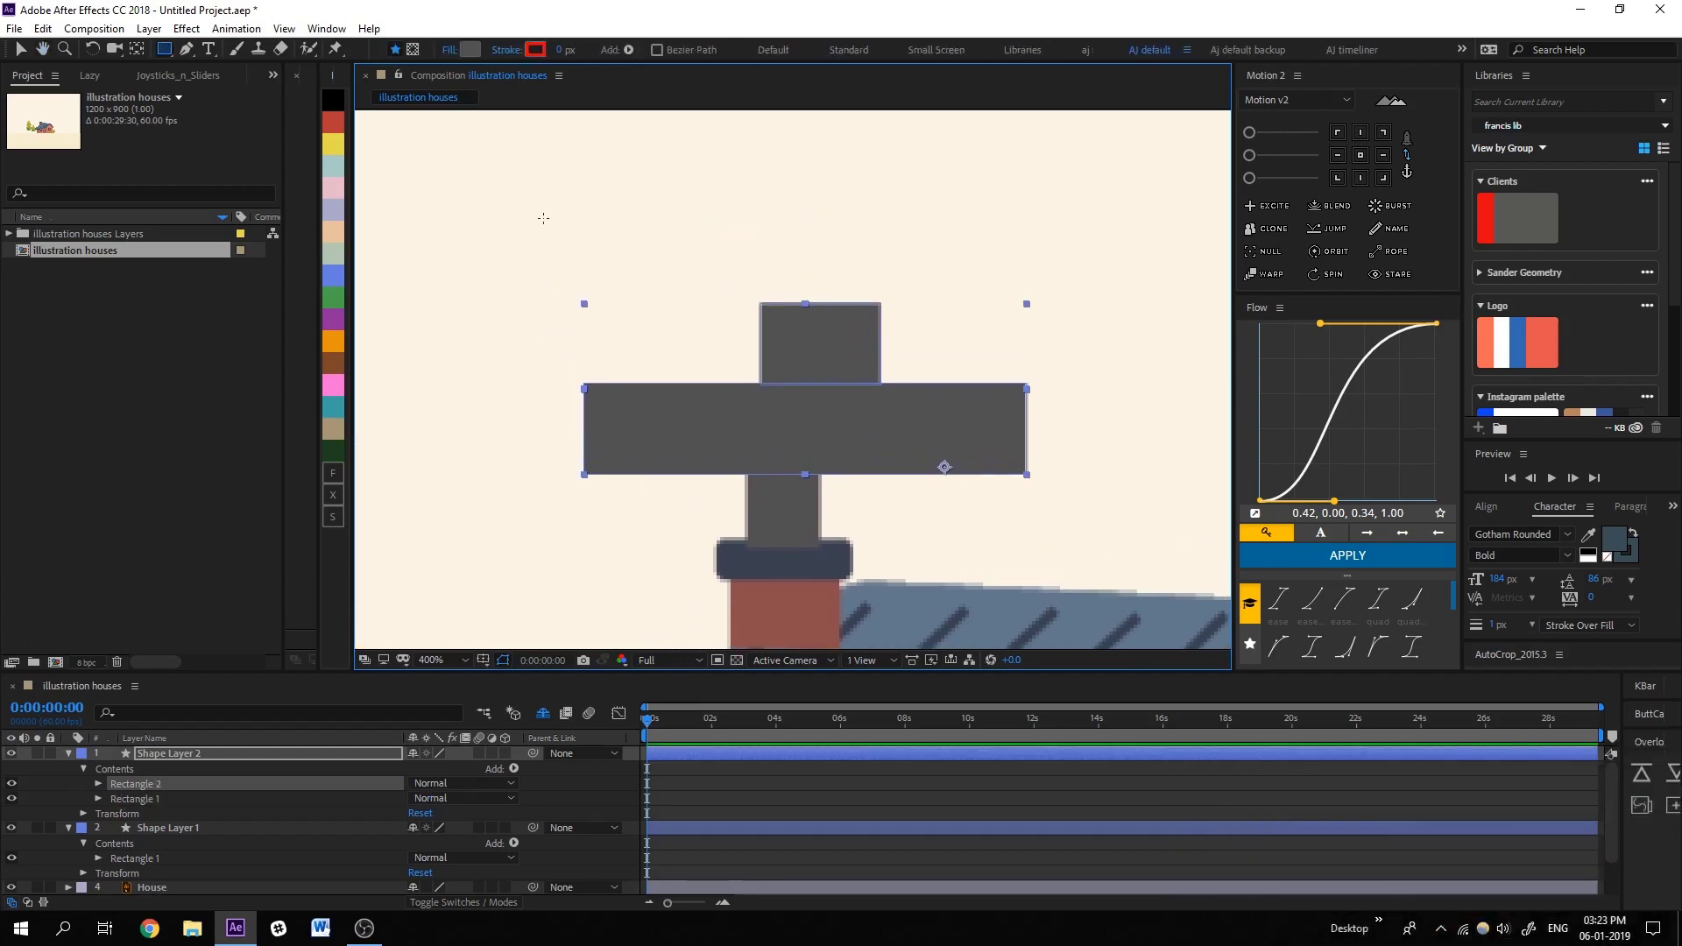
pyautogui.moveTo(537, 213); pyautogui.dragTo(1055, 308)
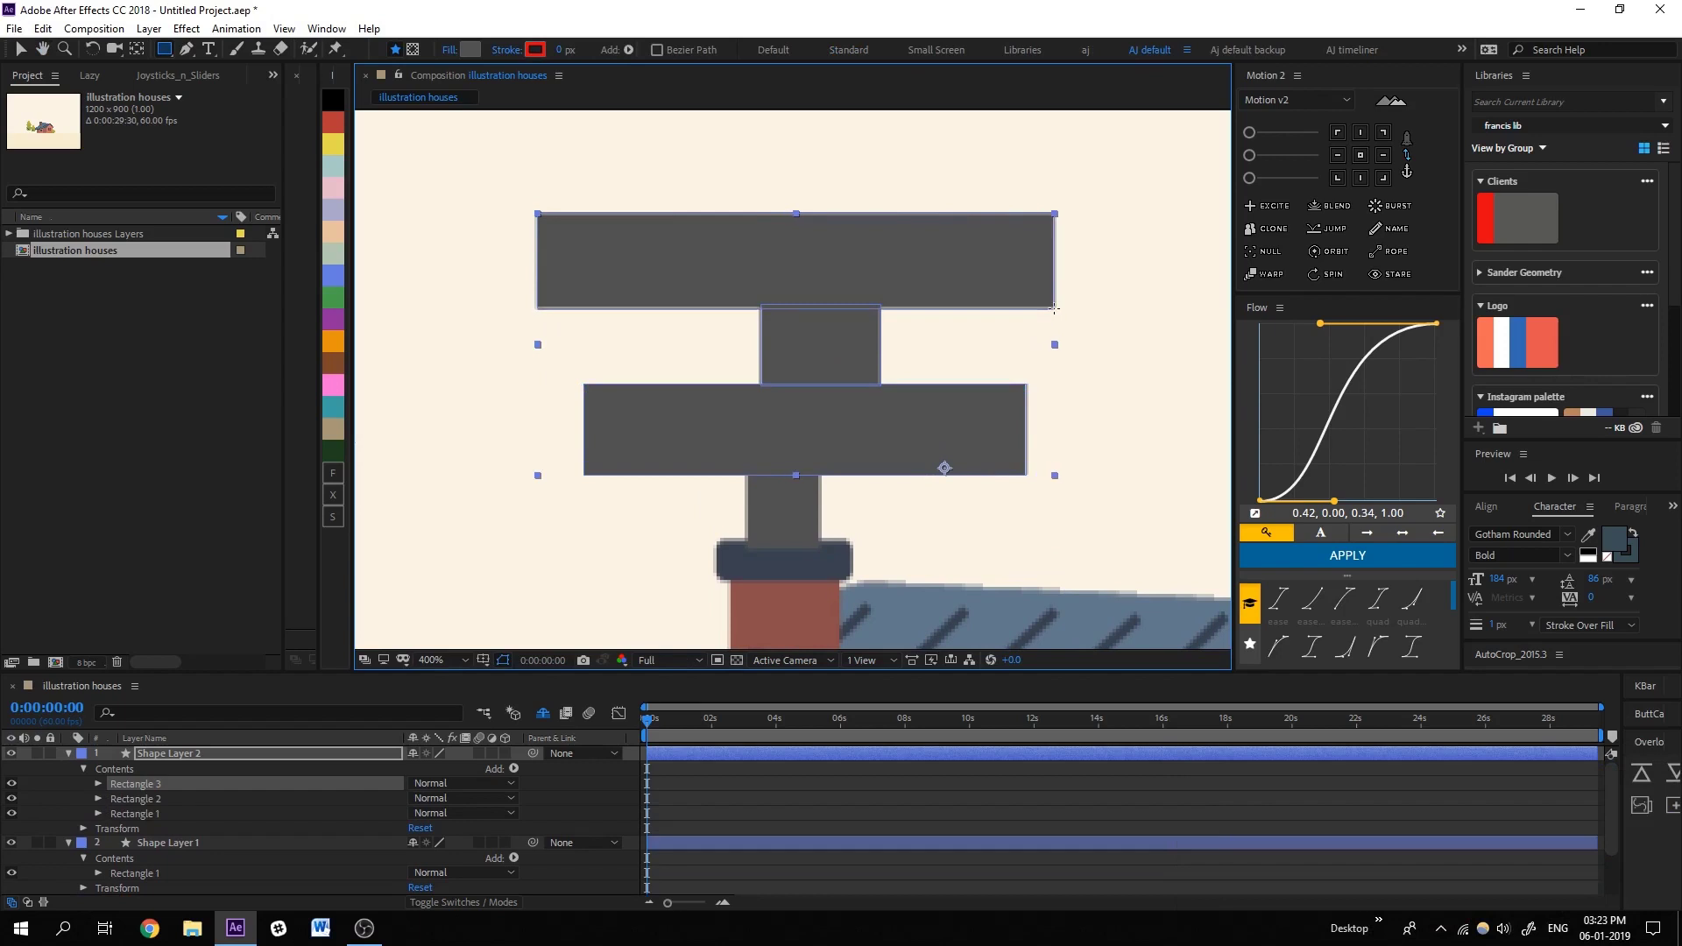
pyautogui.scroll(2, 666, 160)
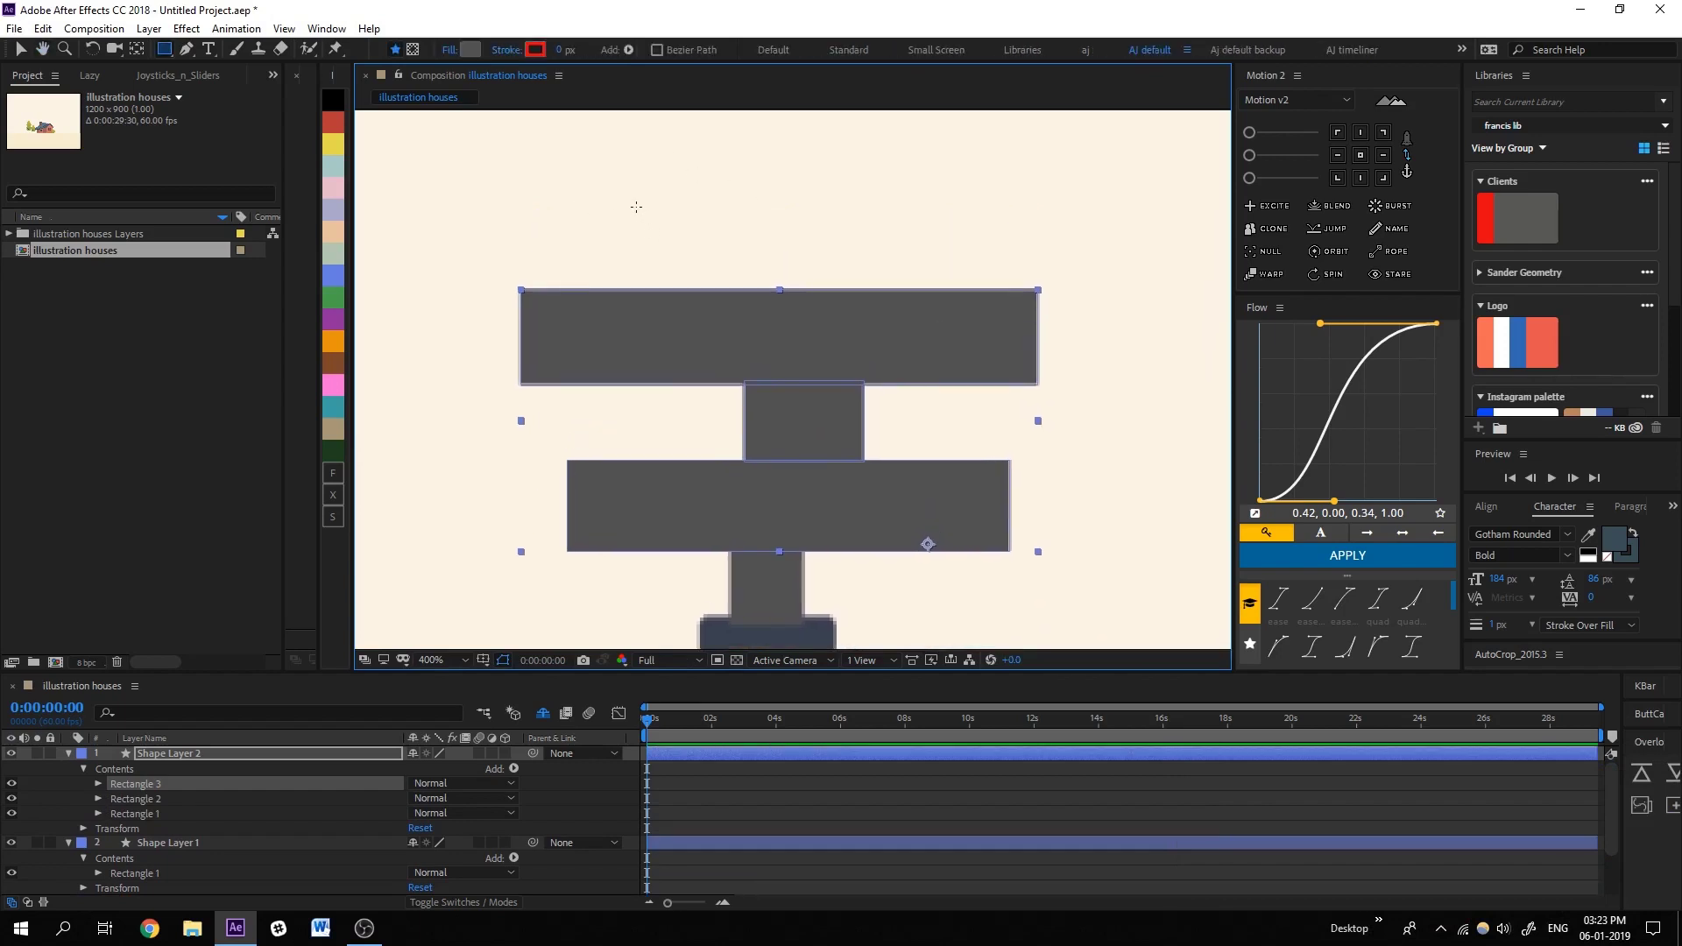
pyautogui.moveTo(638, 215); pyautogui.dragTo(849, 358)
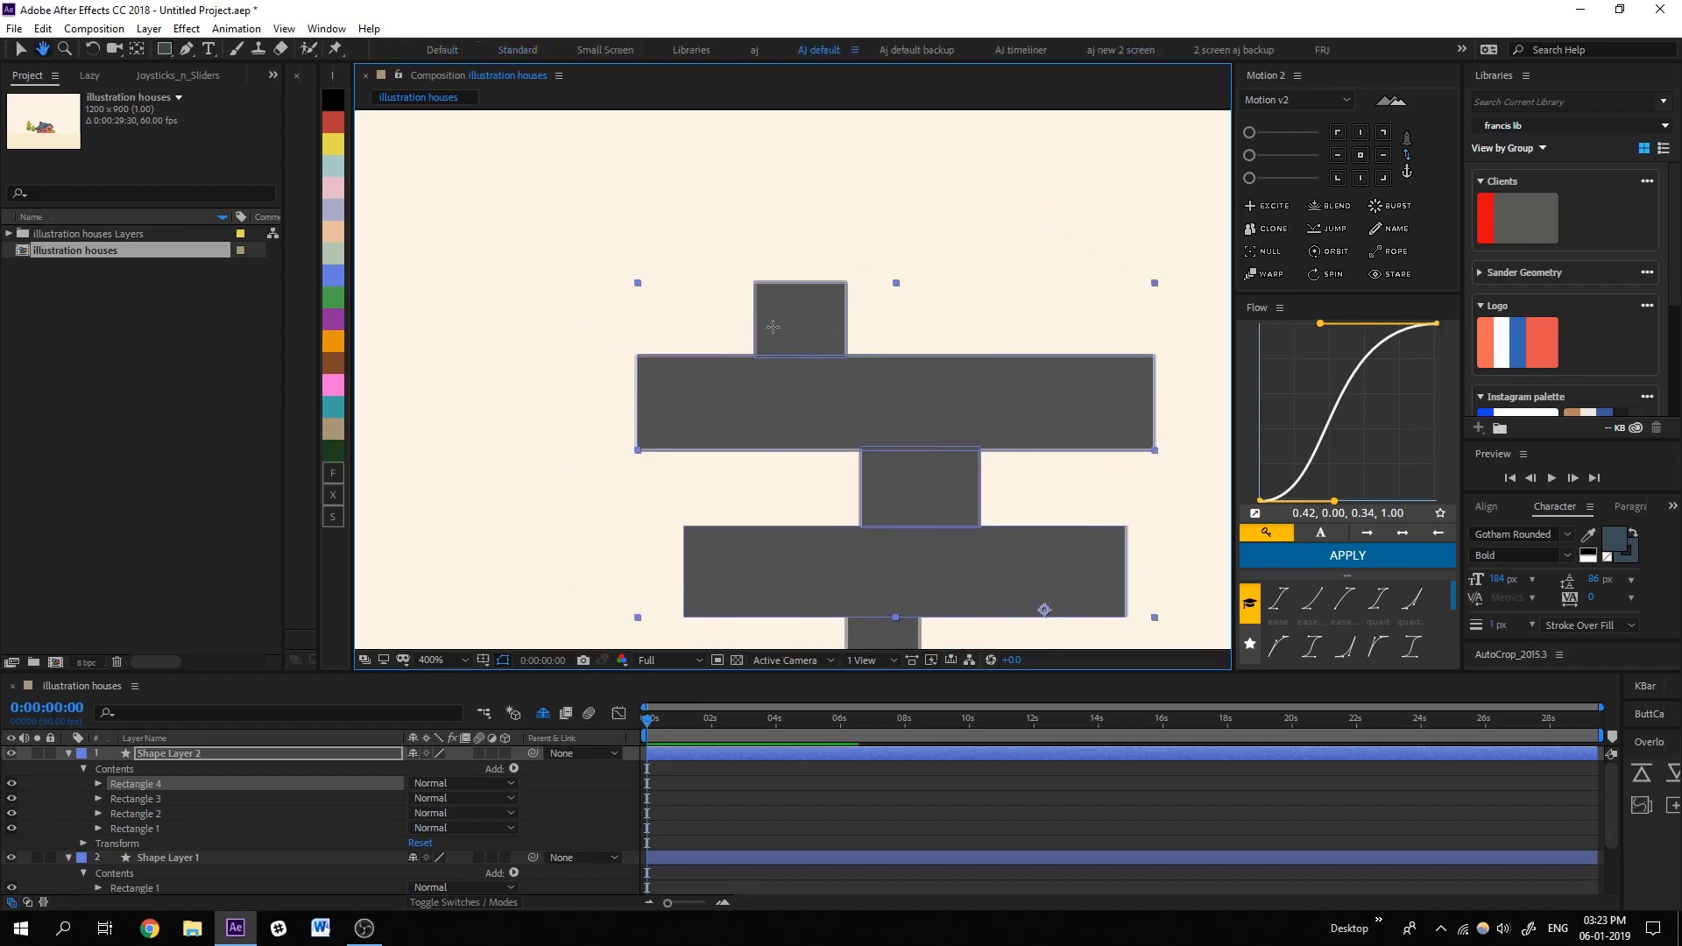
pyautogui.moveTo(558, 185)
pyautogui.mouseDown()
pyautogui.moveTo(1126, 289)
pyautogui.moveTo(1236, 286)
pyautogui.mouseUp()
pyautogui.scroll(-2, 1072, 336)
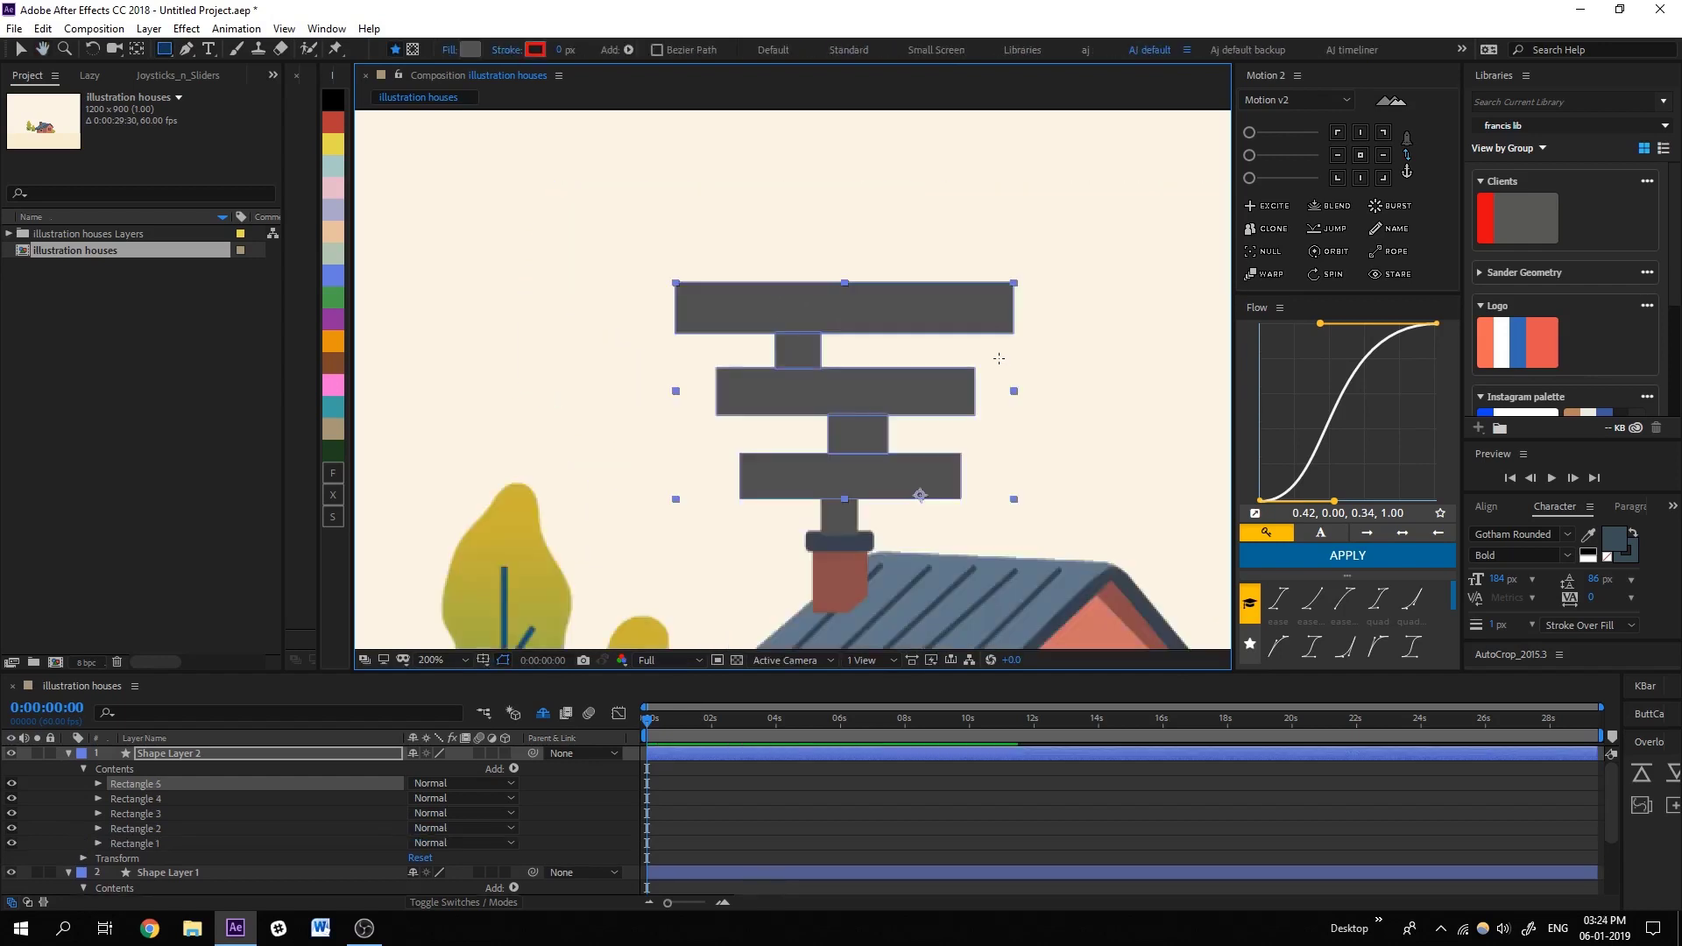
pyautogui.click(791, 813)
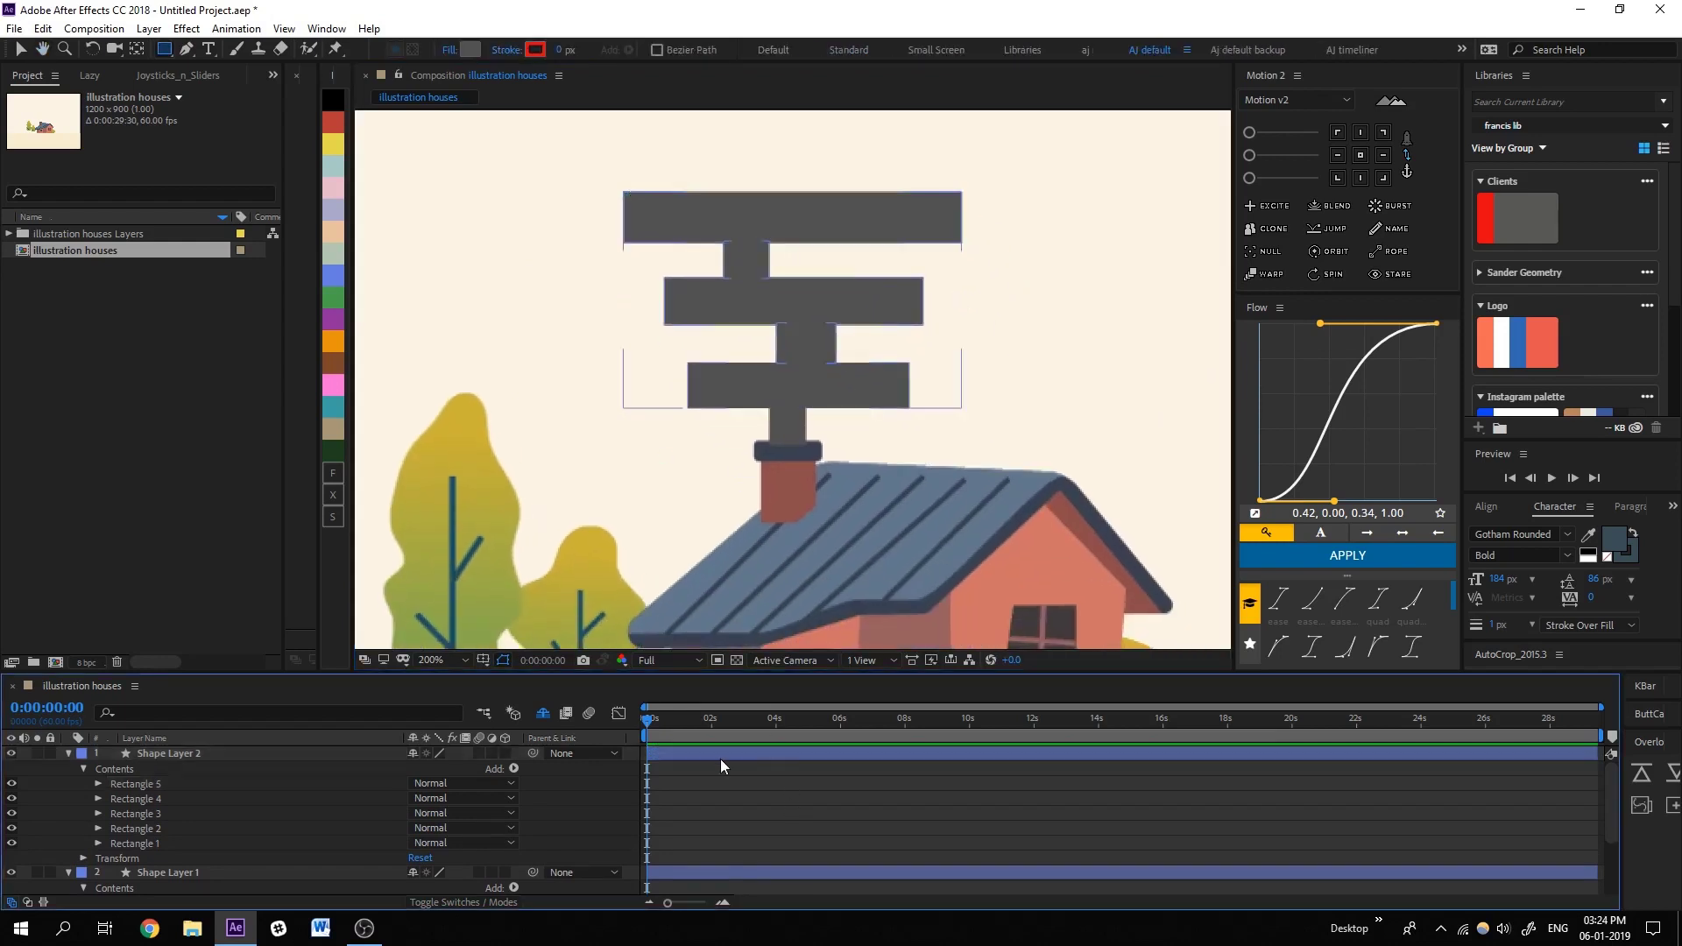
# Add Merge Paths 1 and Round Corners 1 to Shape Layer 2's Contents, with Radius 20.
pyautogui.click(513, 767)
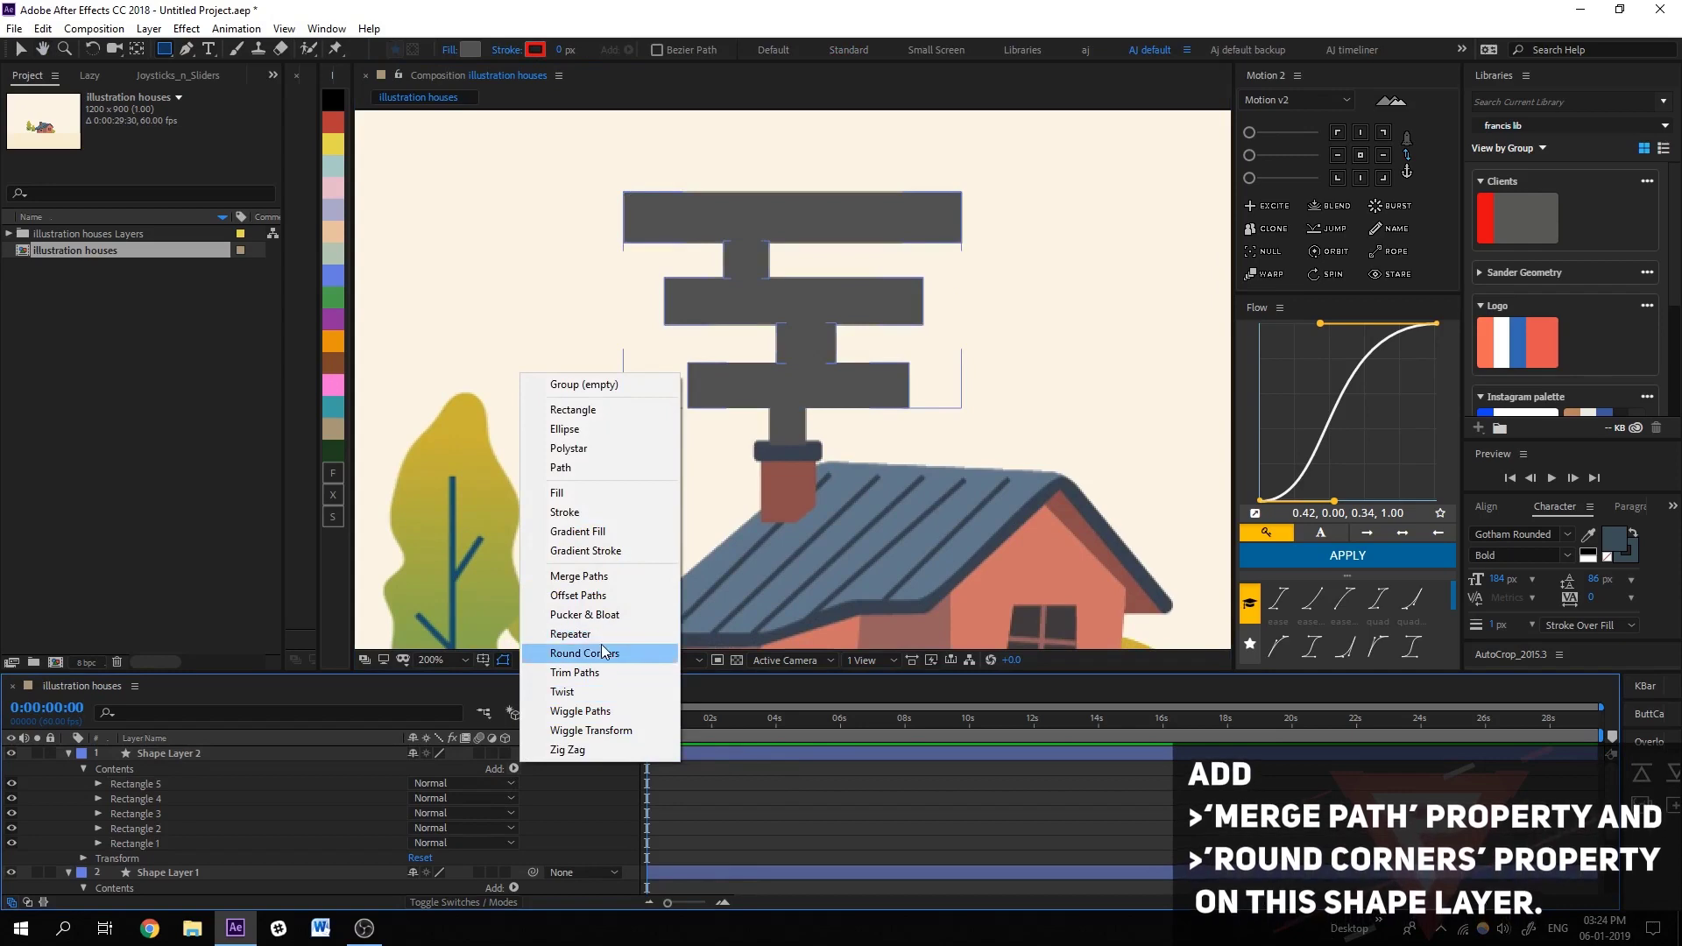
pyautogui.click(579, 576)
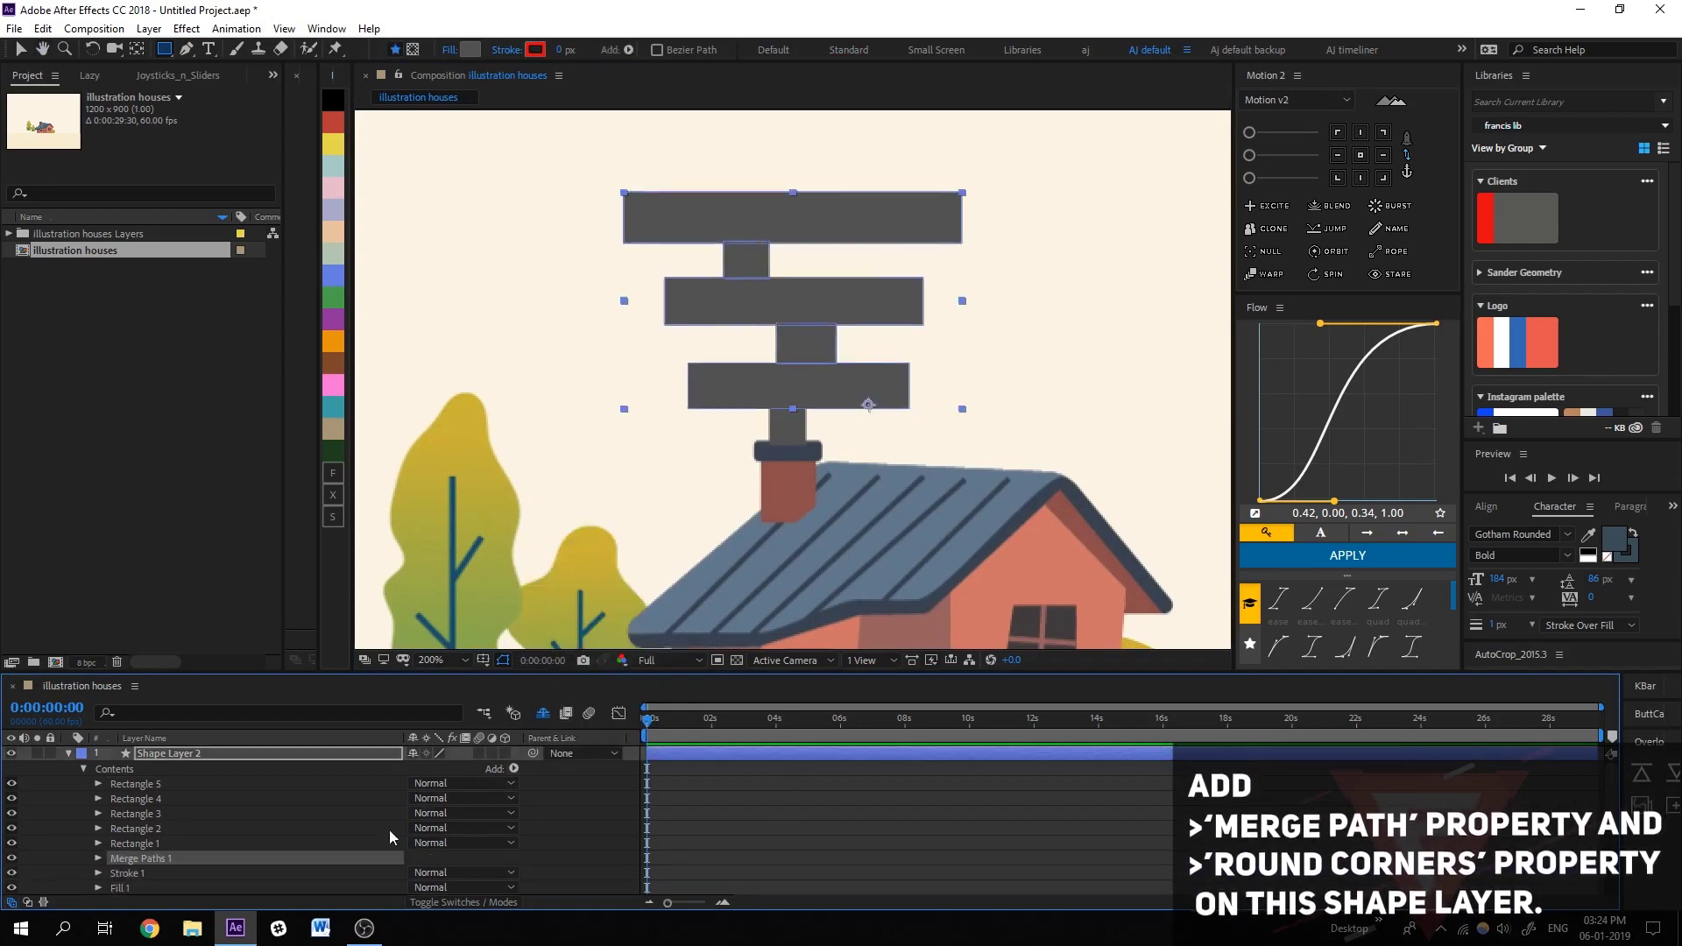
pyautogui.click(518, 765)
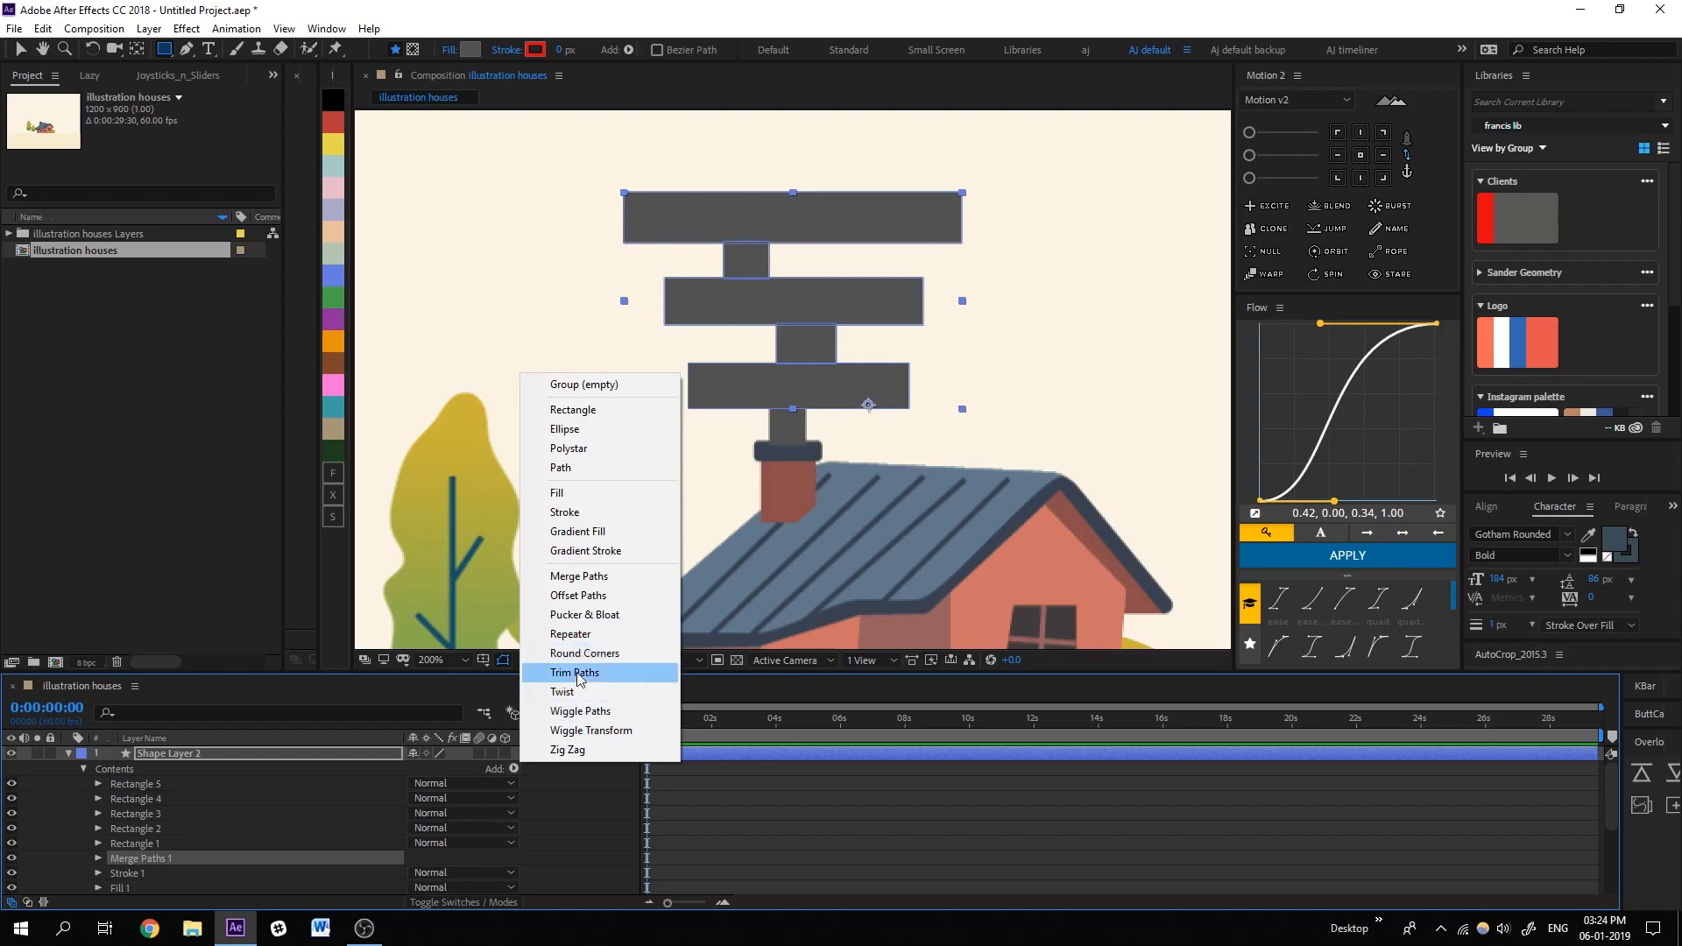
pyautogui.click(584, 652)
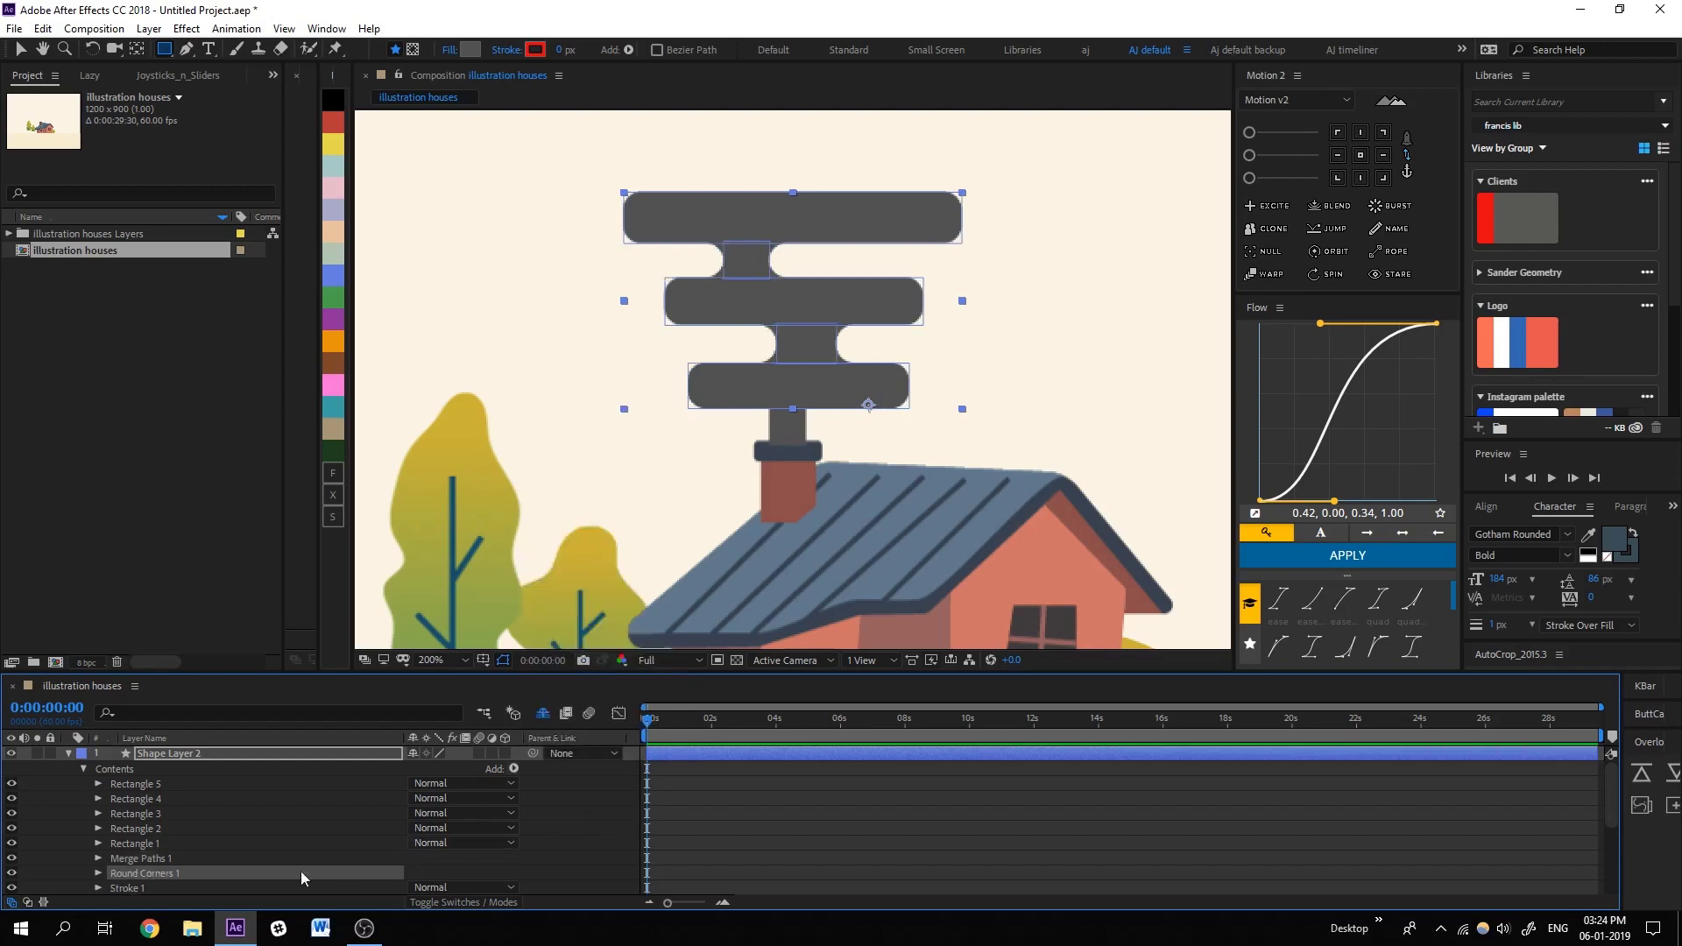
pyautogui.click(98, 874)
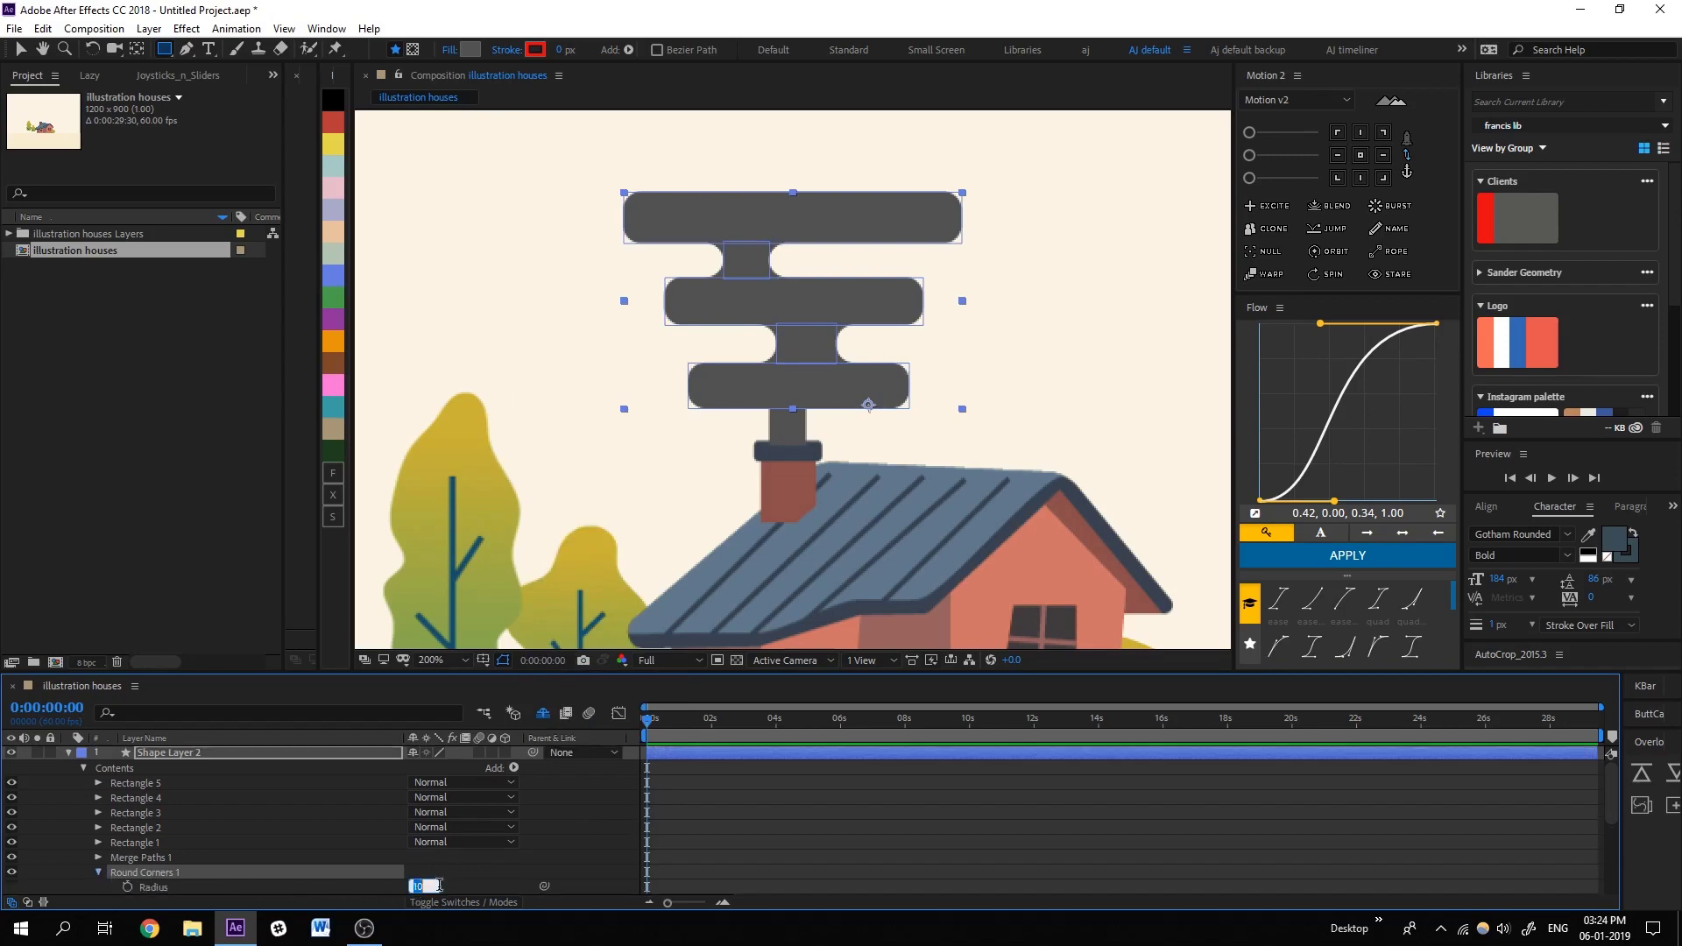
pyautogui.press('Return')
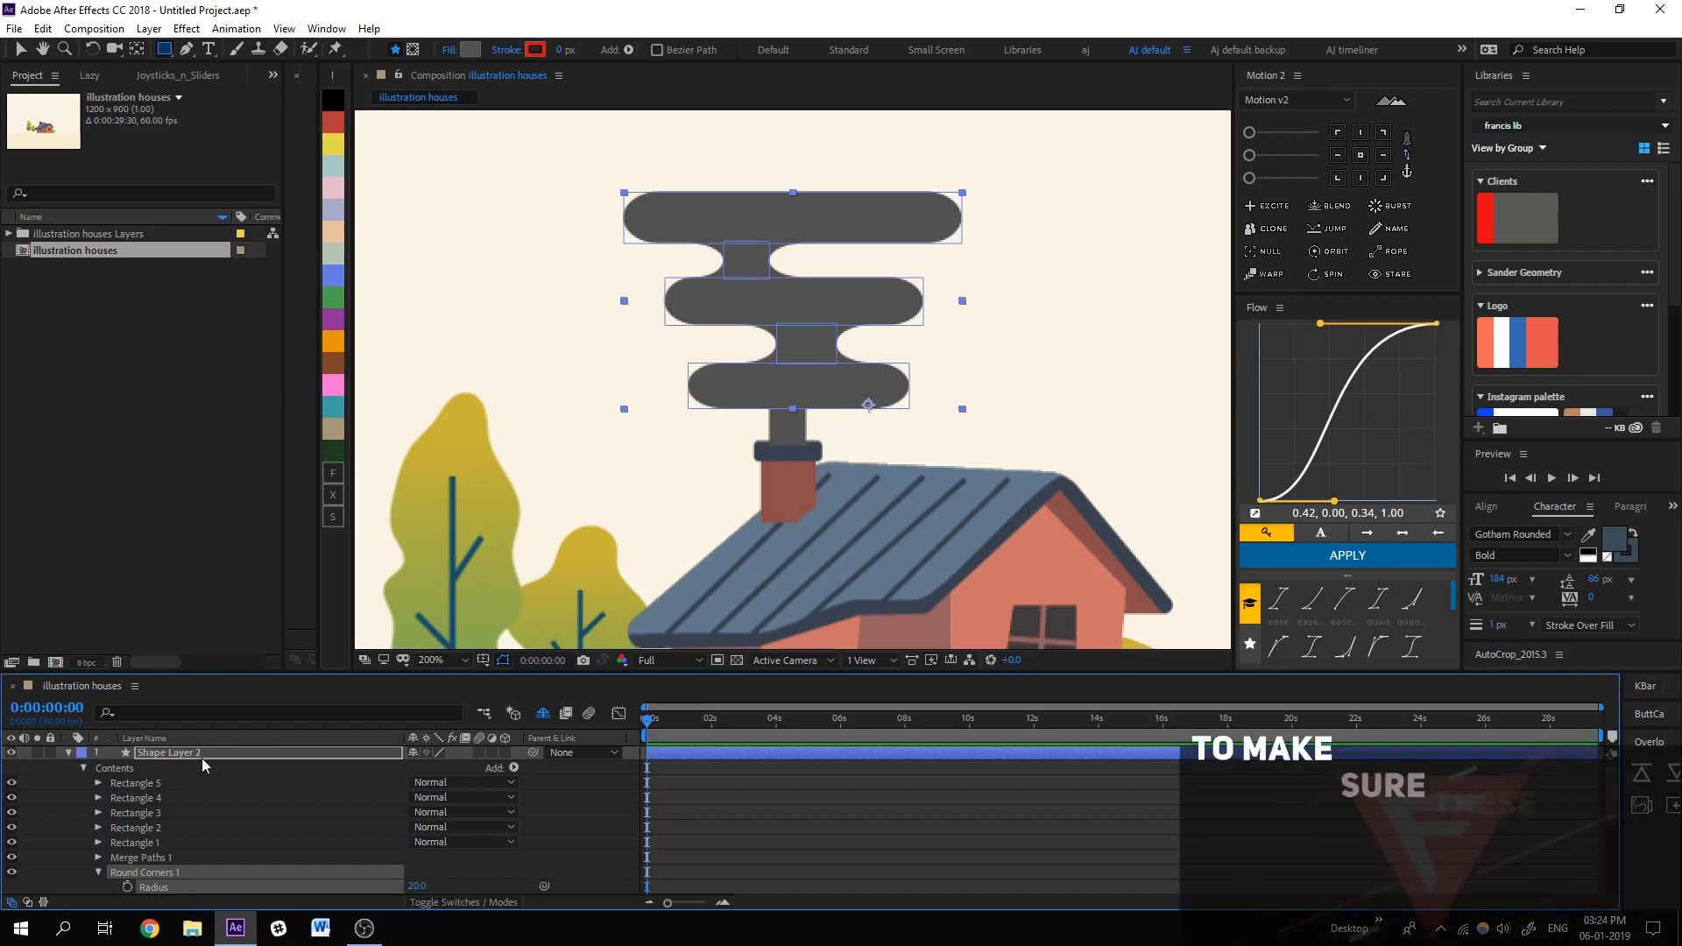
# Set the Size height of Rectangles 1 and 2 to 30.
pyautogui.click(98, 843)
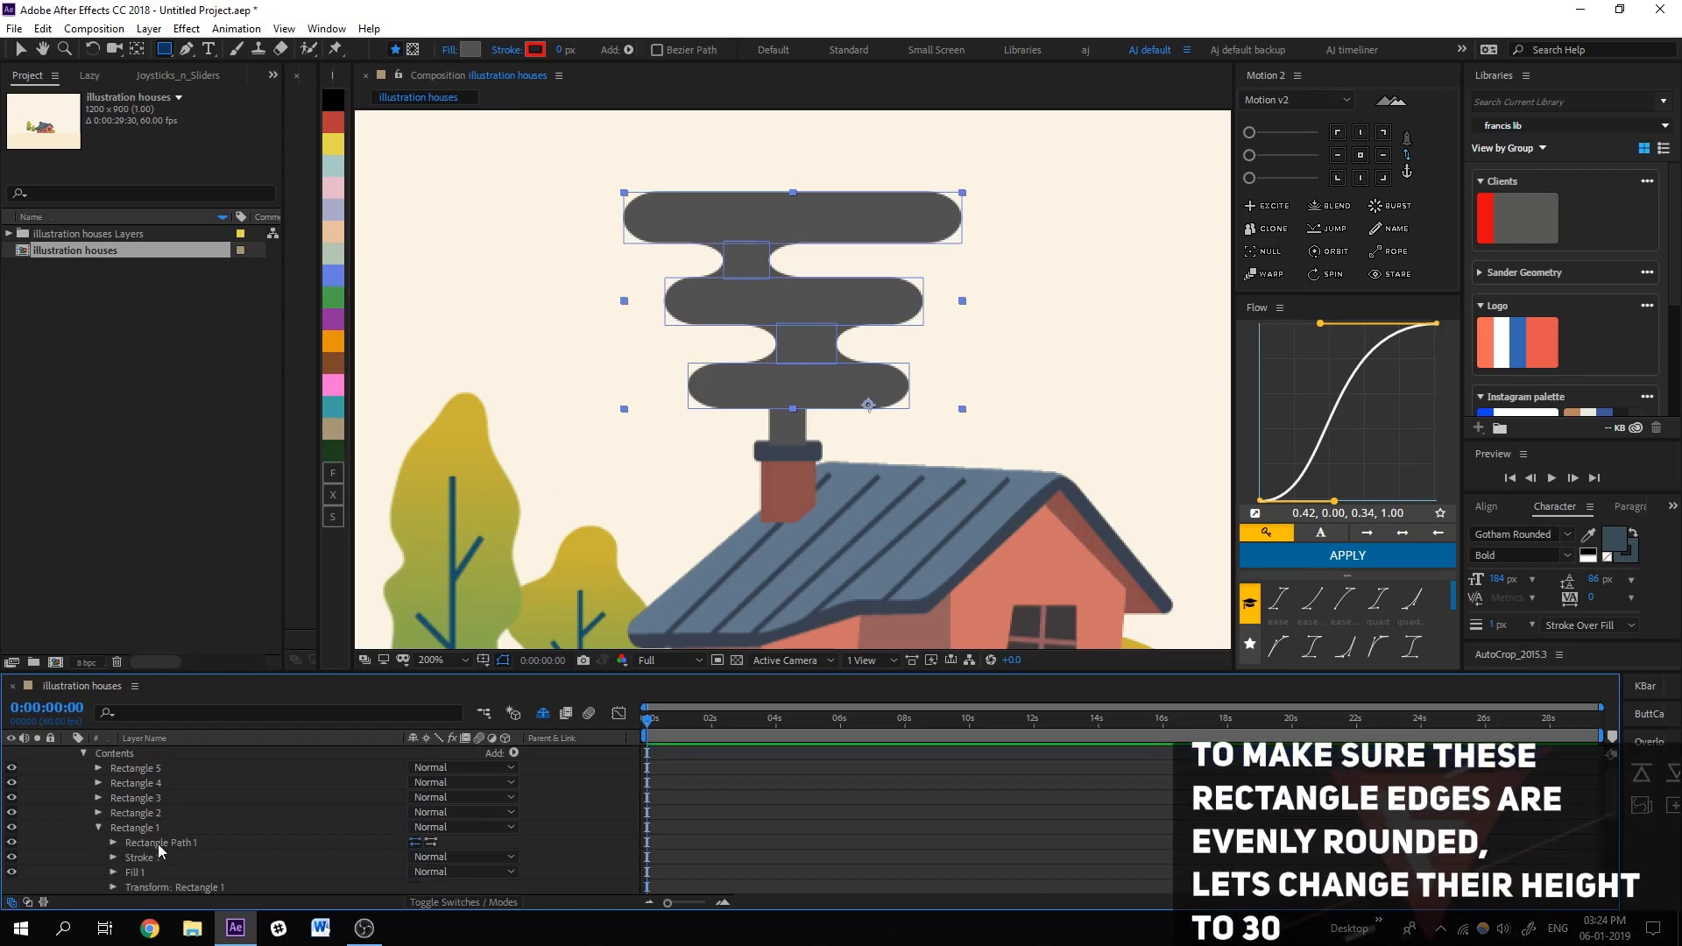
pyautogui.scroll(-2, 325, 879)
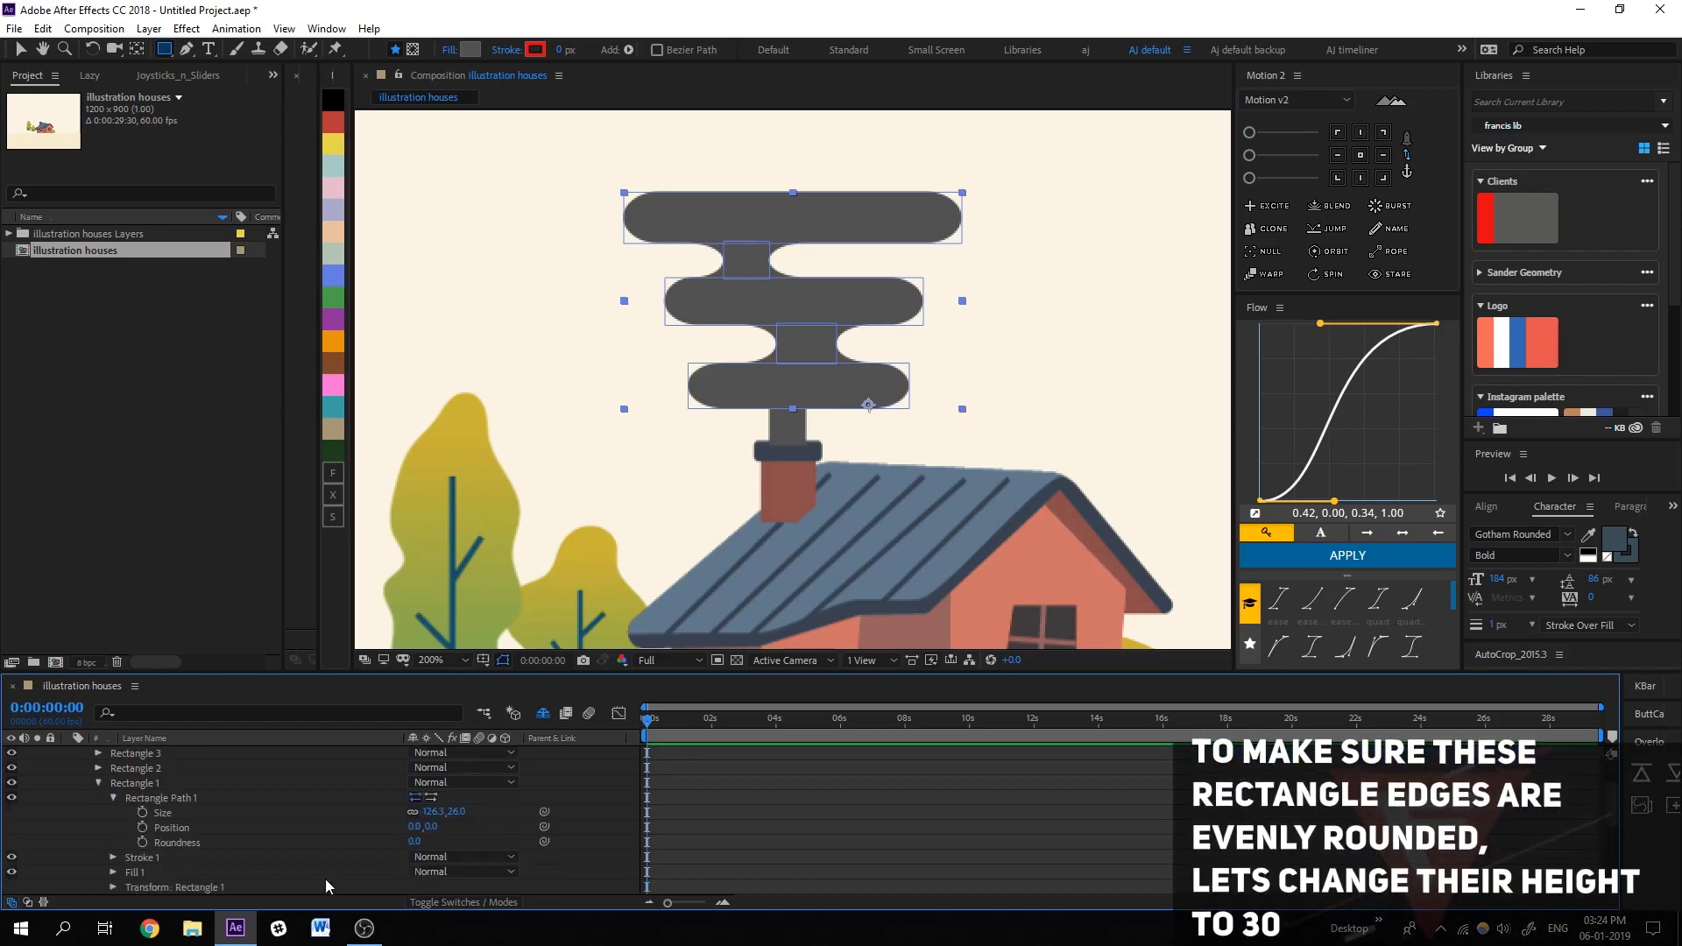
pyautogui.scroll(-2, 324, 880)
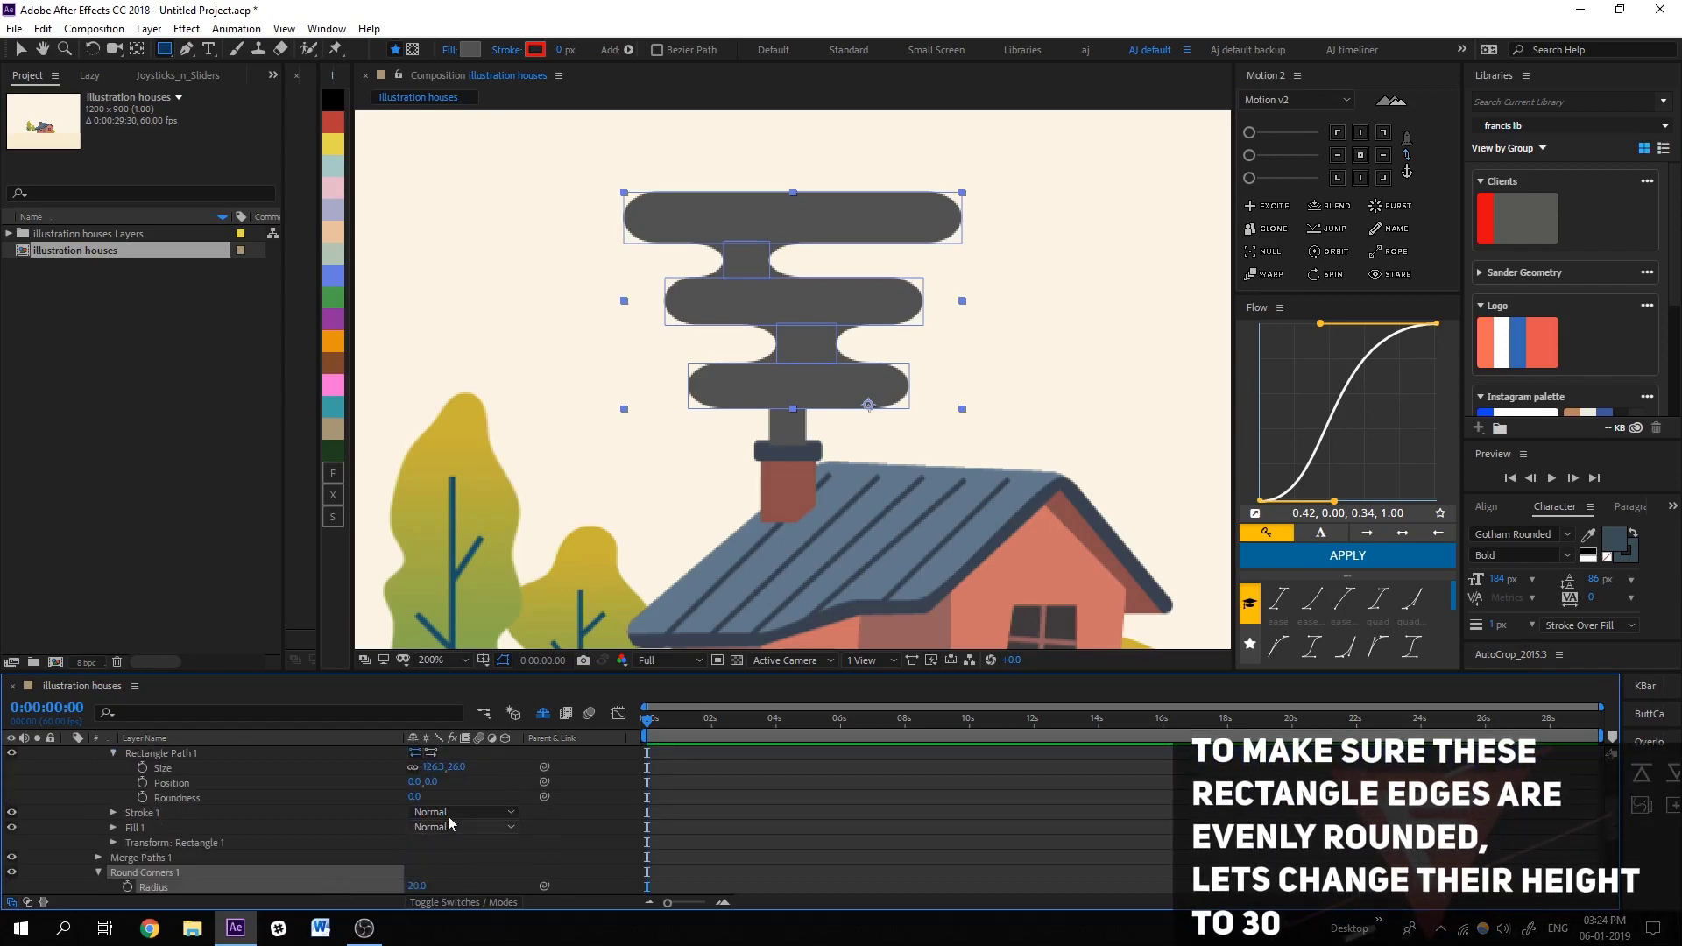
pyautogui.click(456, 768)
pyautogui.write('30')
pyautogui.press('Return')
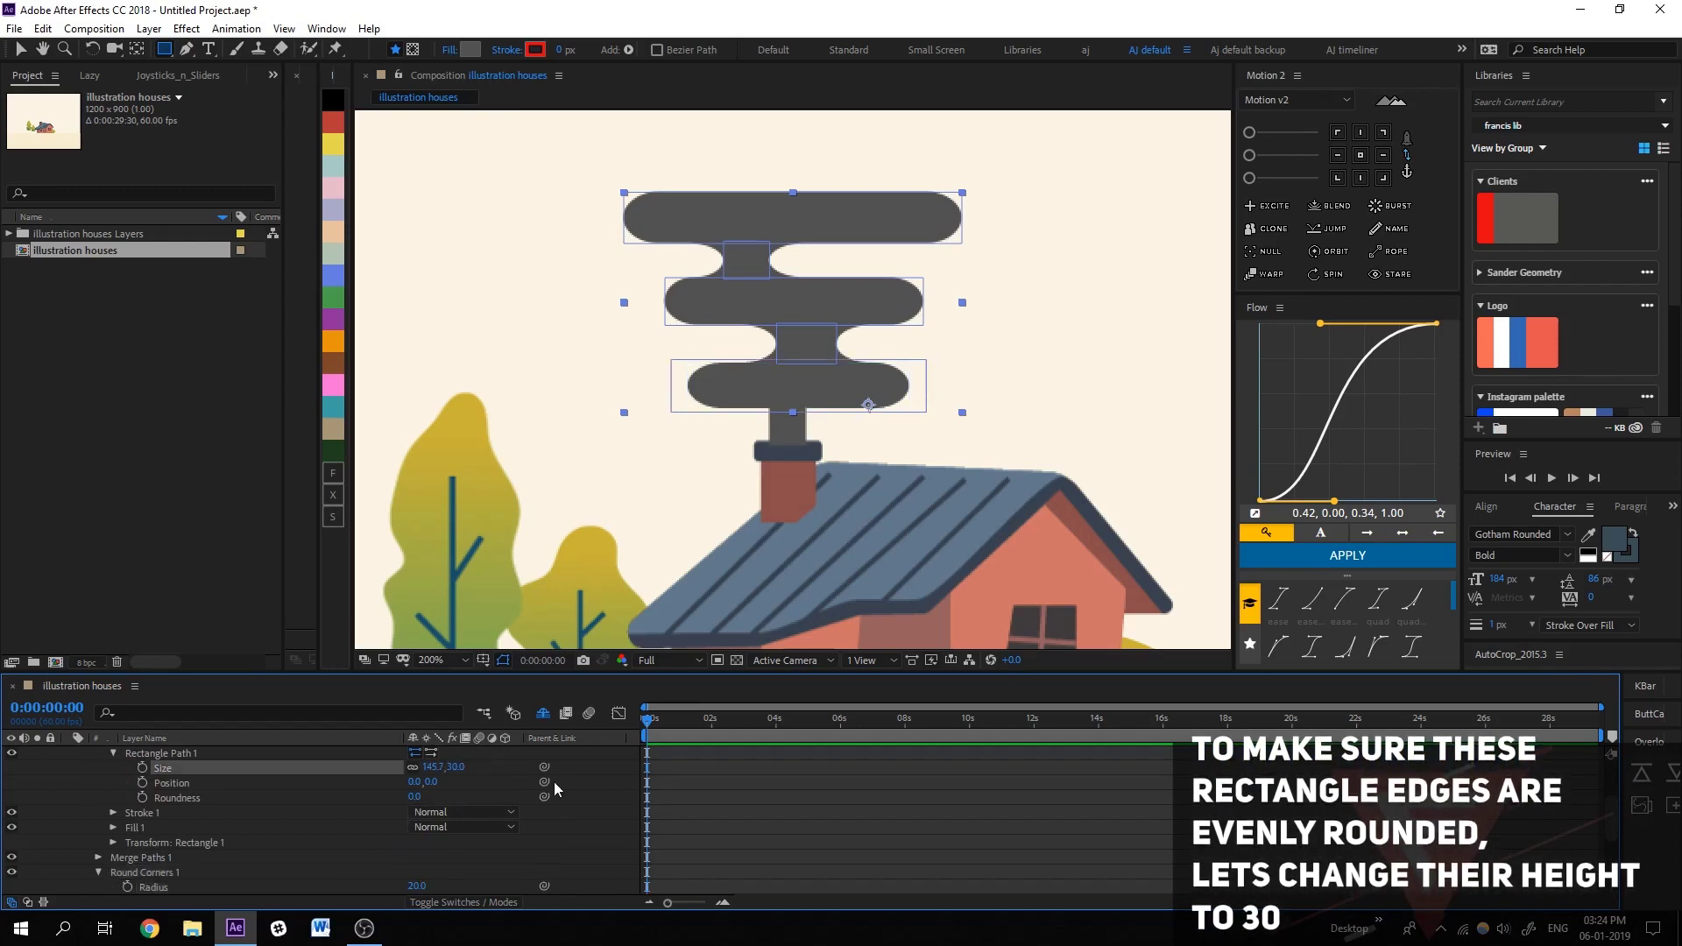
pyautogui.scroll(3, 377, 783)
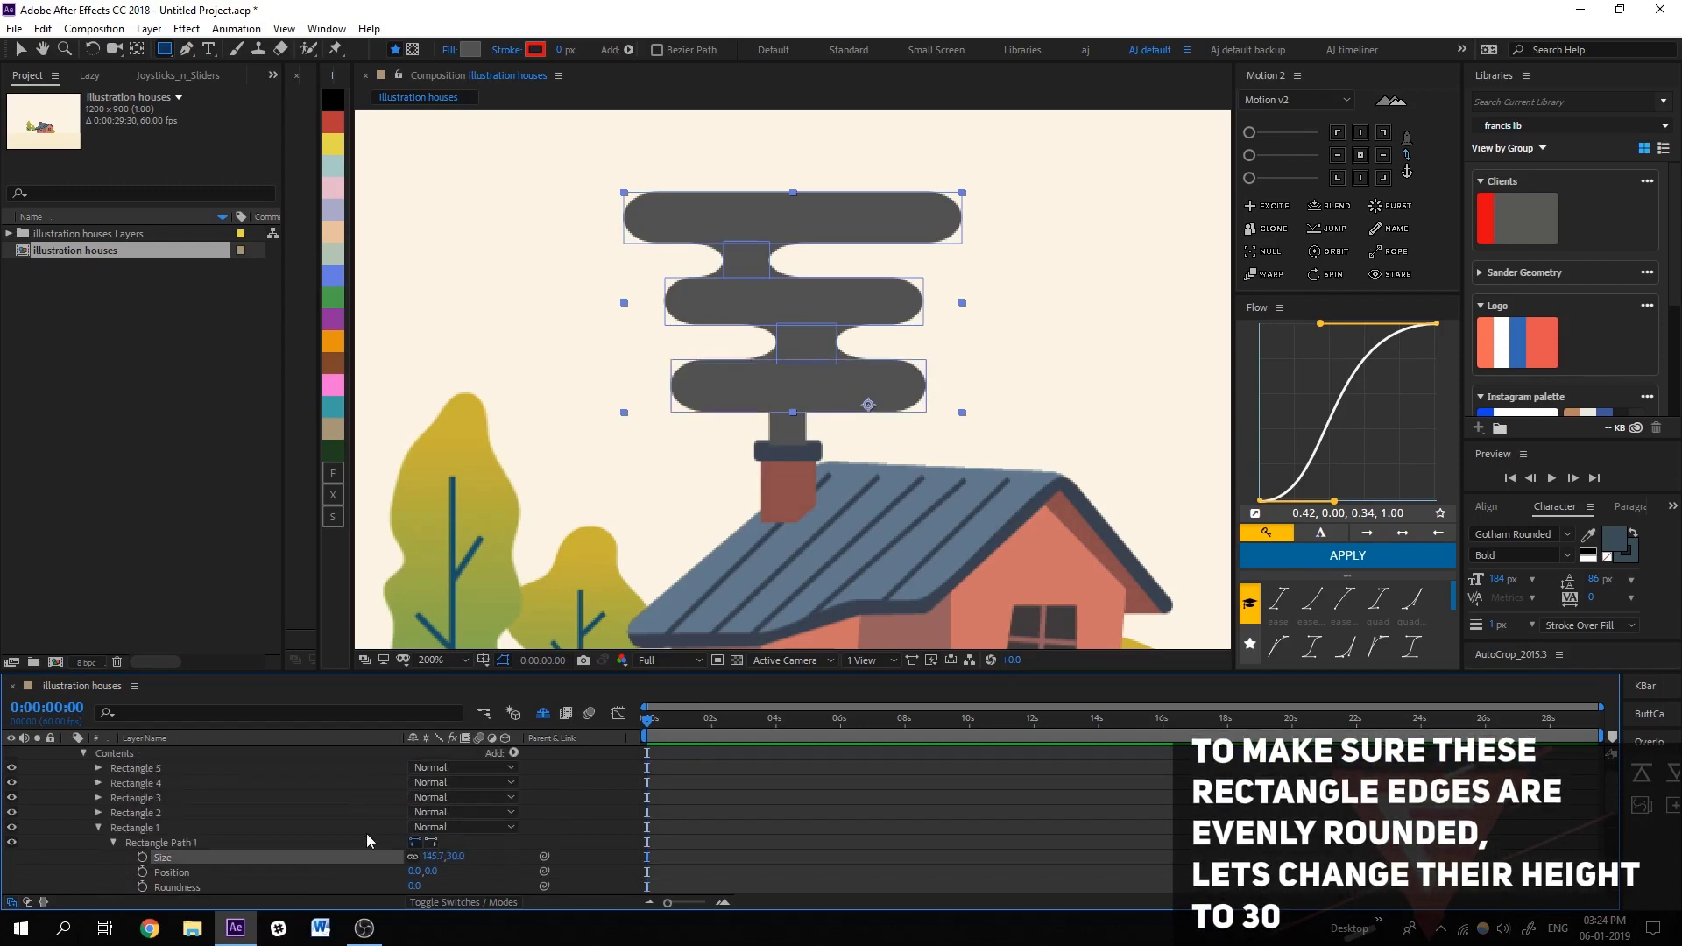
pyautogui.click(98, 812)
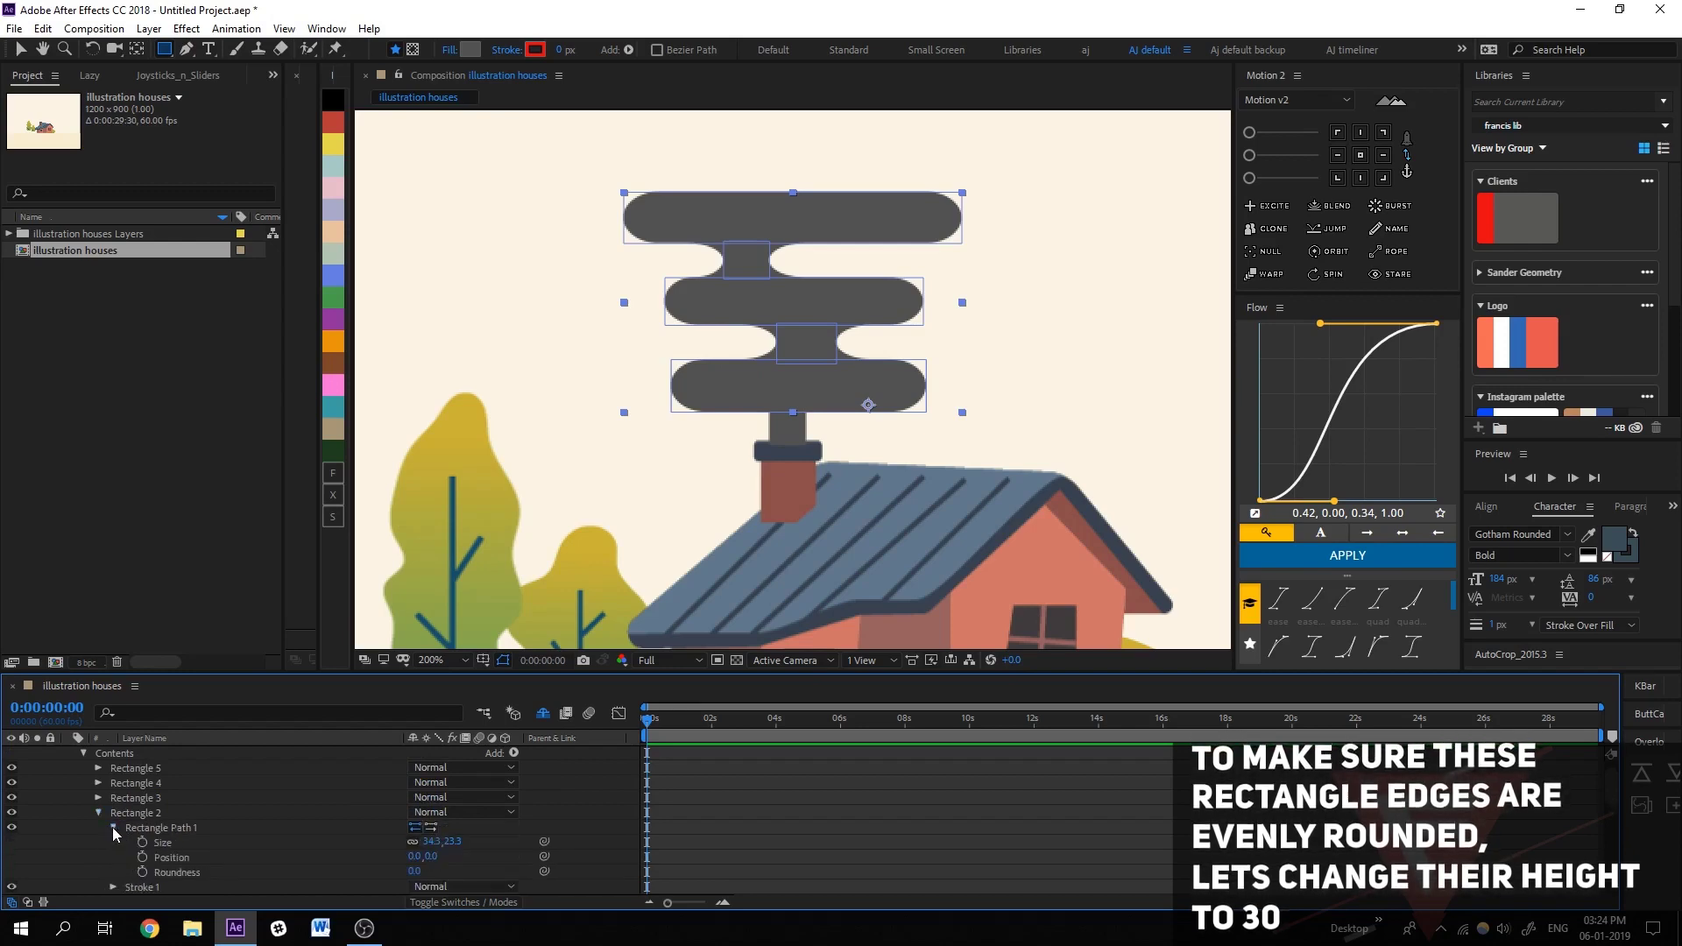
pyautogui.click(449, 841)
pyautogui.write('30')
pyautogui.press('Return')
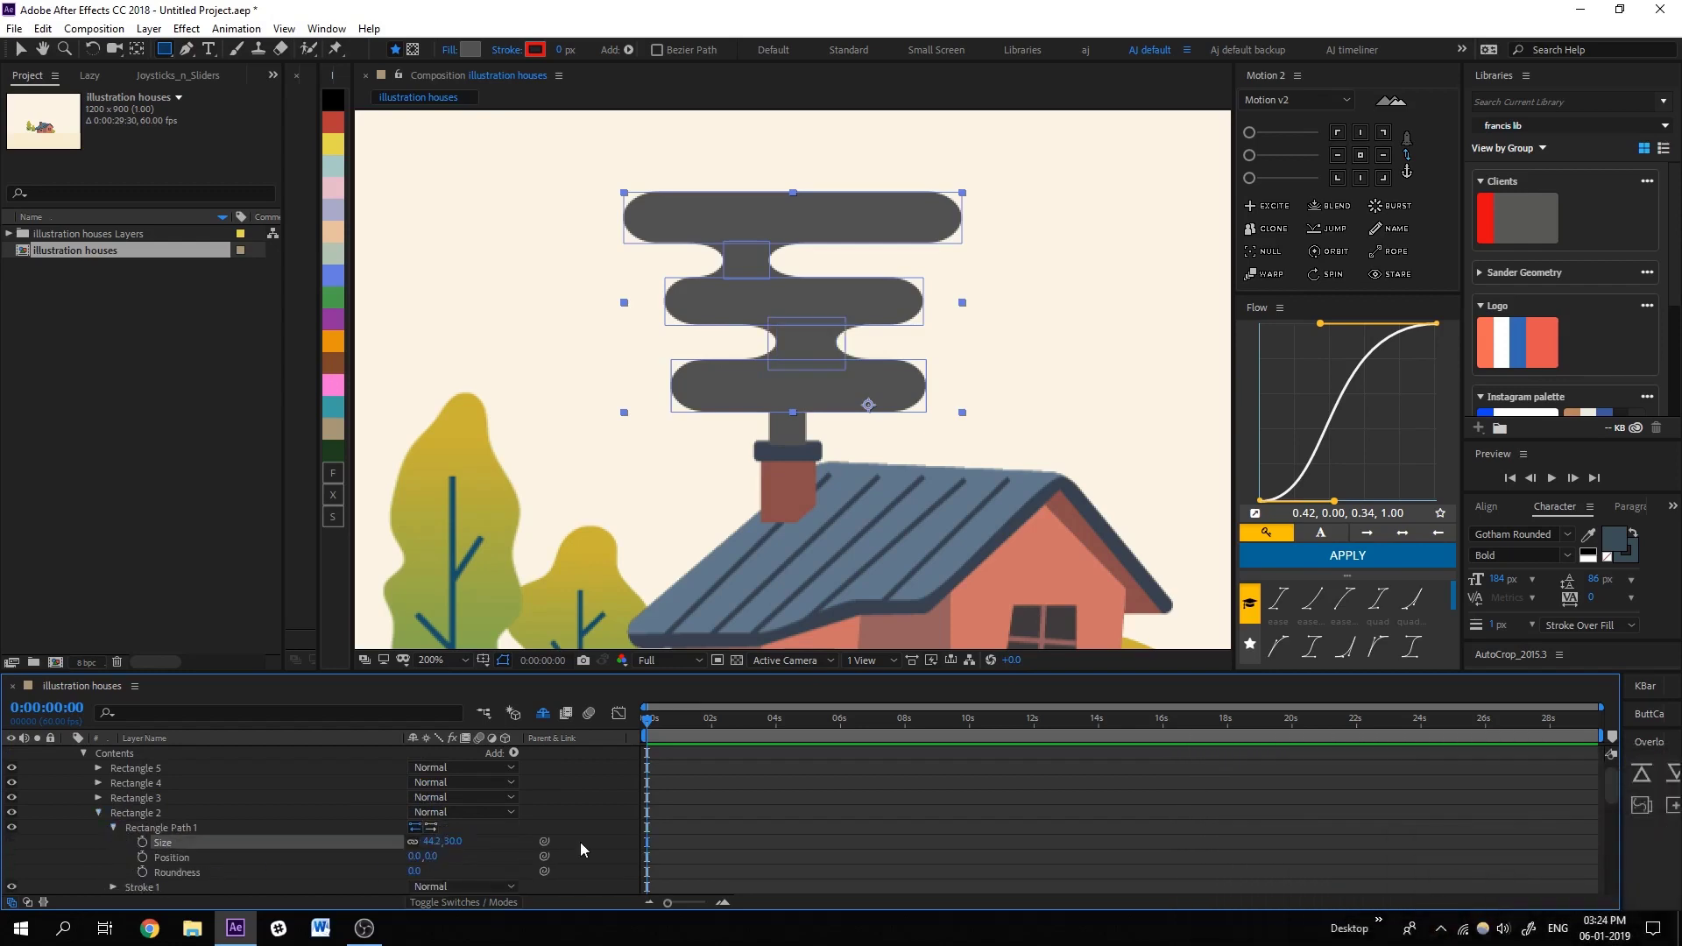
# Set the Size height of Rectangles 3, 4 and 5 to 30.
pyautogui.click(98, 798)
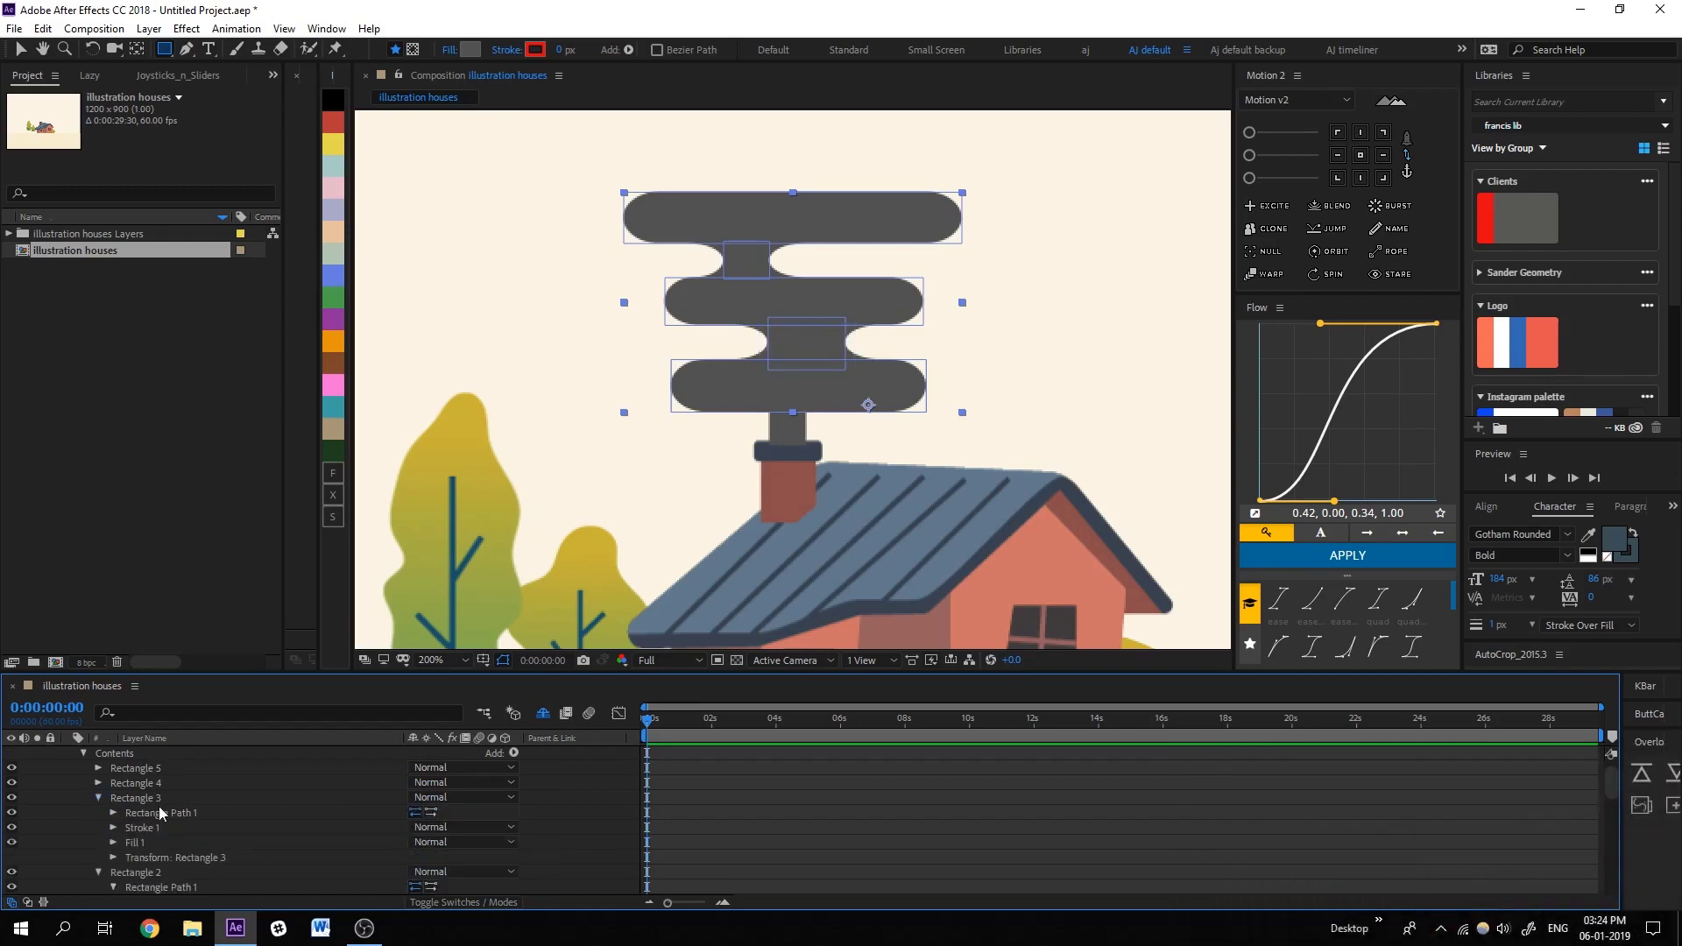
pyautogui.click(114, 814)
pyautogui.write('30')
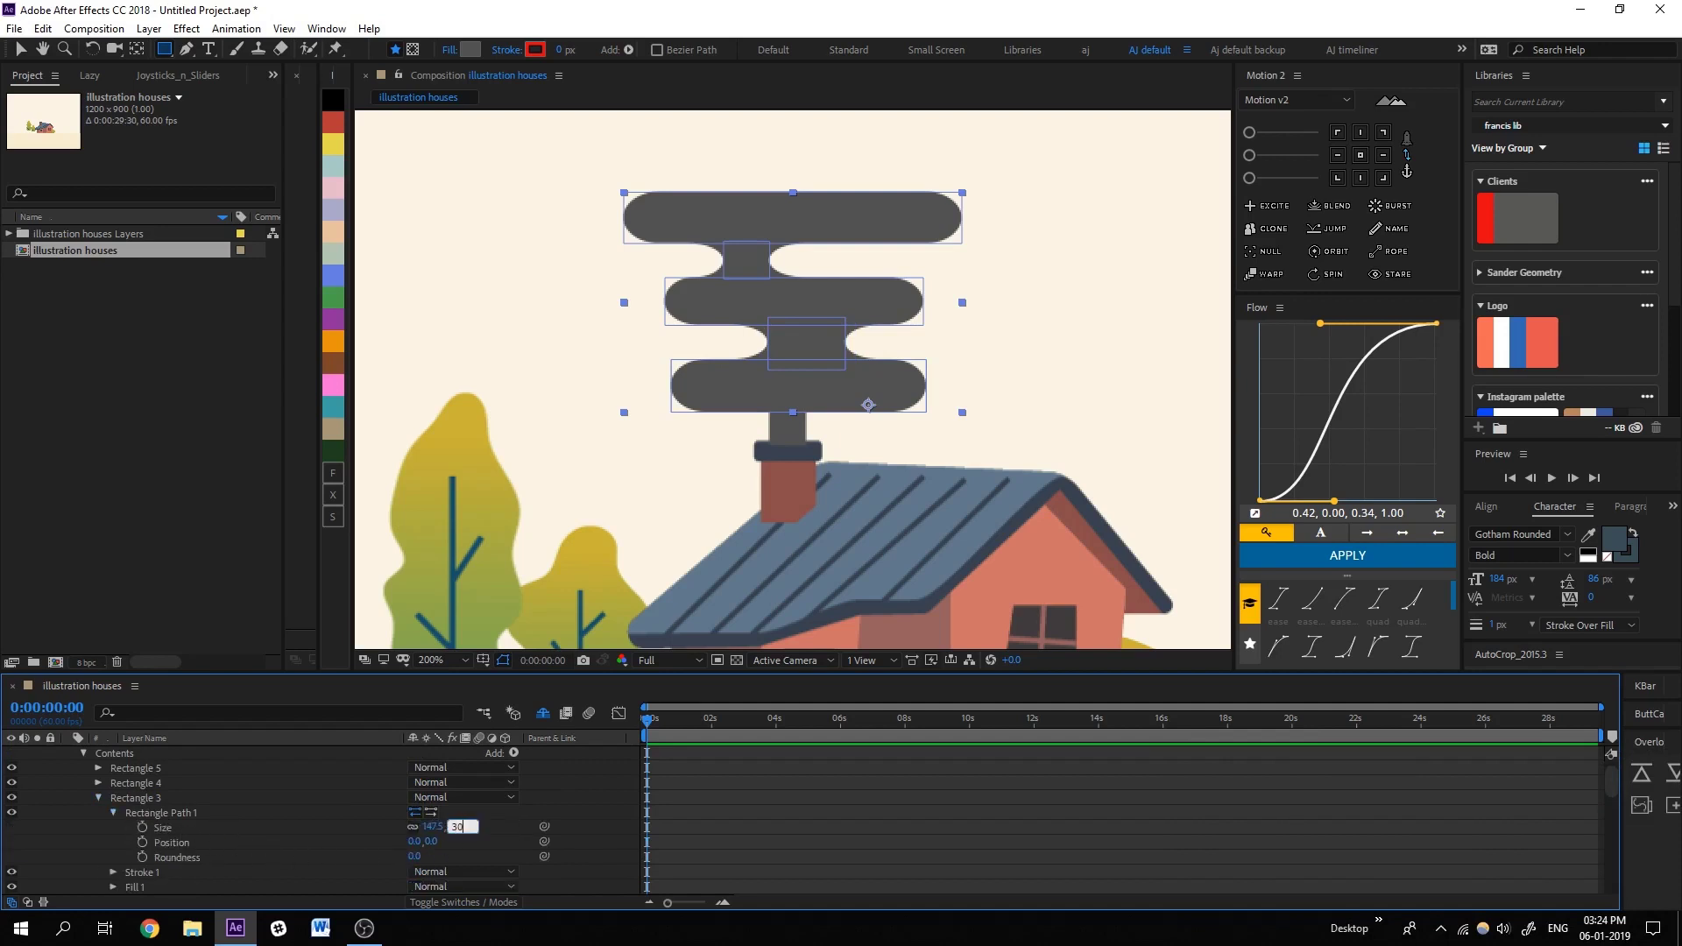
pyautogui.press('Return')
pyautogui.click(98, 783)
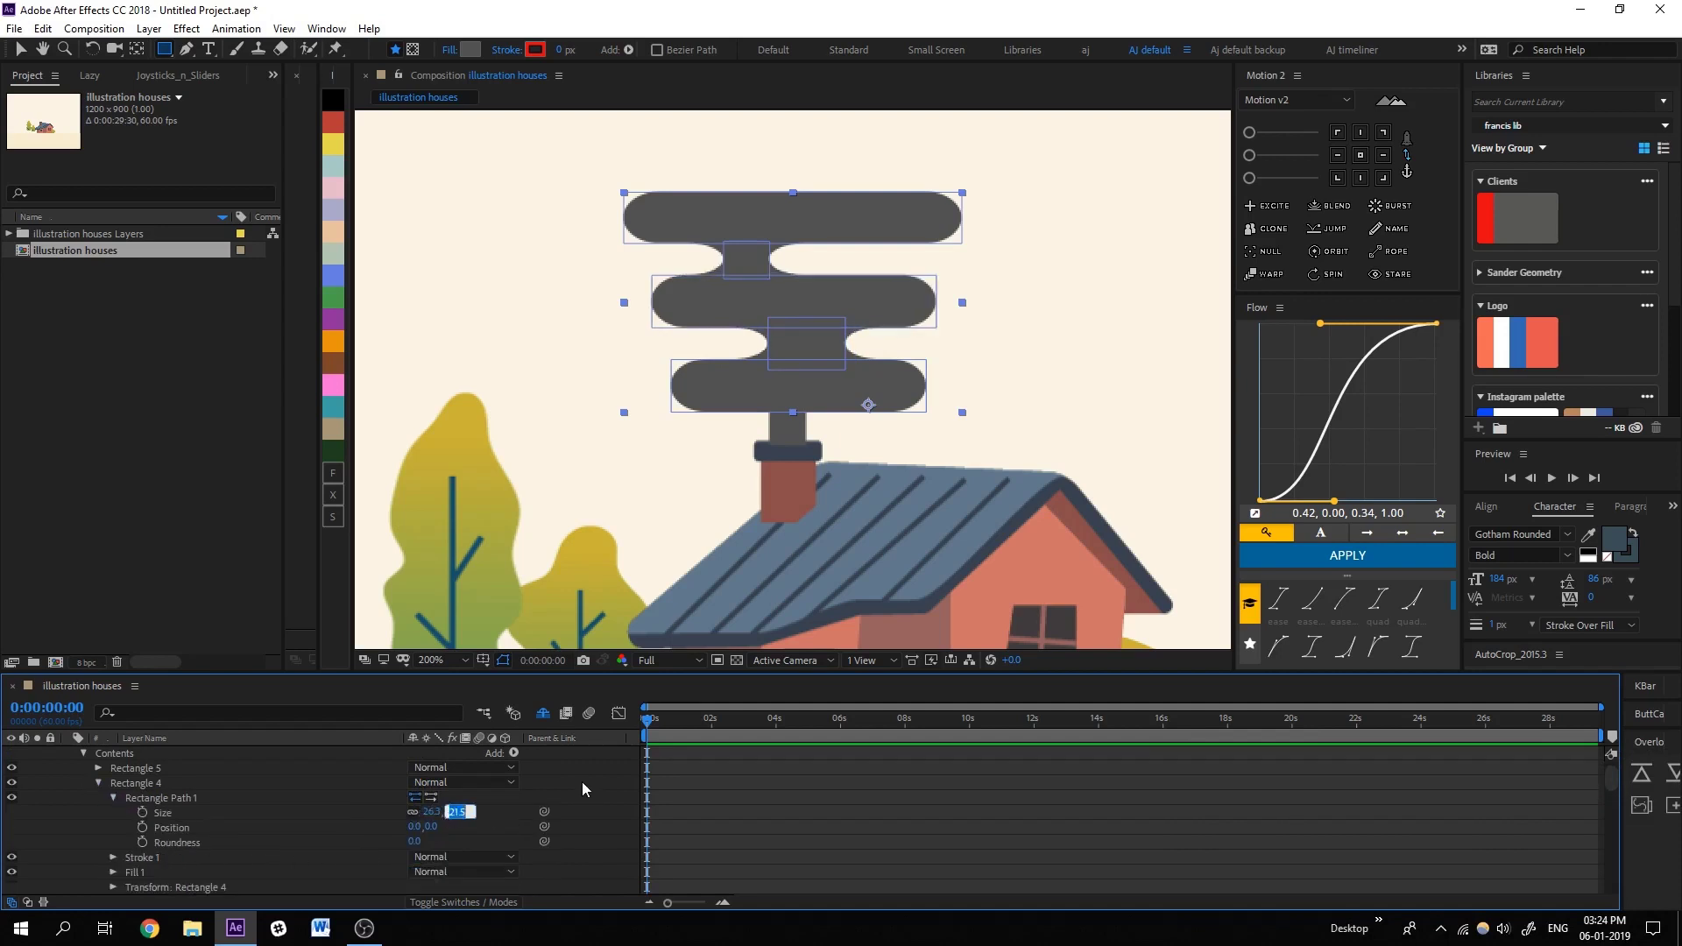
pyautogui.write('30')
pyautogui.press('Return')
pyautogui.click(99, 768)
pyautogui.click(457, 797)
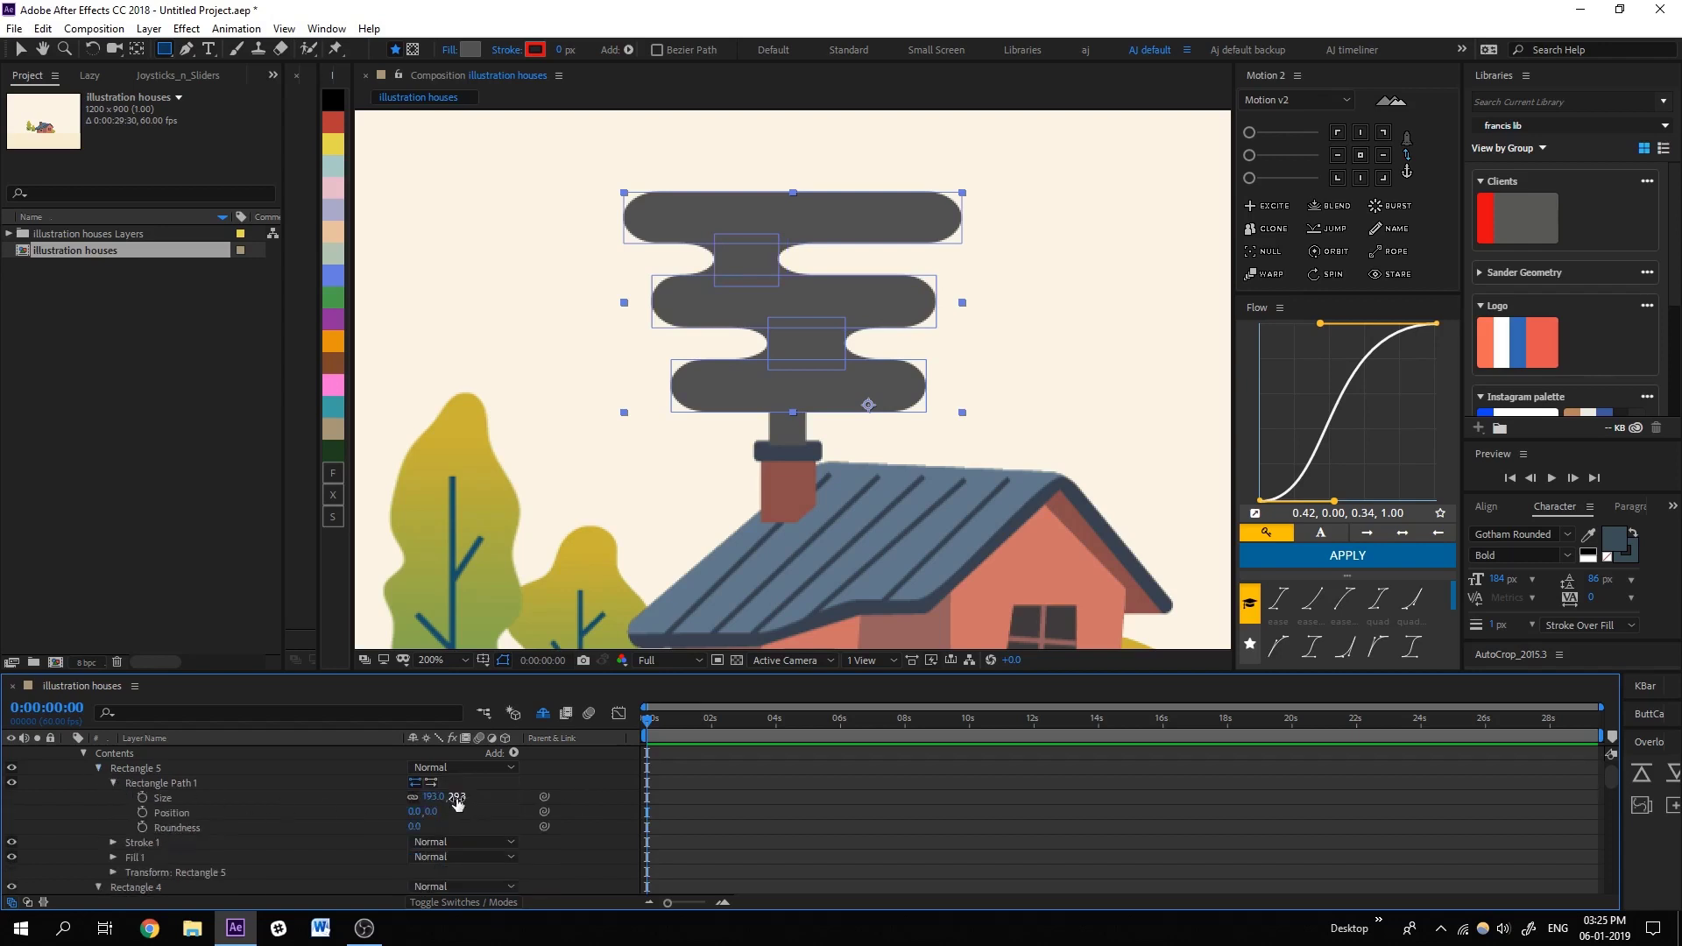
pyautogui.write('30')
pyautogui.press('Return')
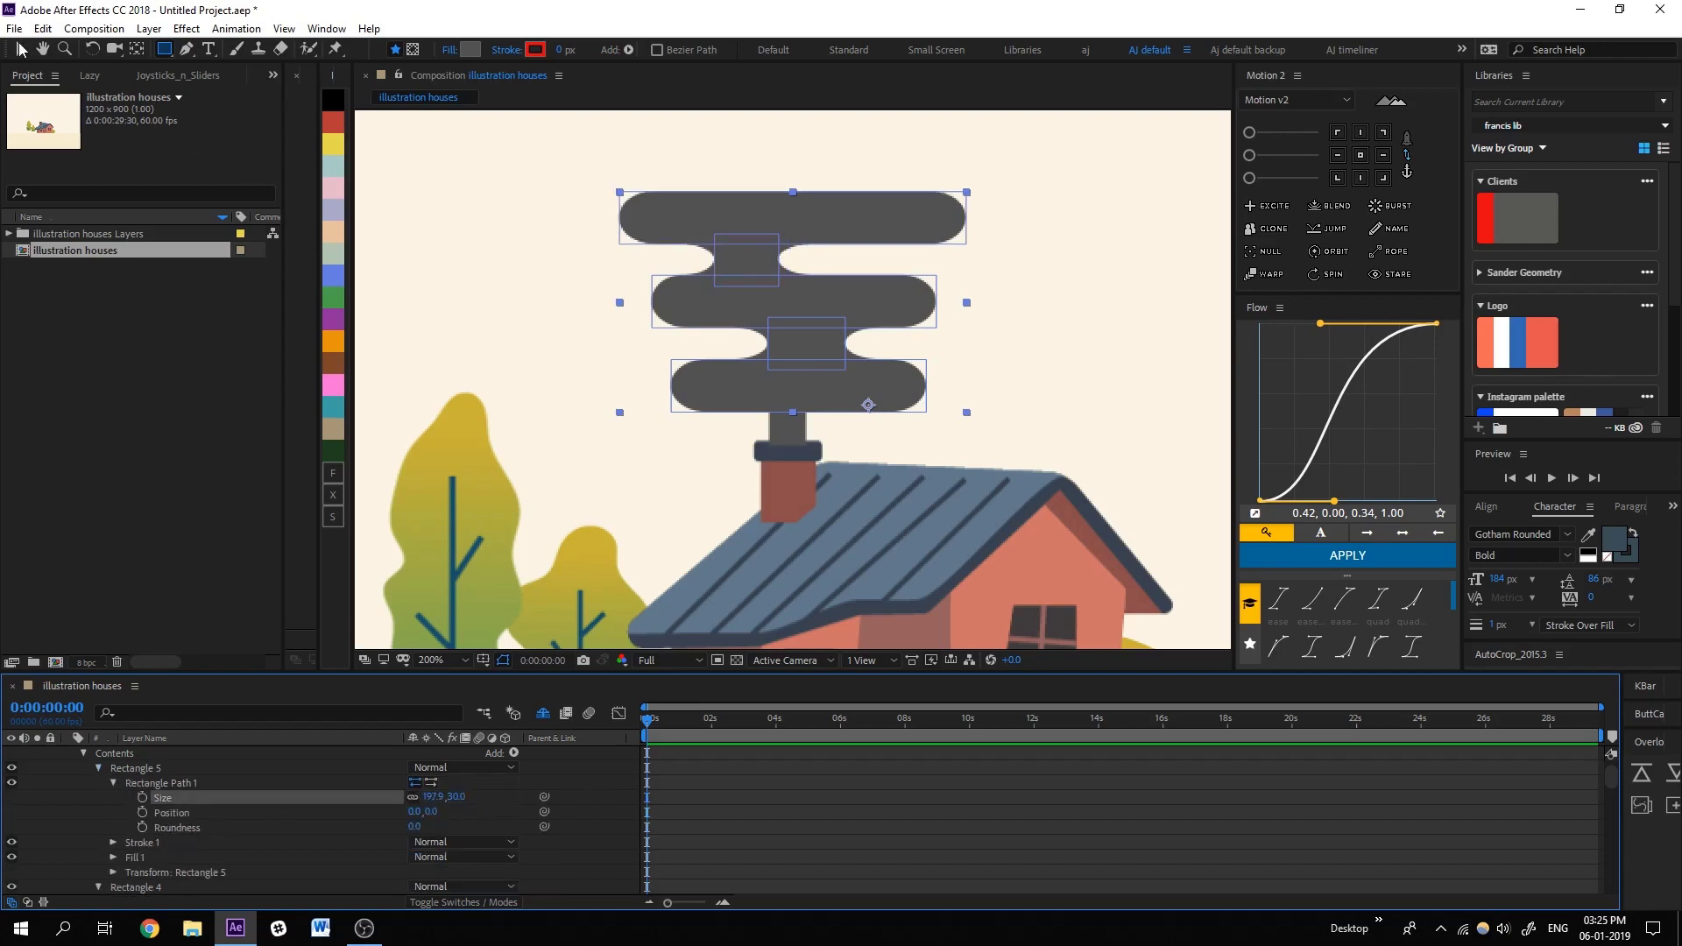
pyautogui.click(21, 49)
# Drag the connector blocks and the middle and top bars upward so they overlap, raising the top bar about 41 px.
pyautogui.click(810, 338)
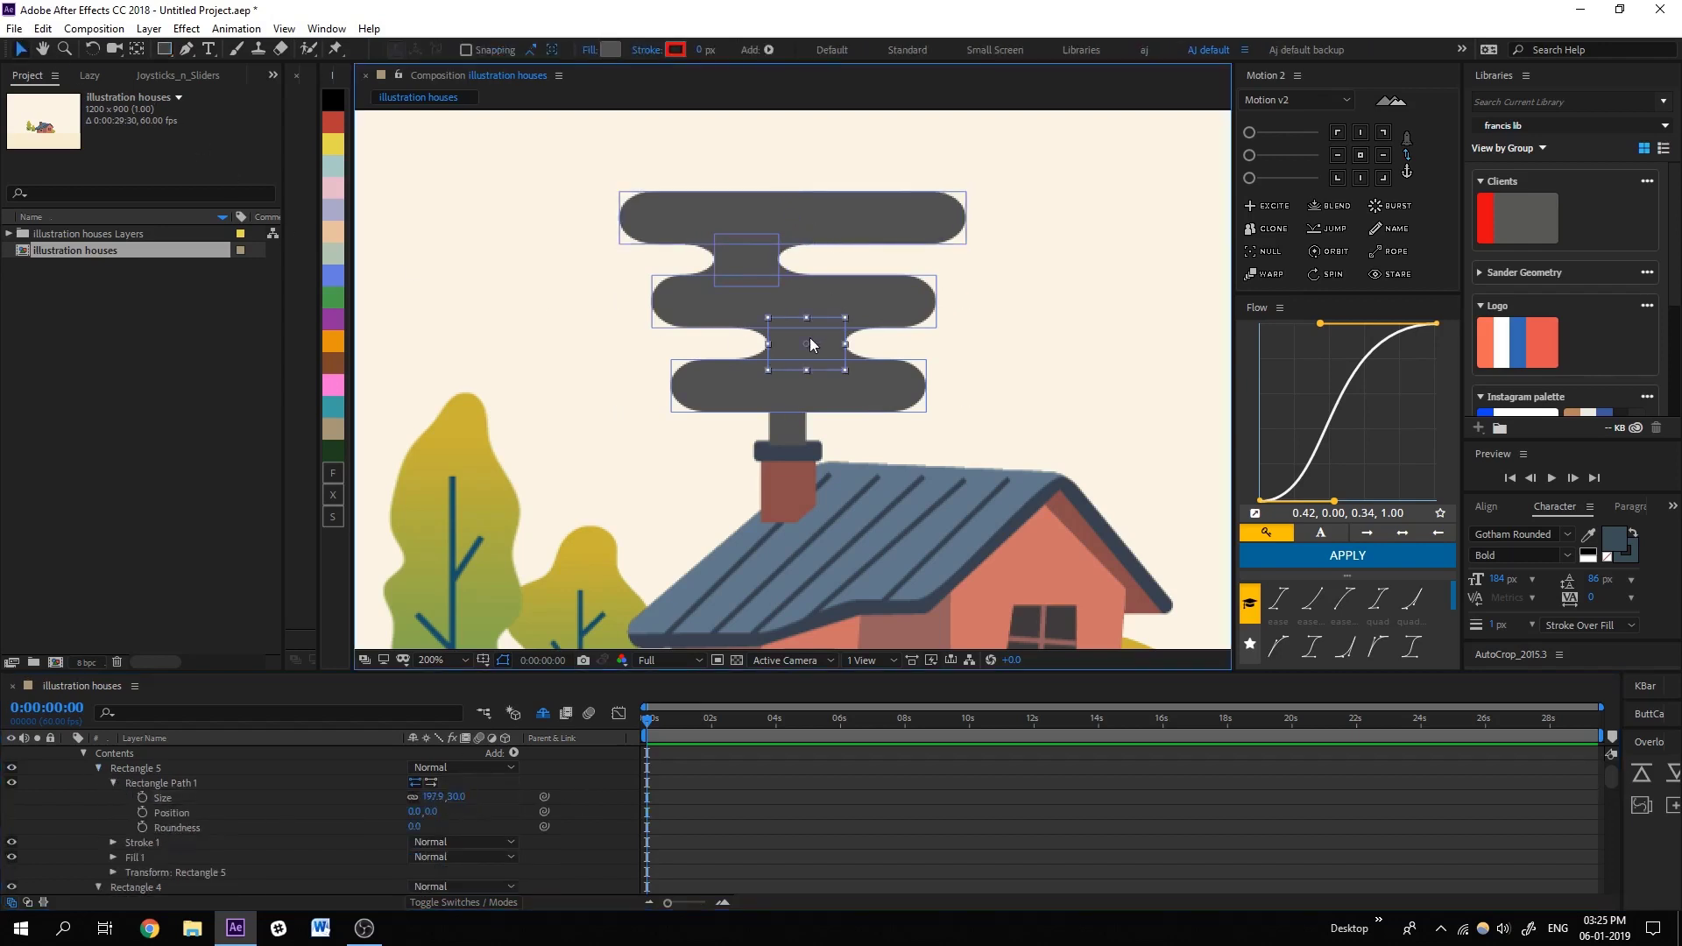
pyautogui.moveTo(809, 339); pyautogui.dragTo(804, 338)
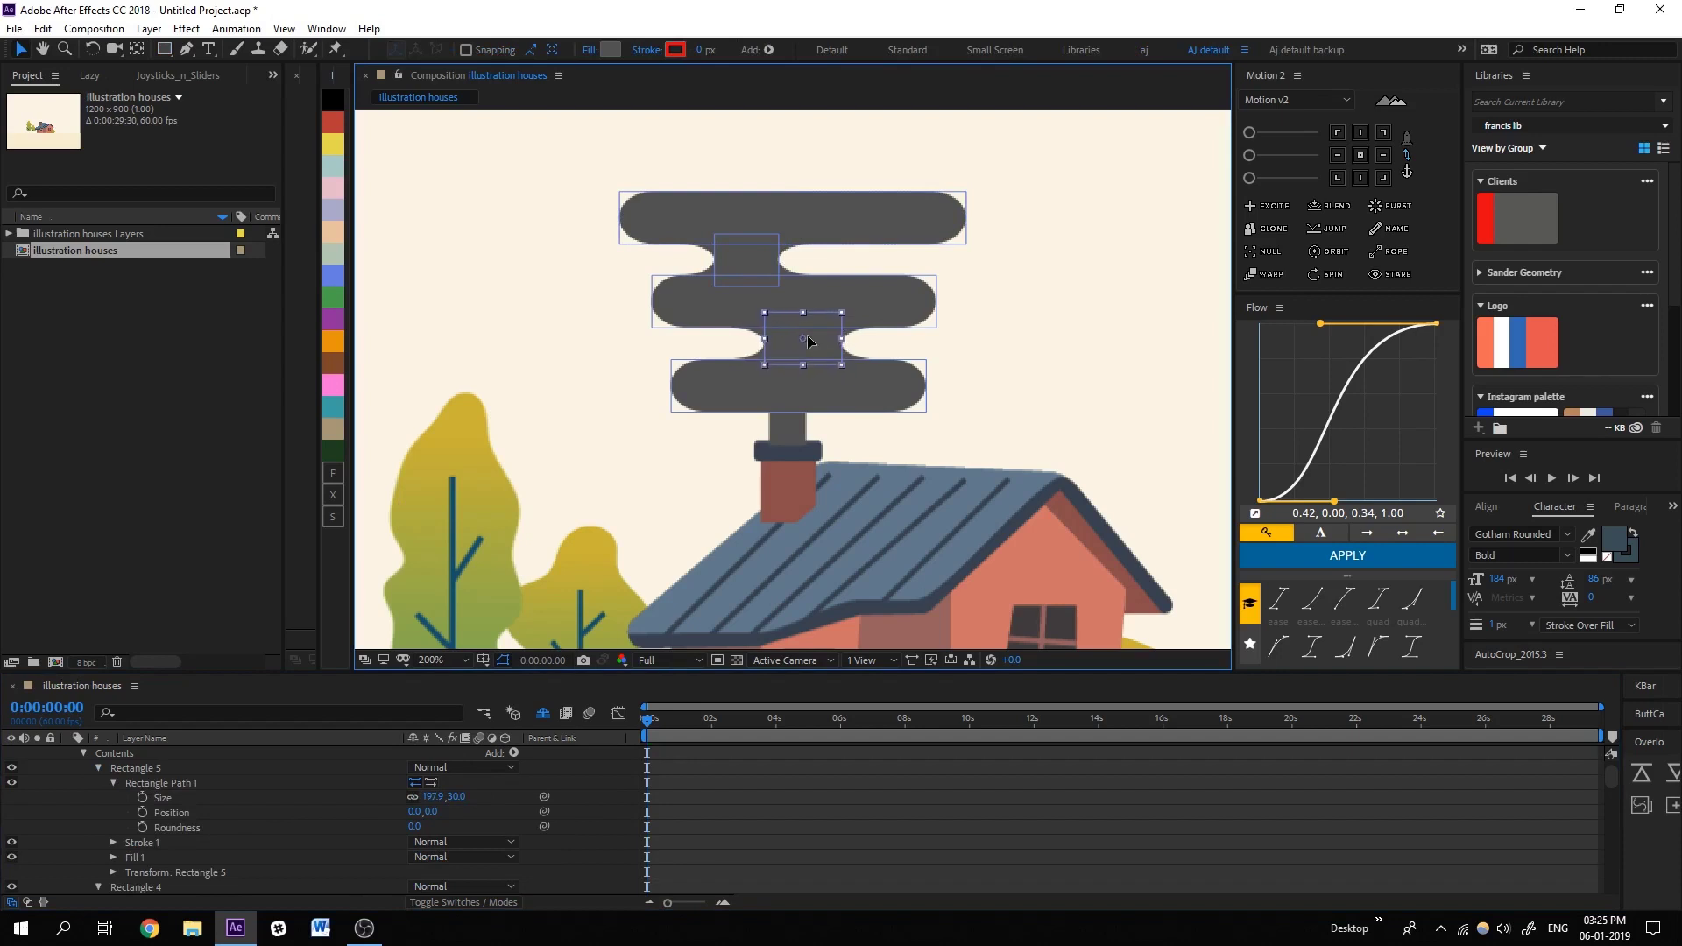
pyautogui.moveTo(886, 296); pyautogui.dragTo(880, 279)
pyautogui.click(748, 249)
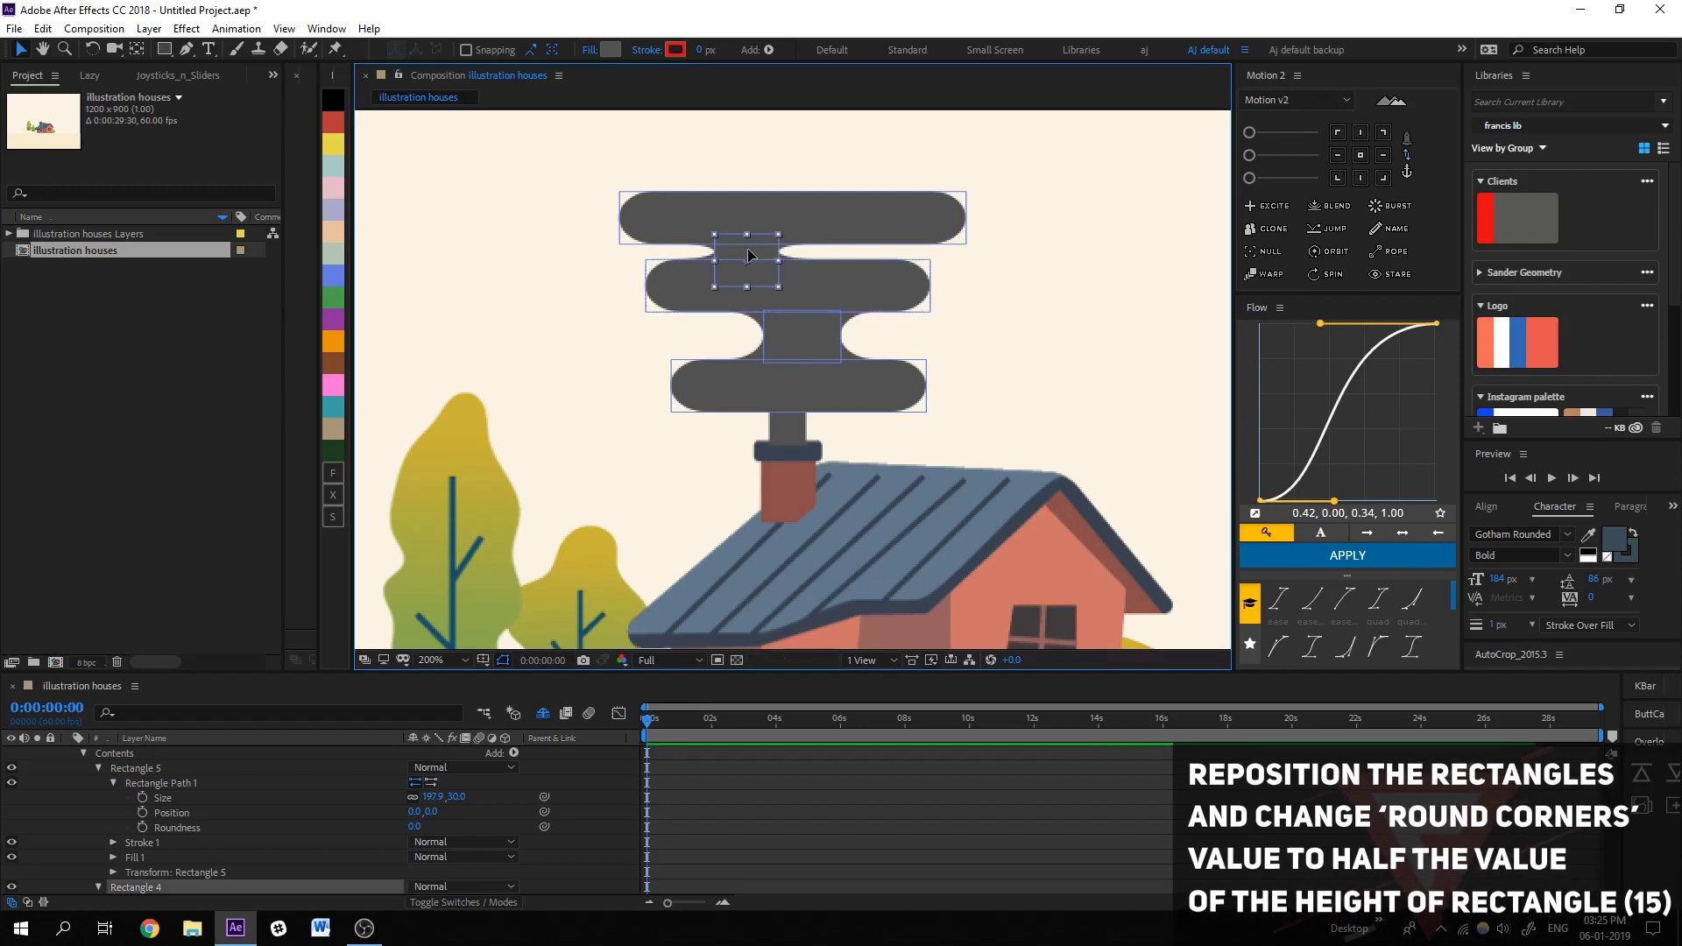
pyautogui.moveTo(749, 249); pyautogui.dragTo(747, 224)
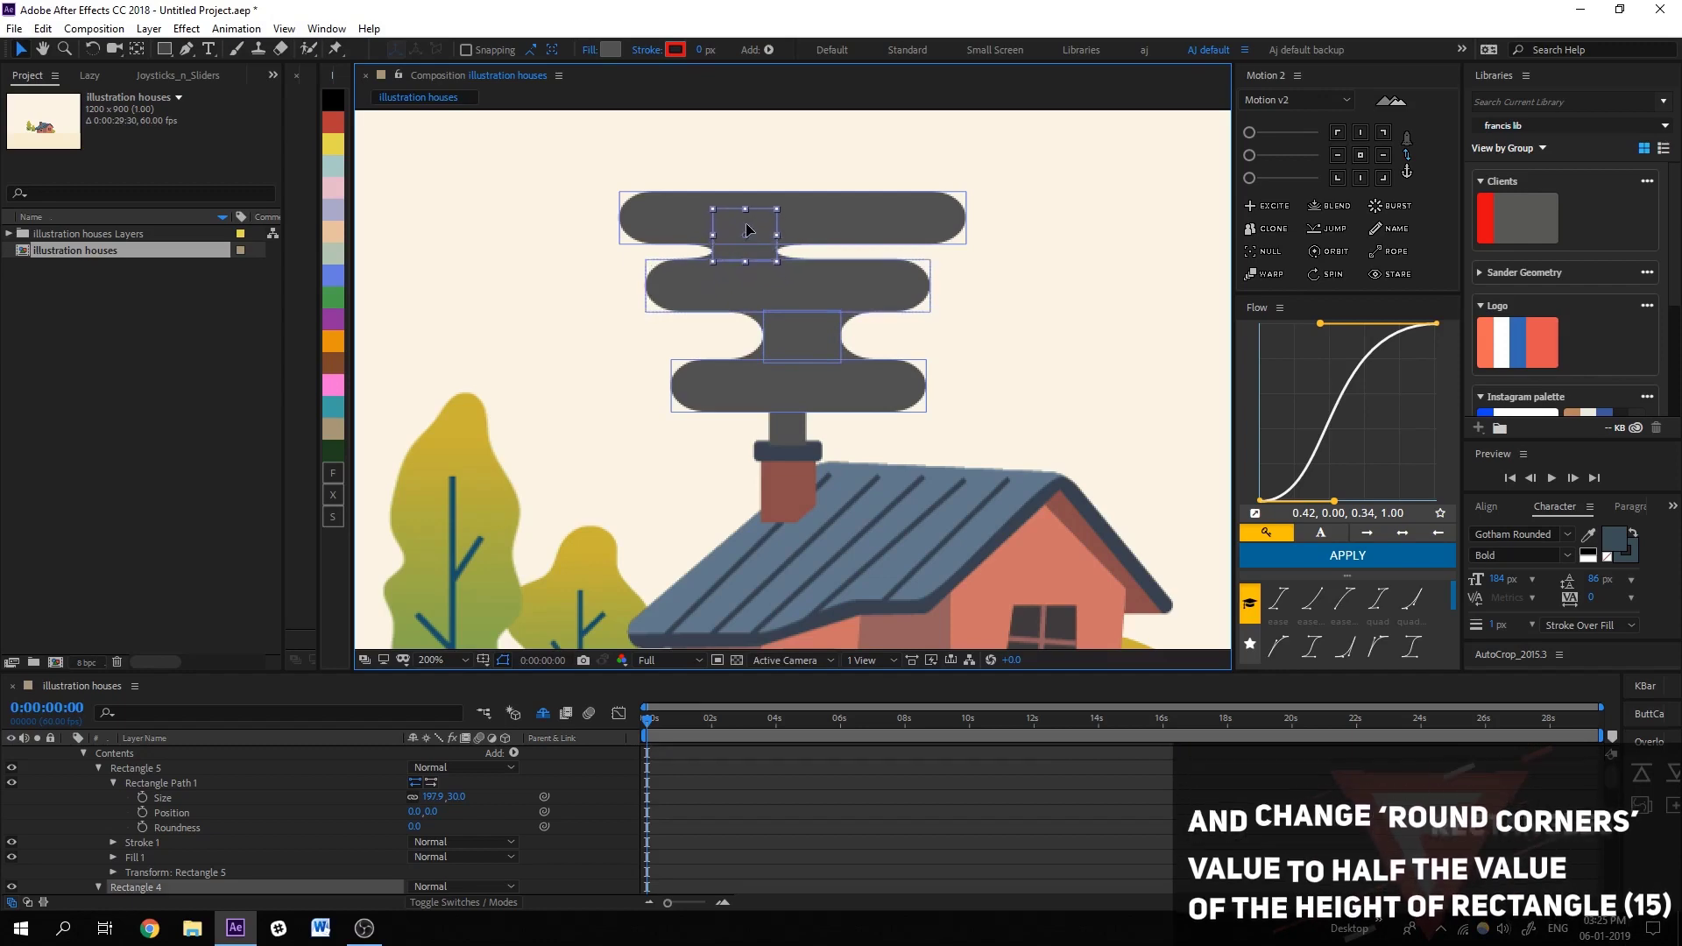
pyautogui.moveTo(871, 219); pyautogui.dragTo(877, 188)
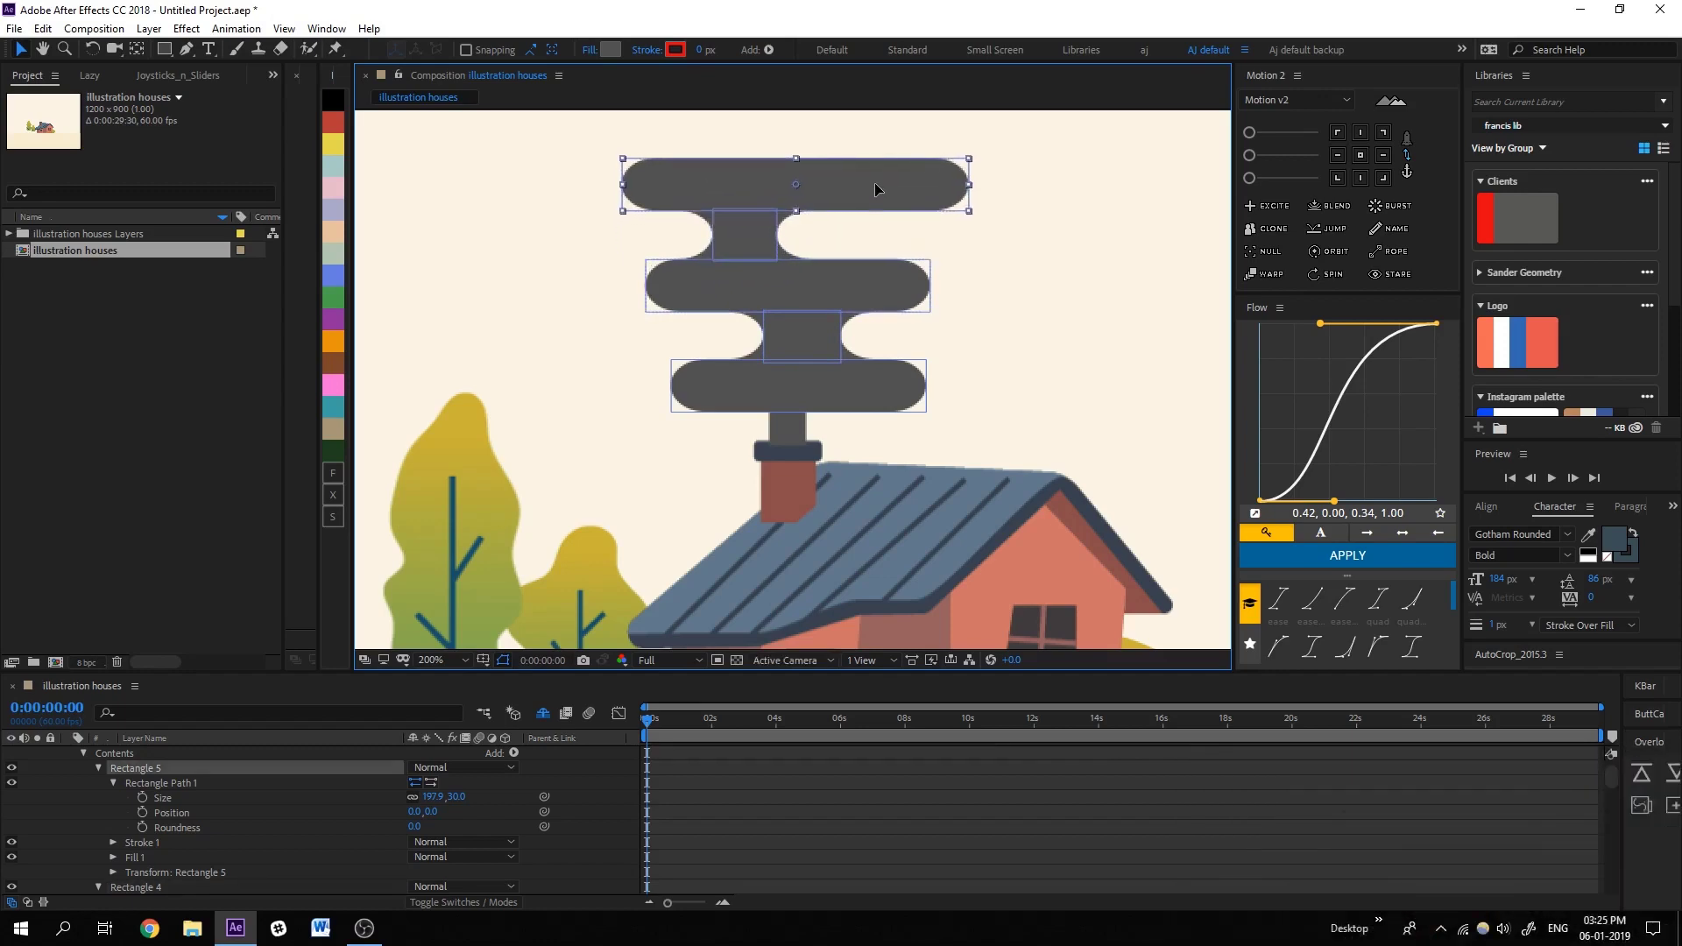
# Adjust the Round Corners radius, entering 10 and then editing the value again.
pyautogui.click(99, 768)
pyautogui.scroll(-2, 140, 815)
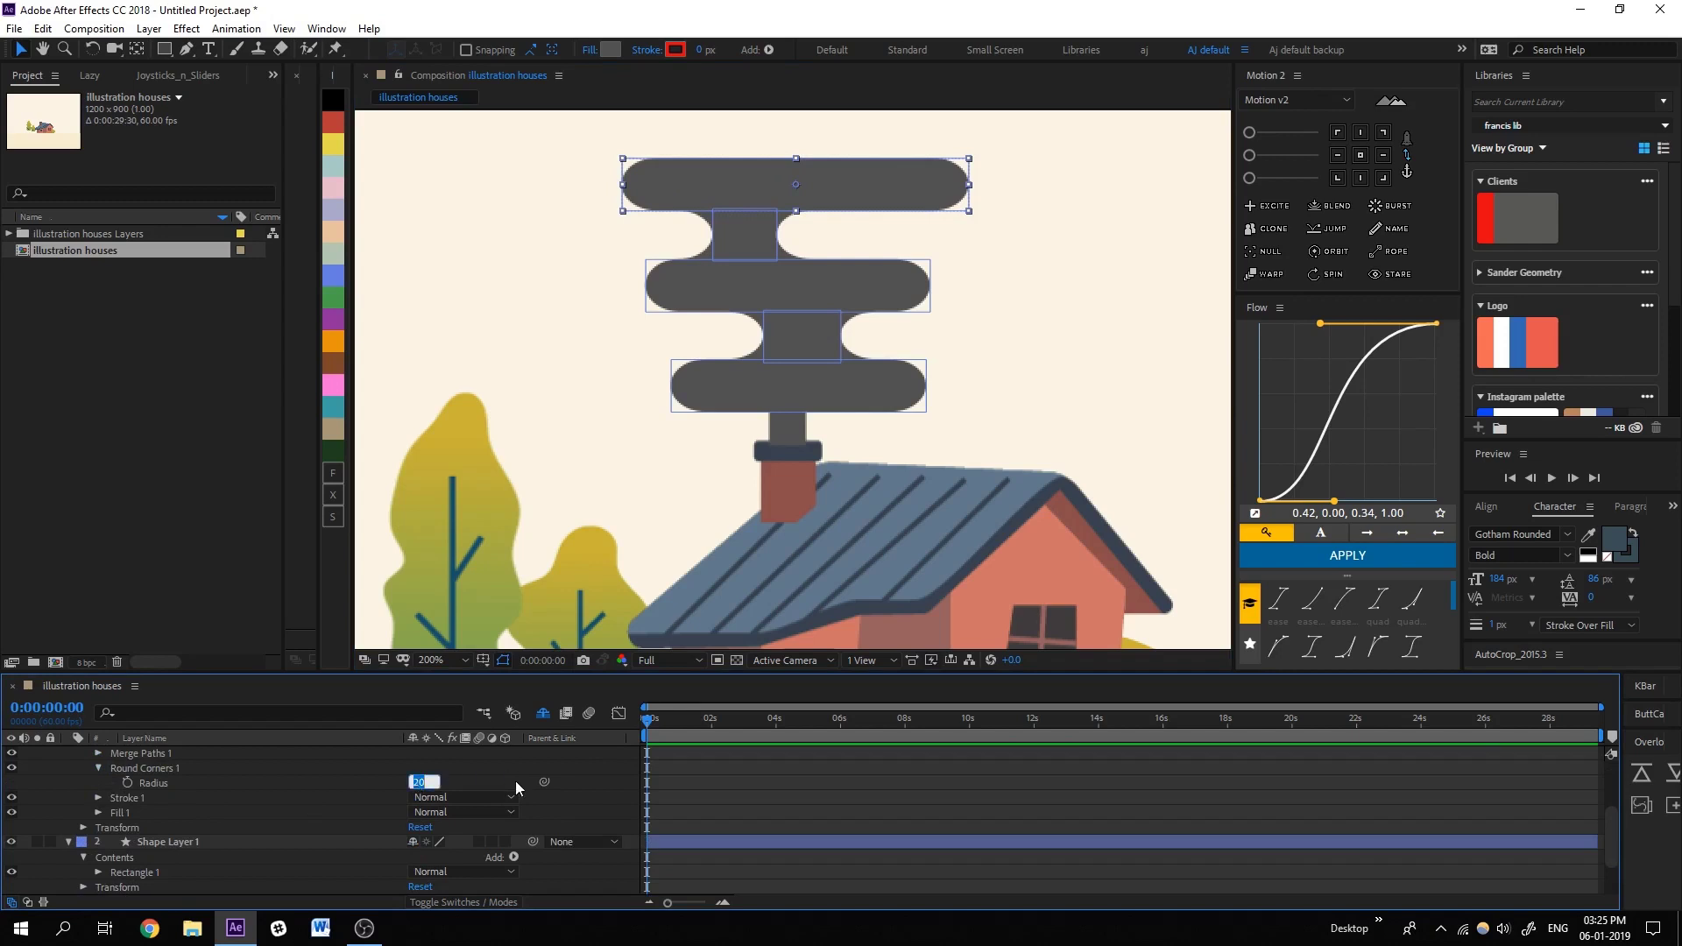
pyautogui.write('10')
pyautogui.press('Return')
pyautogui.click(417, 781)
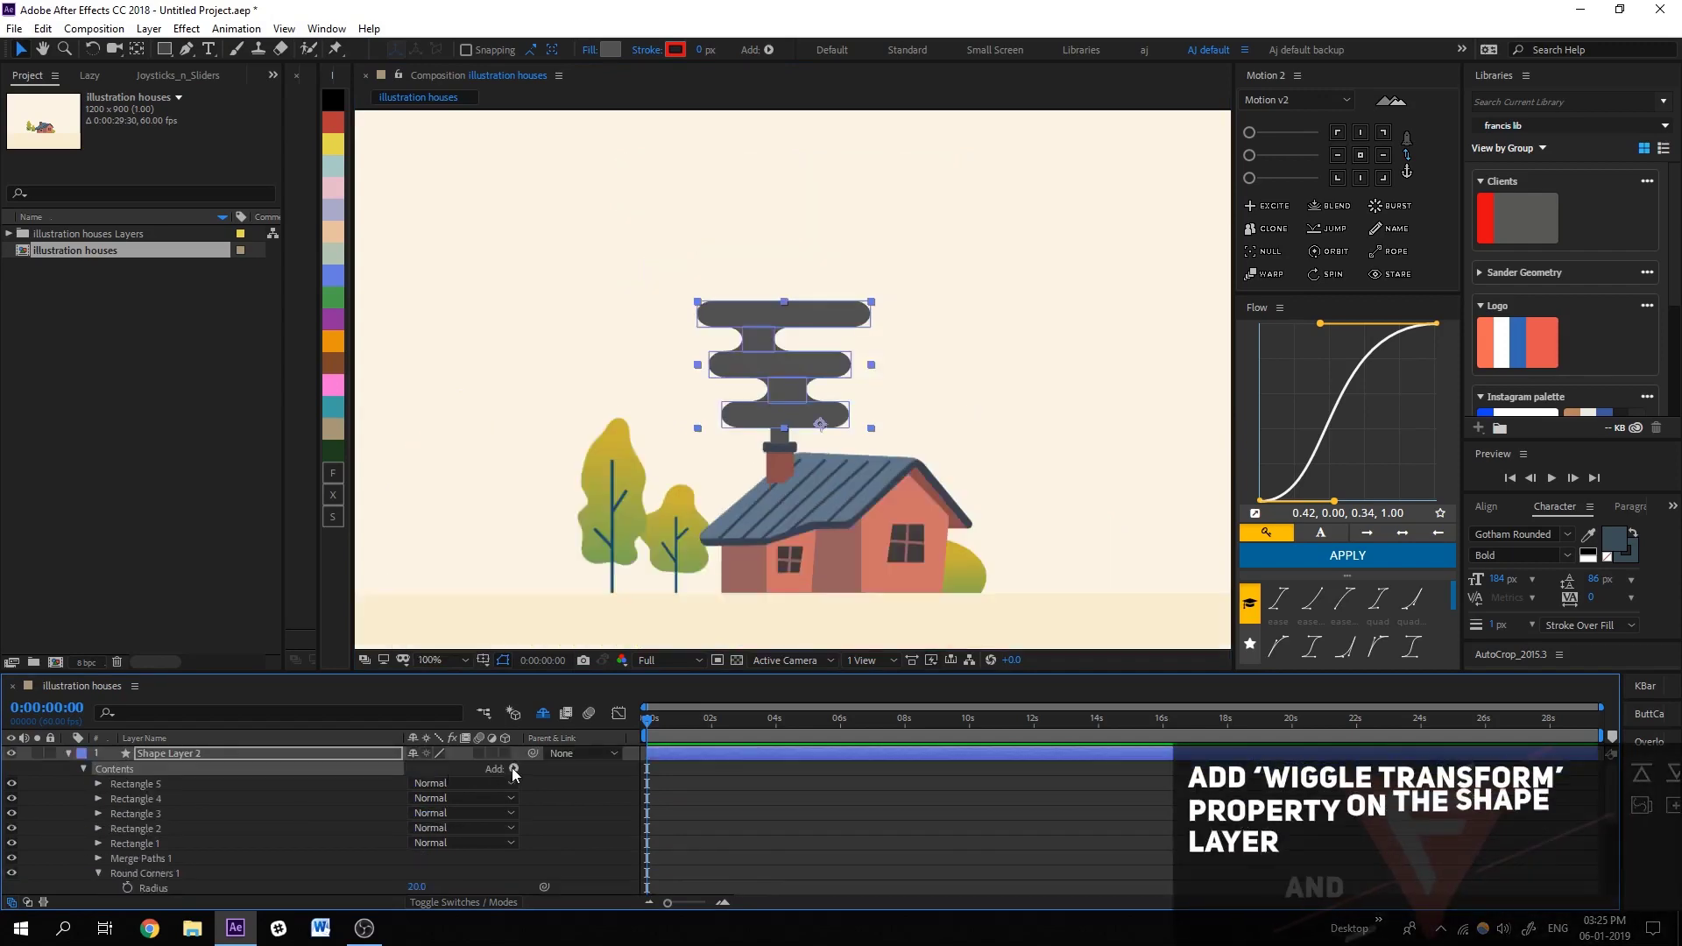
# Add Wiggle Transform 1 to Shape Layer 2 and start editing its Wiggles/Second value.
pyautogui.click(513, 769)
pyautogui.click(607, 730)
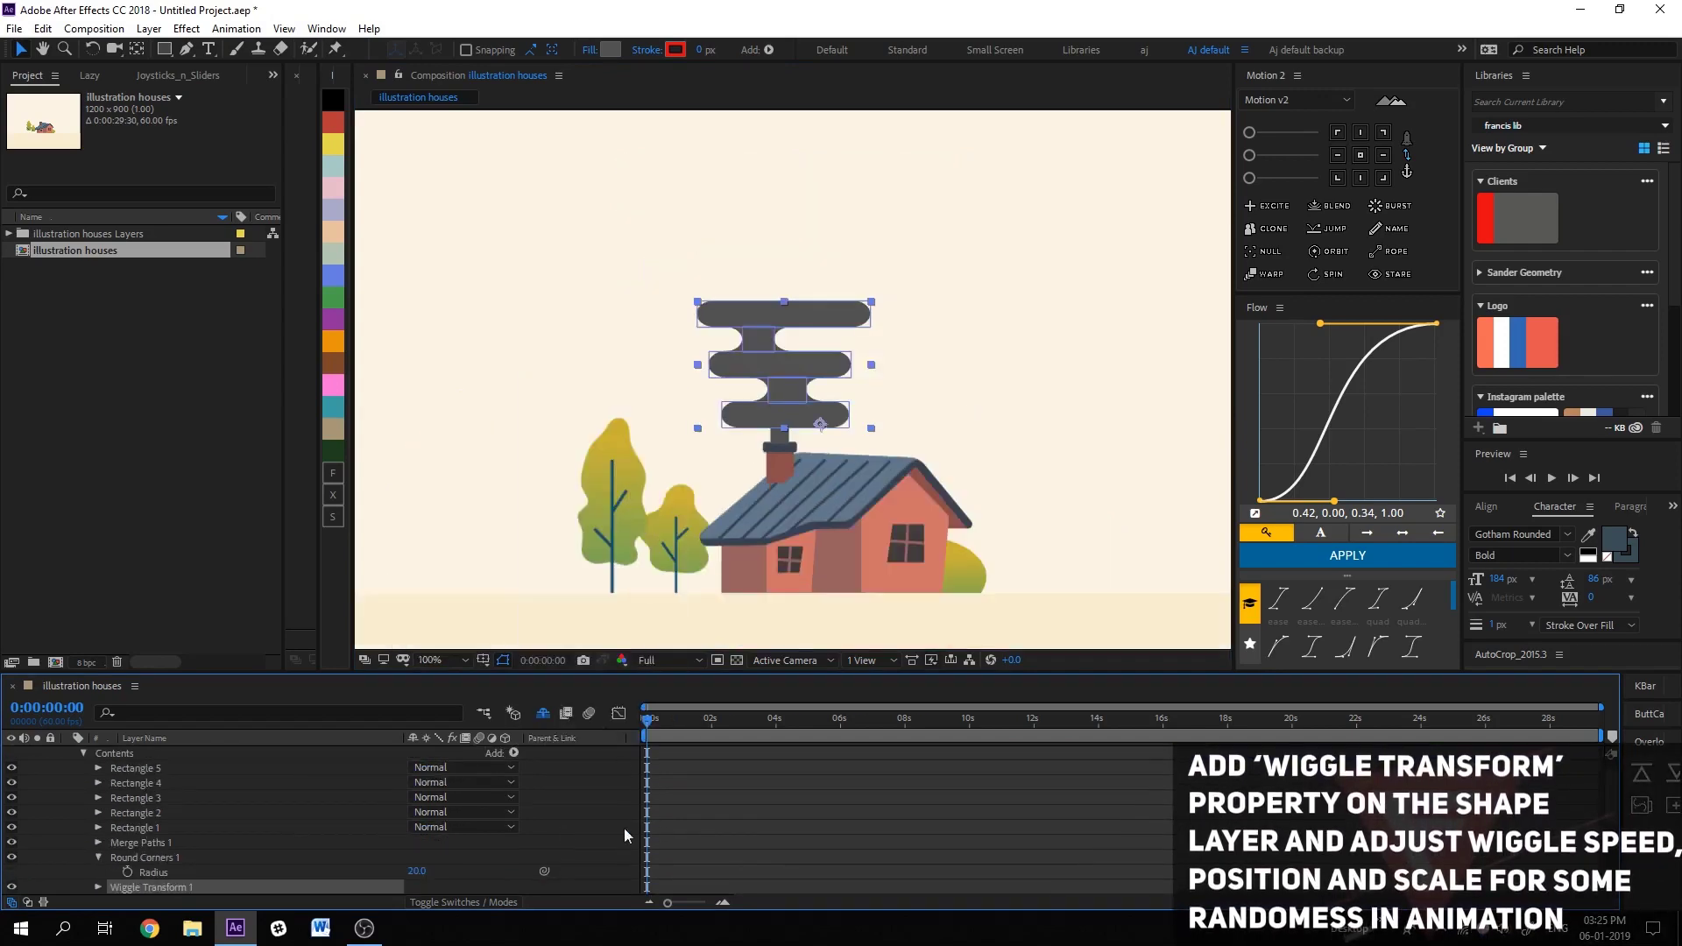
pyautogui.scroll(-3, 338, 861)
pyautogui.click(98, 841)
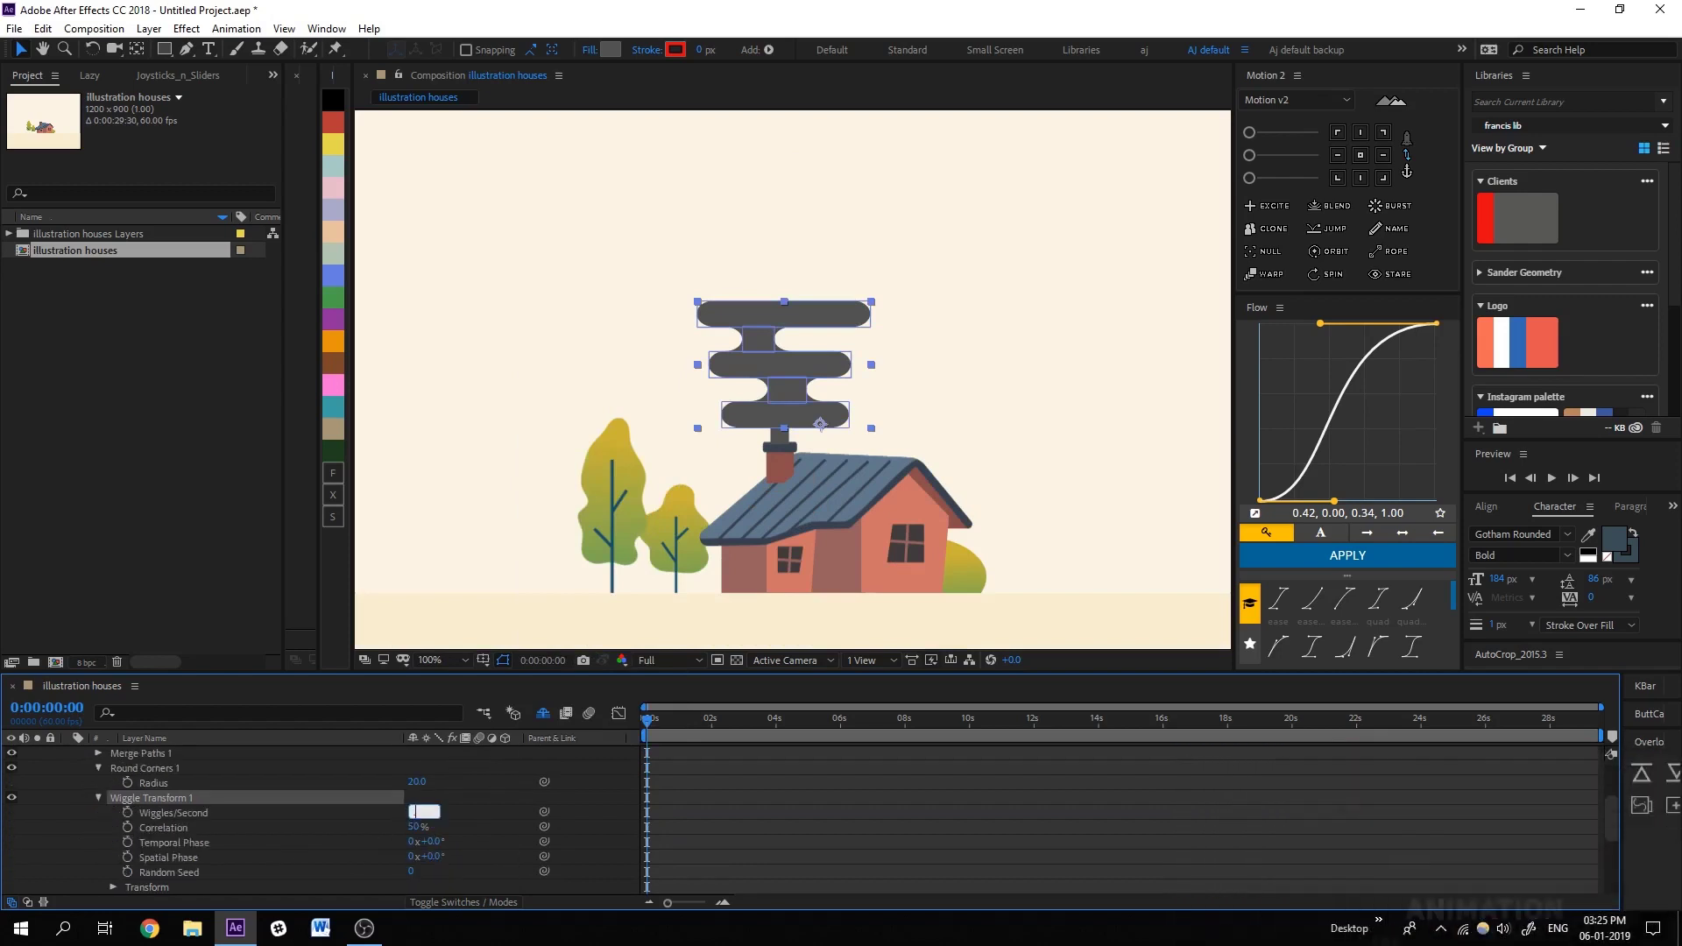
pyautogui.click(412, 813)
# Set Wiggle Transform 1's Position to -97.0,0.0 and its Scale to -31.0,0.0%.
pyautogui.scroll(-3, 333, 858)
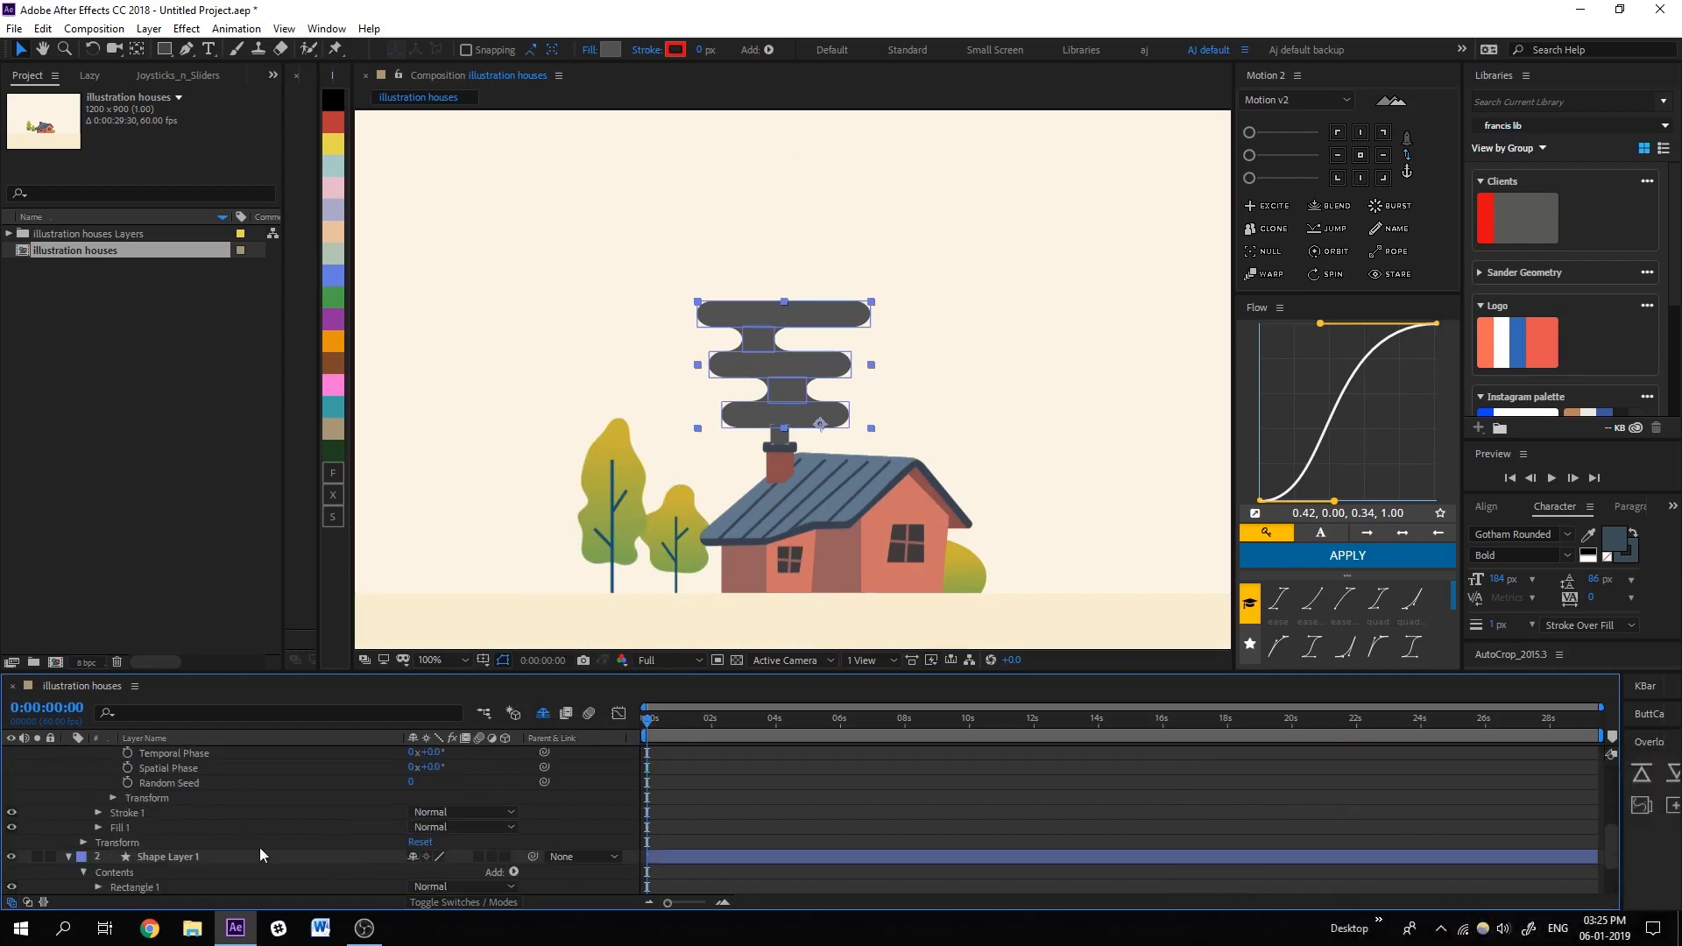
pyautogui.click(113, 798)
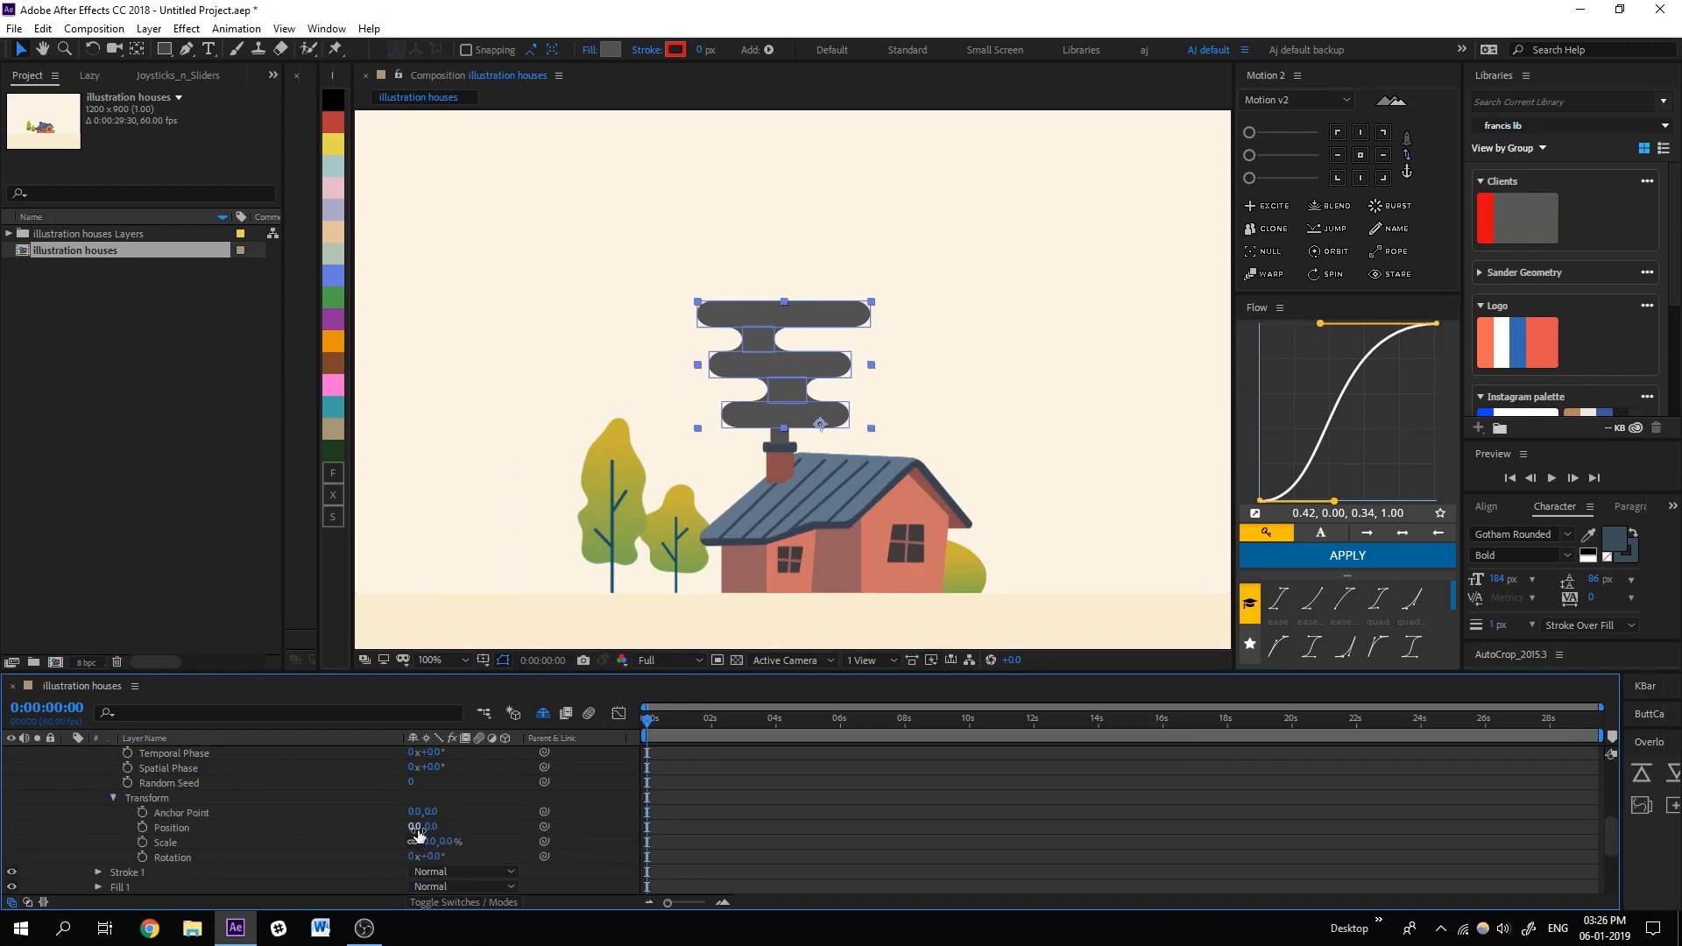
pyautogui.moveTo(412, 827); pyautogui.dragTo(405, 828)
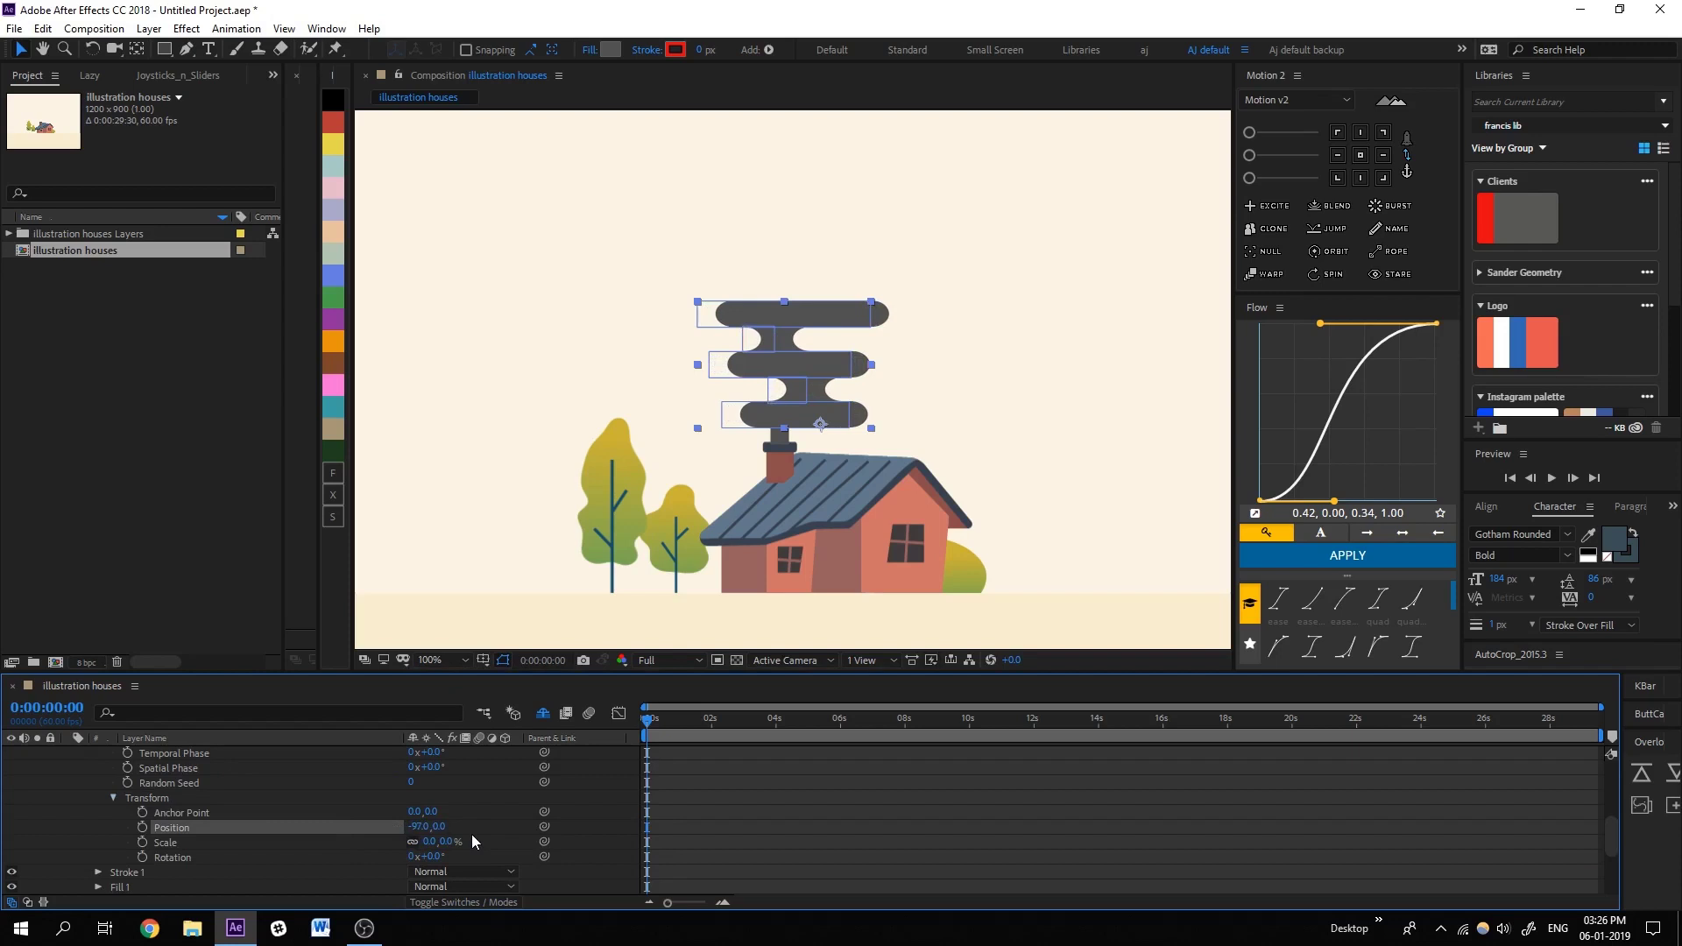
pyautogui.moveTo(429, 842); pyautogui.dragTo(417, 843)
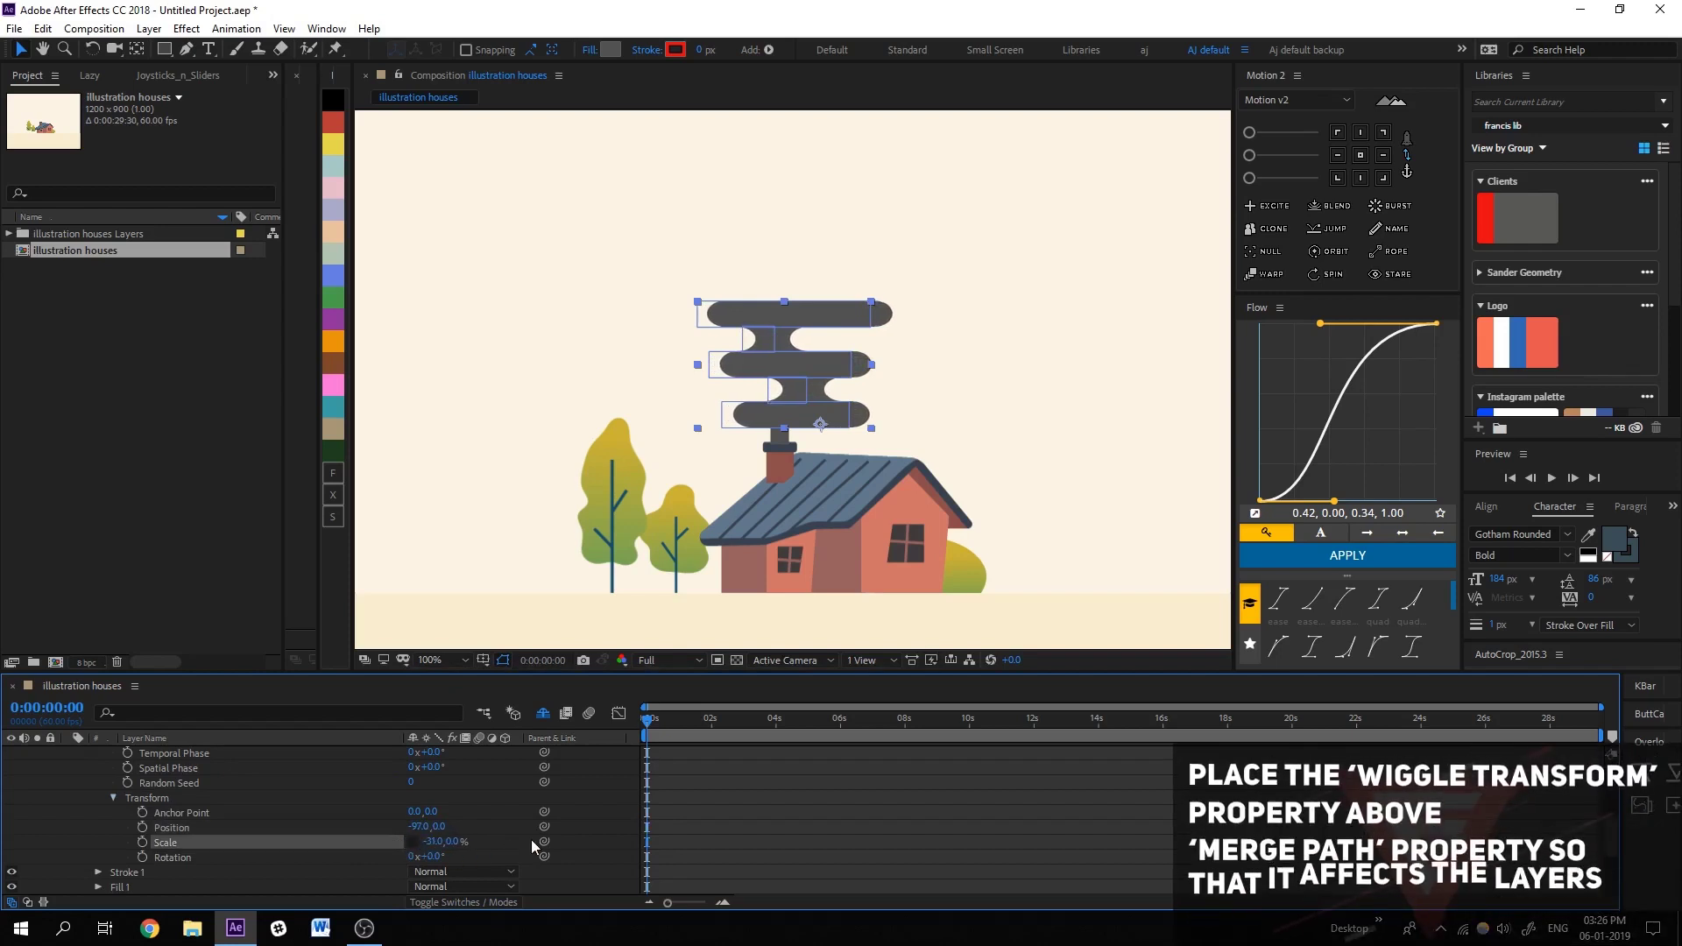
# Move Wiggle Transform 1 above Merge Paths 1 and set the time to 0:00:01:10.
pyautogui.click(97, 843)
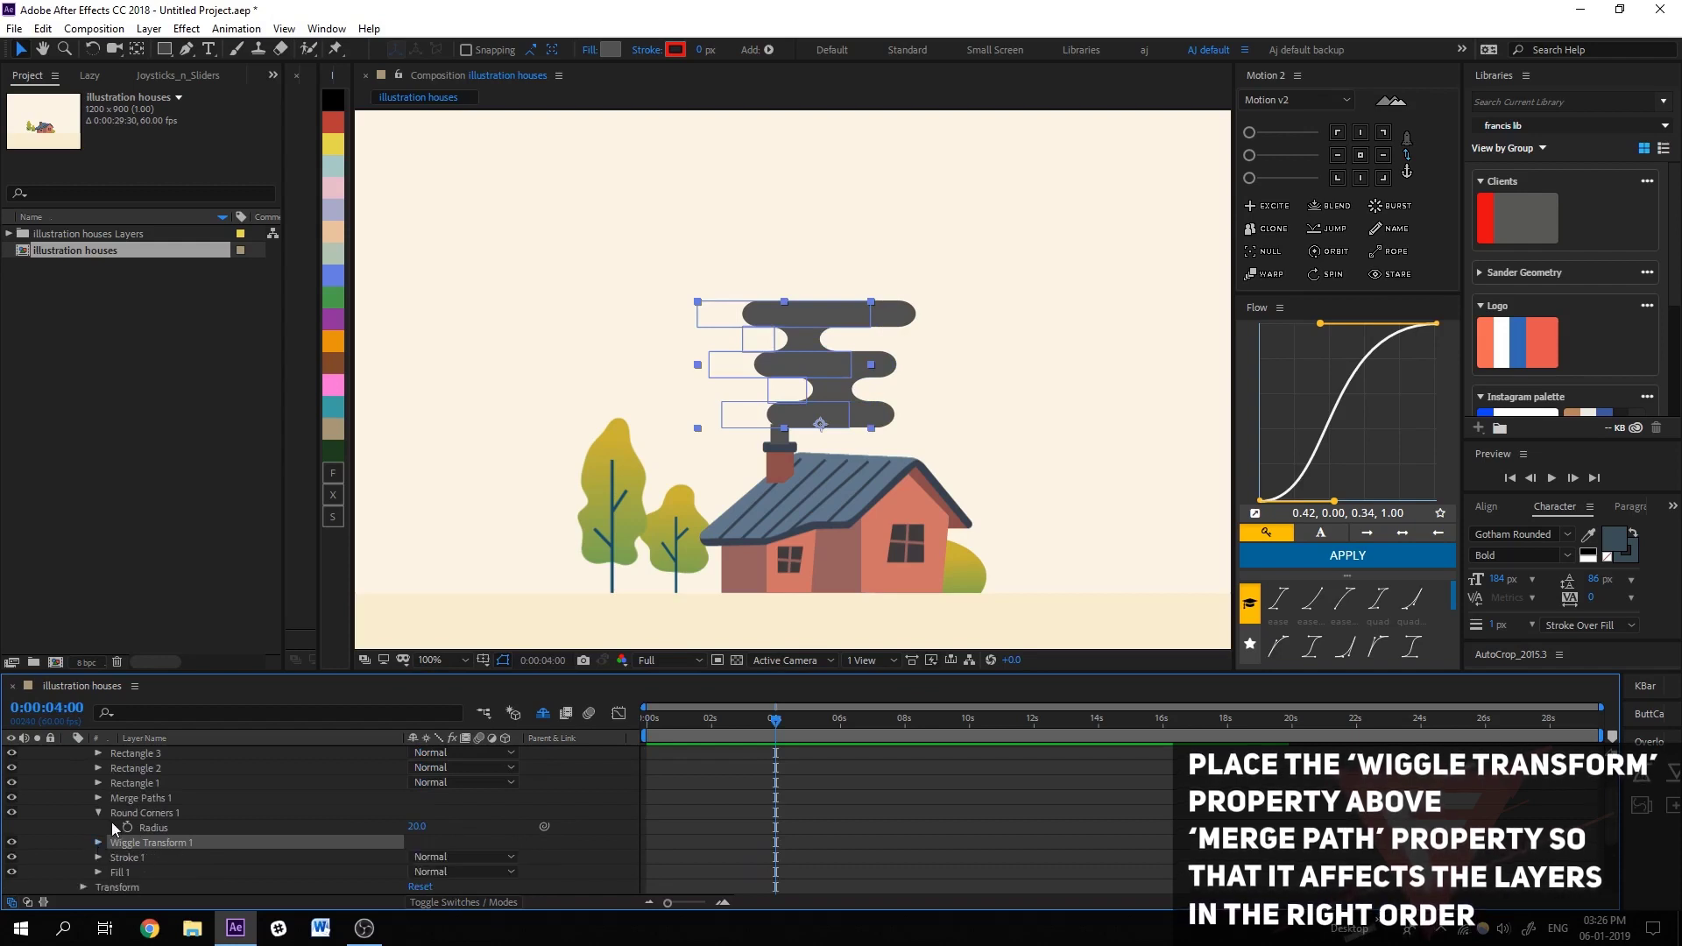
pyautogui.click(98, 812)
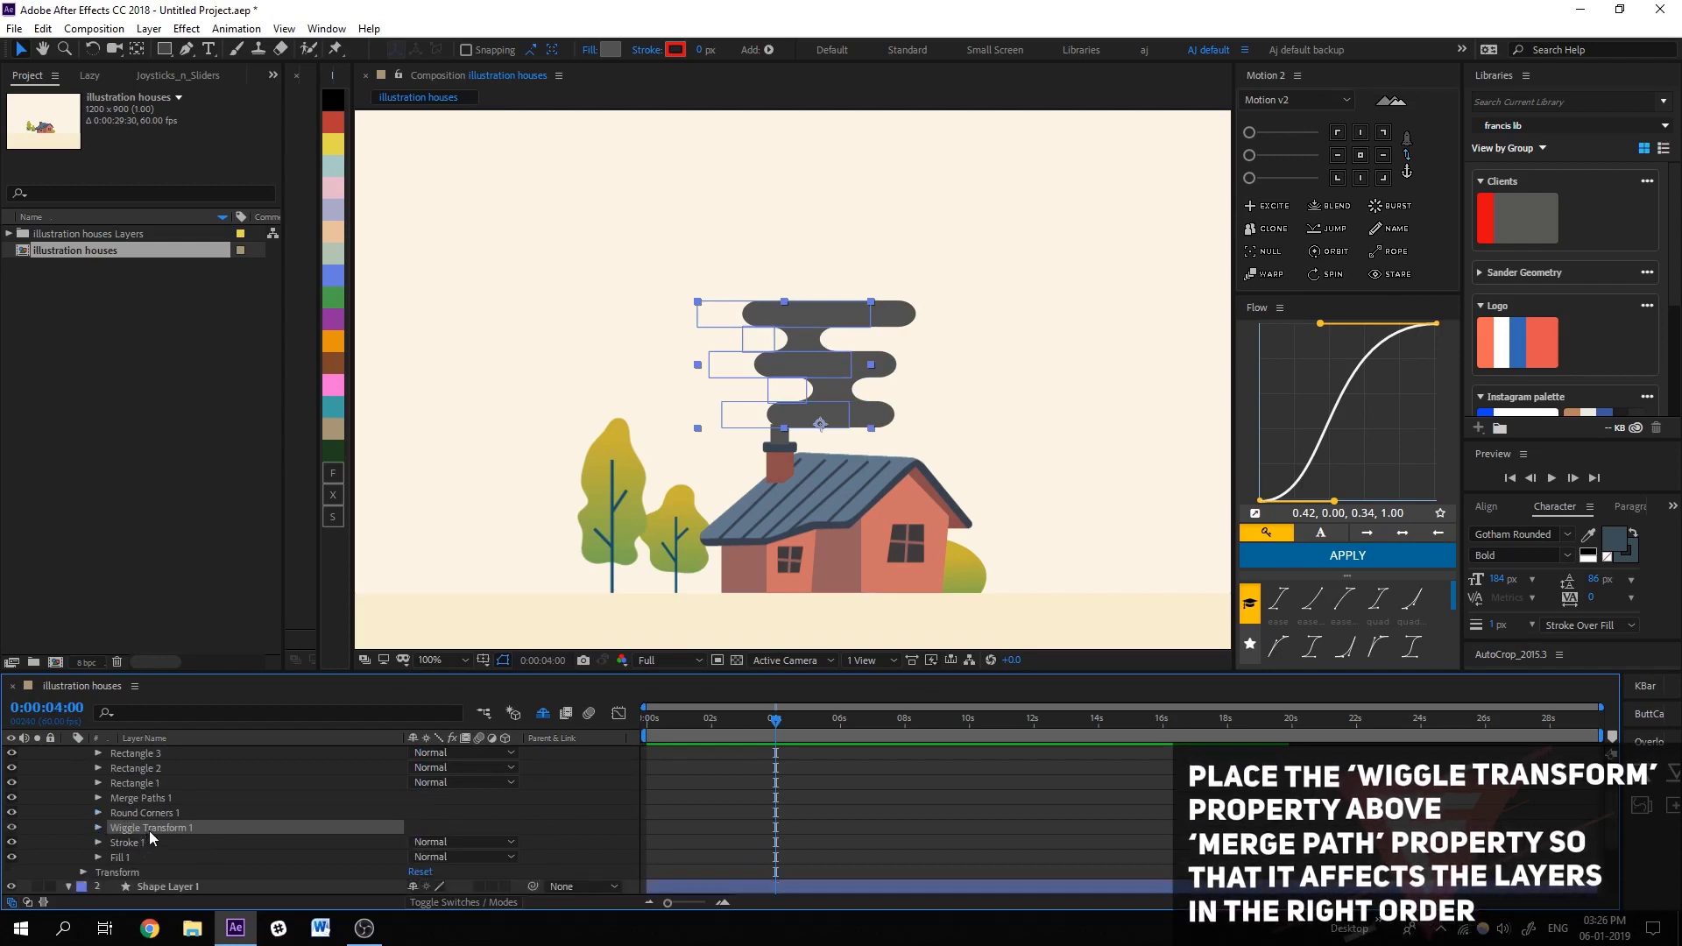
pyautogui.moveTo(145, 829); pyautogui.dragTo(153, 797)
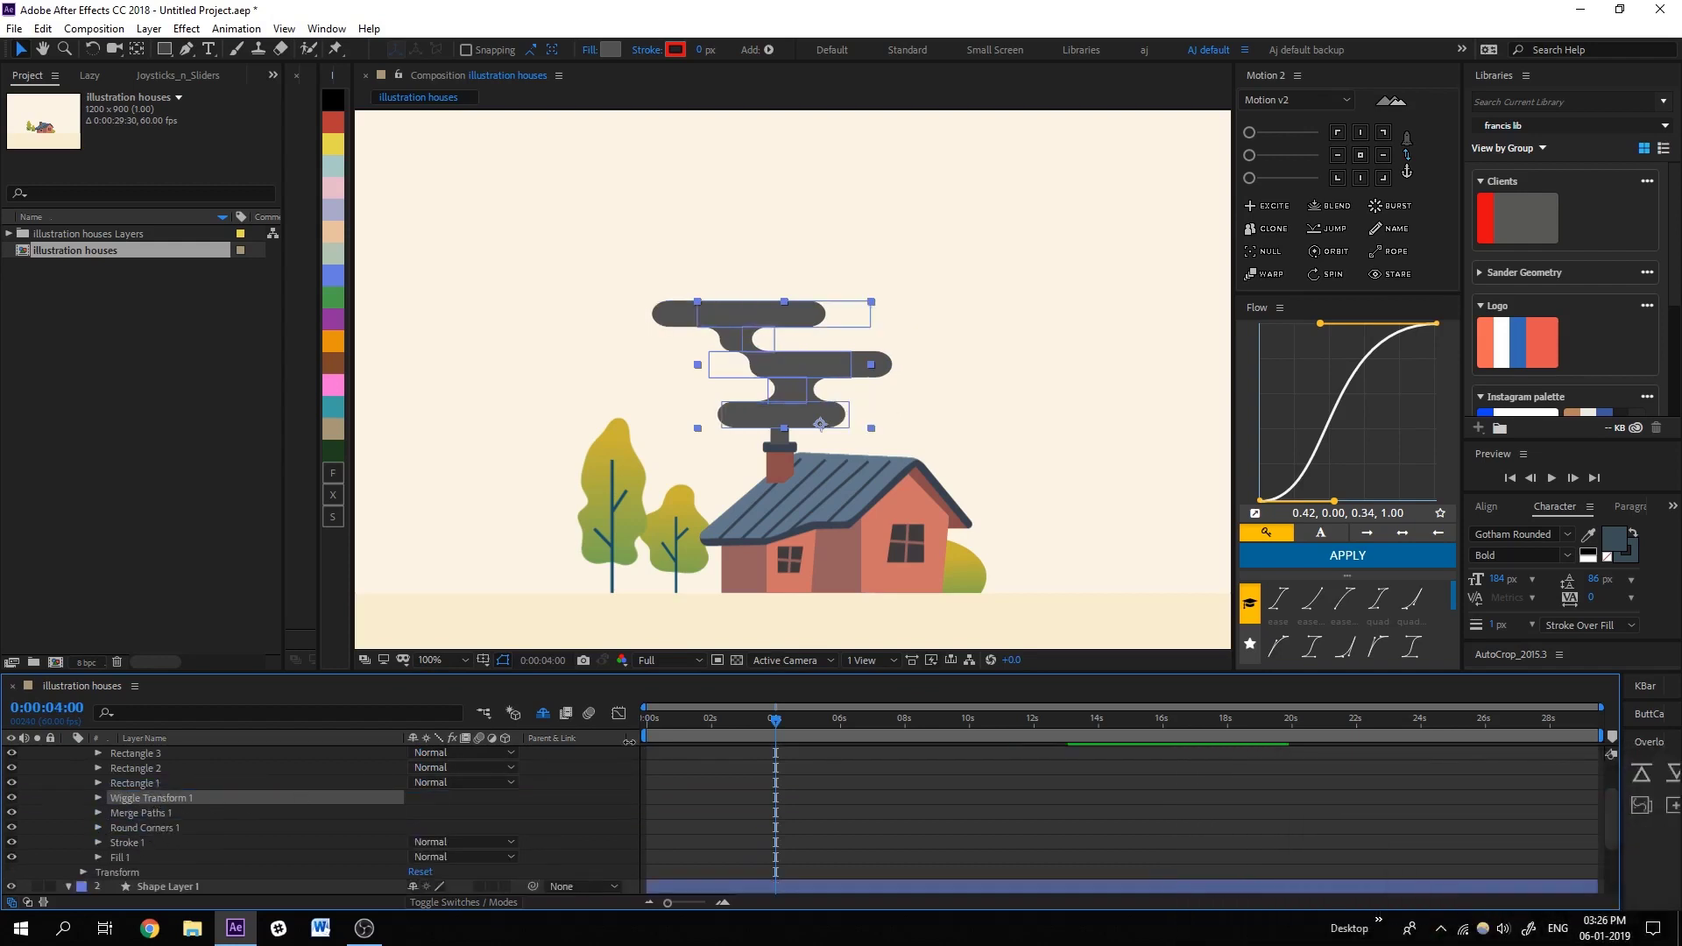
pyautogui.moveTo(710, 720); pyautogui.dragTo(685, 720)
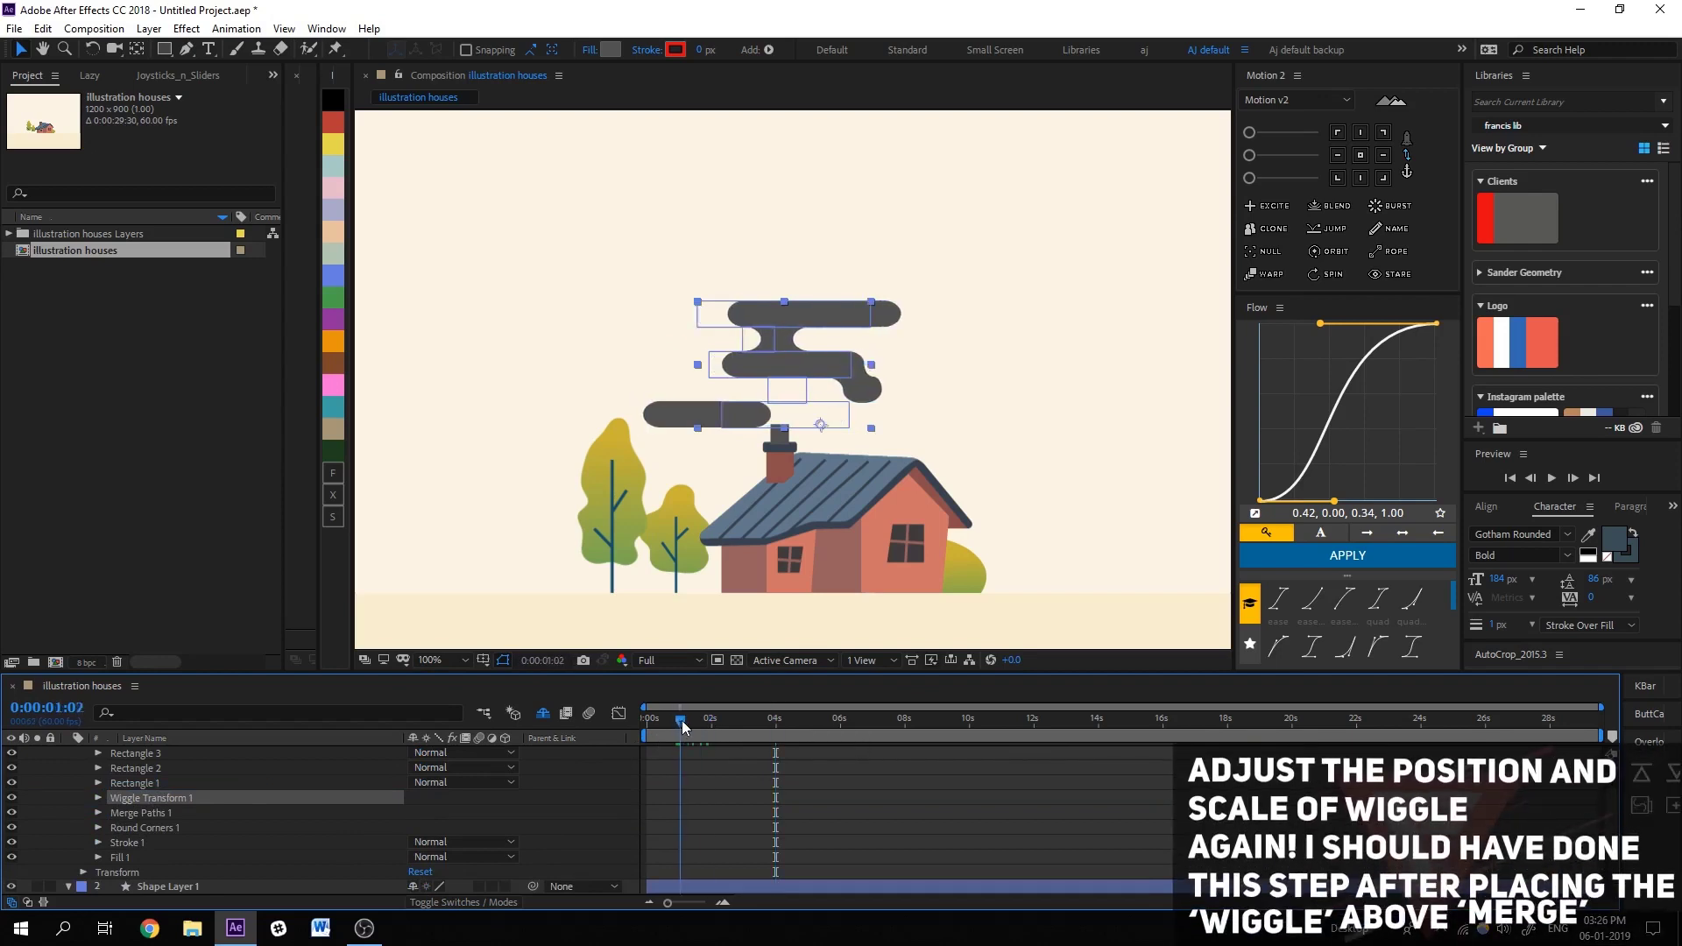
# Change the wiggle Position to 23.6,0.0 and preview the smoke animation.
pyautogui.click(98, 796)
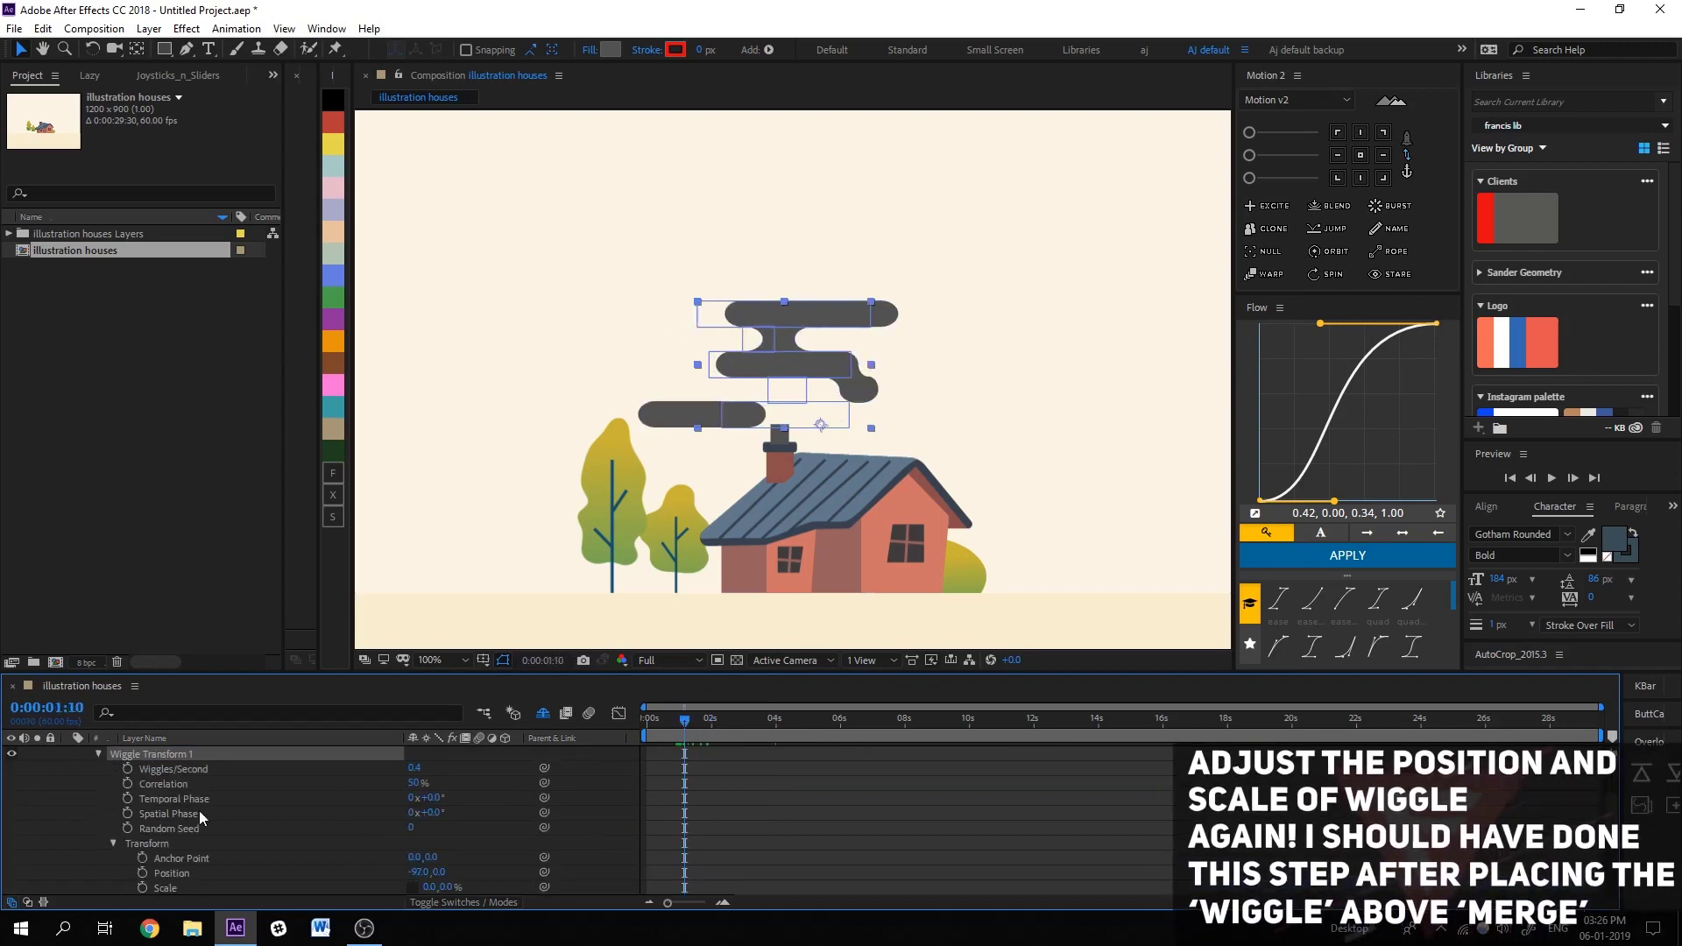
pyautogui.moveTo(413, 874); pyautogui.dragTo(484, 880)
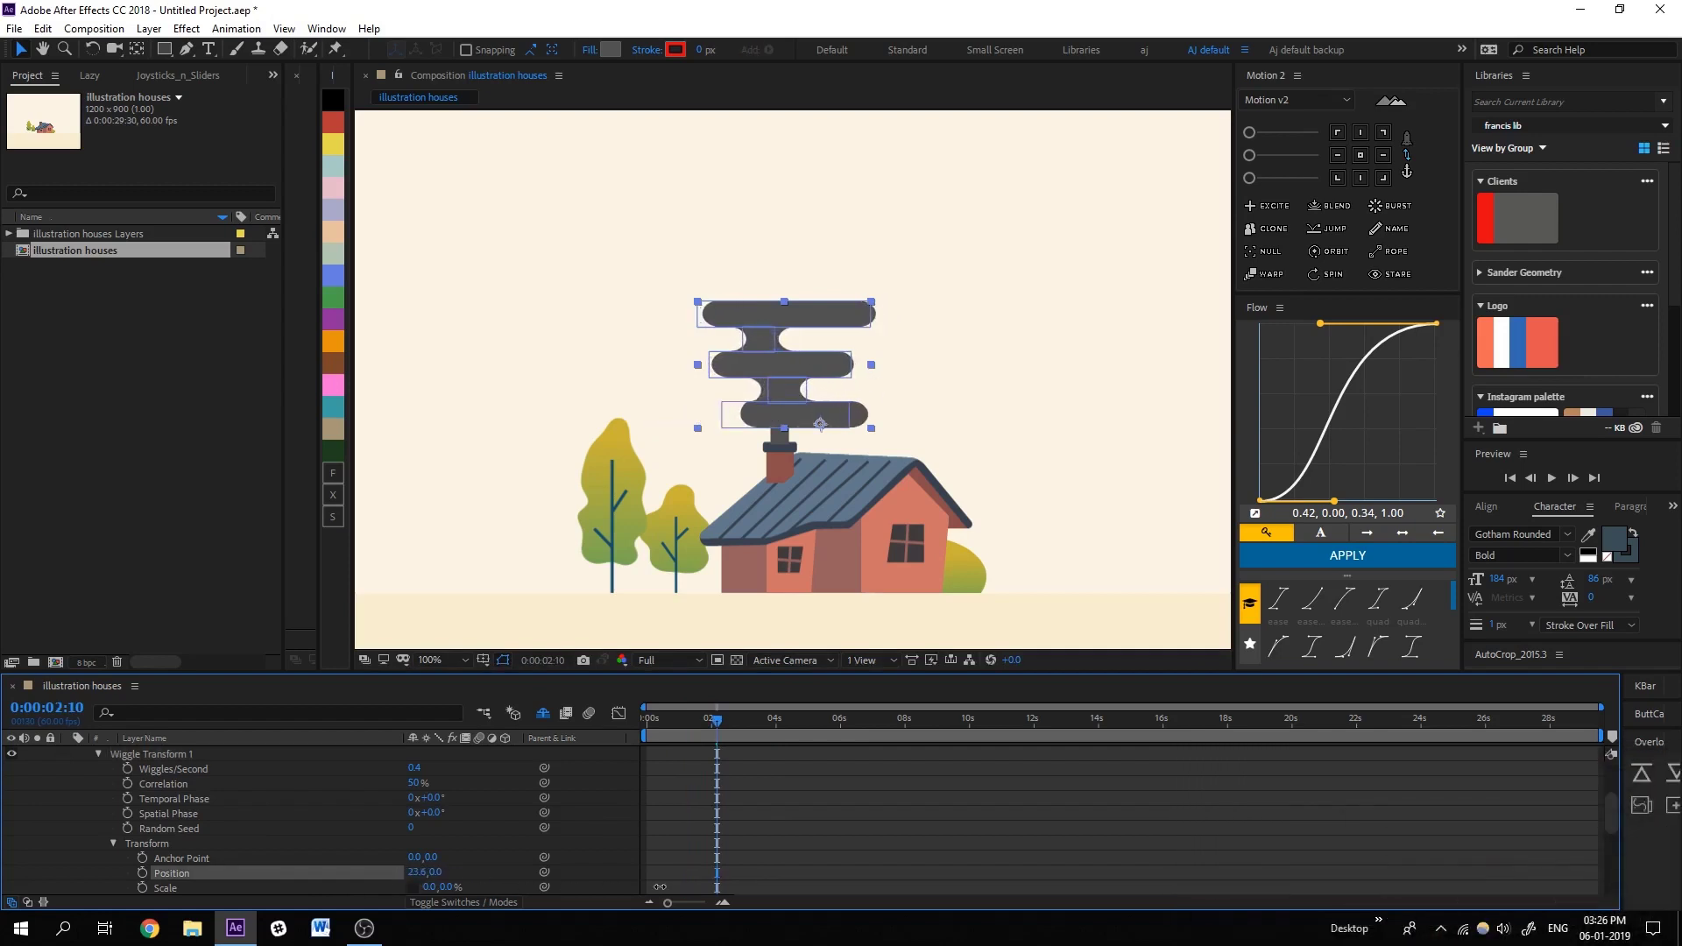
pyautogui.press('space')
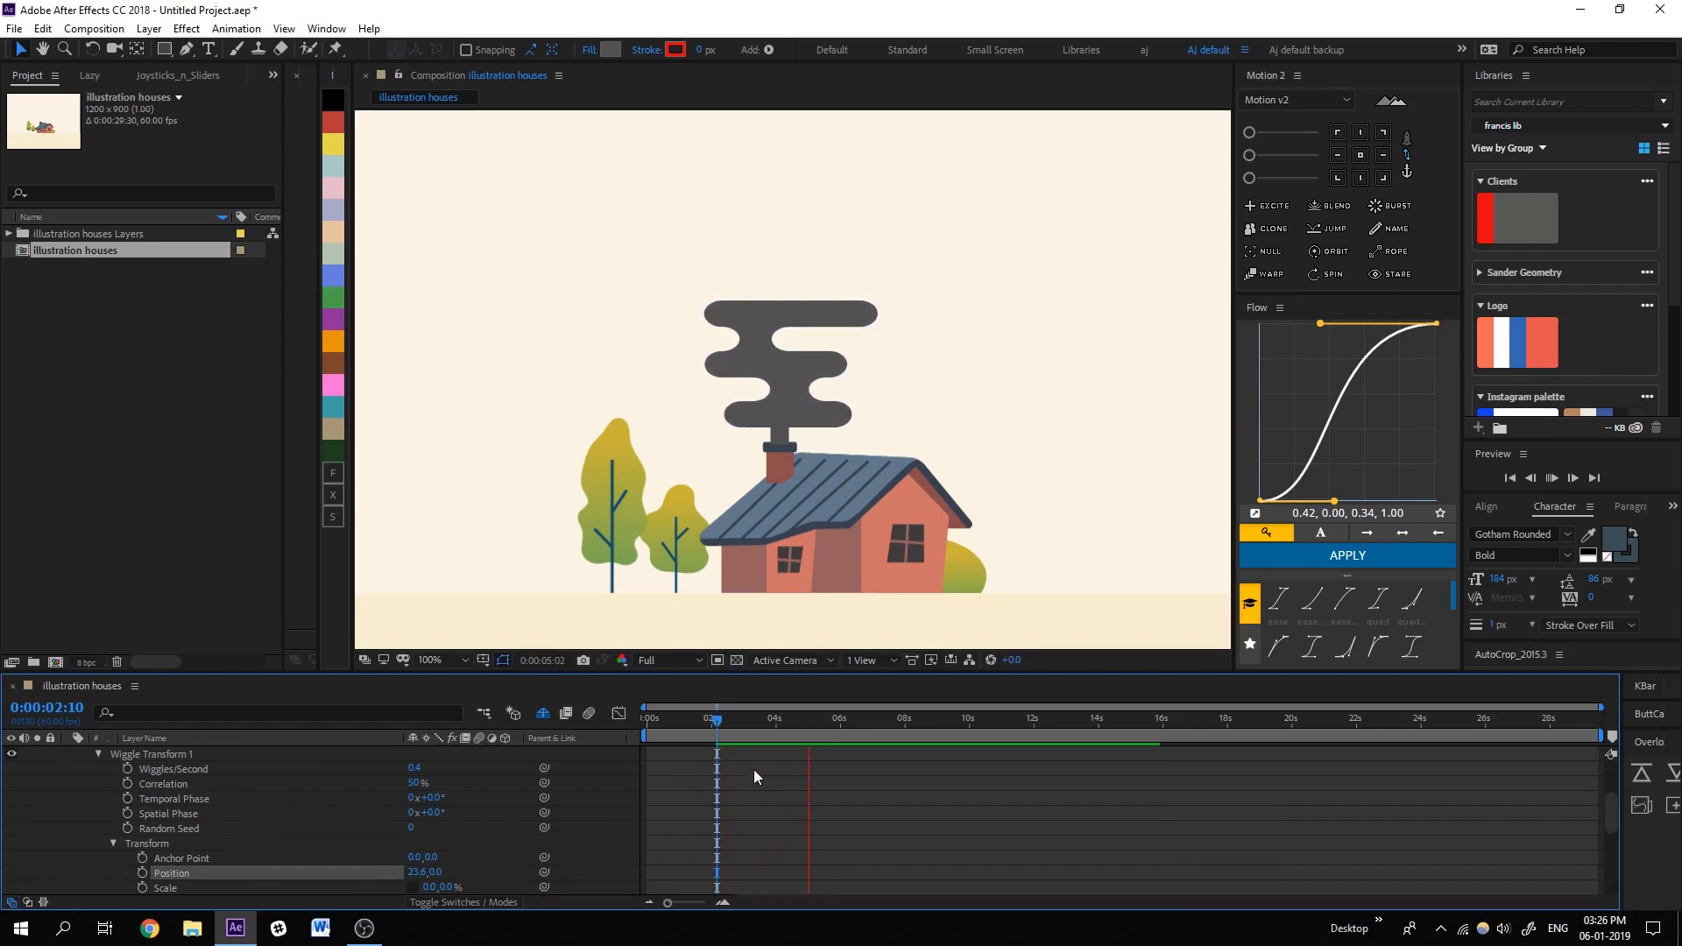
pyautogui.press('space')
# Narrow the bottom and middle smoke bars from both sides so the smoke tapers.
pyautogui.click(850, 422)
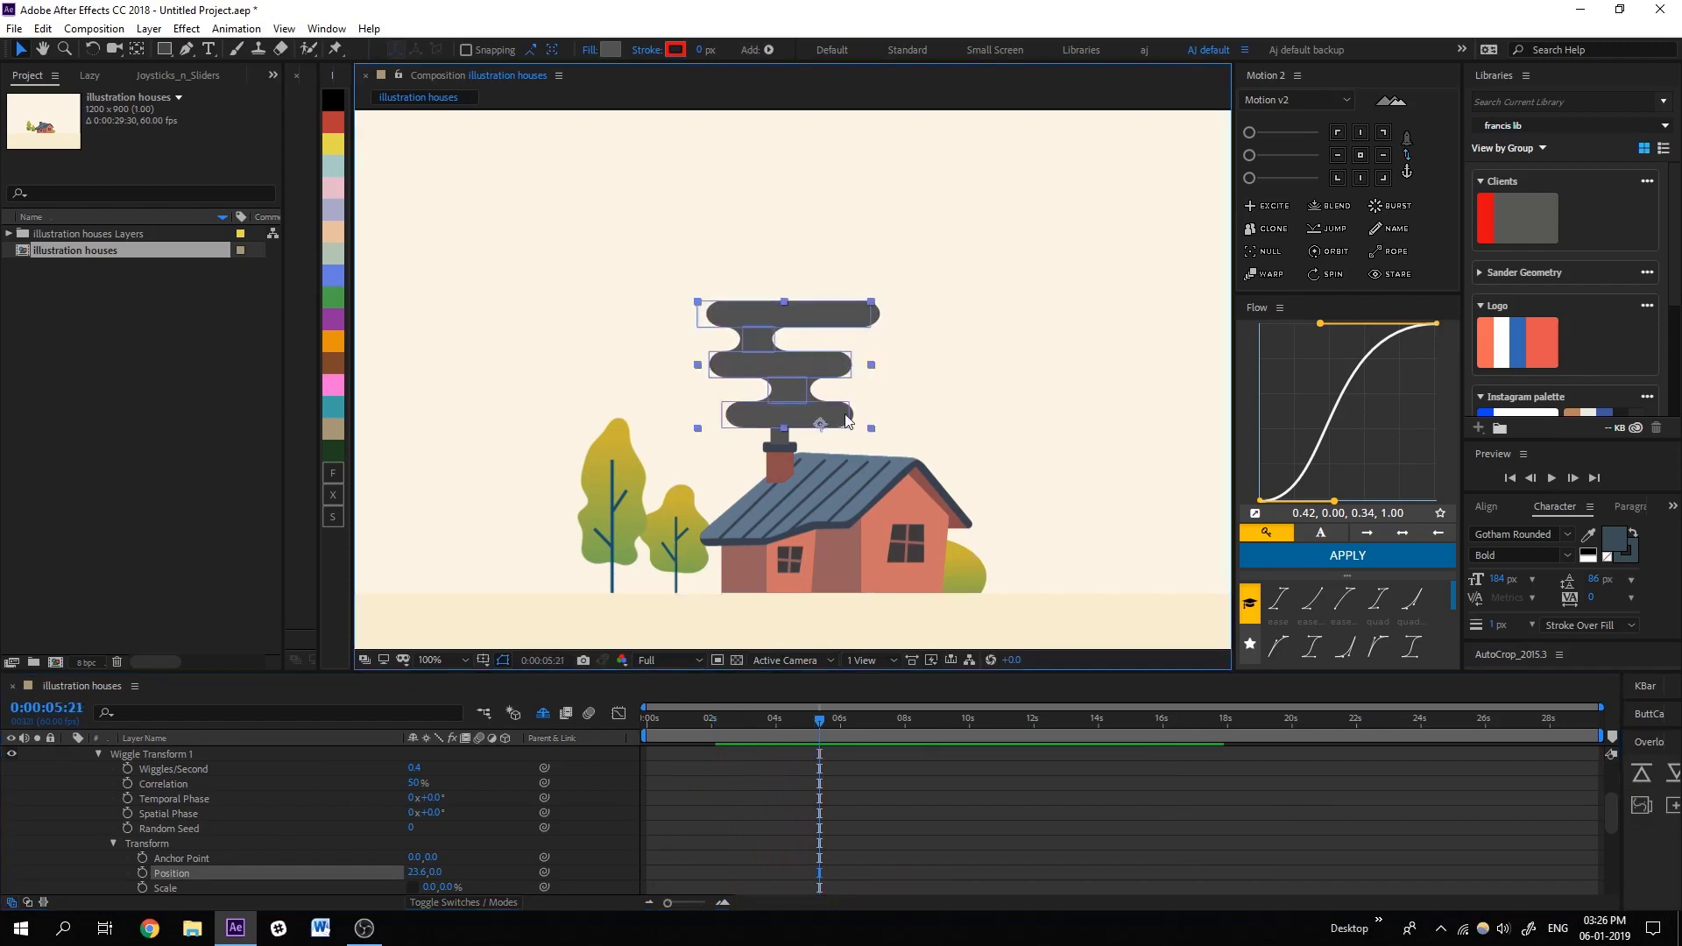
pyautogui.moveTo(850, 422); pyautogui.dragTo(839, 419)
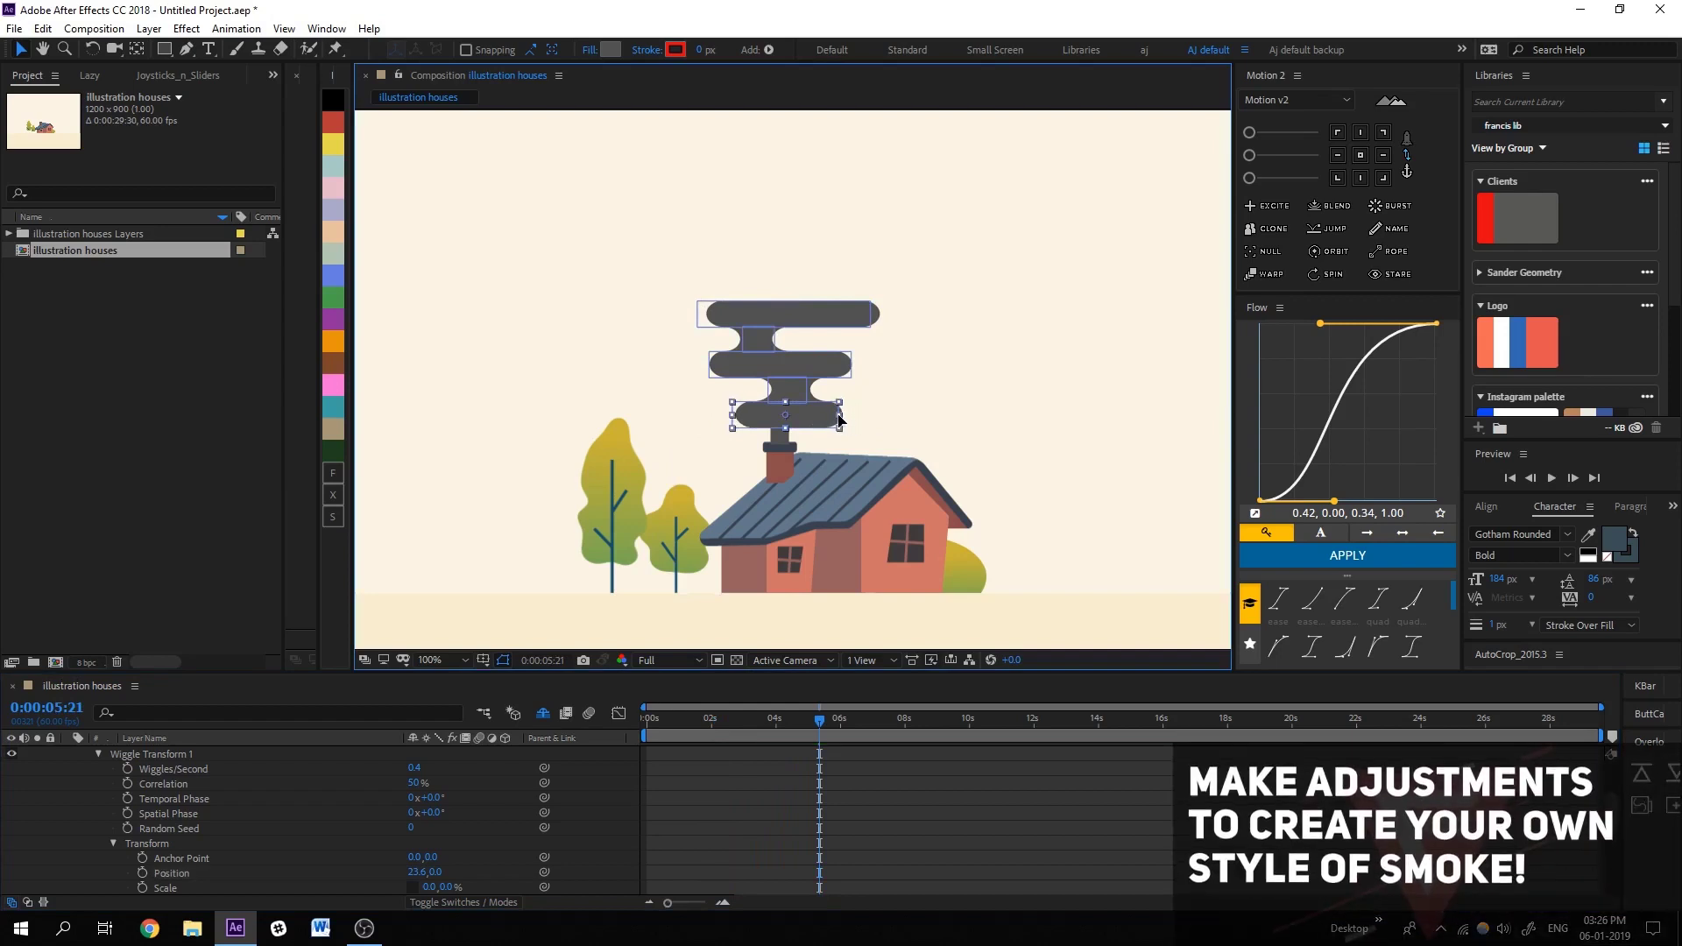
pyautogui.click(810, 365)
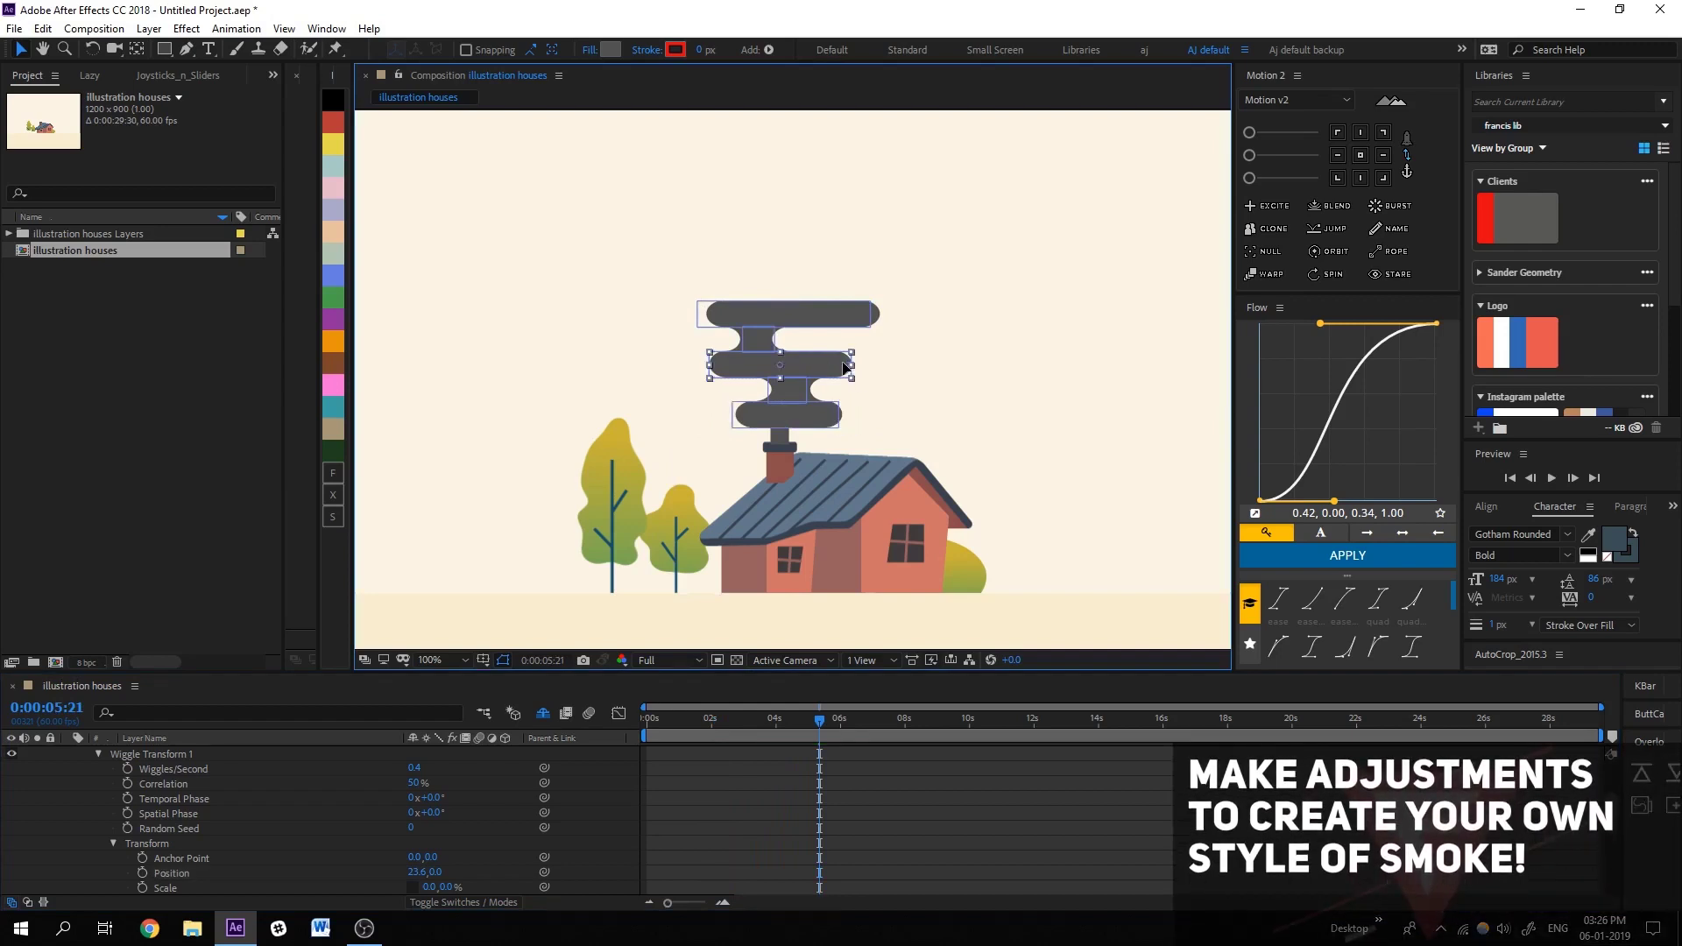
pyautogui.moveTo(851, 365); pyautogui.dragTo(803, 362)
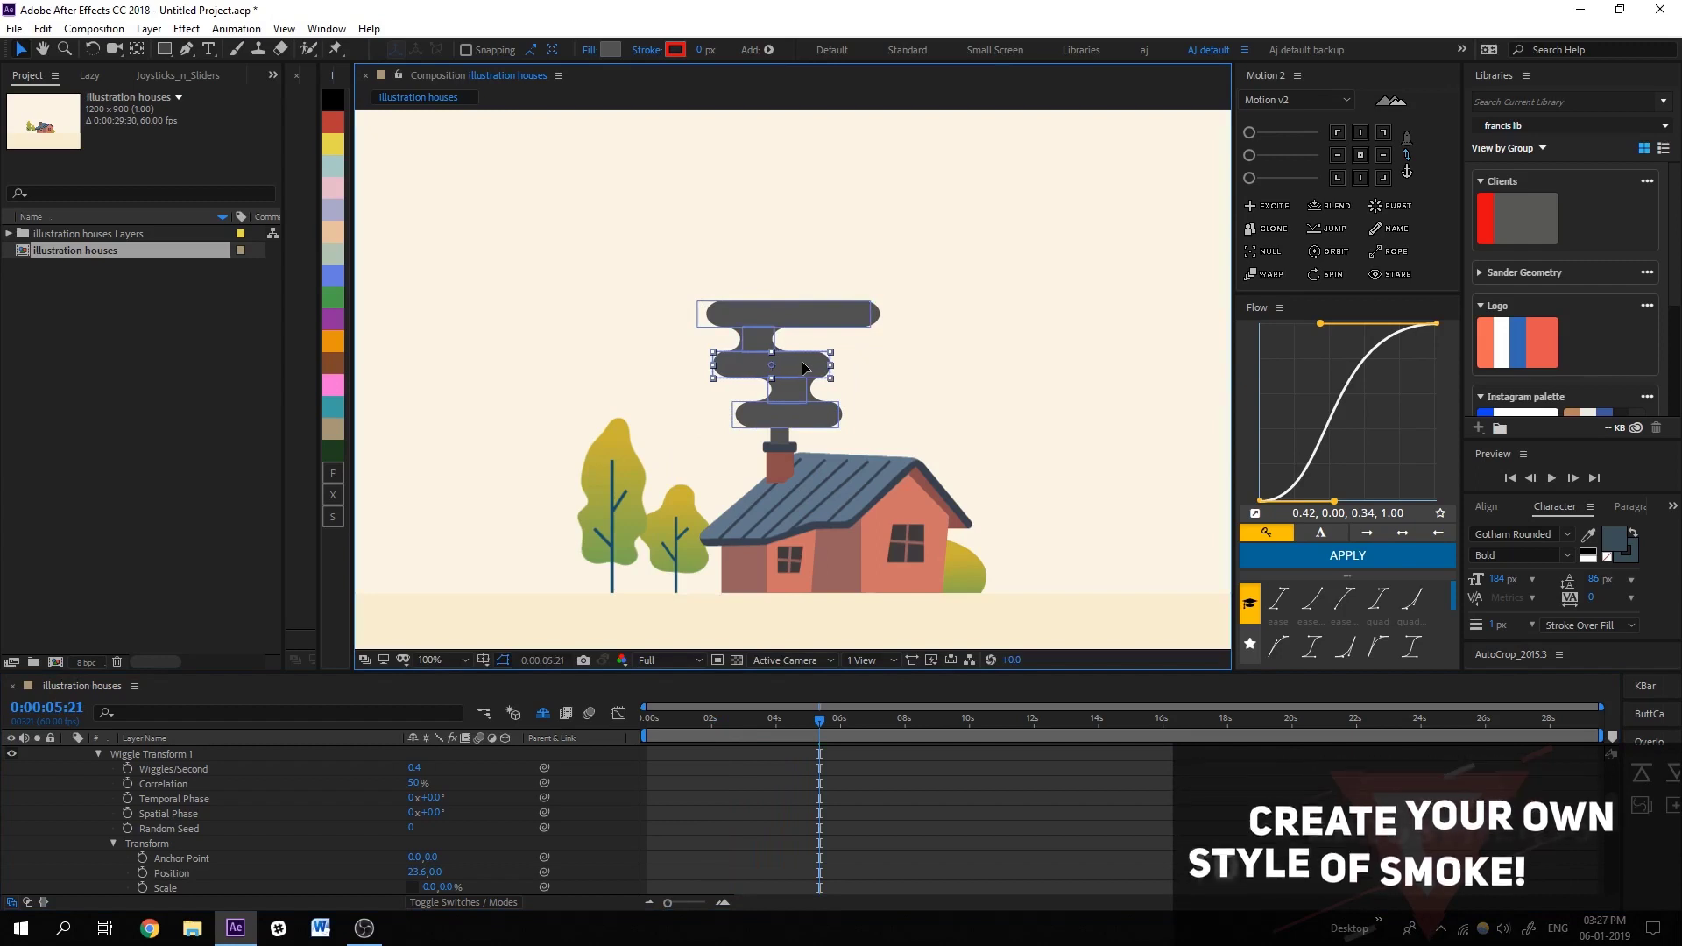
pyautogui.click(810, 311)
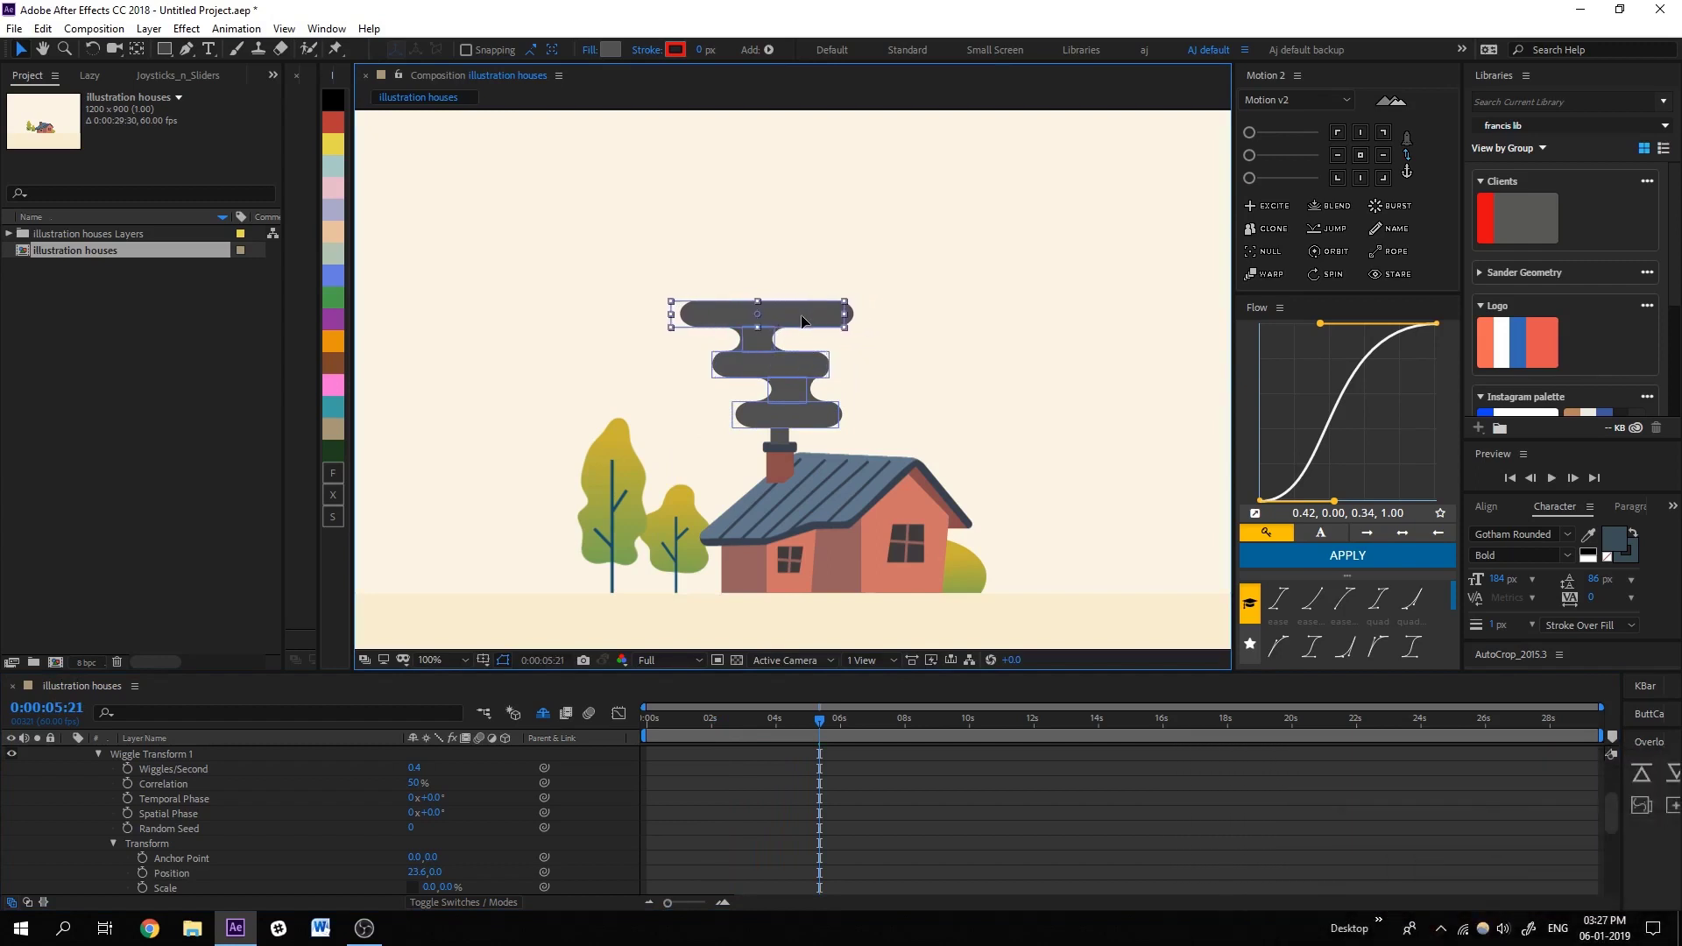
pyautogui.click(870, 760)
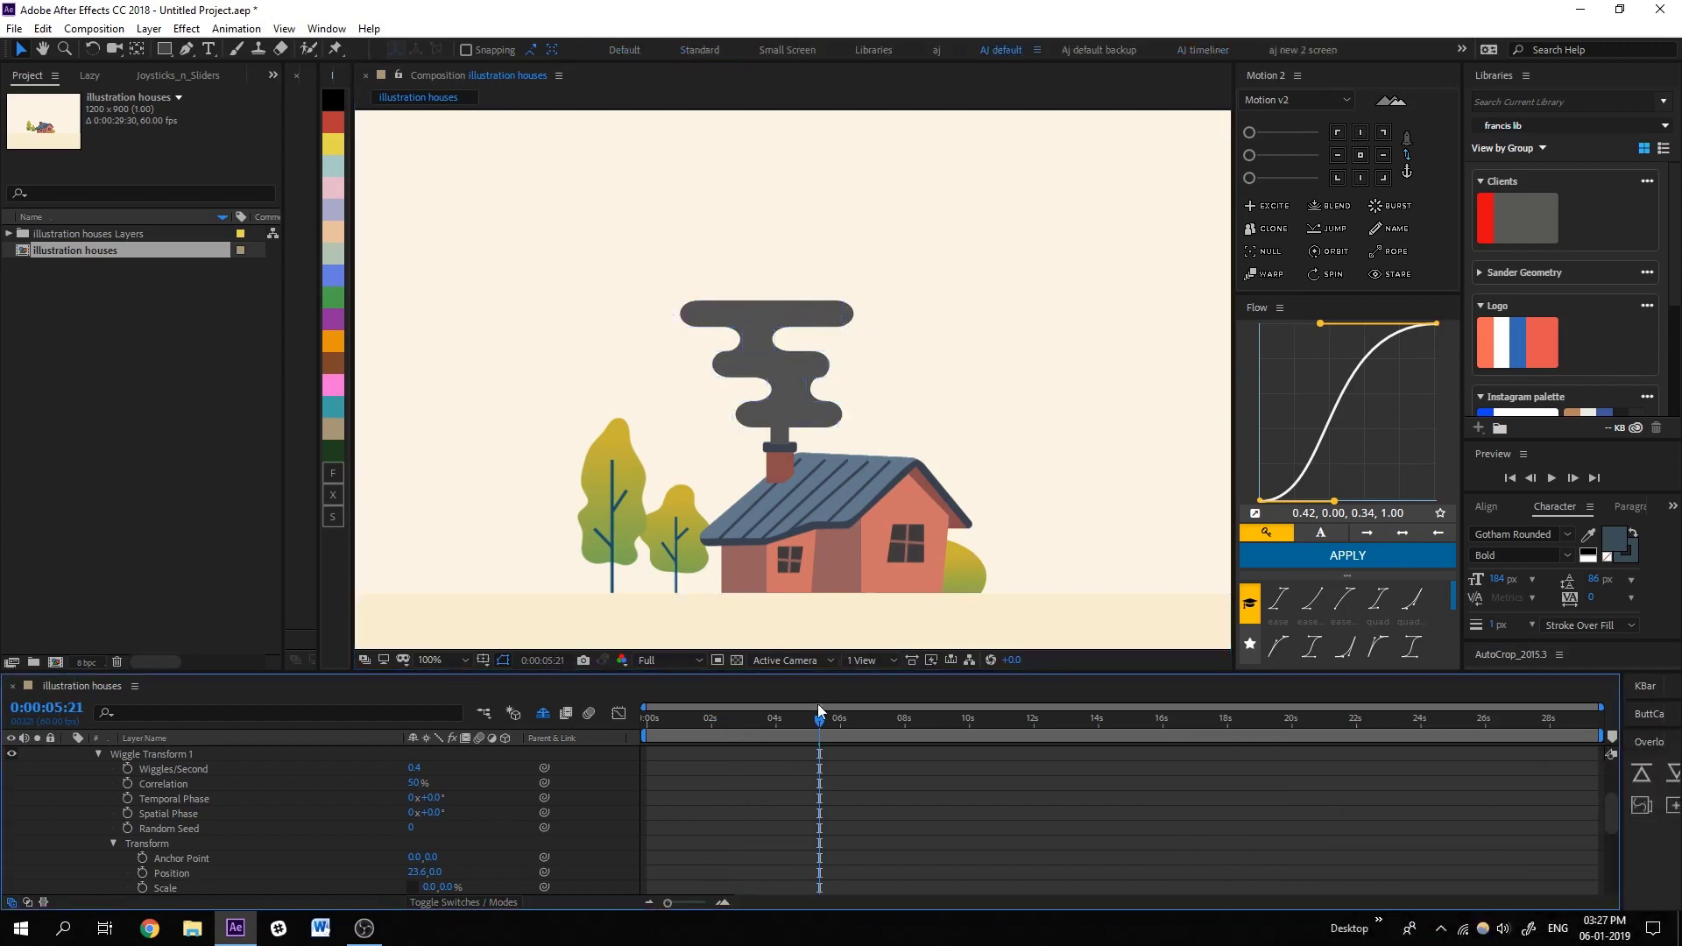
# Return the playhead toward the start, fit the composition in view, and play the animation.
pyautogui.moveTo(819, 718); pyautogui.dragTo(685, 725)
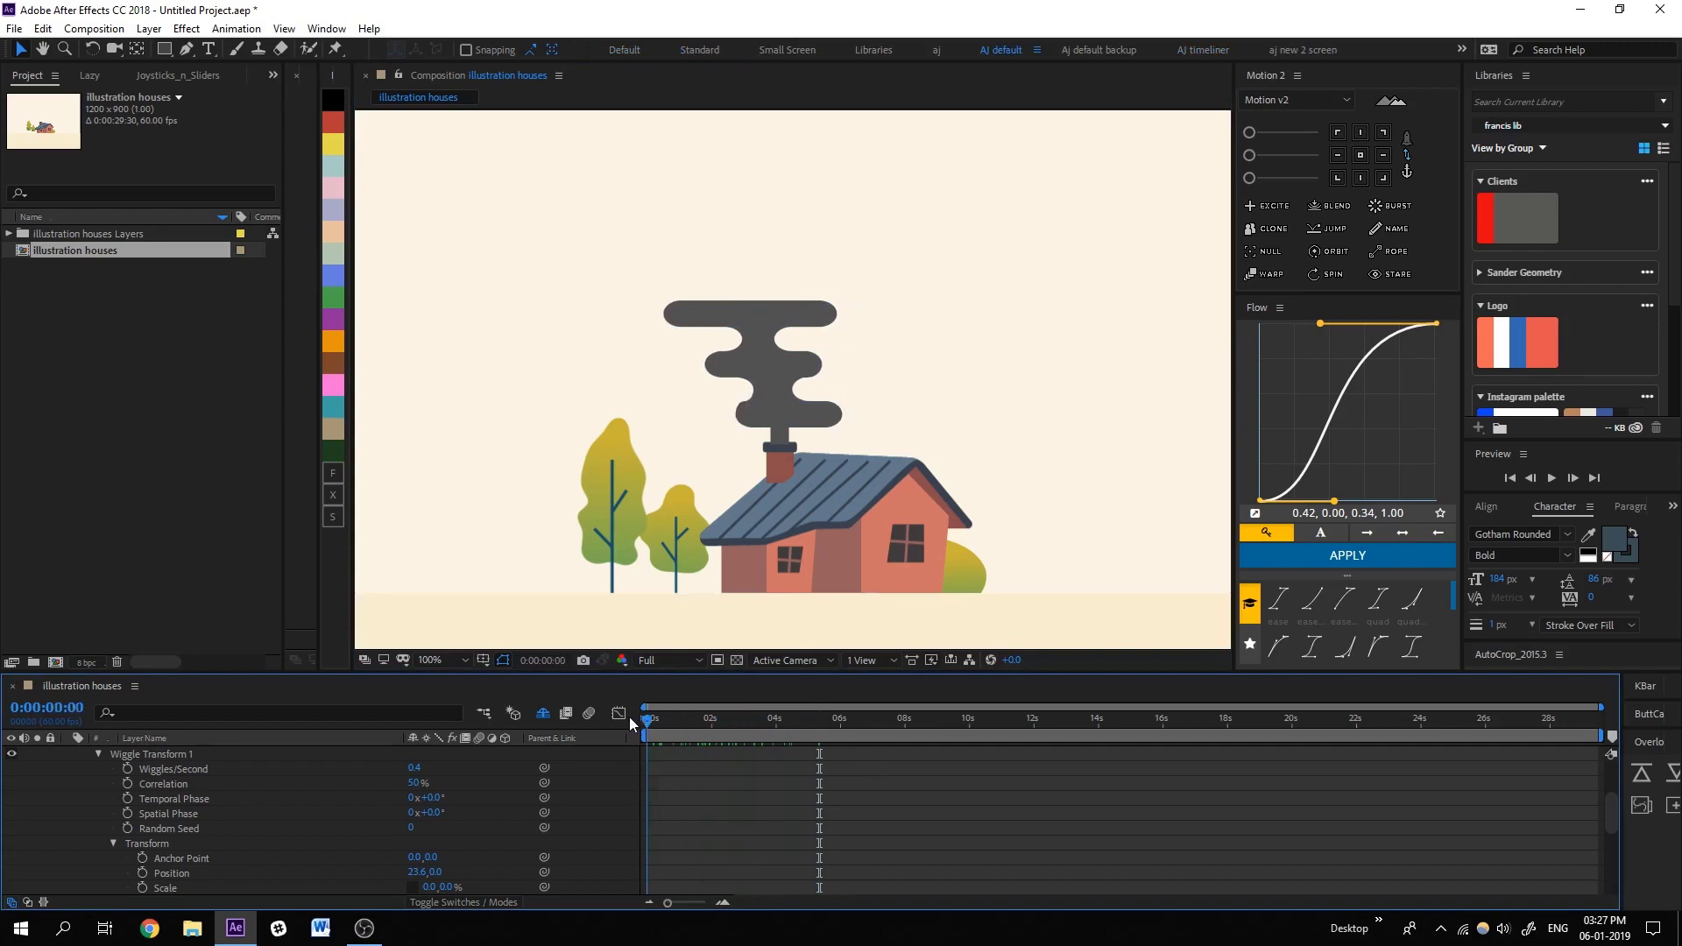
pyautogui.press(',')
pyautogui.press(',')
pyautogui.press('space')
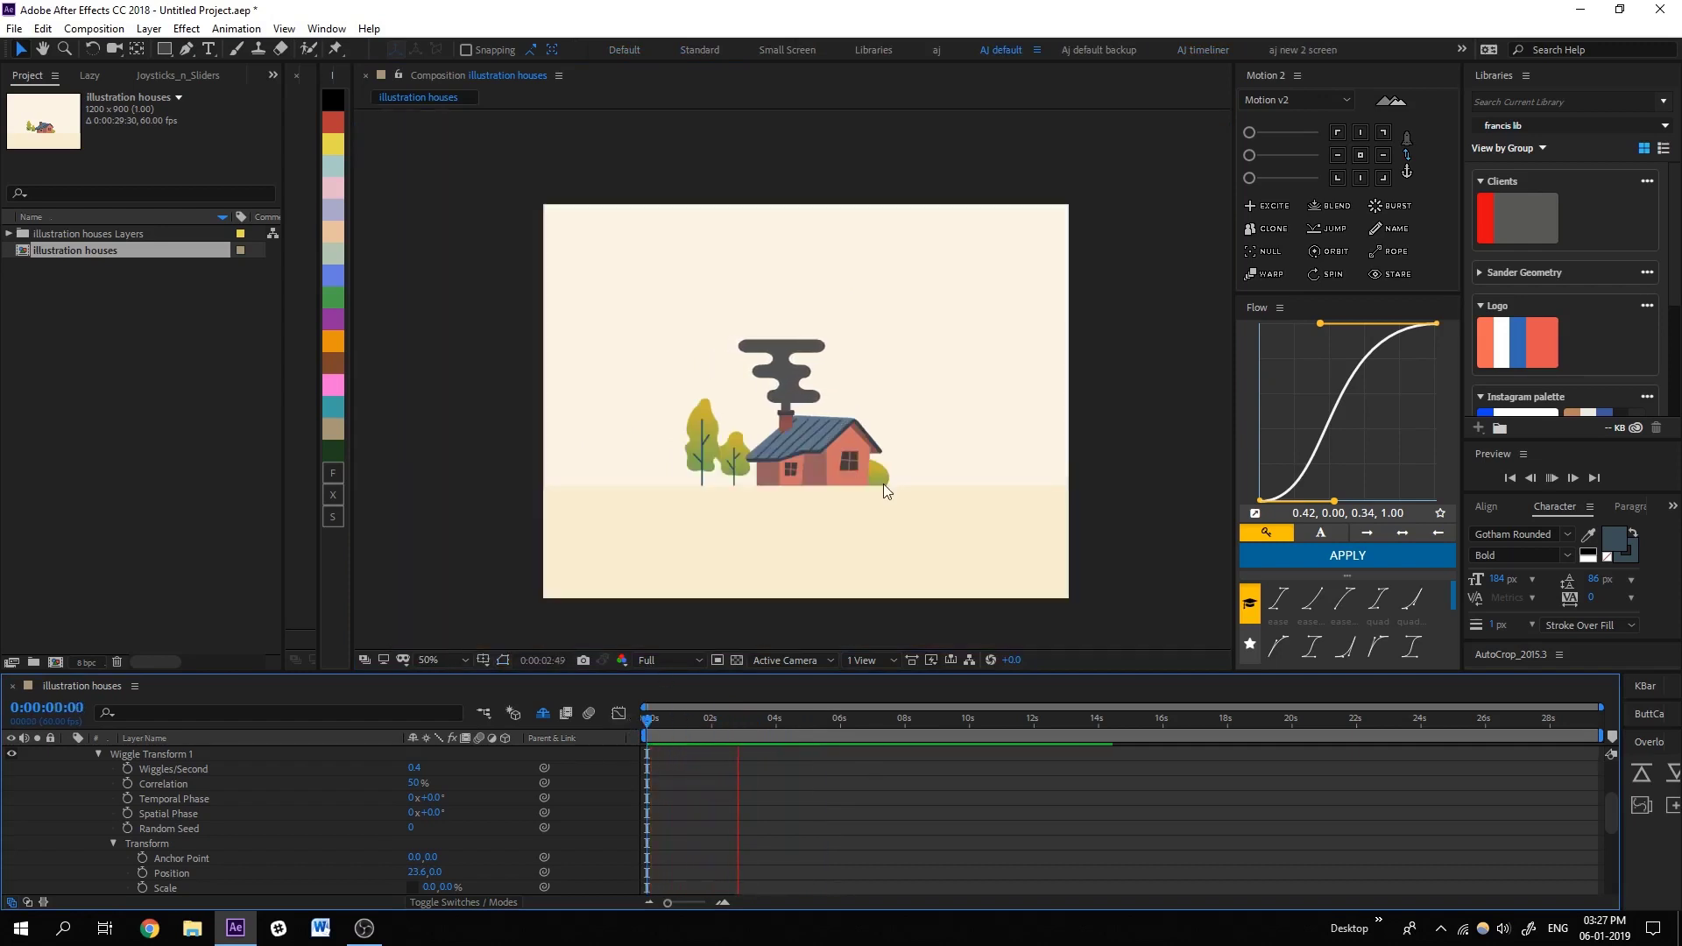
# Lighten the chimney smoke layer's fill to a light grey.
pyautogui.click(792, 379)
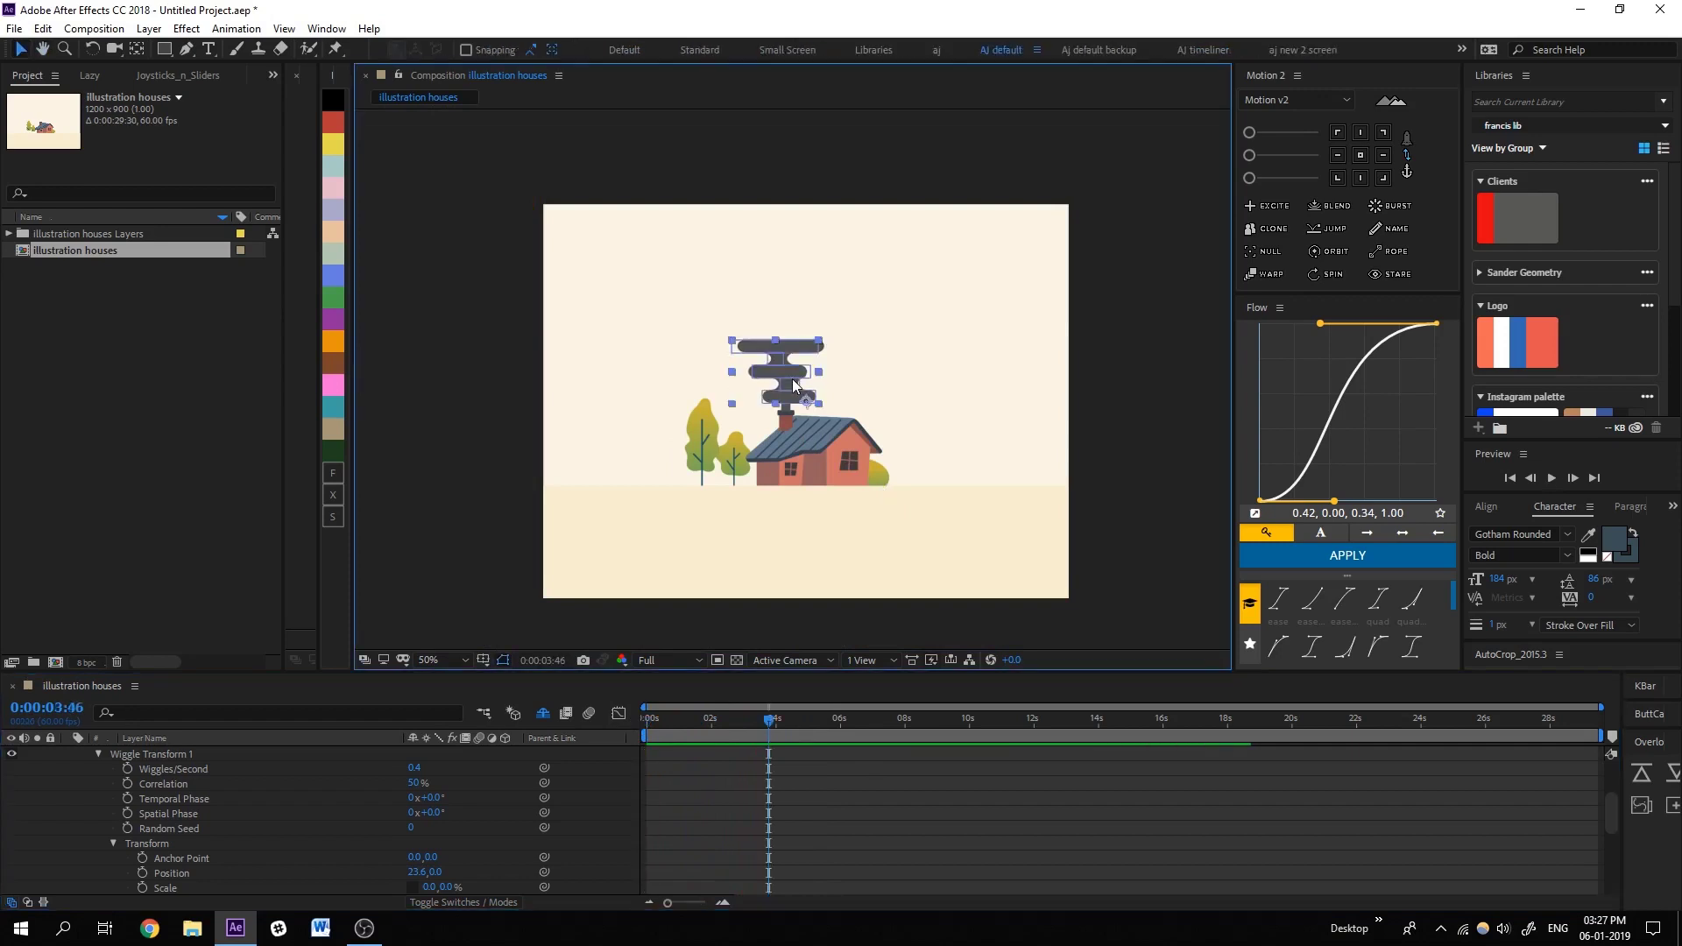
pyautogui.click(610, 49)
pyautogui.moveTo(44, 106); pyautogui.dragTo(23, 72)
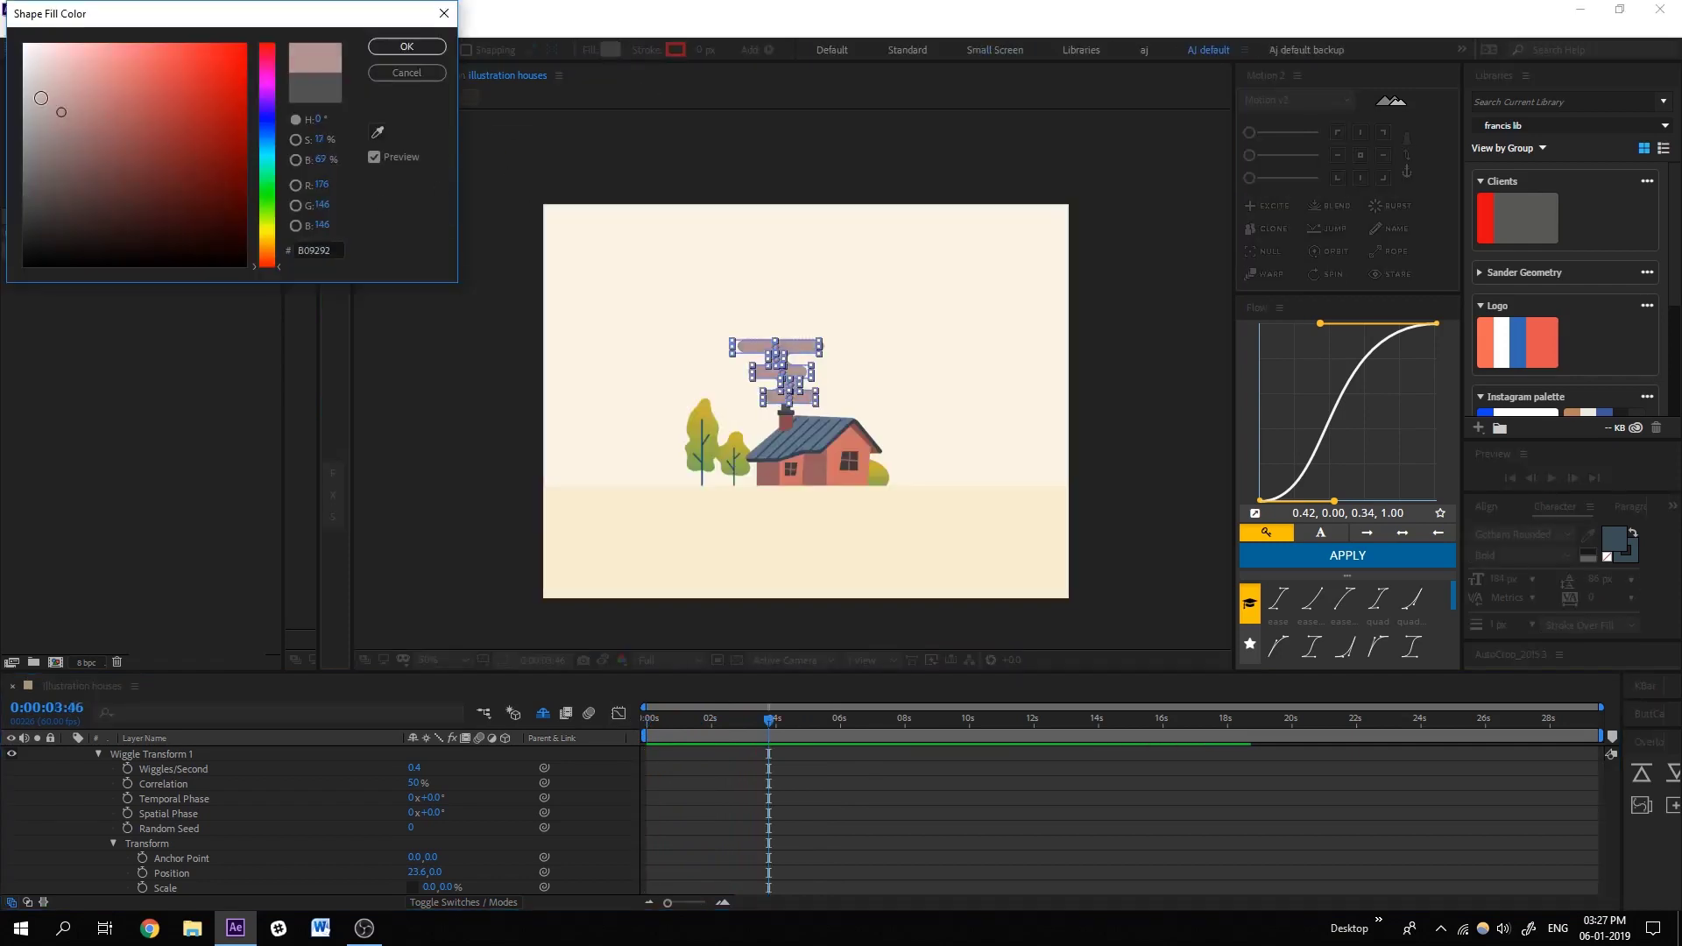
pyautogui.click(406, 46)
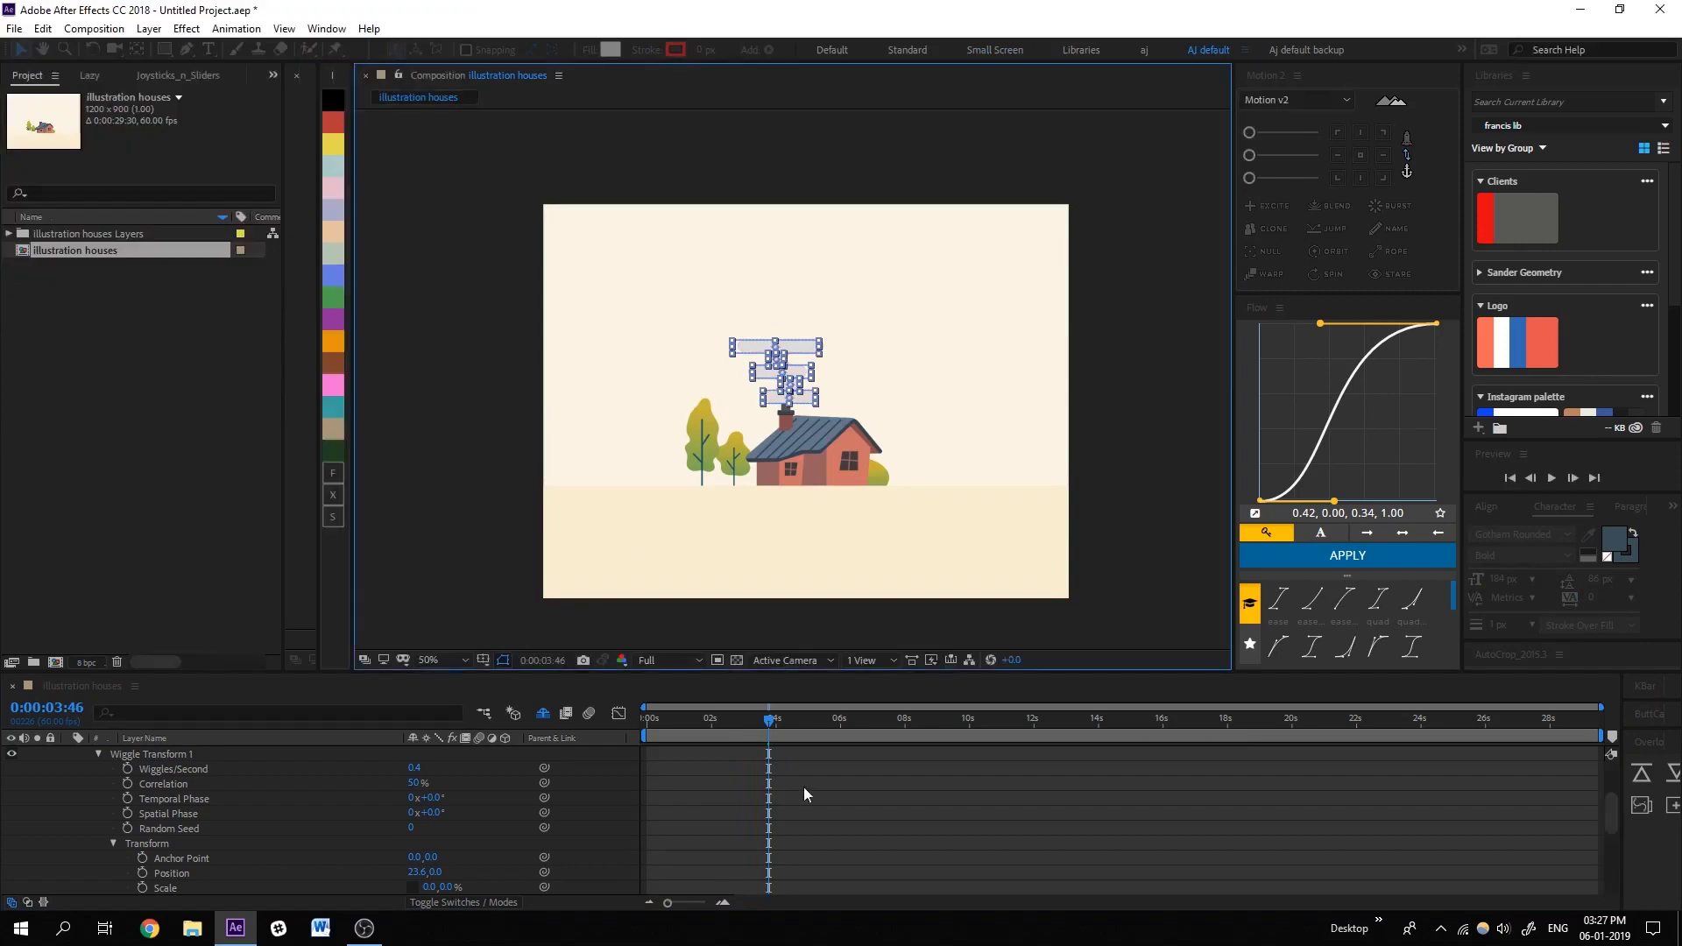
pyautogui.click(865, 459)
# Set the smoke fill to hex AAAAAA, then preview the animation.
pyautogui.press('.')
pyautogui.press('.')
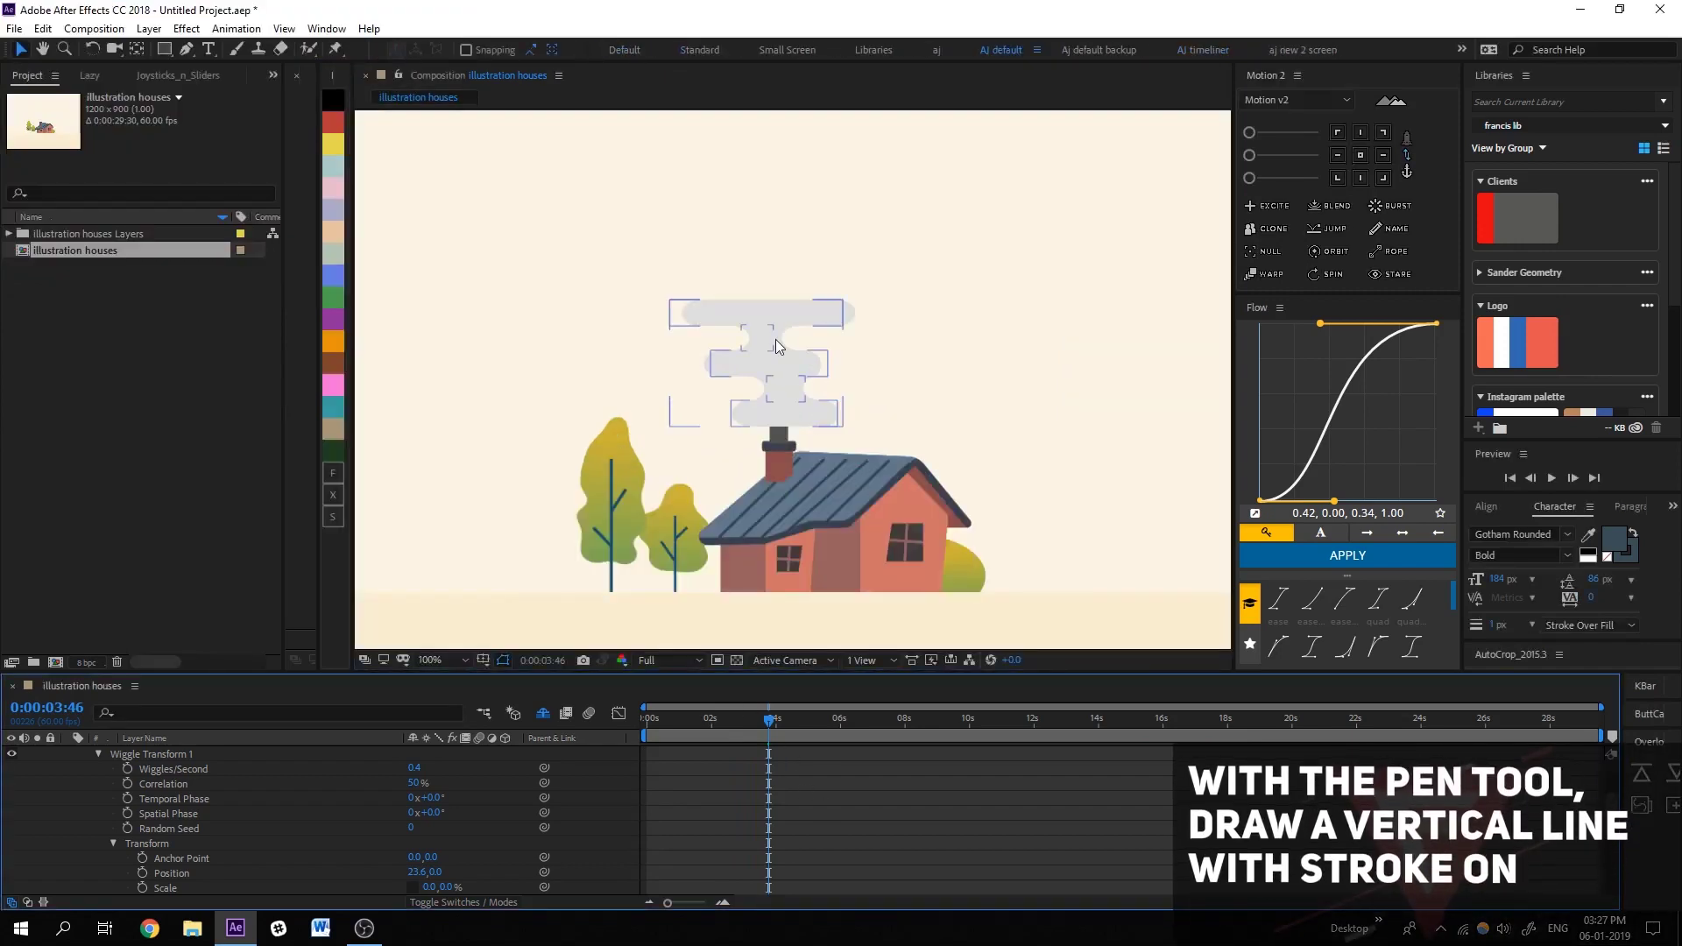
pyautogui.click(776, 339)
pyautogui.click(610, 49)
pyautogui.write('AAAAAA')
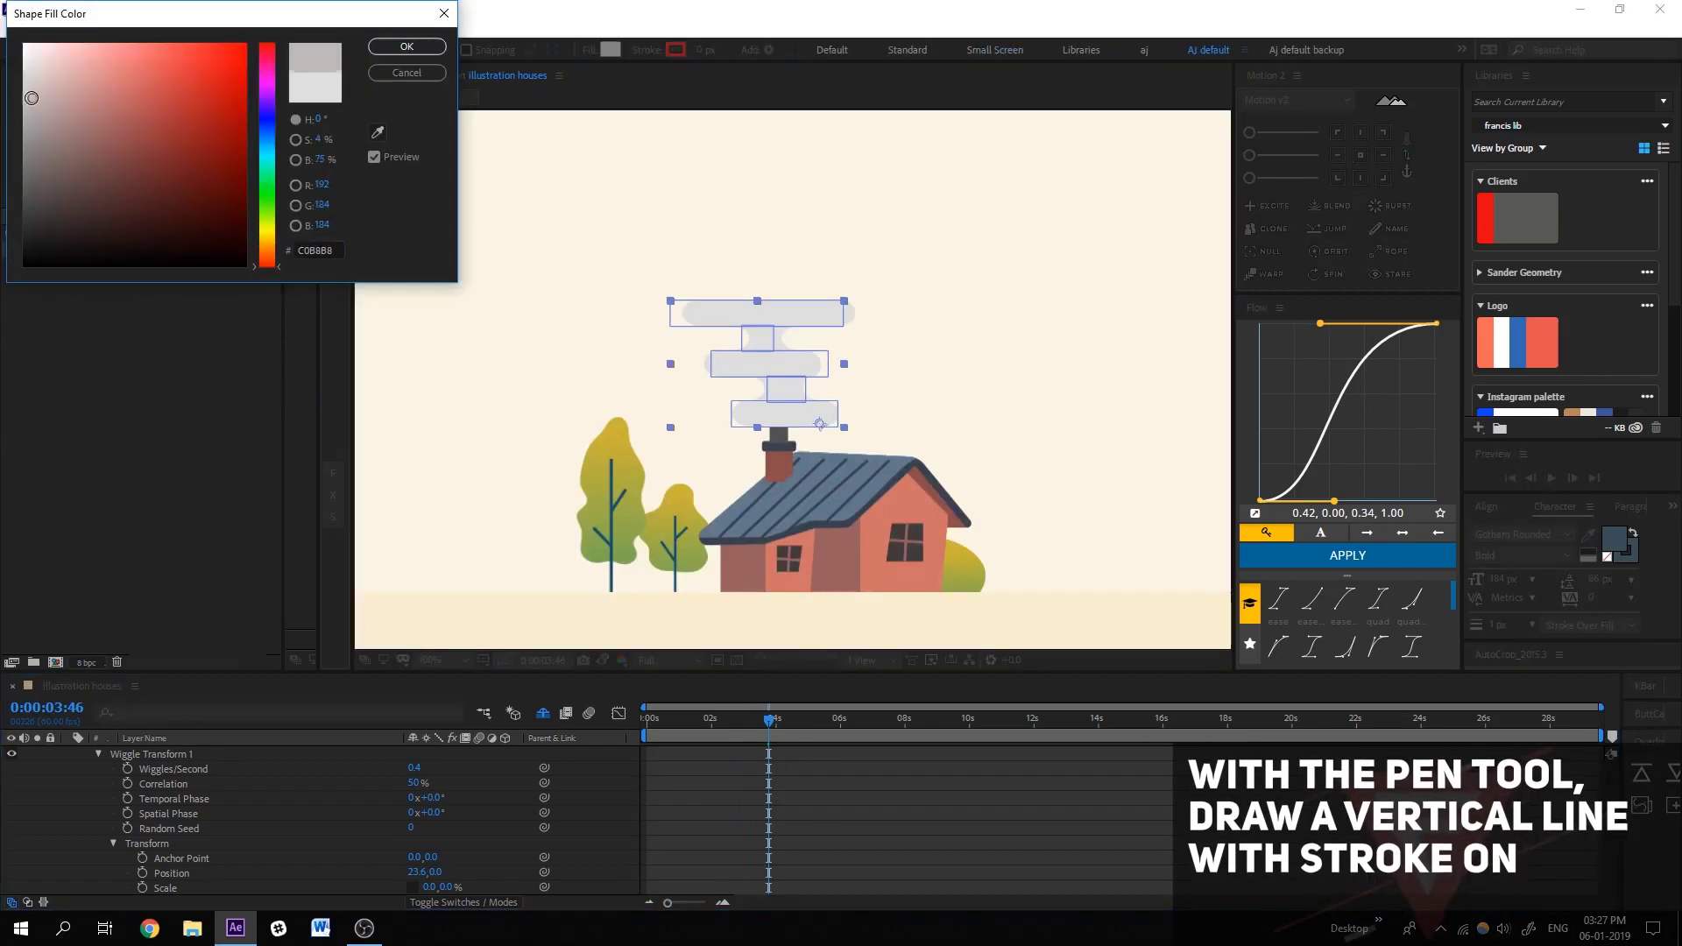
pyautogui.click(406, 47)
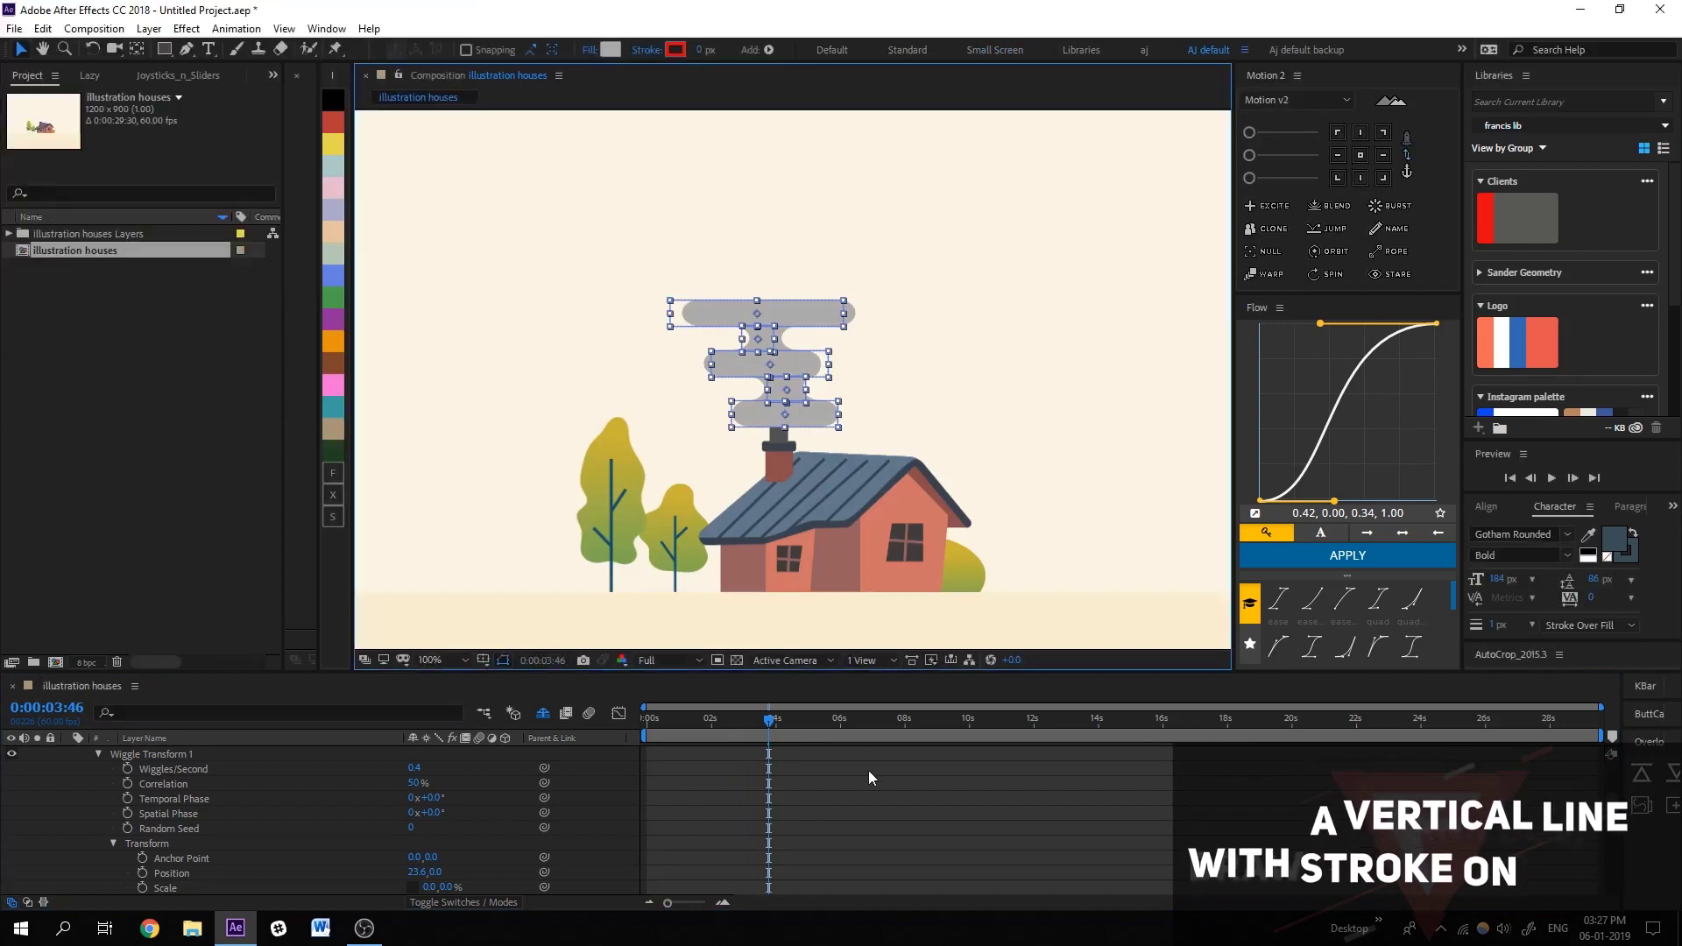
pyautogui.click(869, 770)
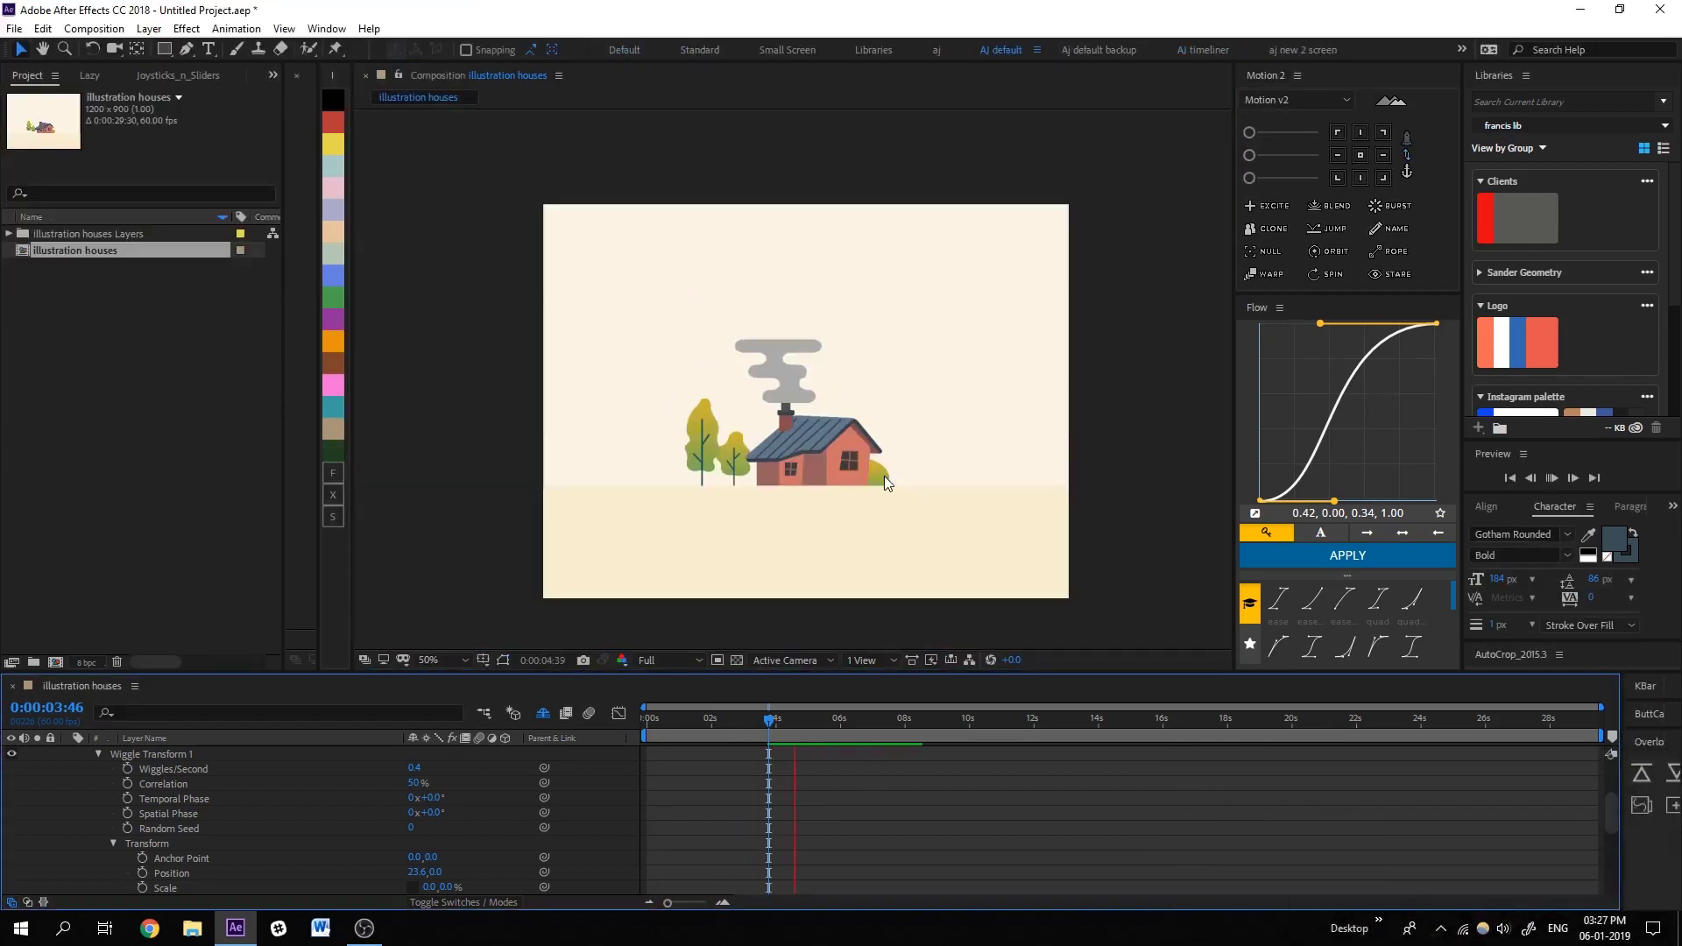
pyautogui.press('space')
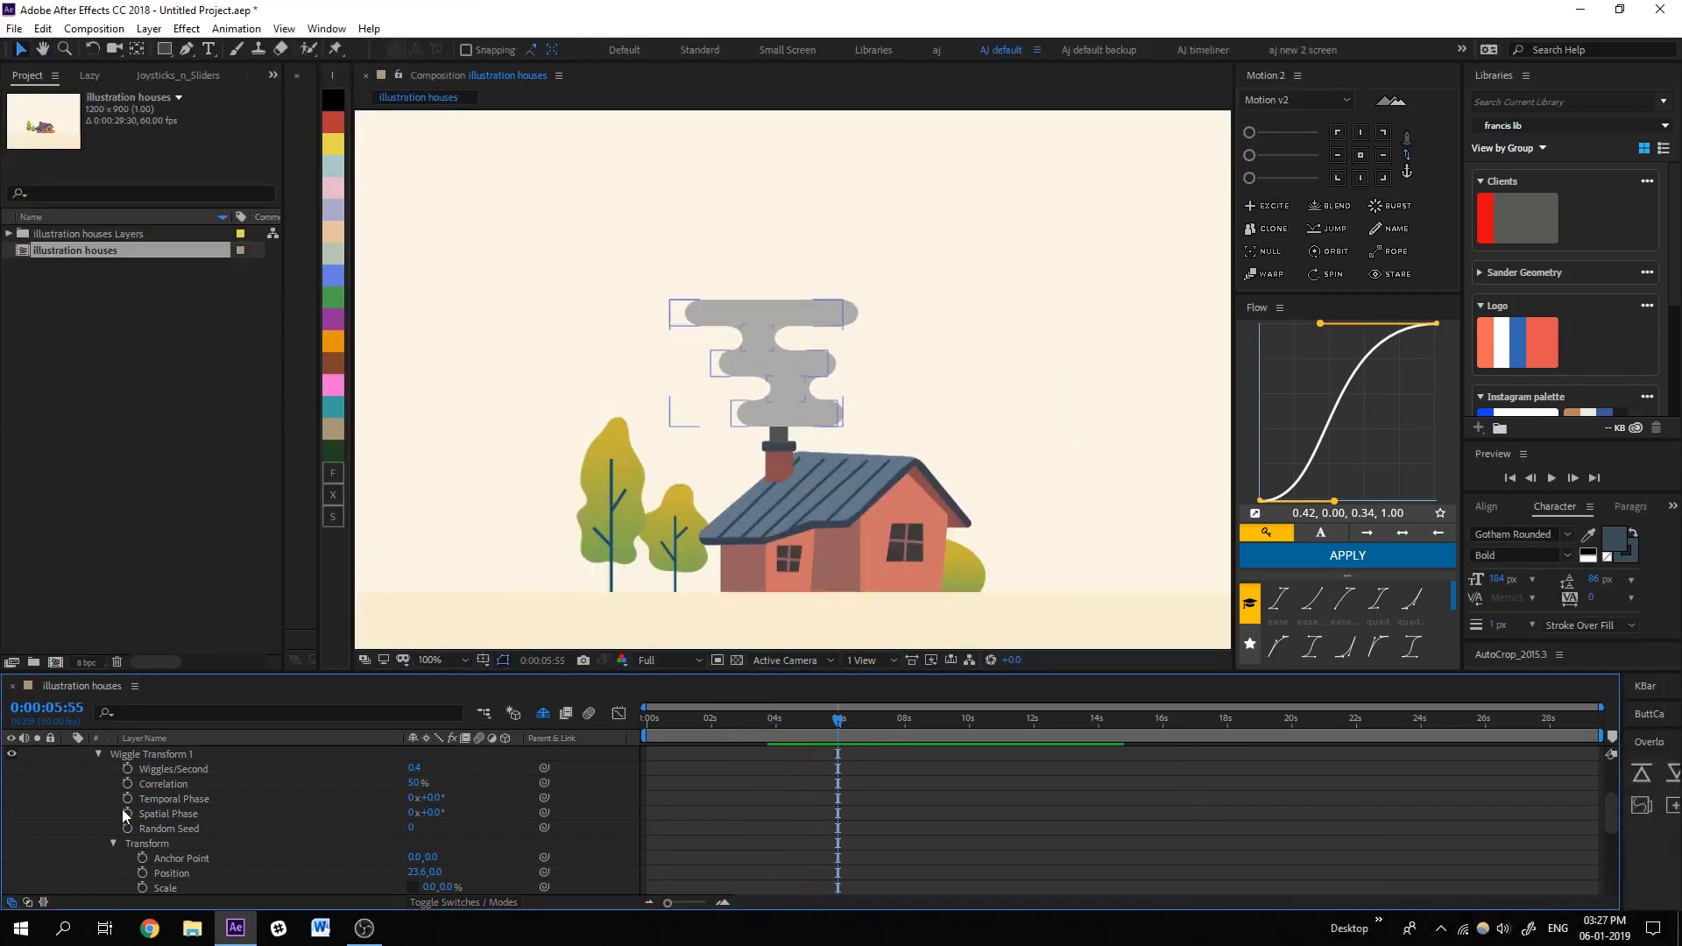
# Collapse Shape Layer 2 and fill Shape Layer 1's chimney rectangle with grey AAAAAA.
pyautogui.scroll(3, 118, 802)
pyautogui.scroll(1, 75, 762)
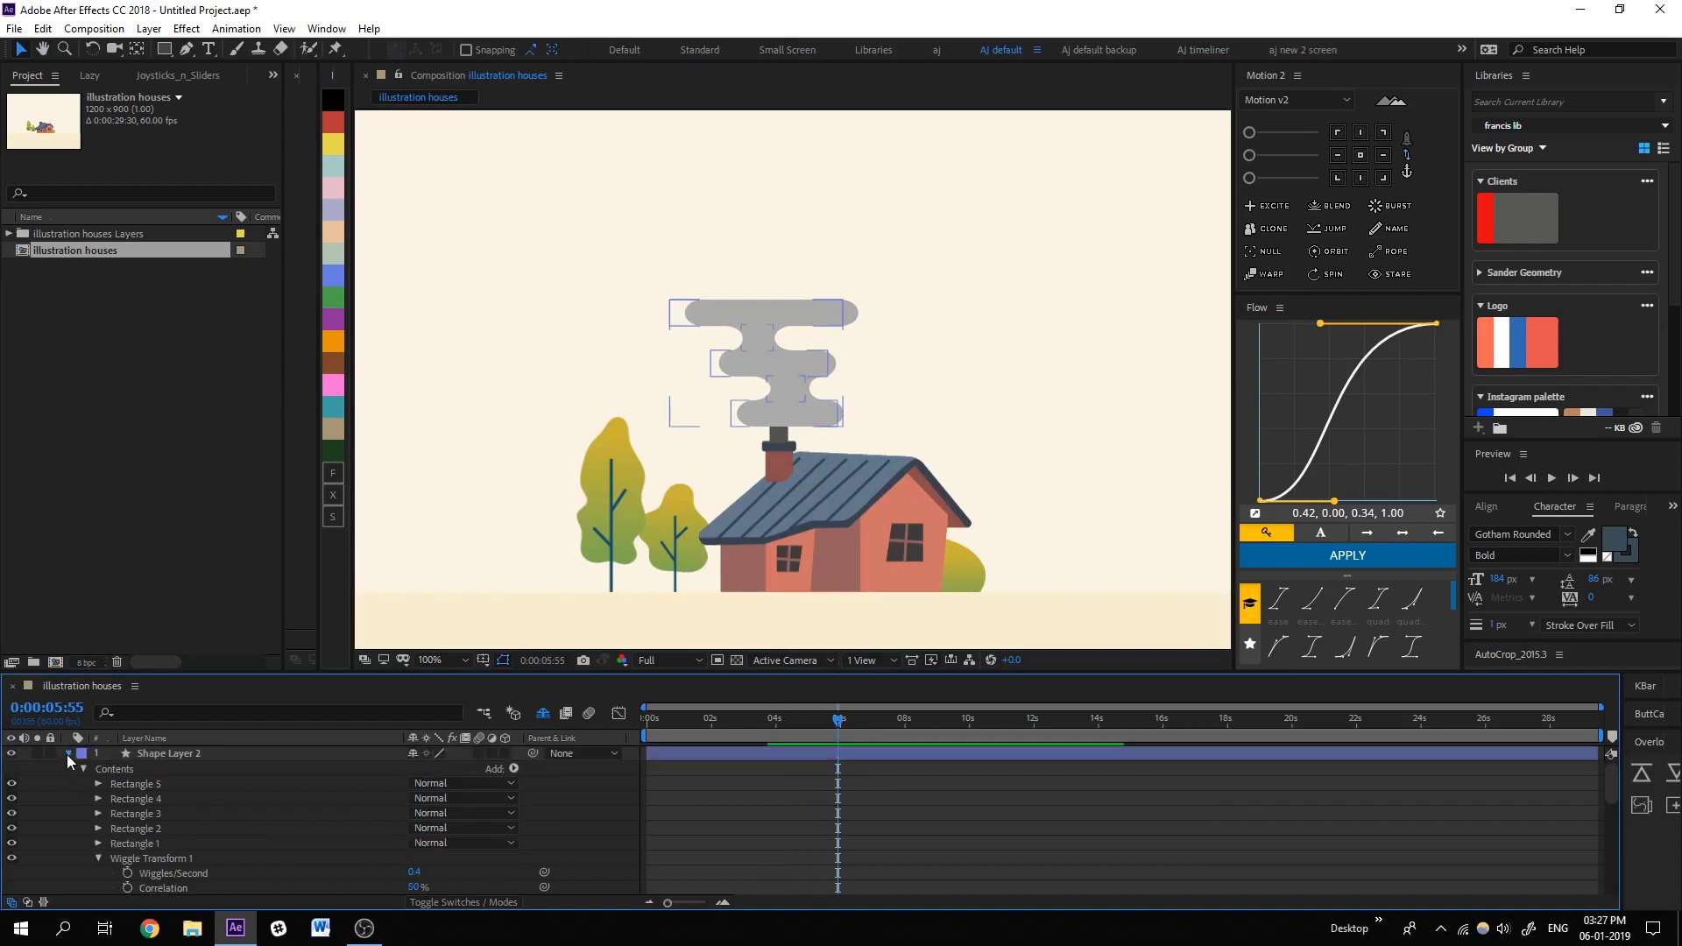
pyautogui.click(66, 754)
pyautogui.click(189, 776)
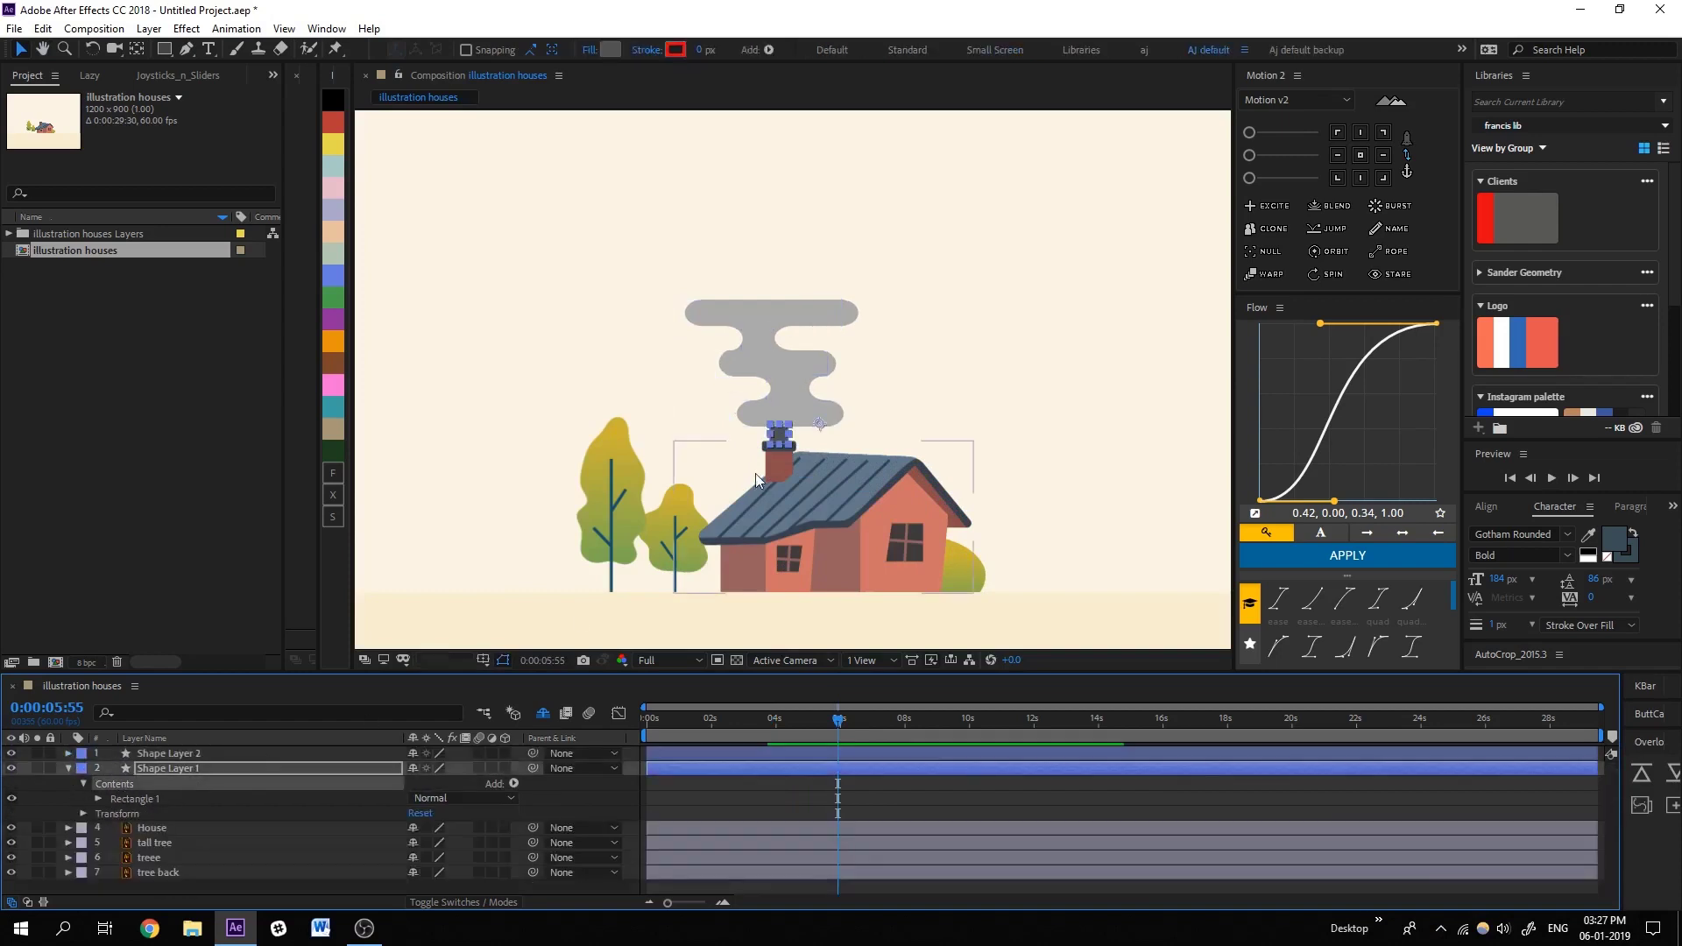
pyautogui.scroll(2, 755, 473)
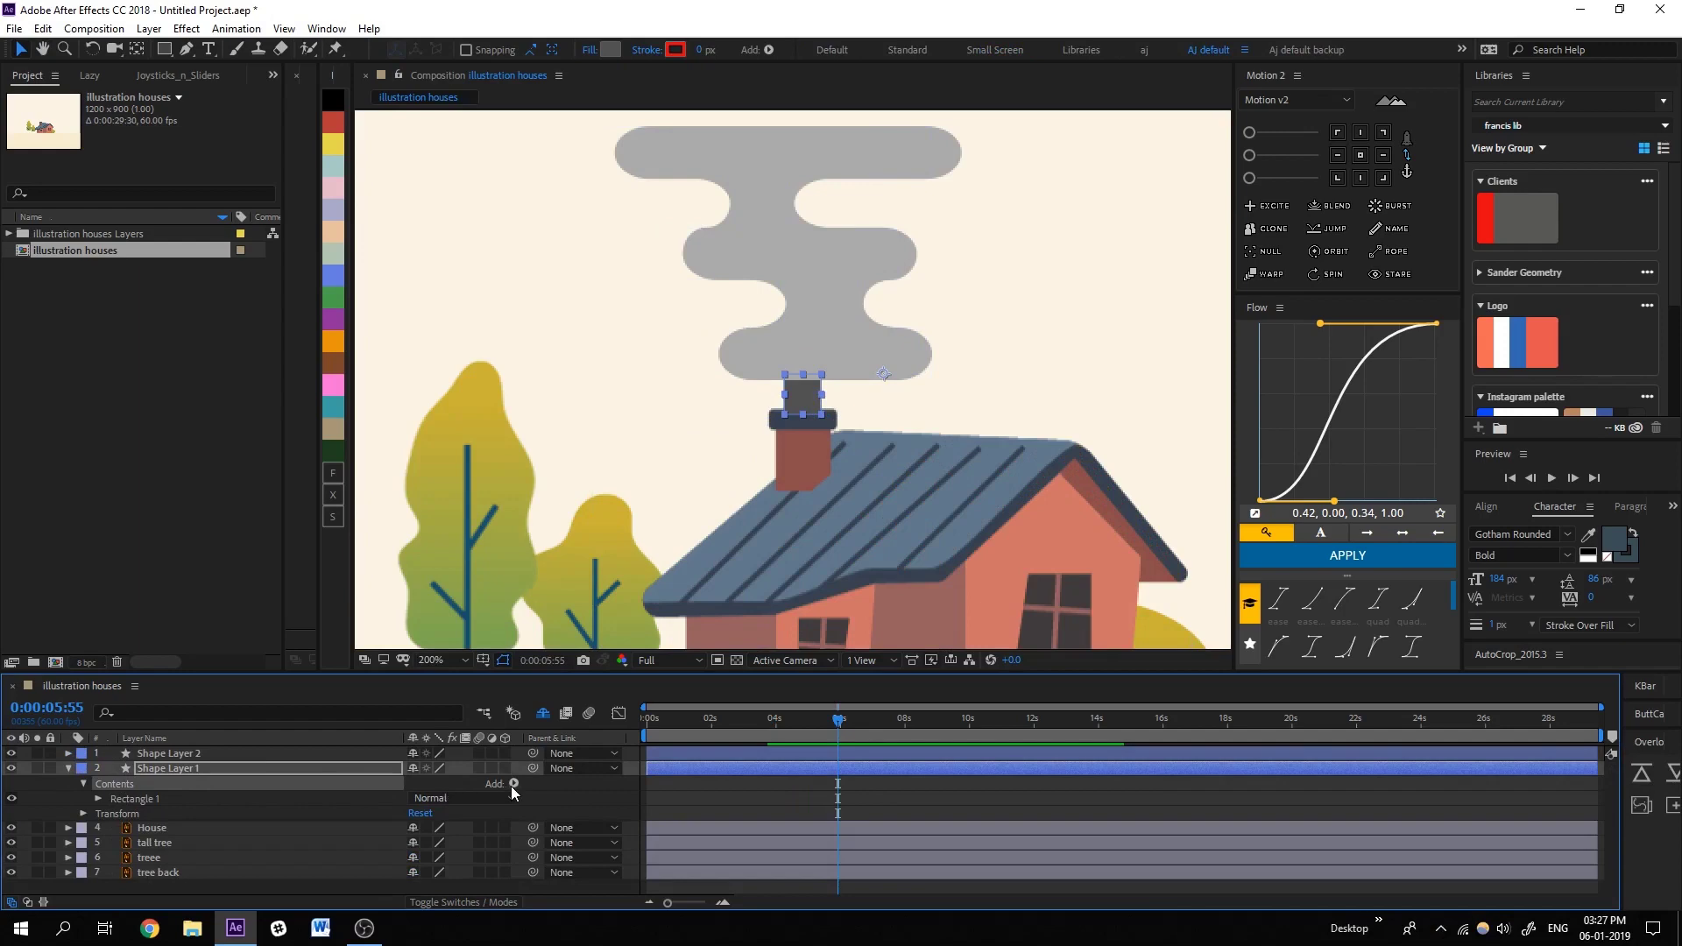
pyautogui.click(613, 50)
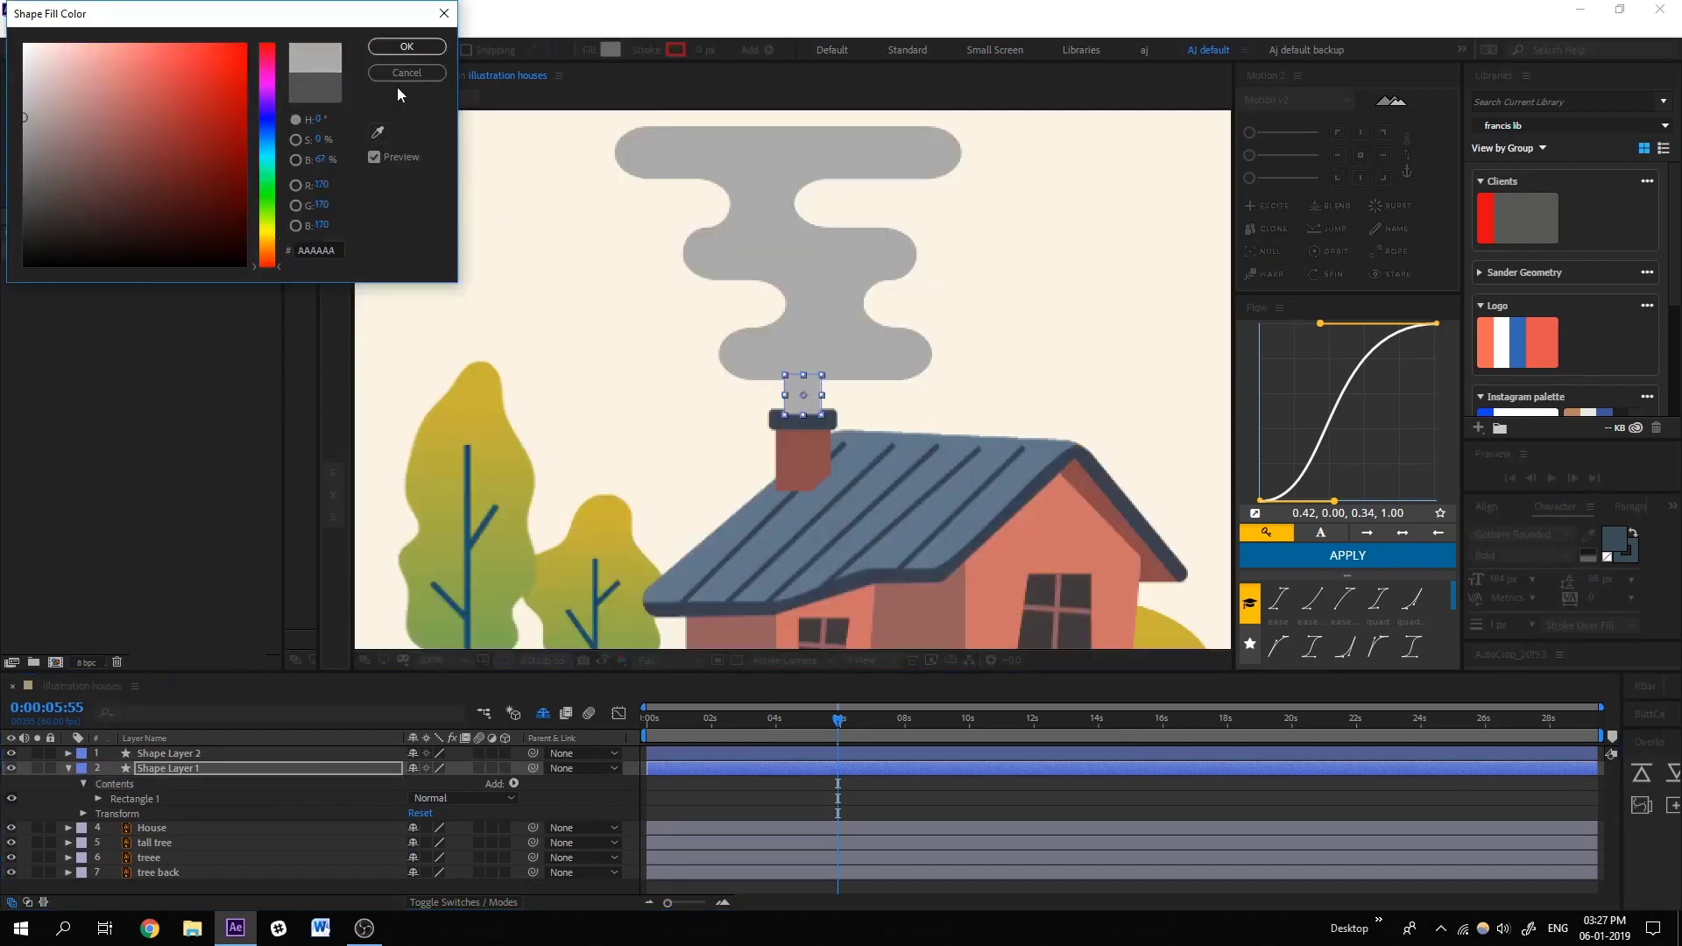
pyautogui.click(407, 47)
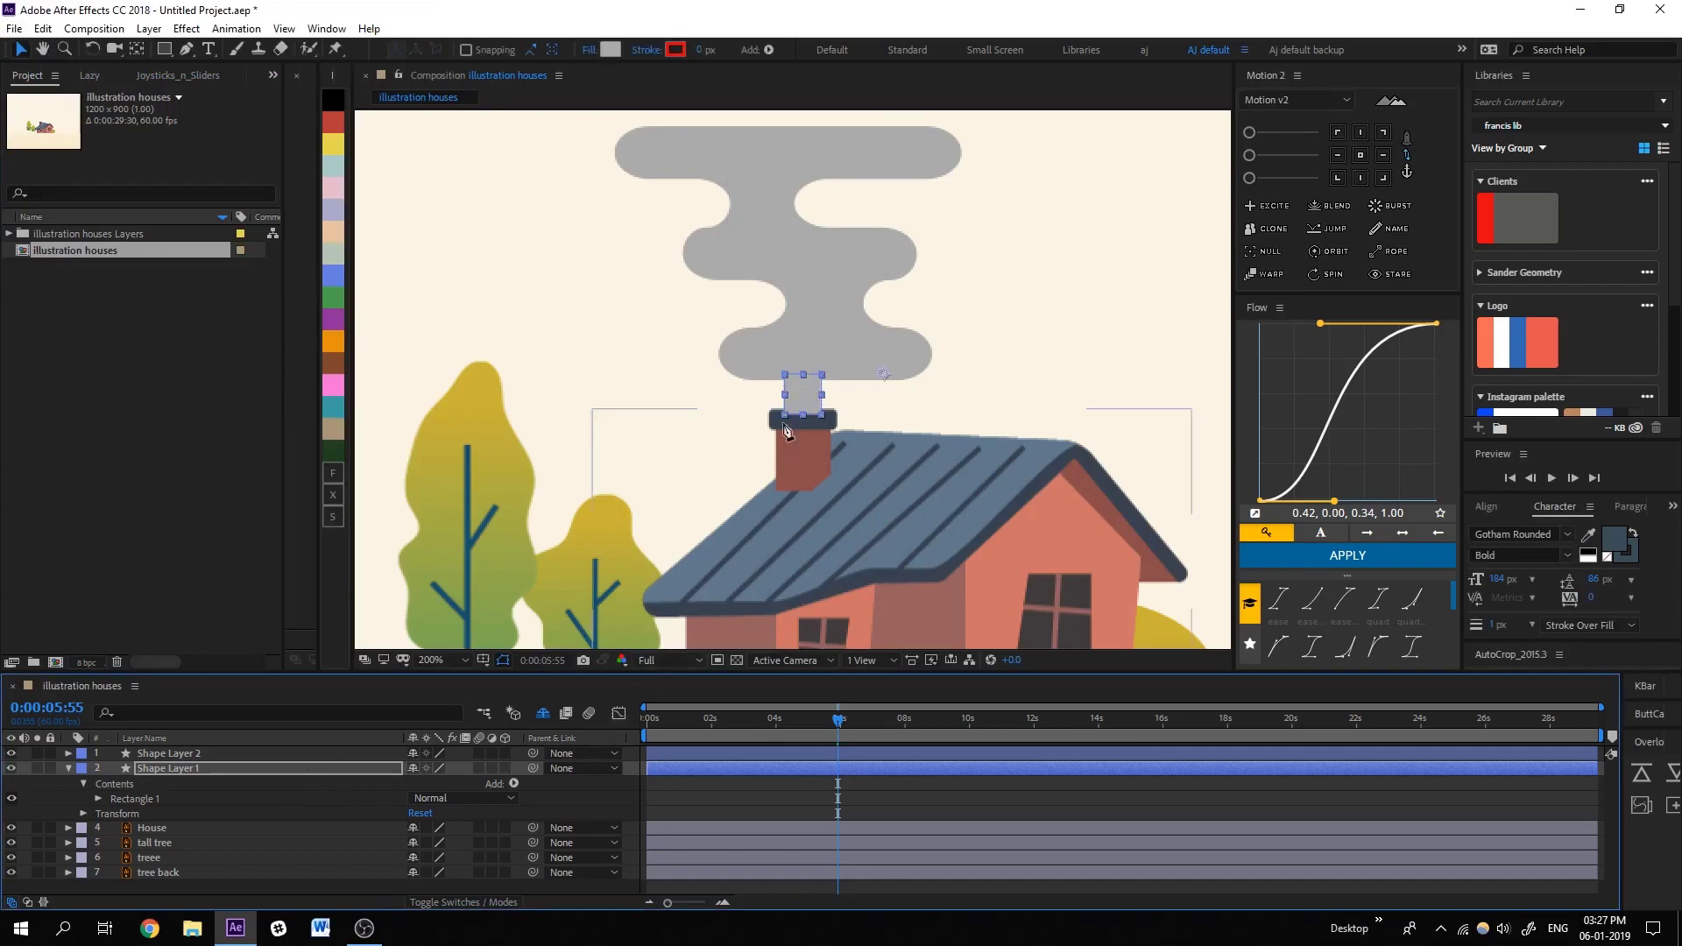
# Curve the rectangle's top corners outward into a flared smoke stem with the Pen tool.
pyautogui.press('g')
pyautogui.scroll(3, 784, 386)
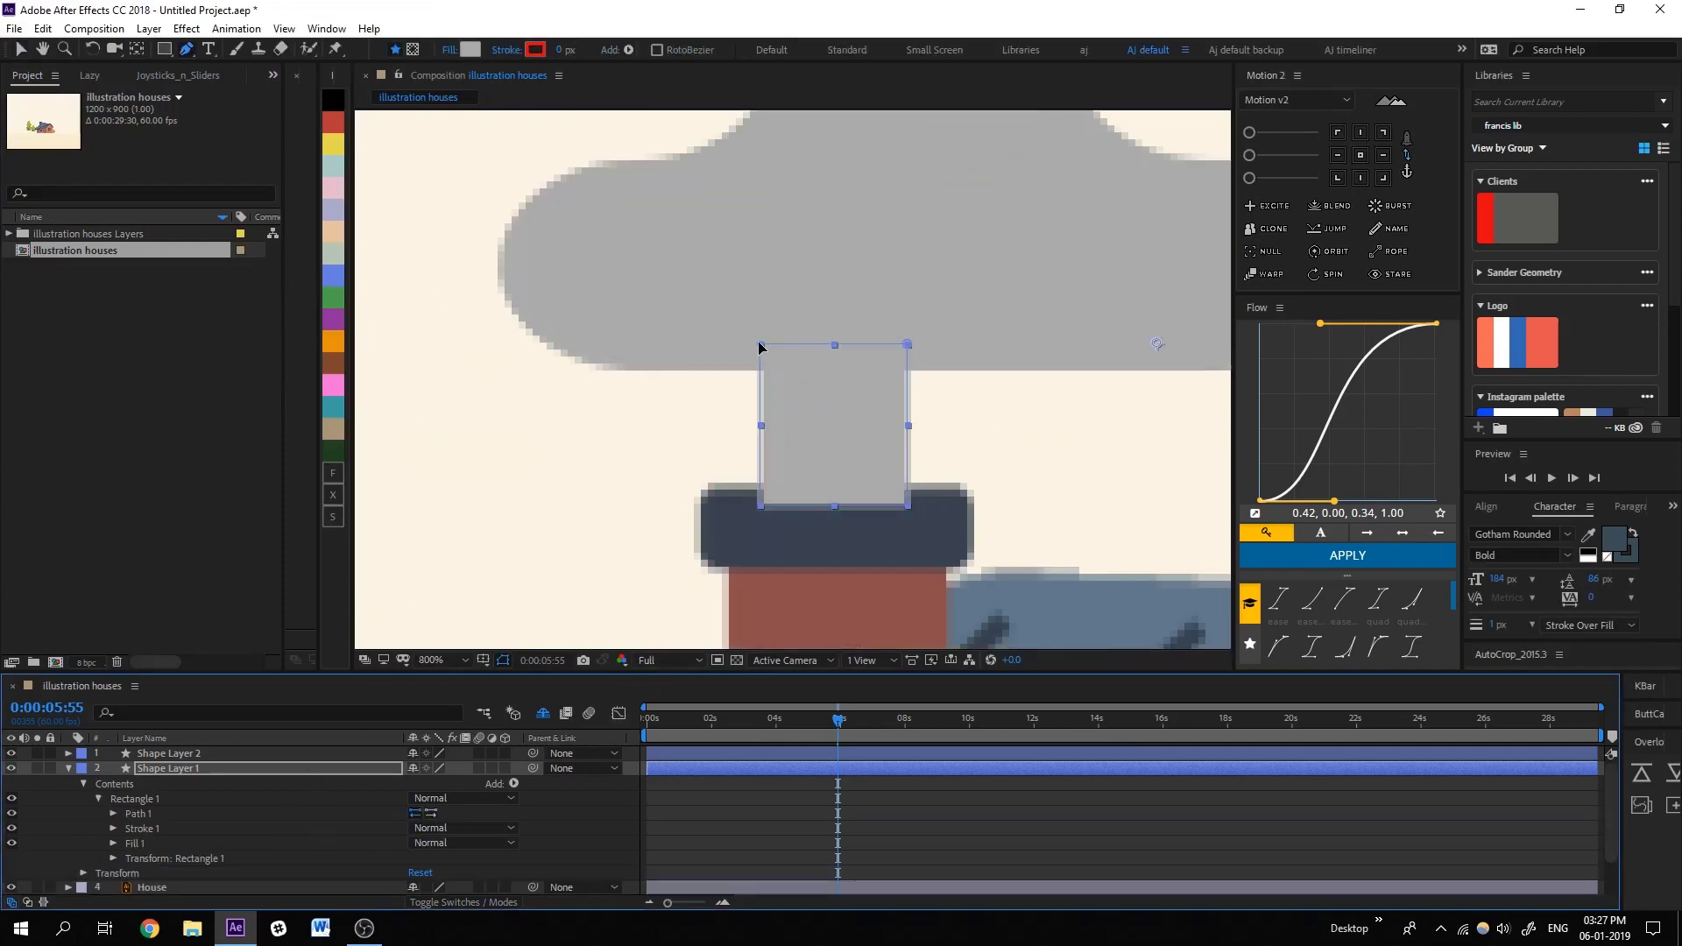
pyautogui.click(759, 347)
pyautogui.moveTo(759, 343); pyautogui.dragTo(807, 391)
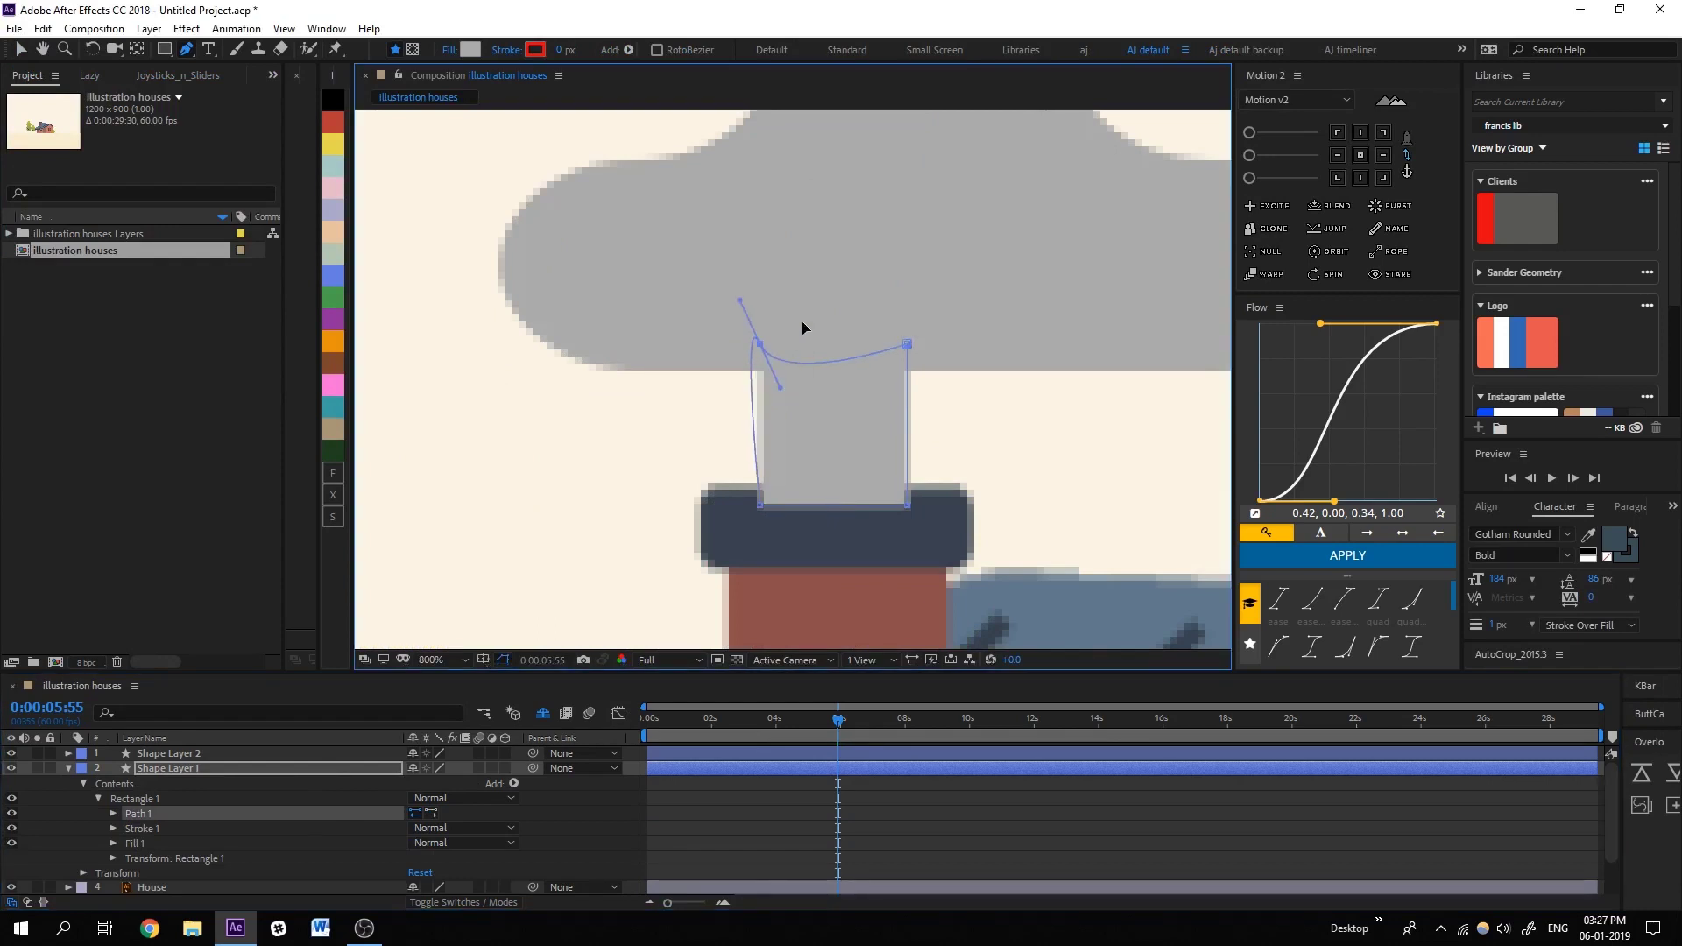
pyautogui.moveTo(908, 344); pyautogui.dragTo(874, 407)
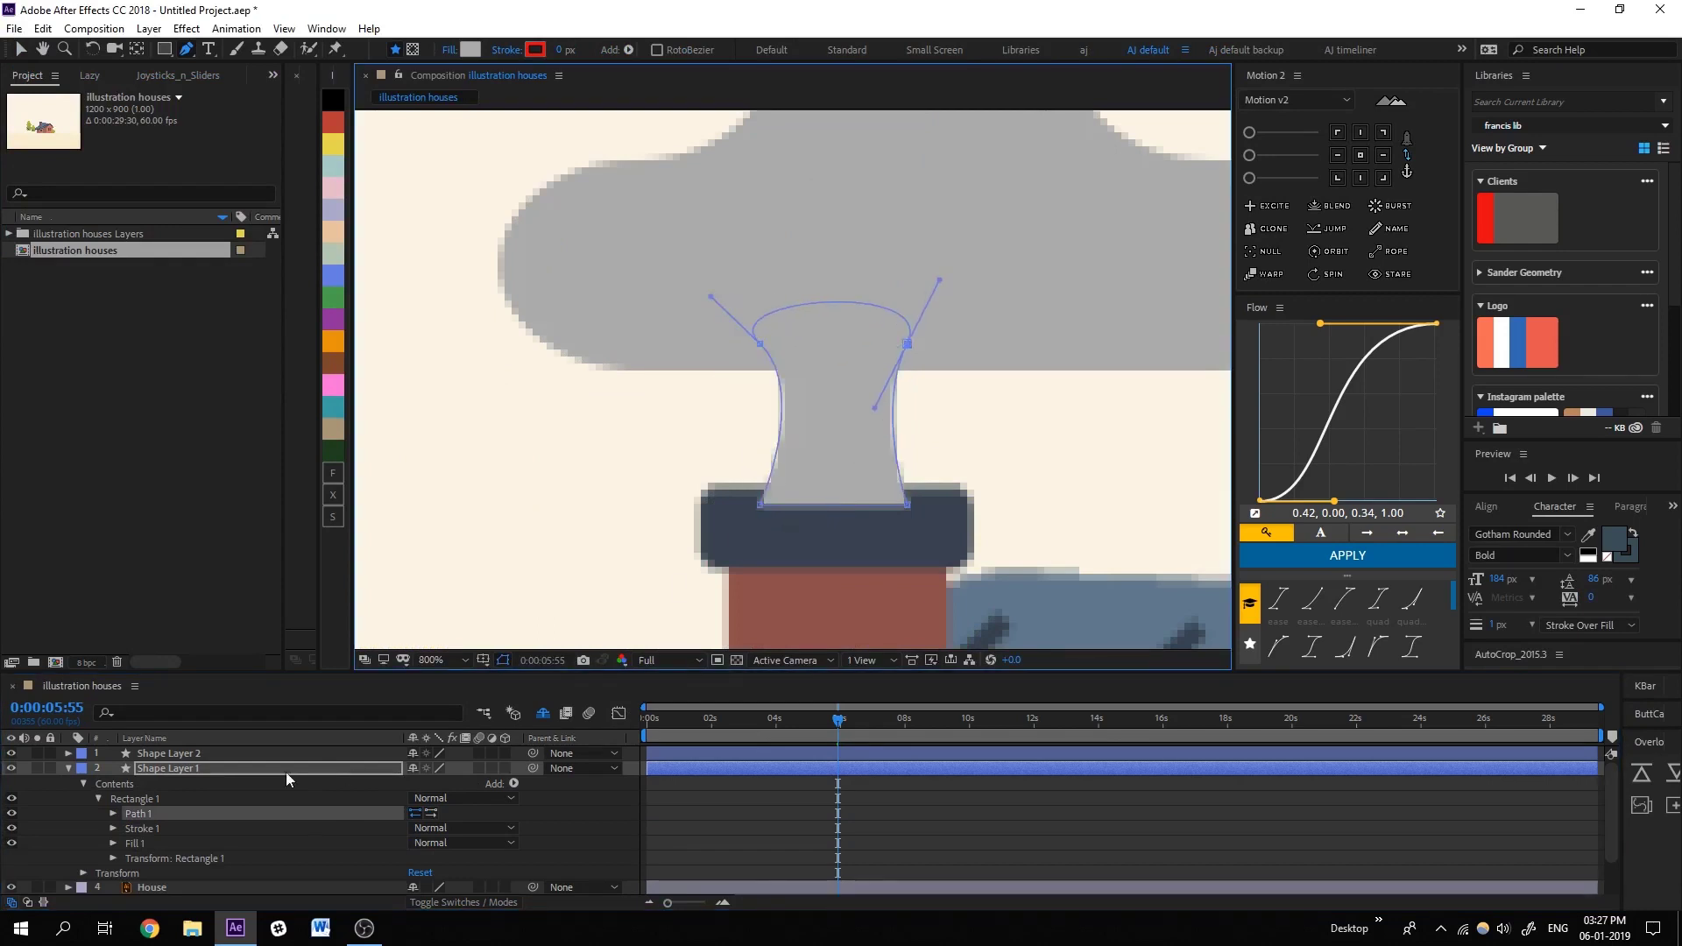
# Move Shape Layer 1 and Shape Layer 2 below the House layer.
pyautogui.click(69, 769)
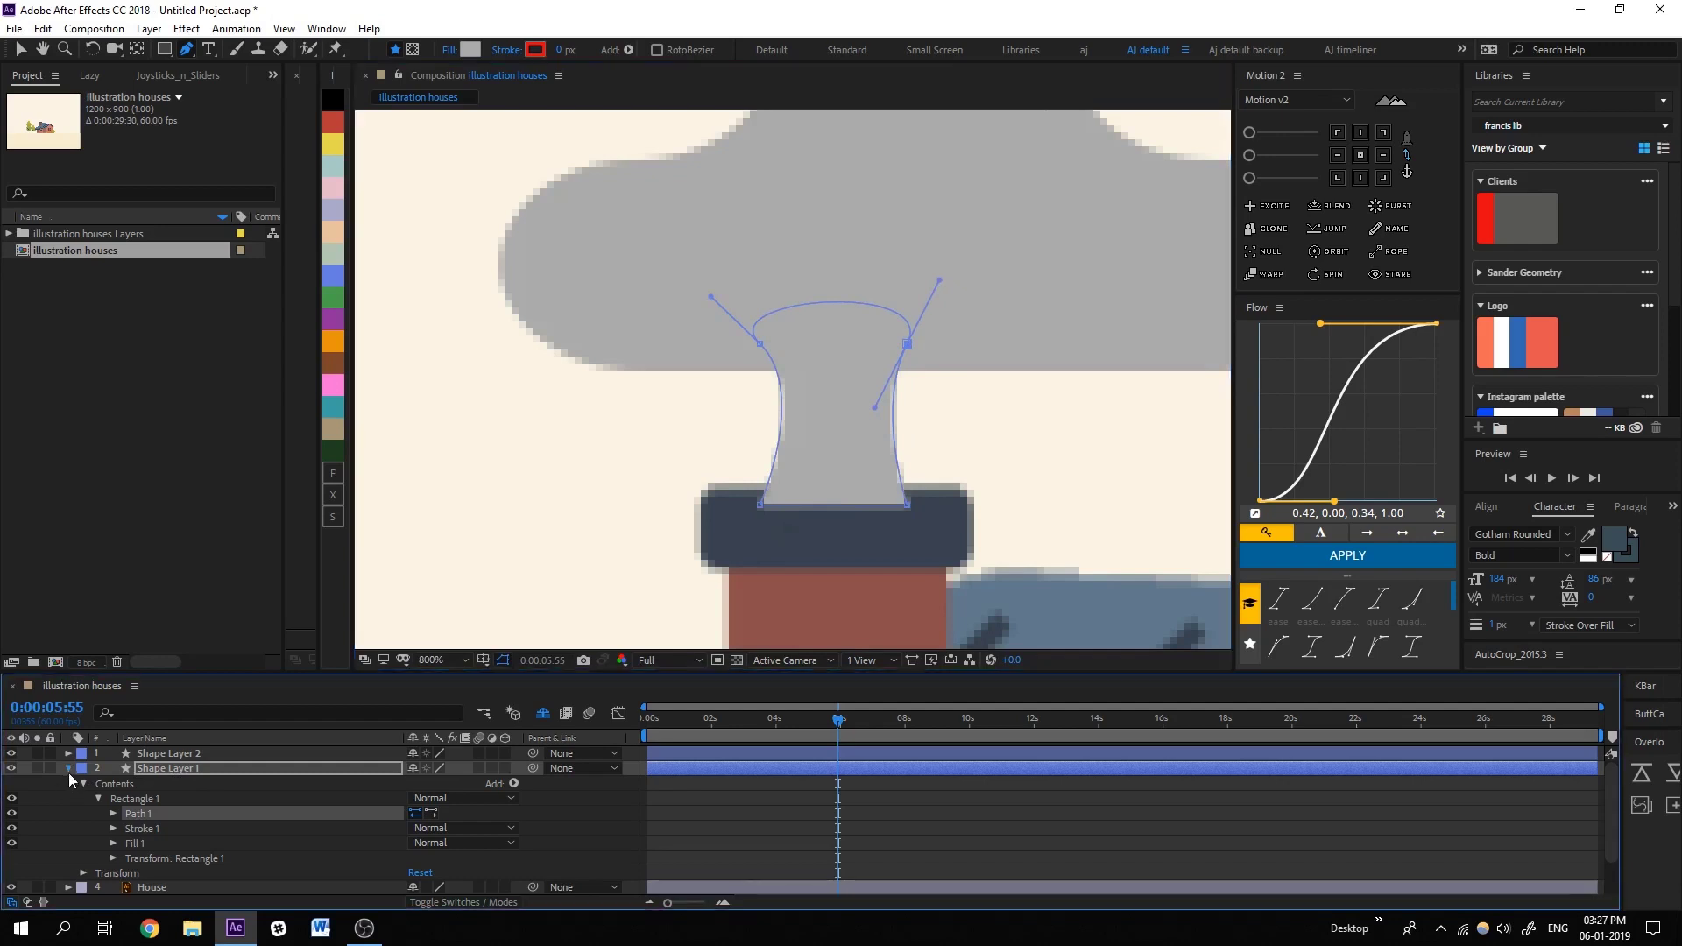
pyautogui.keyDown('shift'); pyautogui.click(163, 754); pyautogui.keyUp('shift')
pyautogui.moveTo(167, 768); pyautogui.dragTo(167, 790)
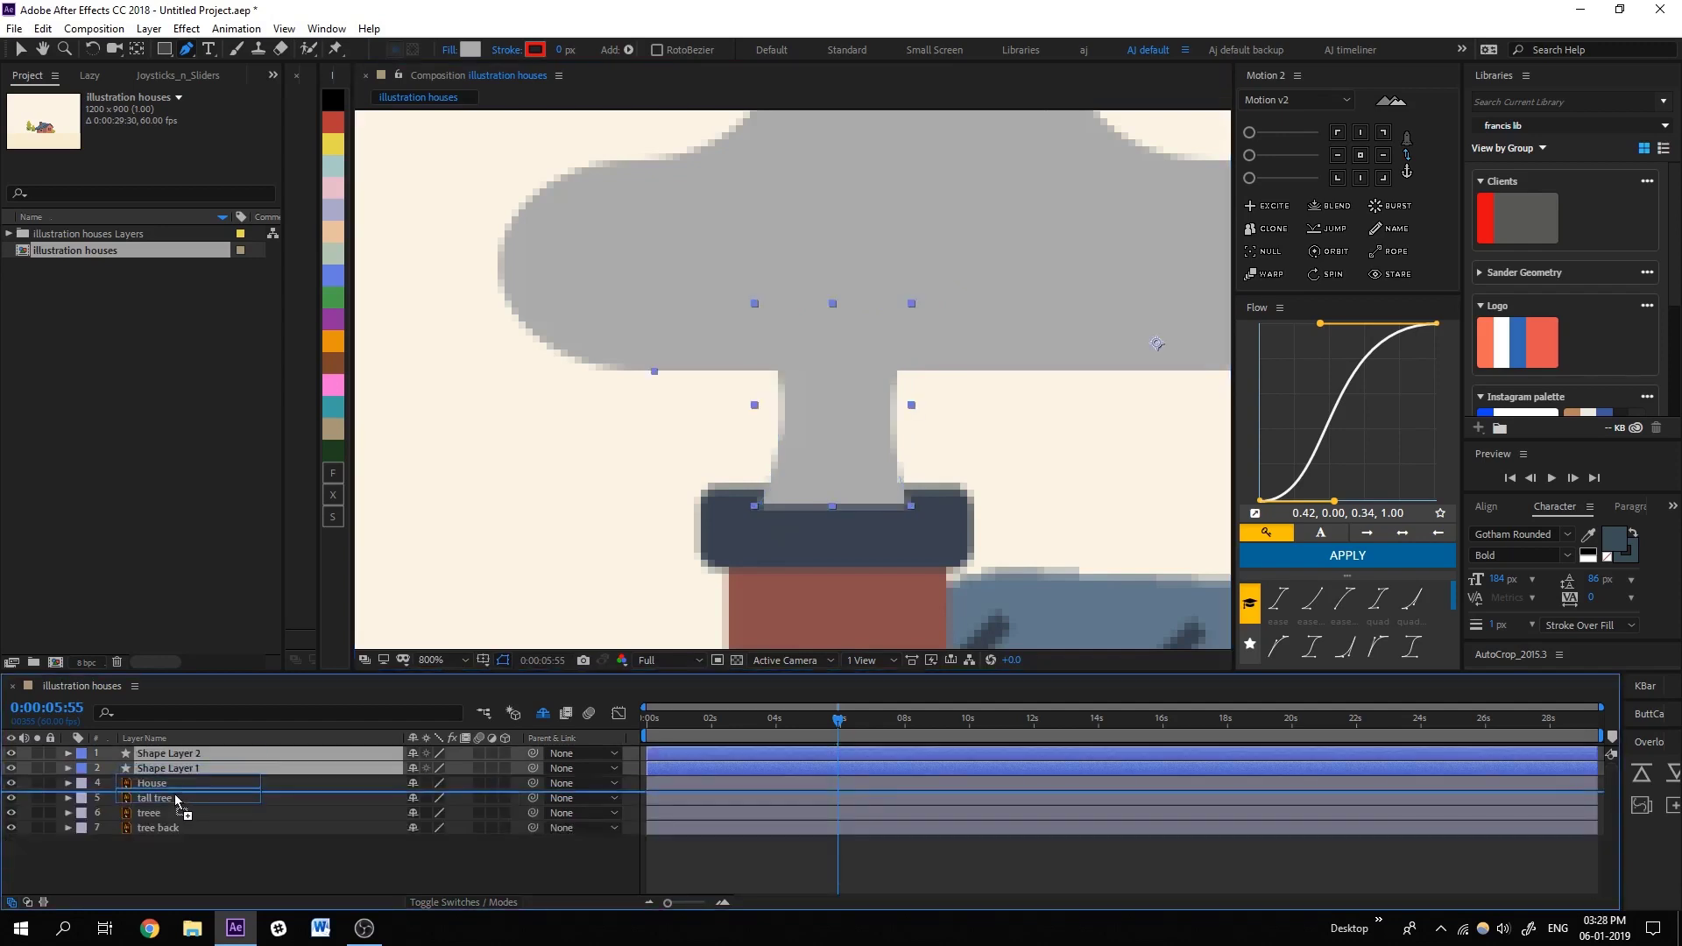
pyautogui.click(22, 51)
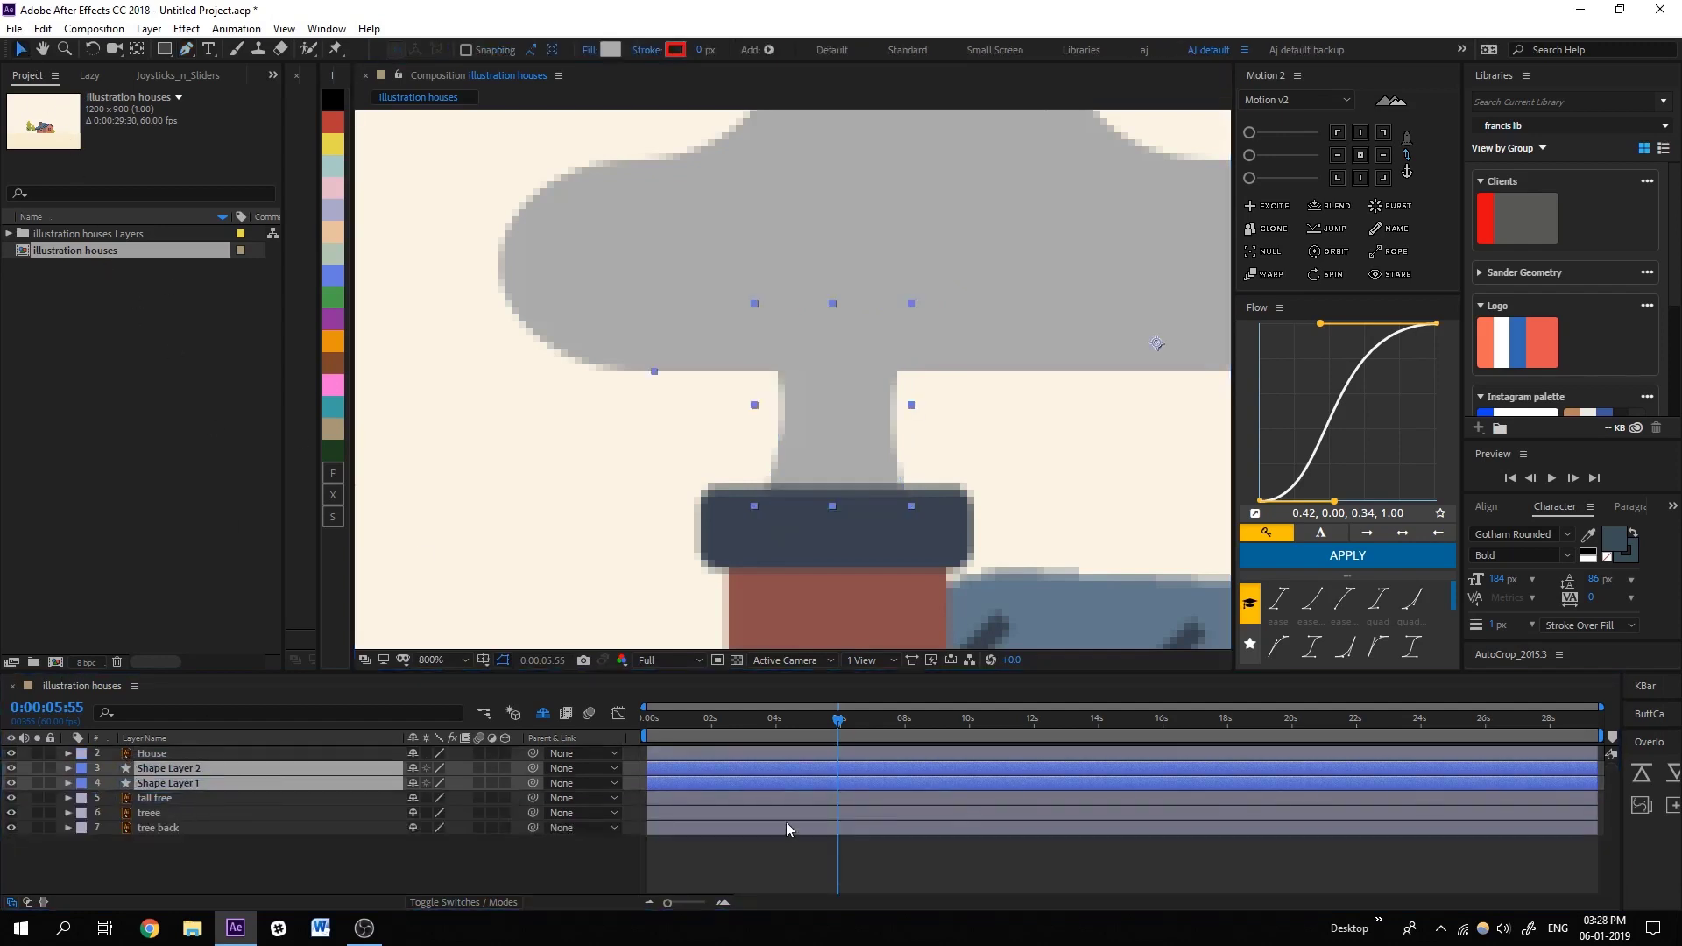
pyautogui.click(804, 886)
pyautogui.press('/')
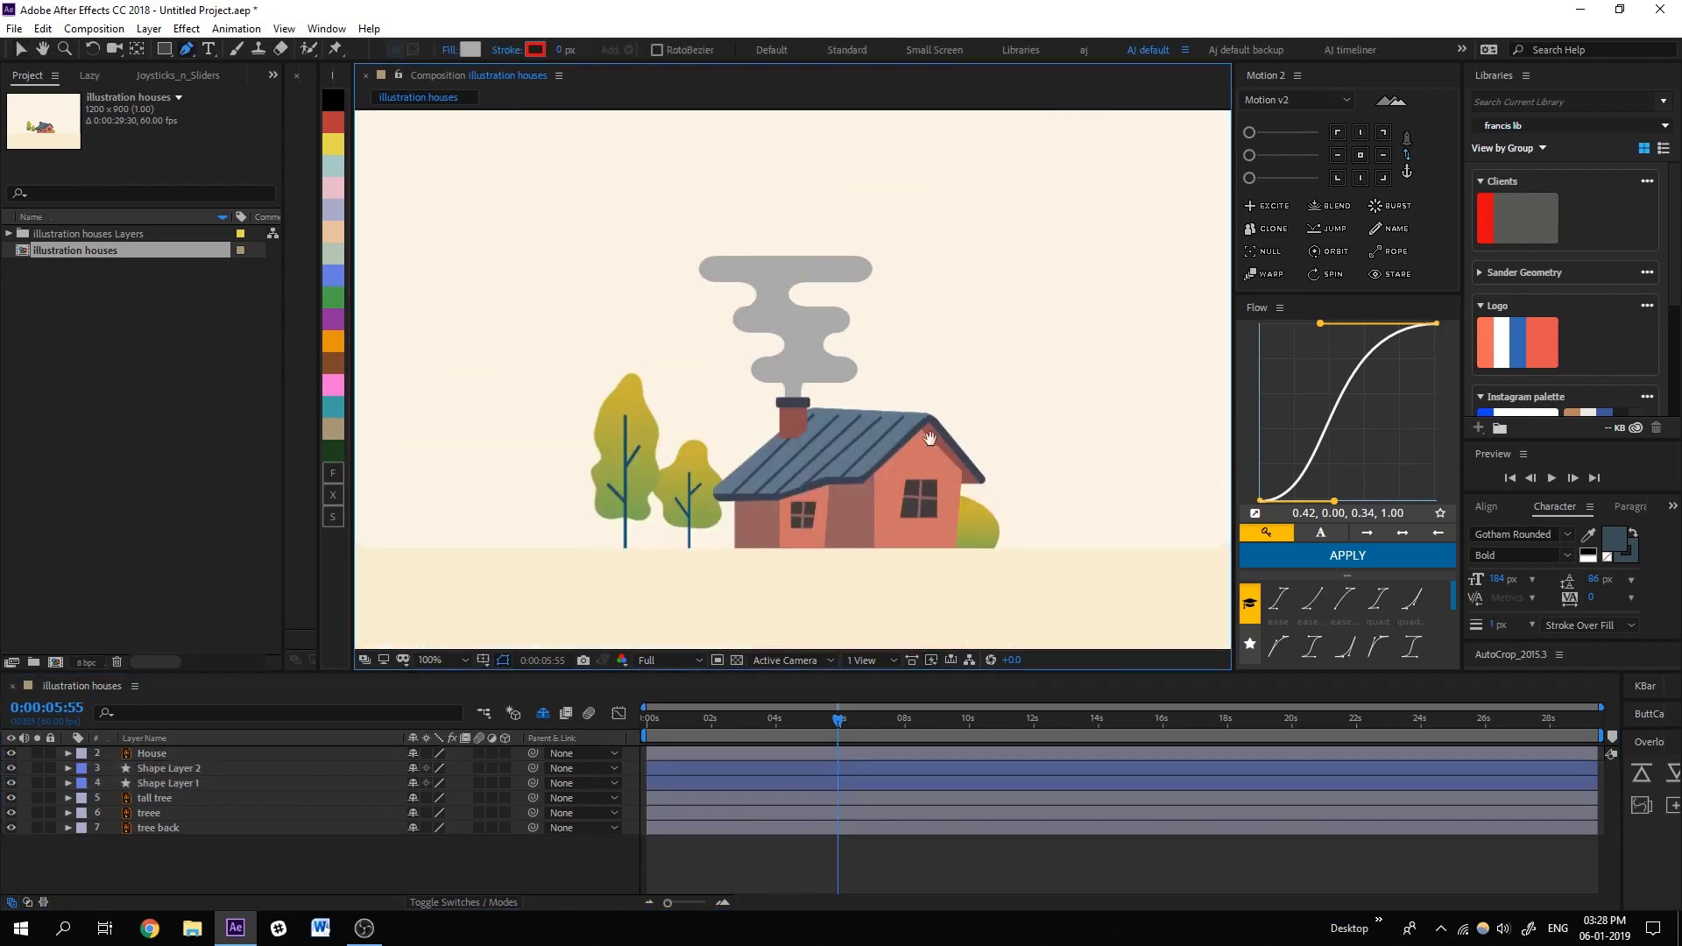
# Rewind to the start, fill both smoke shape layers beige DDC892, and preview.
pyautogui.press('g')
pyautogui.moveTo(718, 717); pyautogui.dragTo(649, 720)
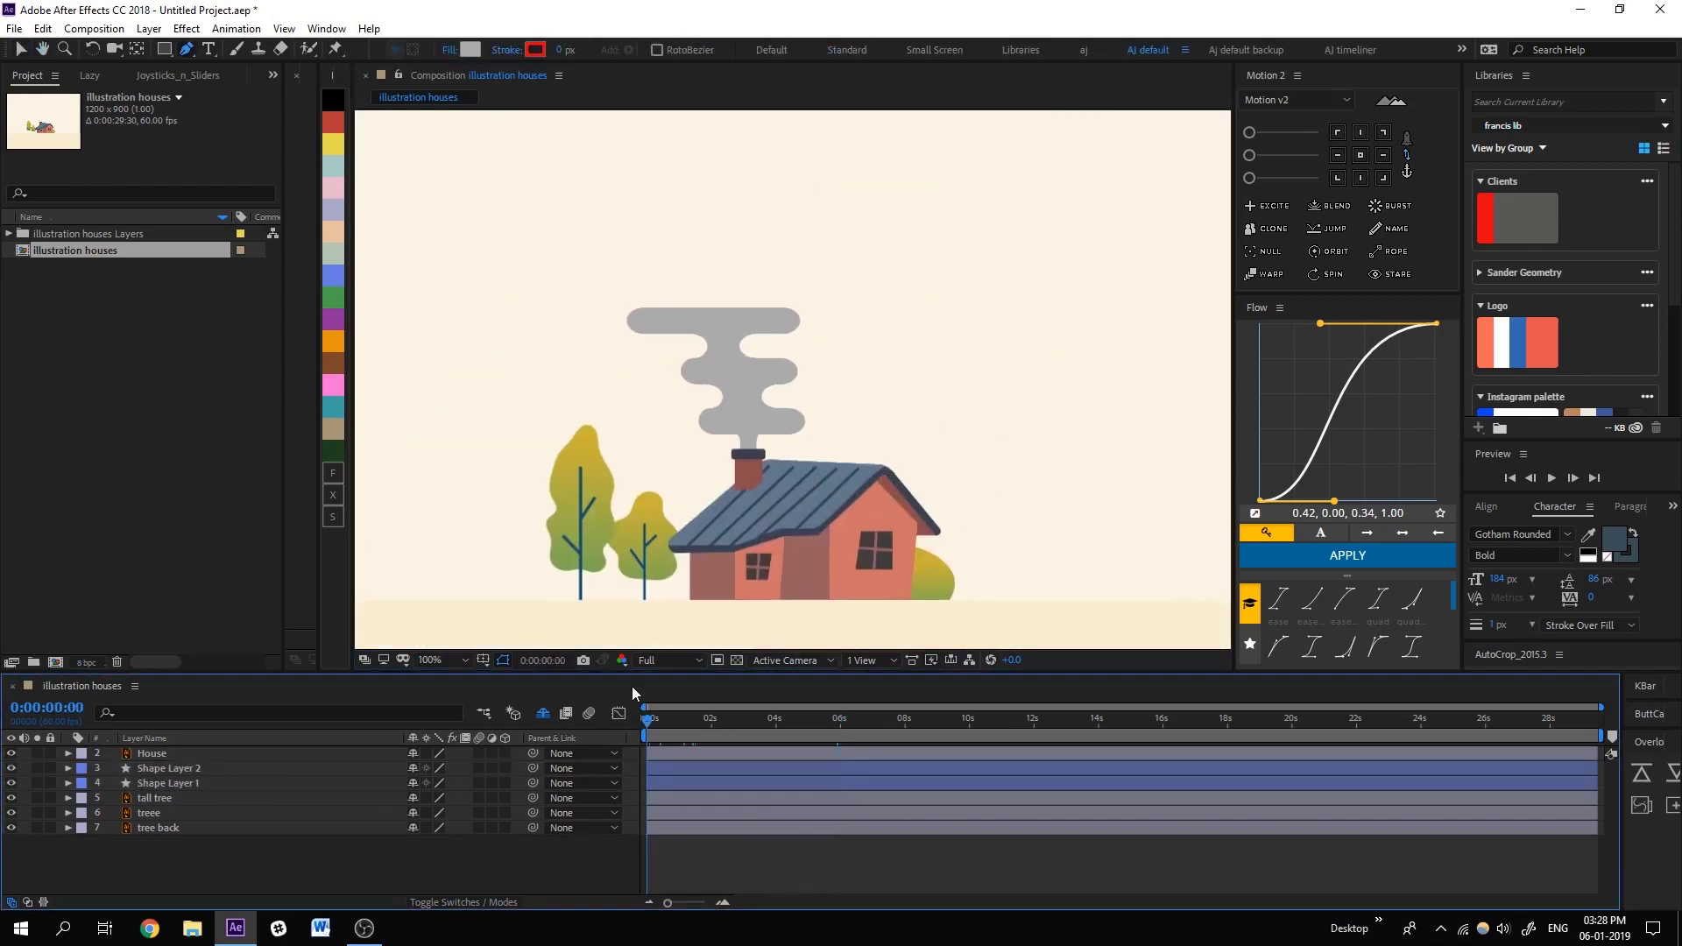
pyautogui.click(471, 50)
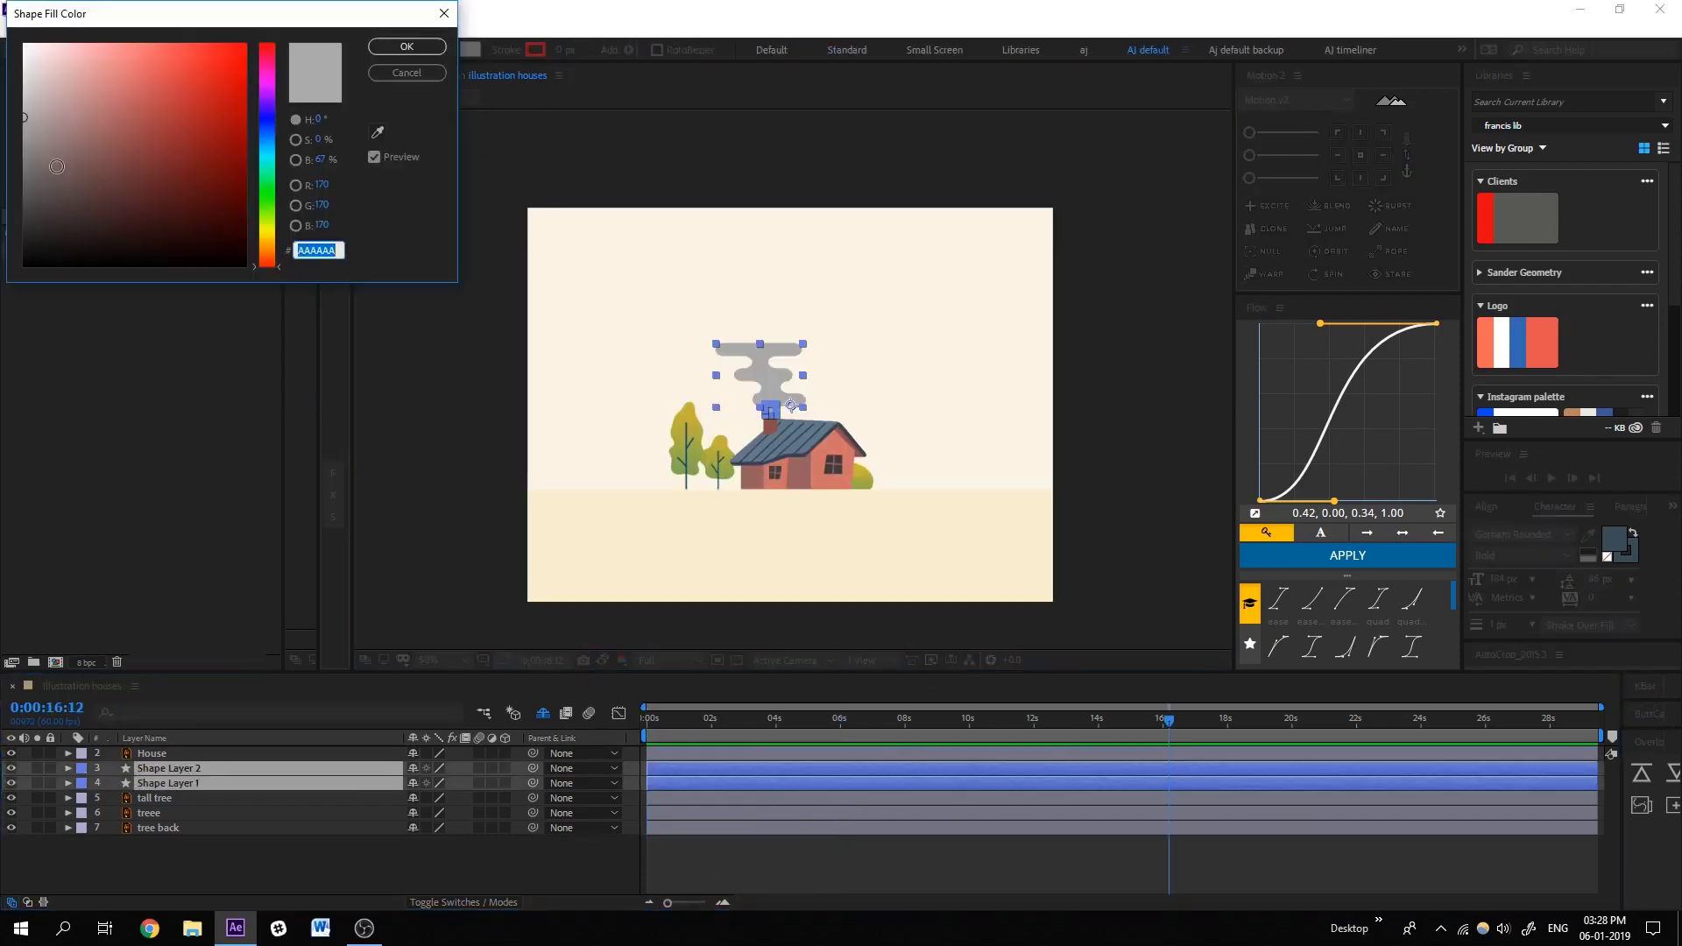
pyautogui.click(98, 73)
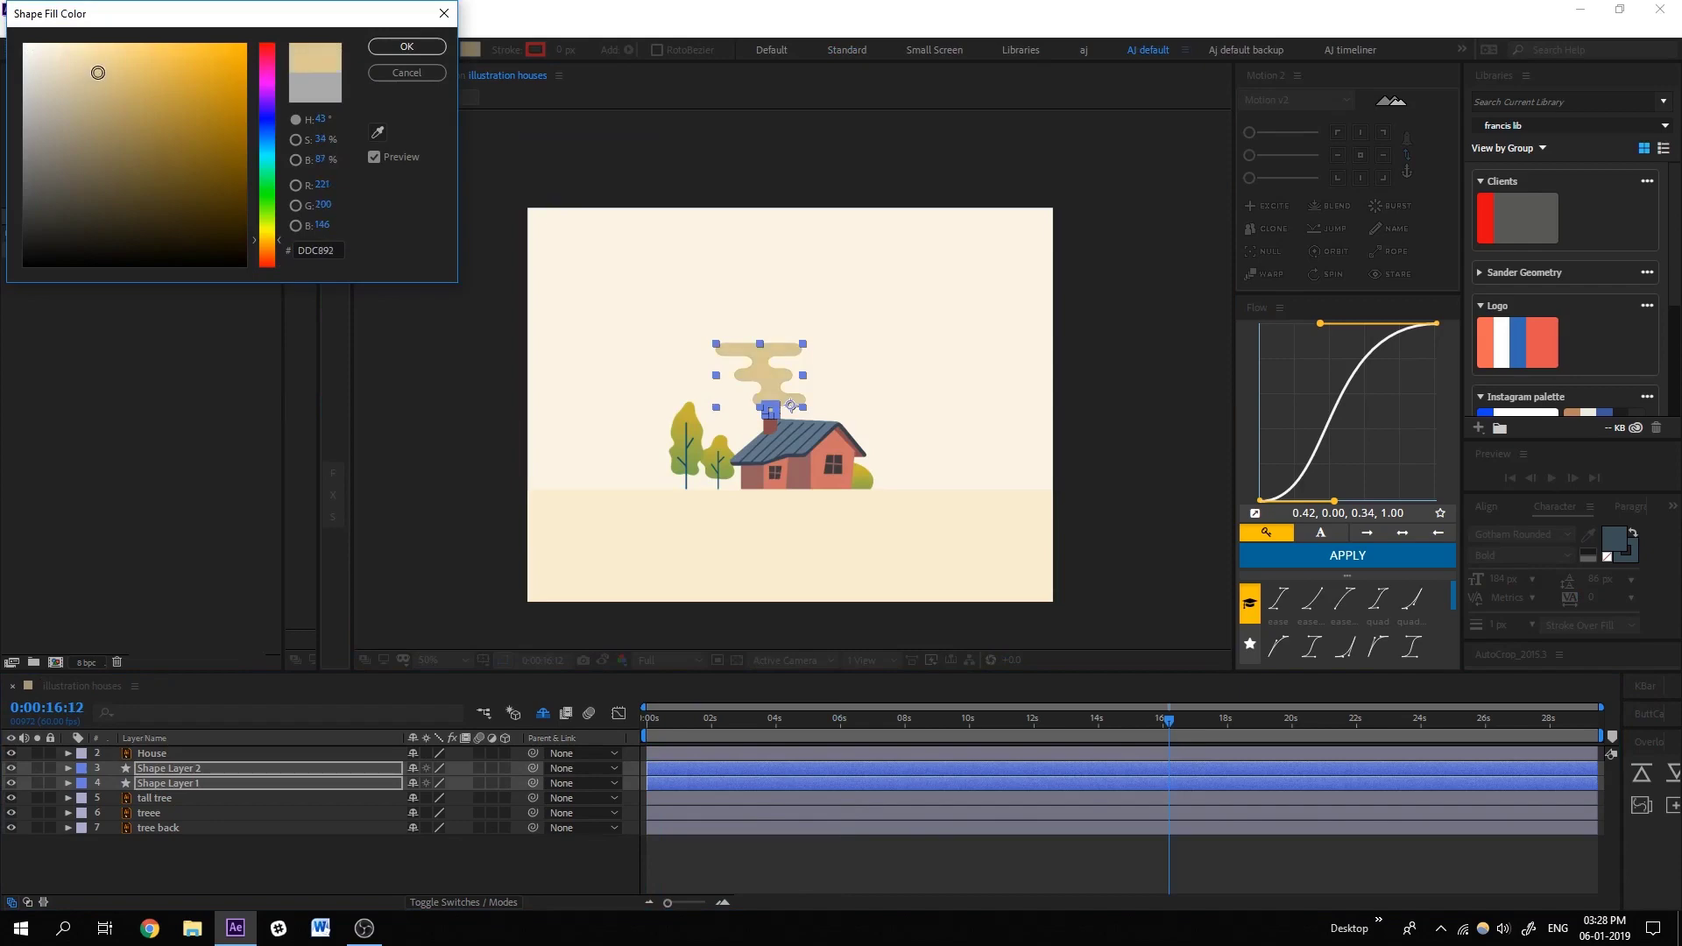
pyautogui.click(407, 47)
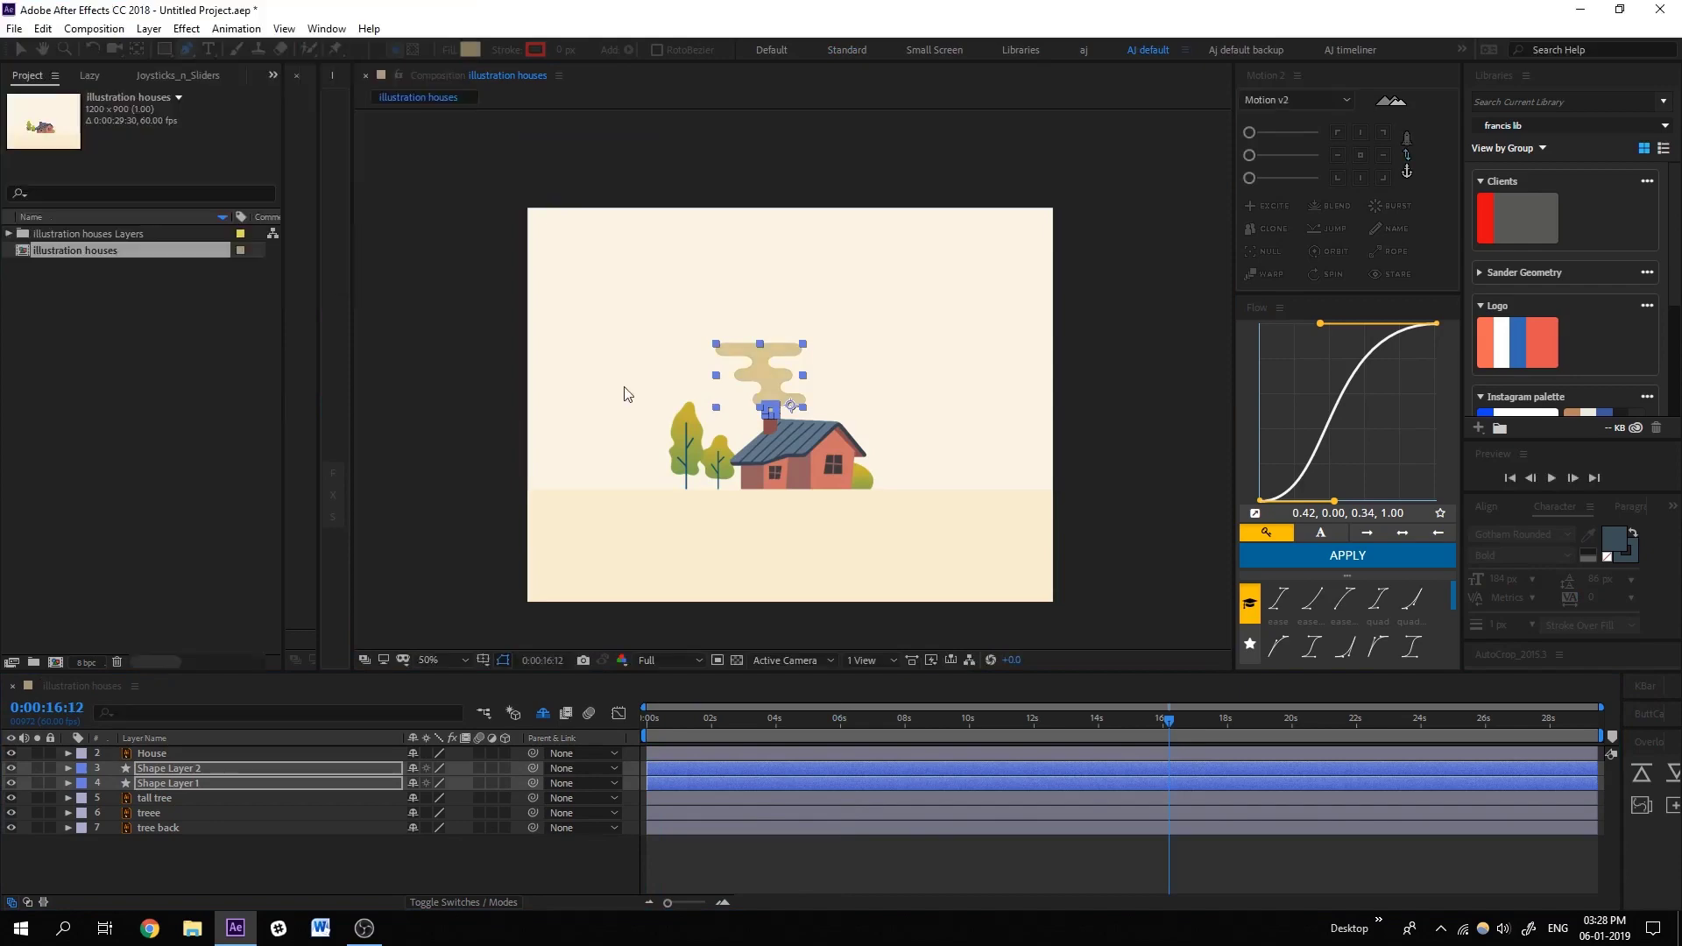
pyautogui.click(1053, 873)
pyautogui.press('space')
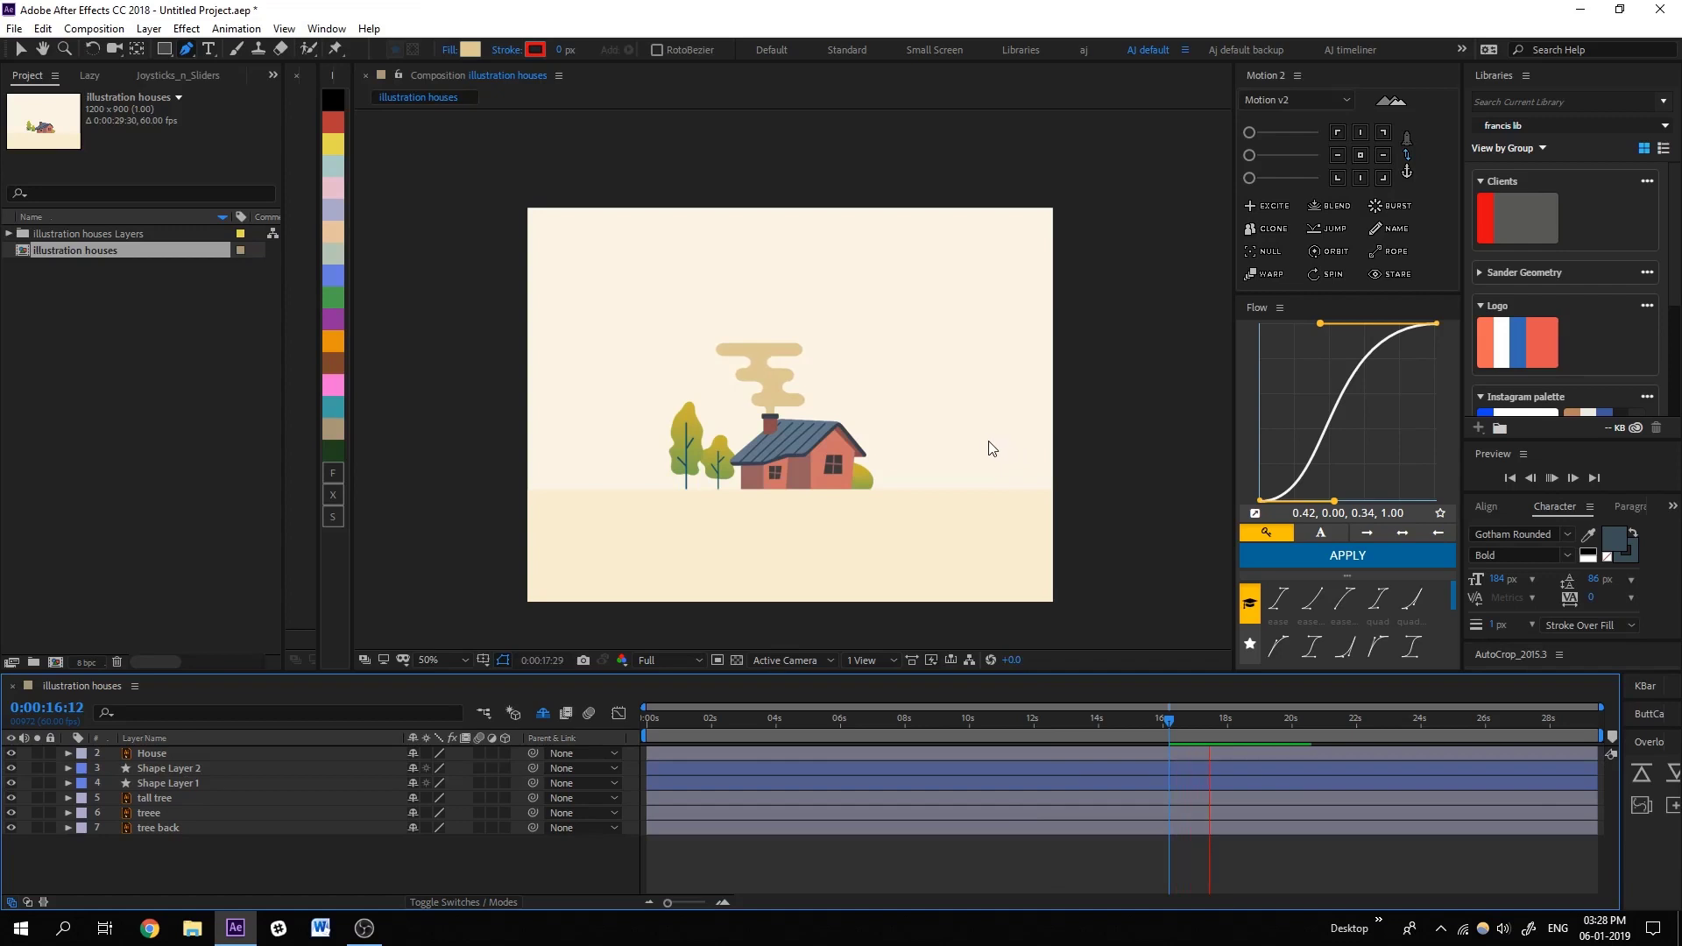
# Add a Repeater to the smoke layer and set its number of copies.
pyautogui.click(207, 768)
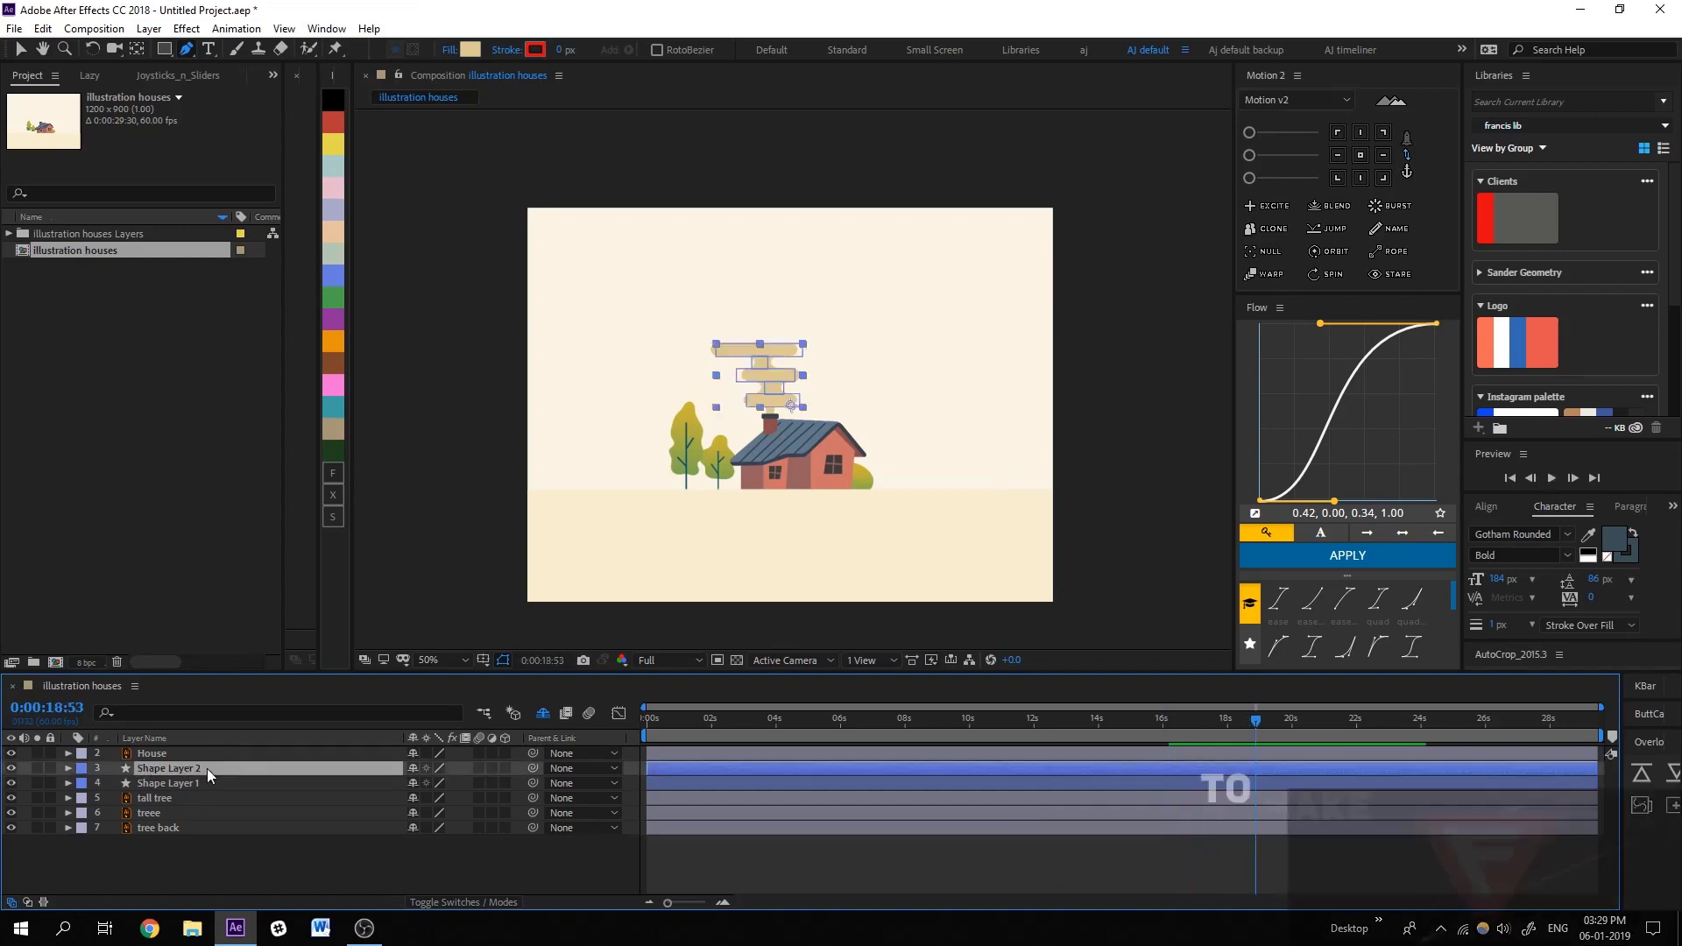
pyautogui.click(67, 769)
pyautogui.press('.')
pyautogui.press('.')
pyautogui.click(513, 768)
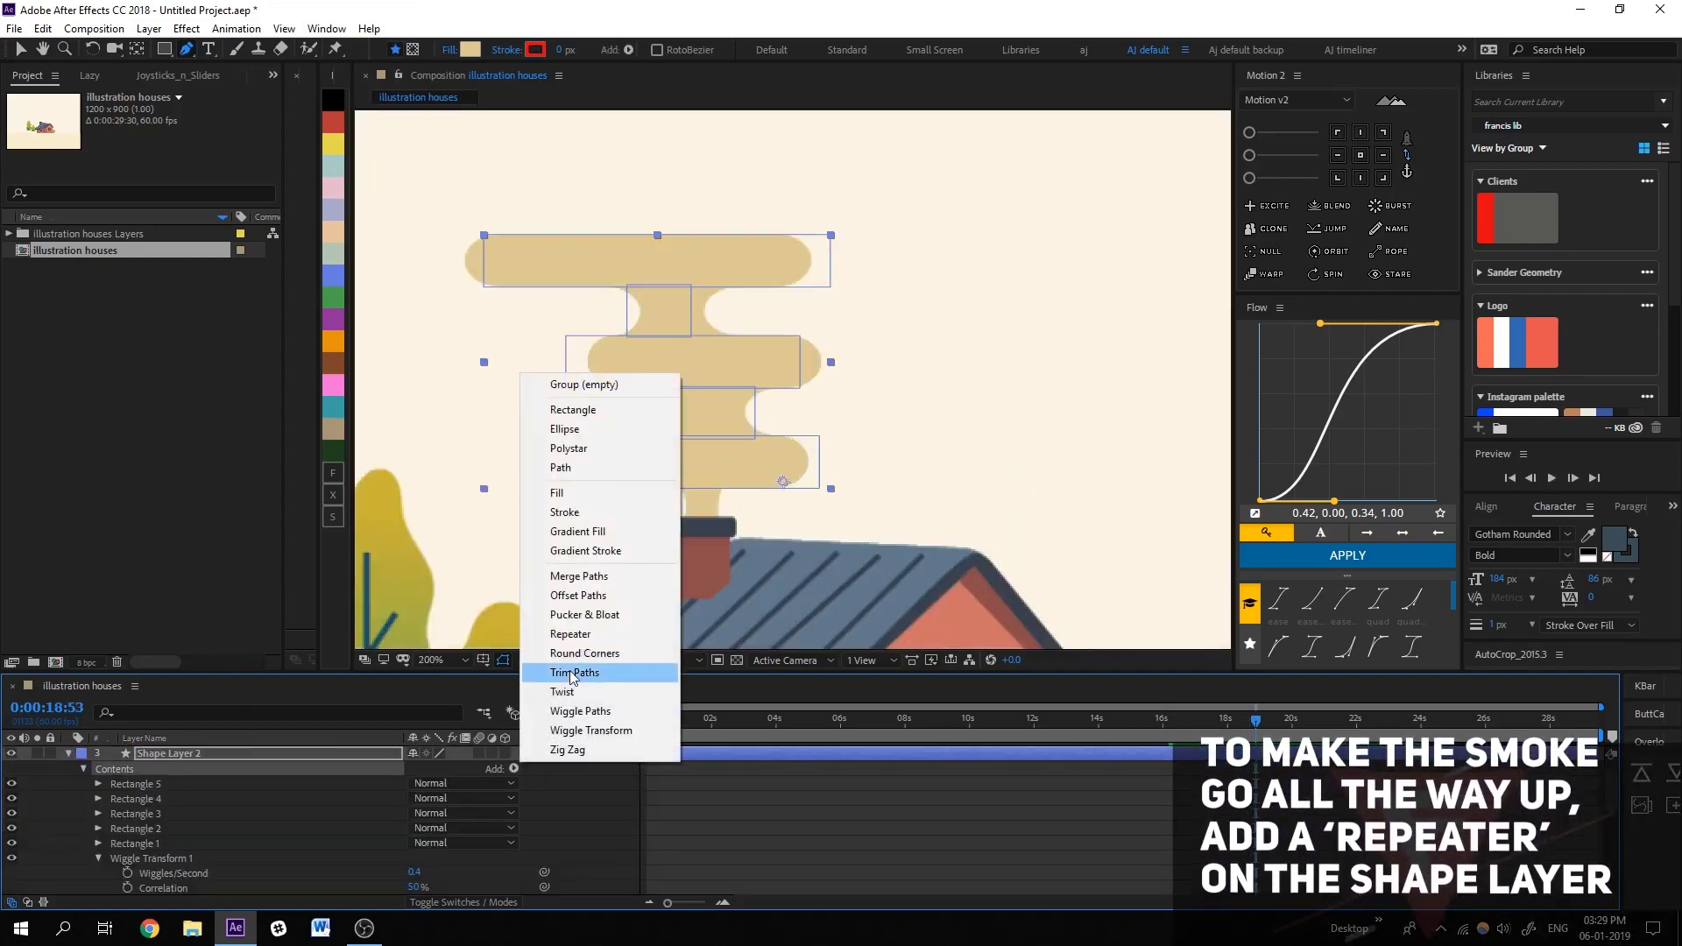
pyautogui.click(570, 634)
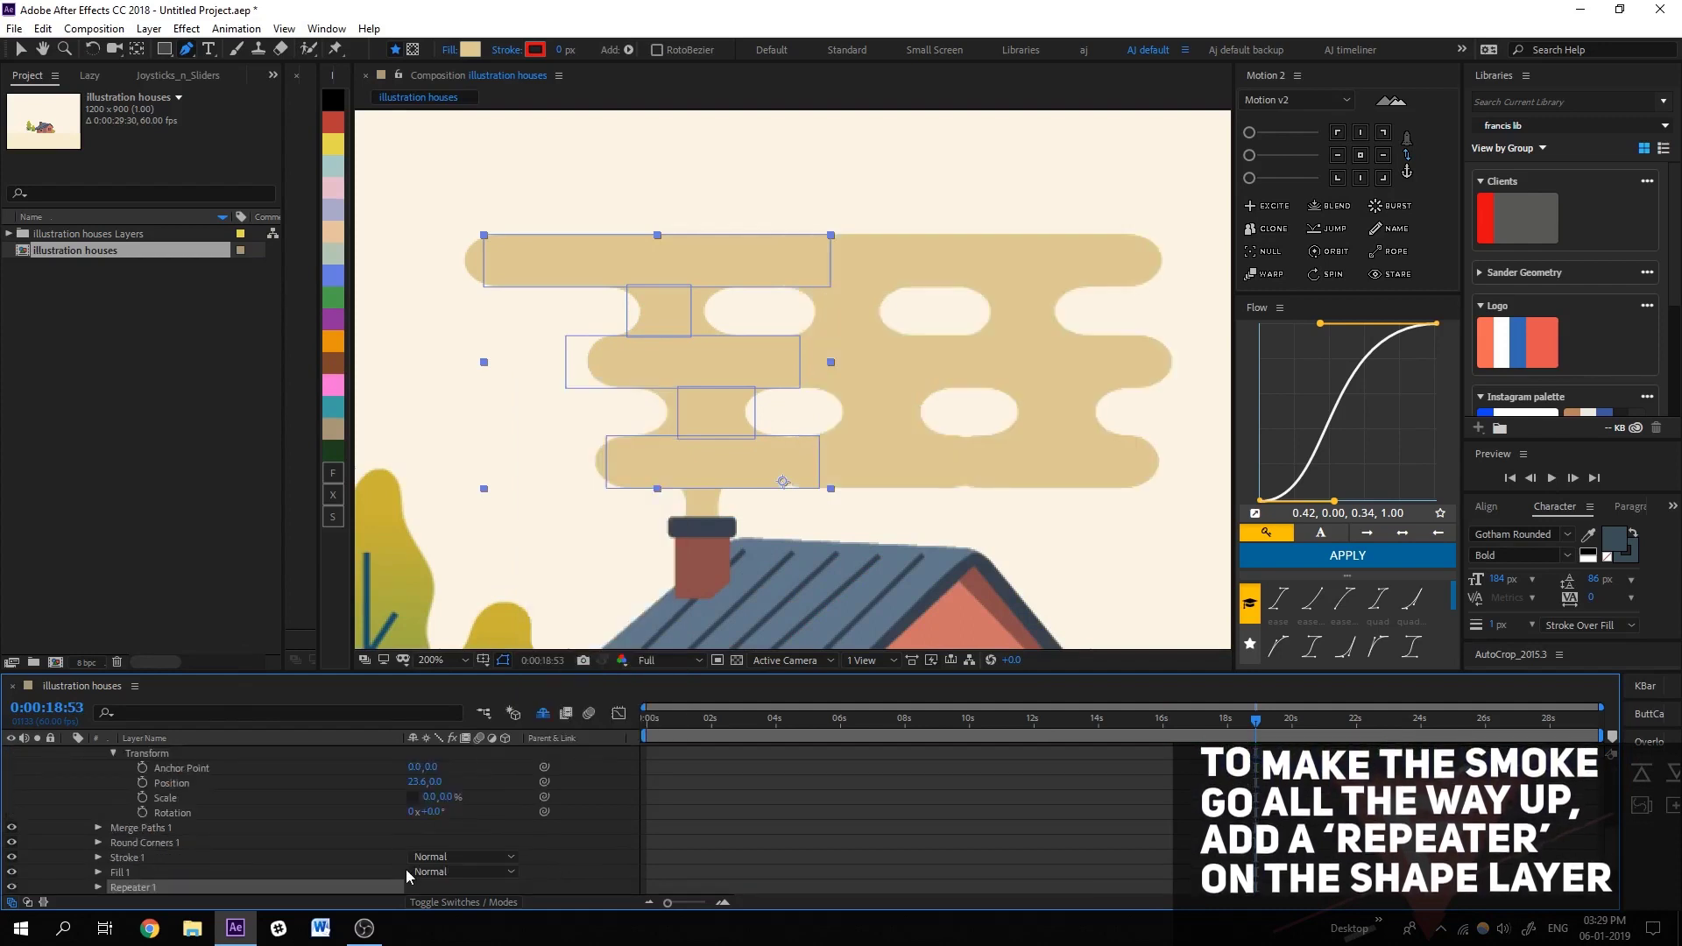
pyautogui.scroll(-2, 407, 870)
pyautogui.click(98, 812)
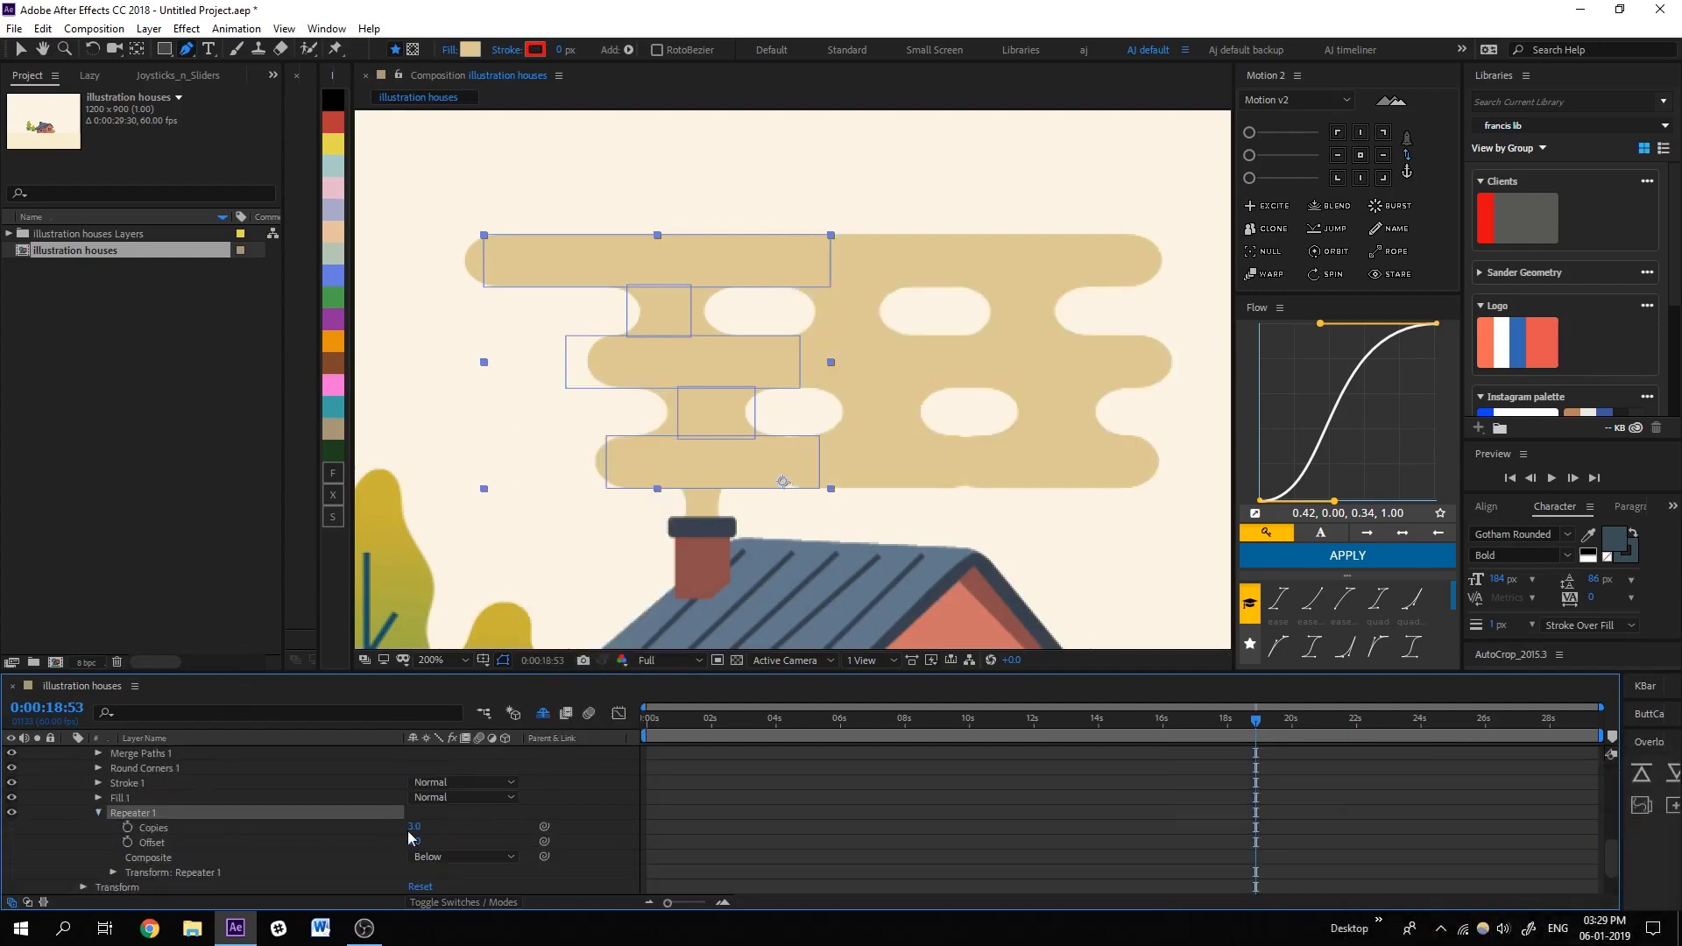
pyautogui.write('0')
pyautogui.press('Return')
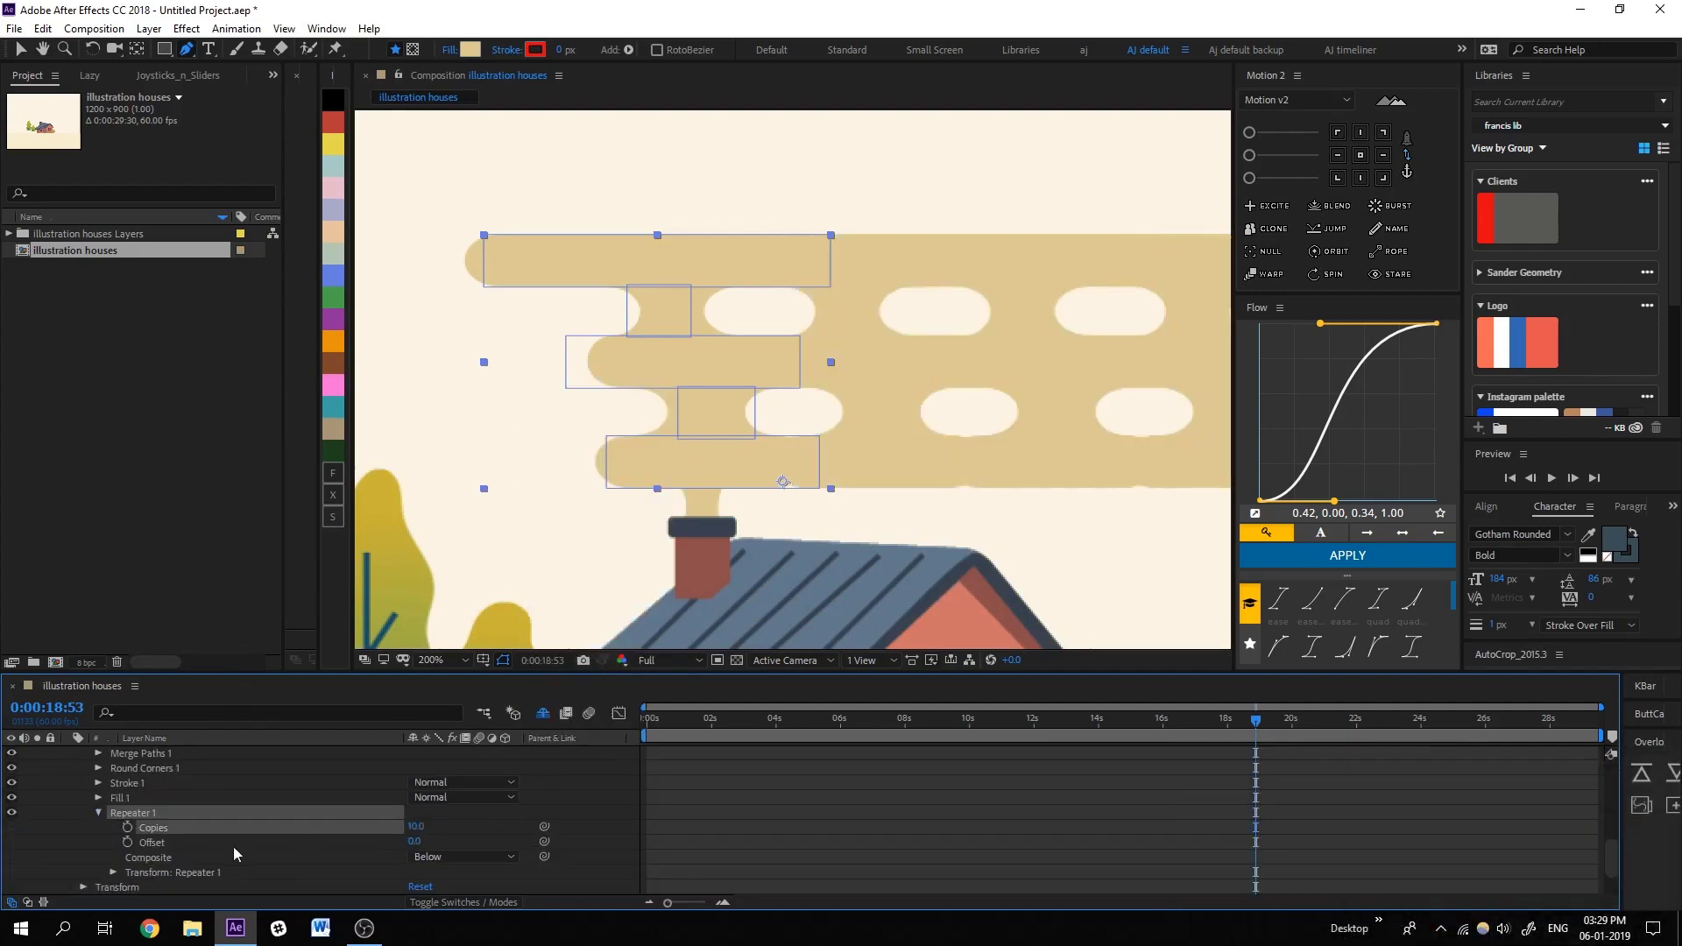
# Set the Repeater position to X 0 and Y -78 to stack copies upward.
pyautogui.click(112, 871)
pyautogui.scroll(-2, 324, 868)
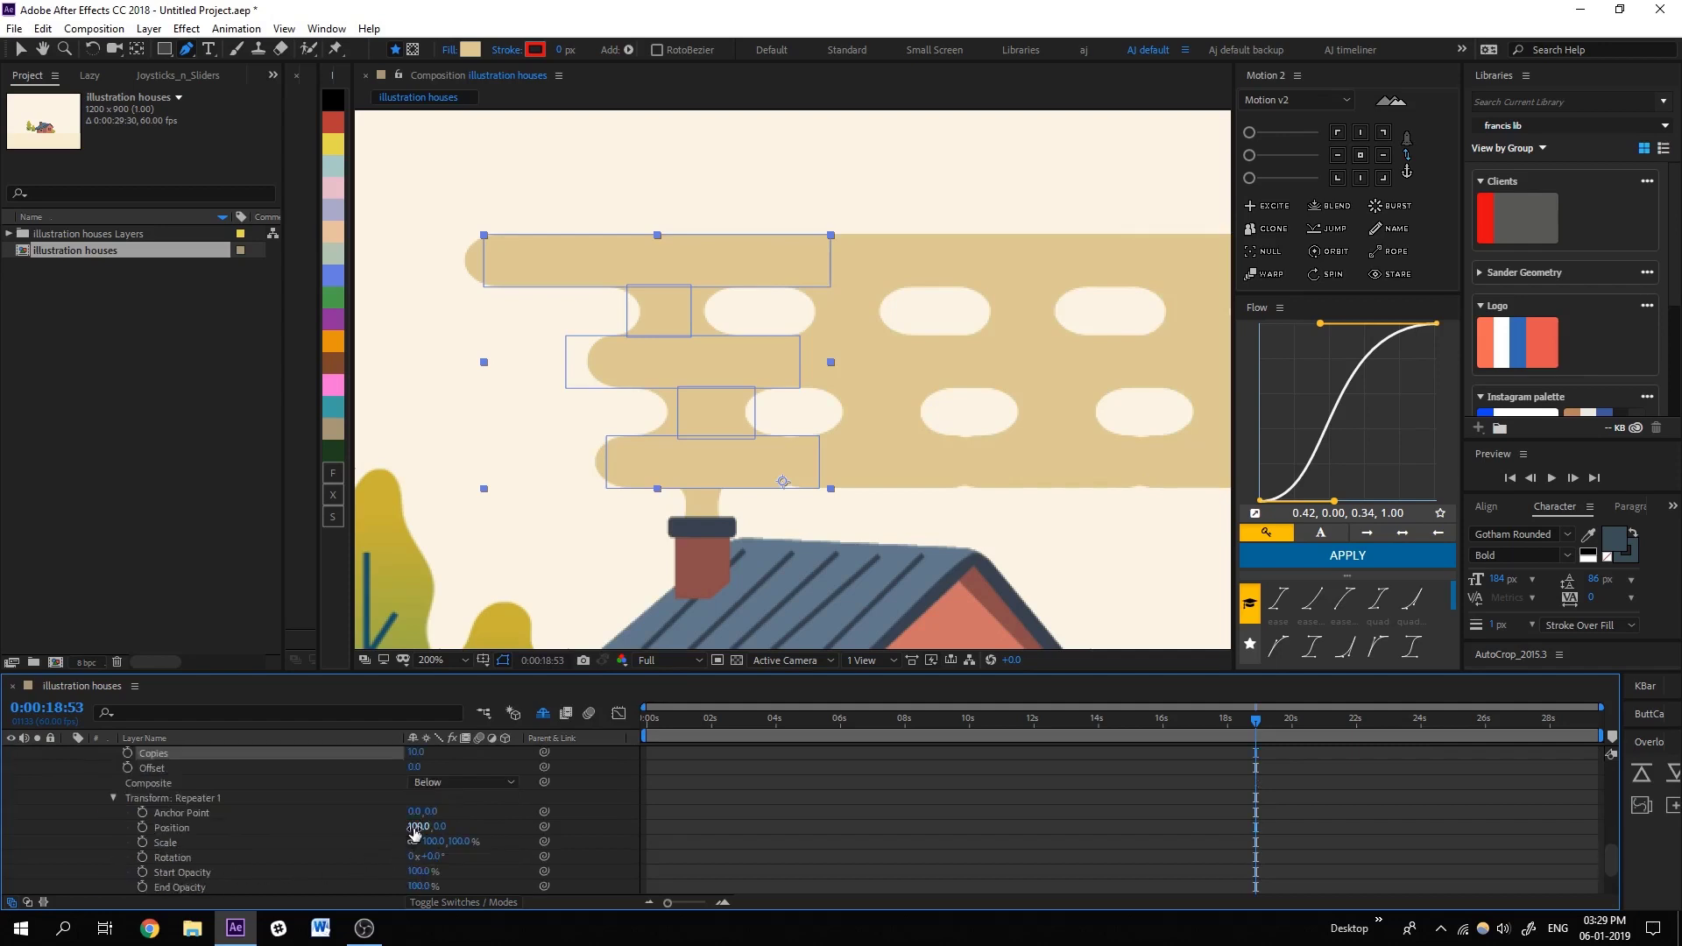
pyautogui.write('0')
pyautogui.press('Return')
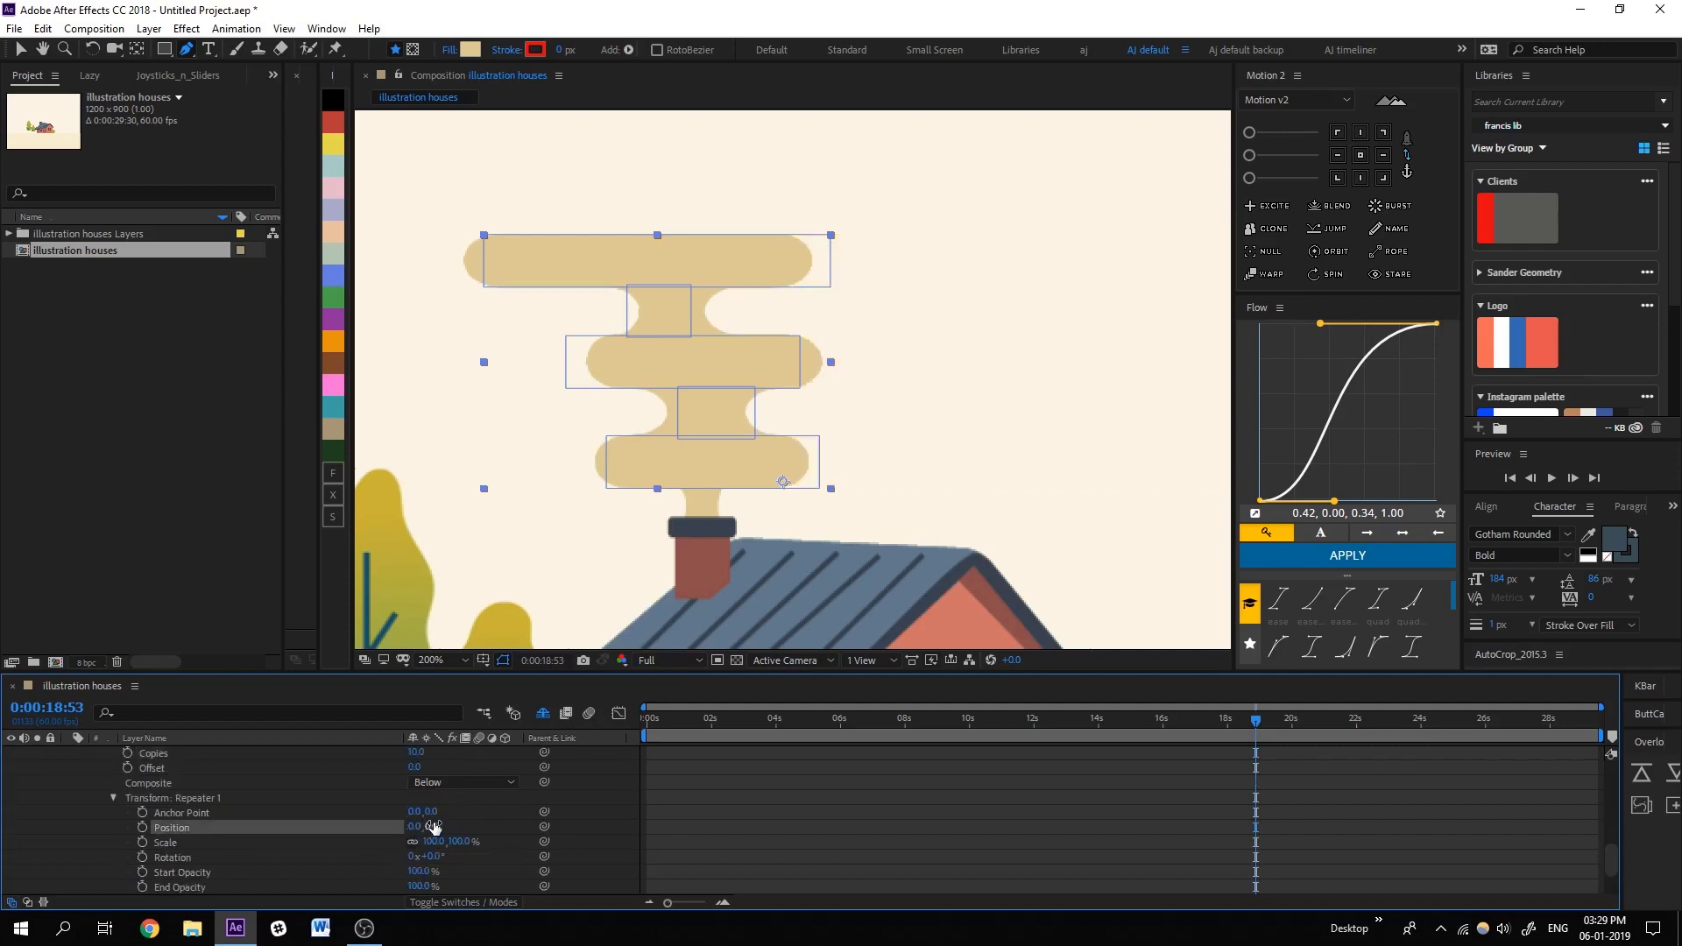
pyautogui.moveTo(433, 826); pyautogui.dragTo(303, 831)
pyautogui.scroll(-3, 668, 624)
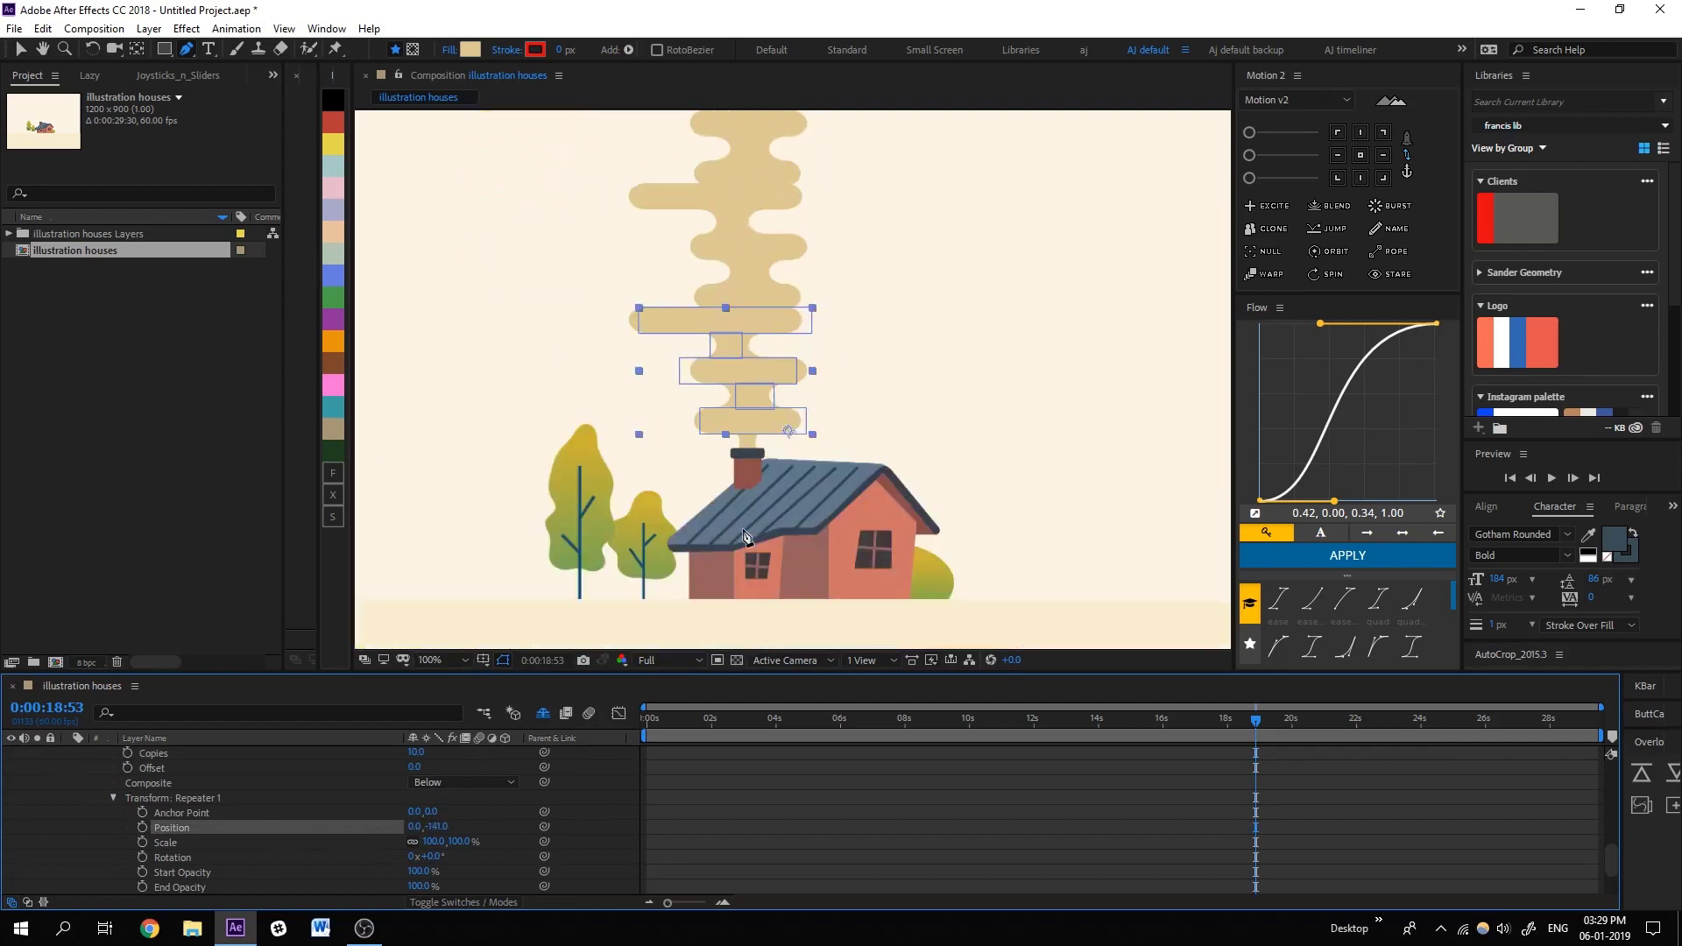
pyautogui.scroll(1, 668, 624)
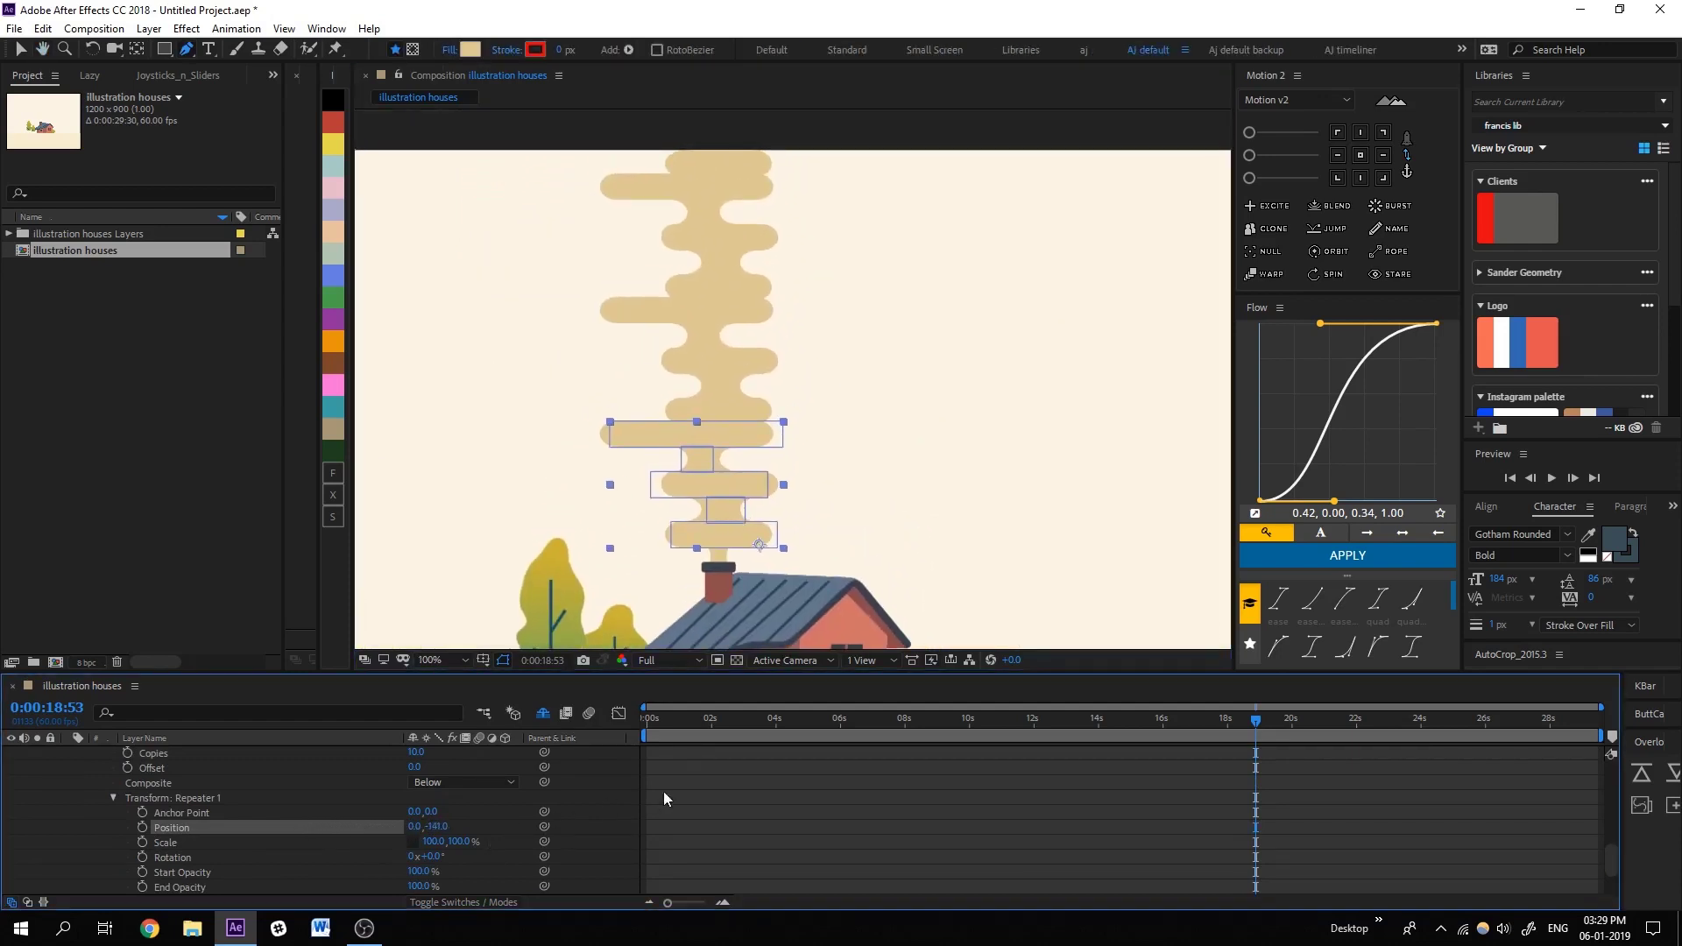
pyautogui.moveTo(769, 717); pyautogui.dragTo(693, 722)
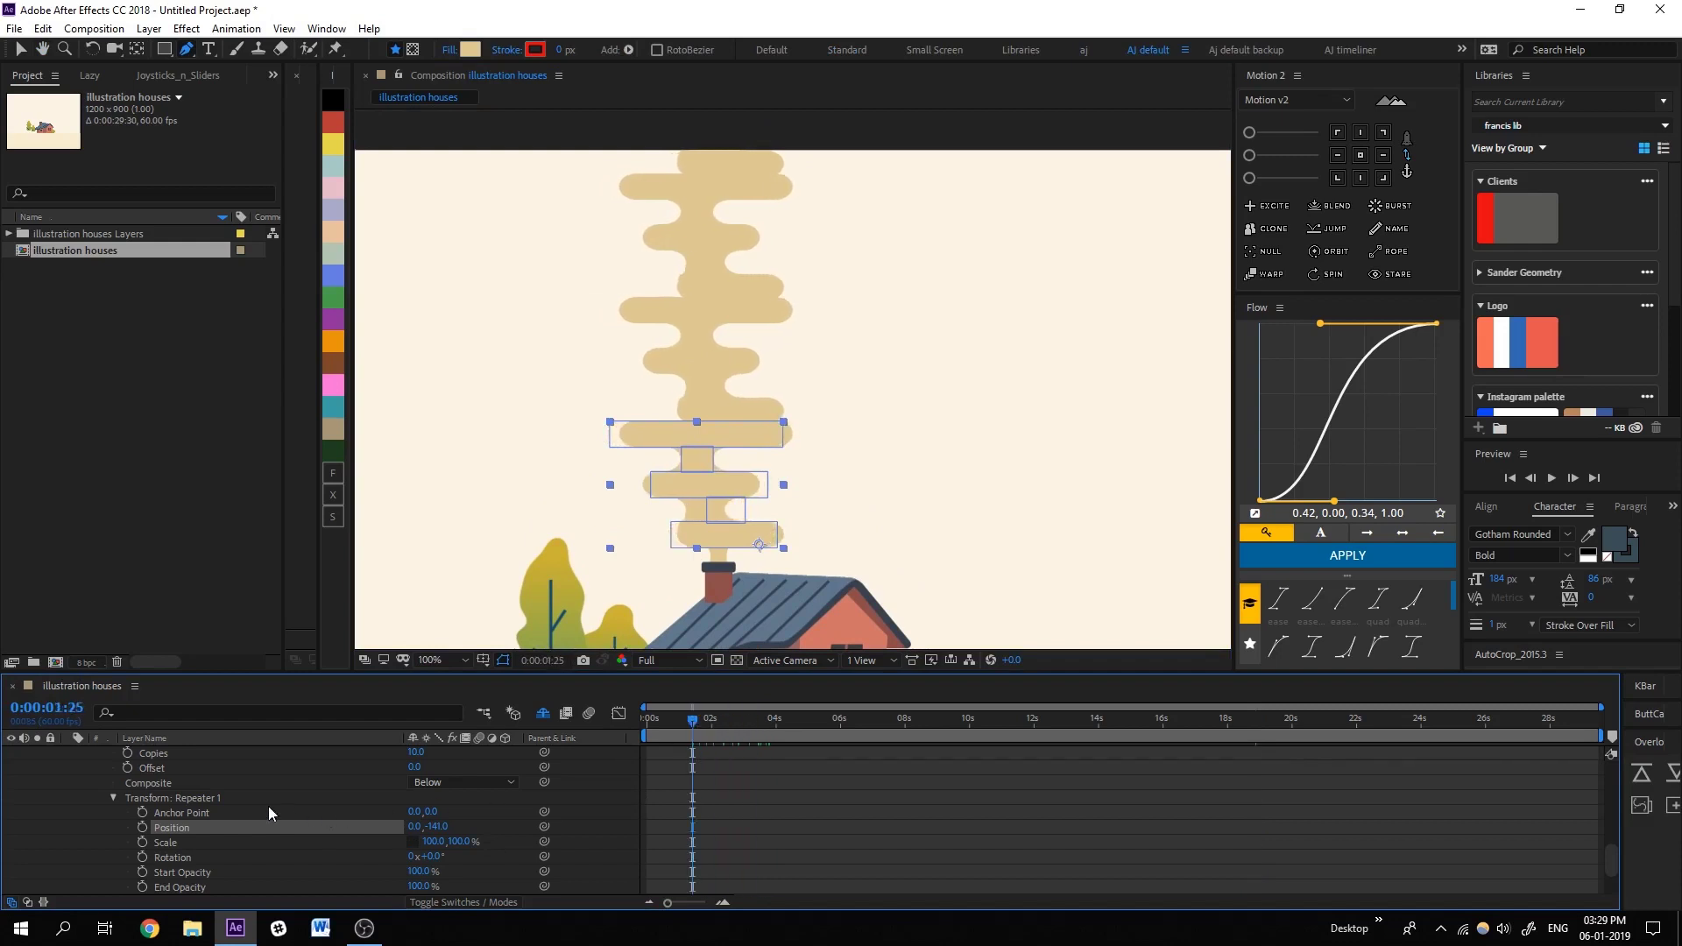
# Move Repeater 1 above Wiggle Transform 1 in the smoke layer's contents.
pyautogui.scroll(1, 112, 797)
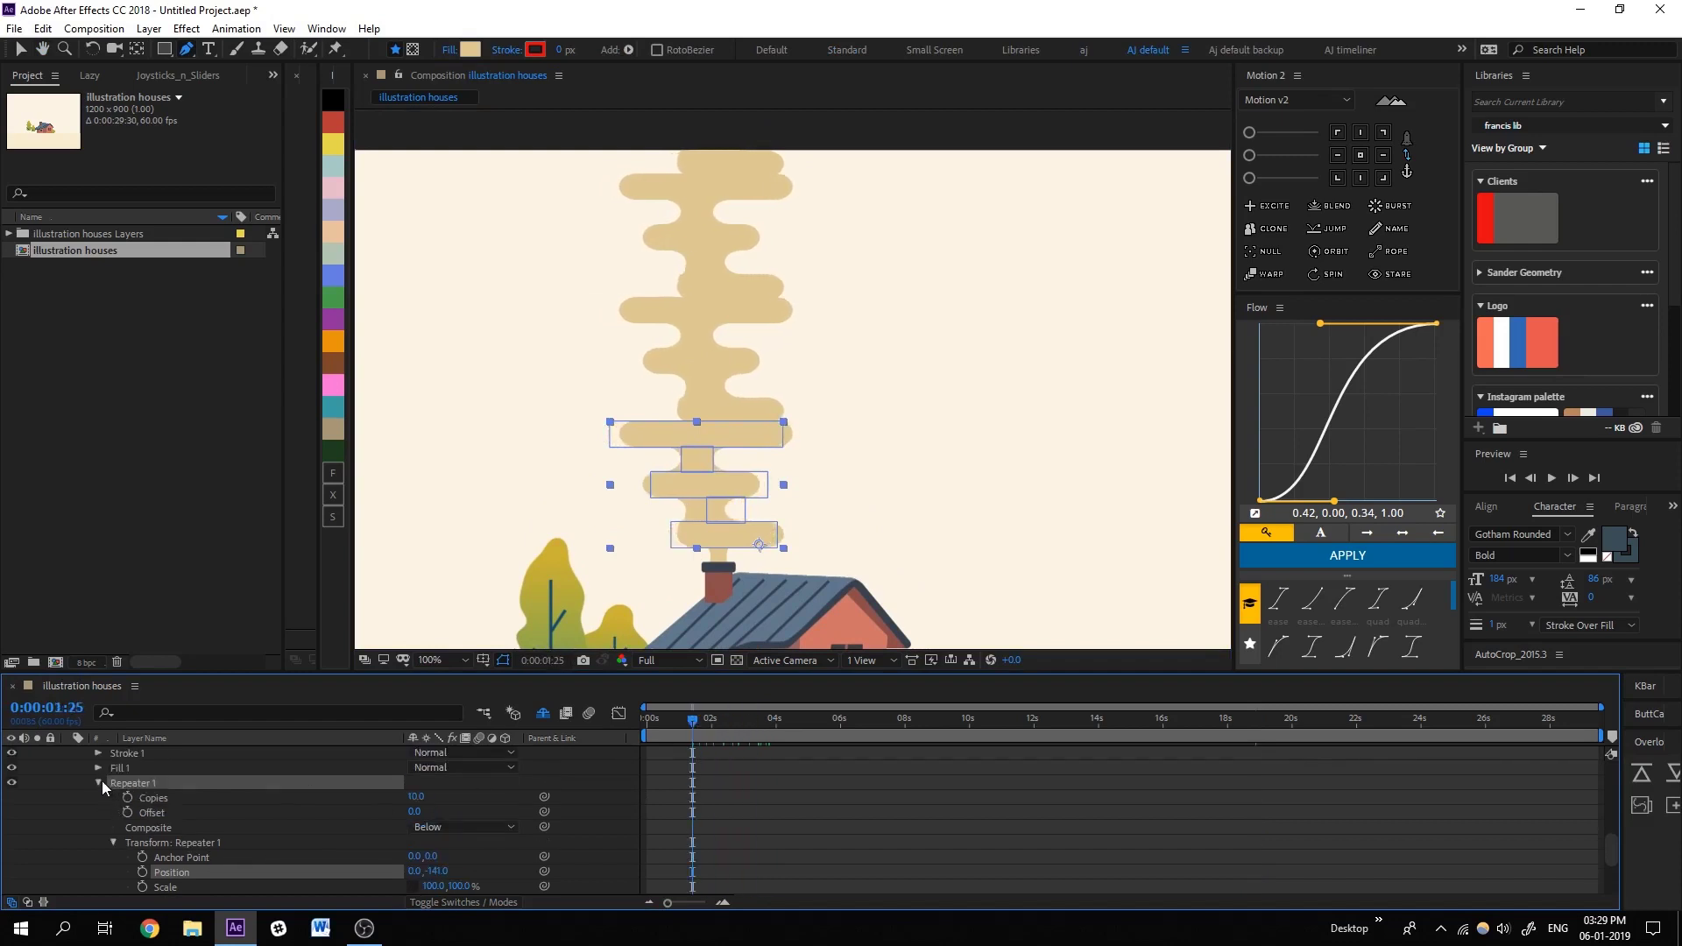
pyautogui.click(98, 782)
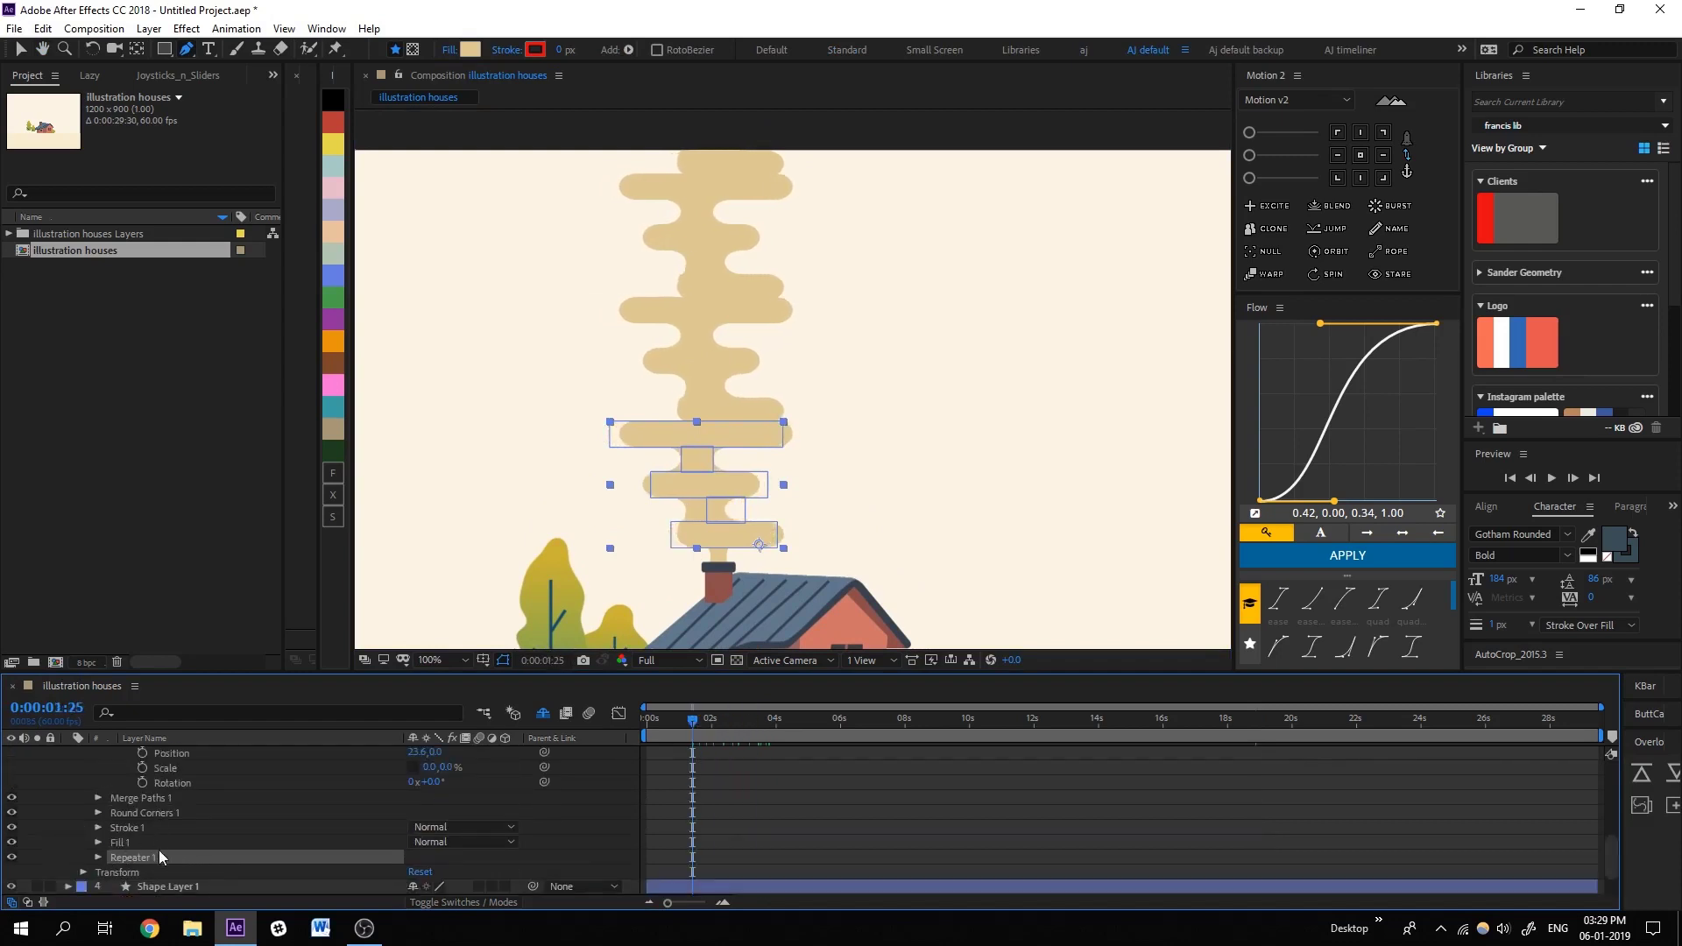
pyautogui.moveTo(150, 859)
pyautogui.mouseDown()
pyautogui.moveTo(162, 765)
pyautogui.moveTo(153, 852)
pyautogui.mouseUp()
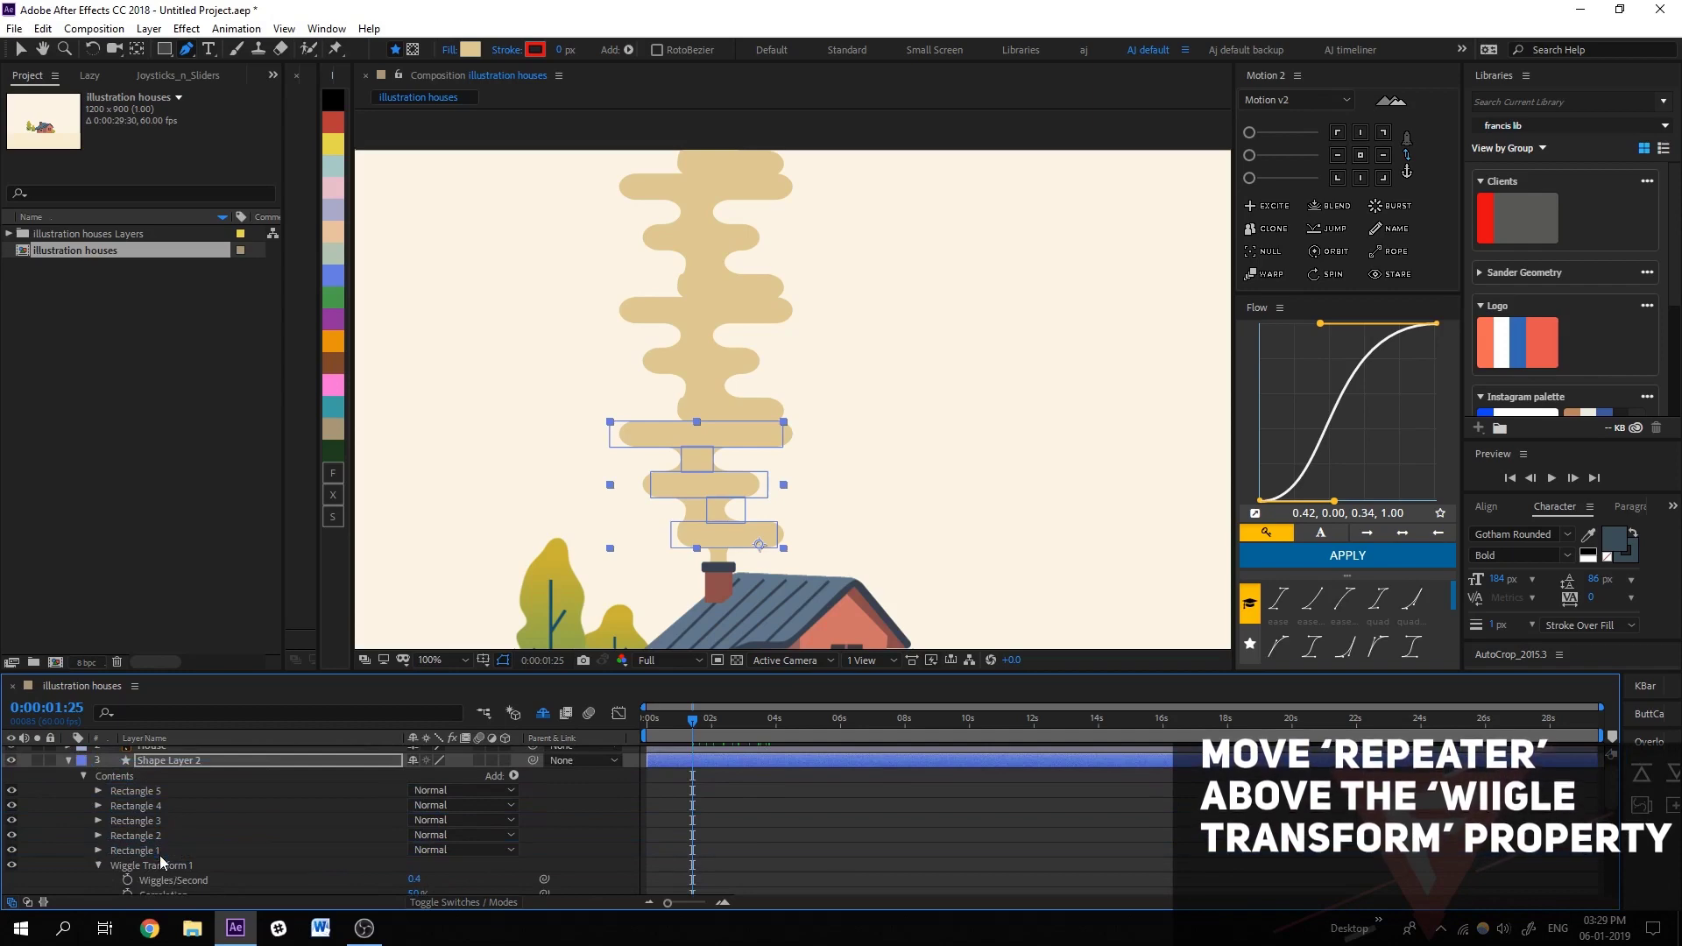
pyautogui.moveTo(153, 852); pyautogui.dragTo(159, 855)
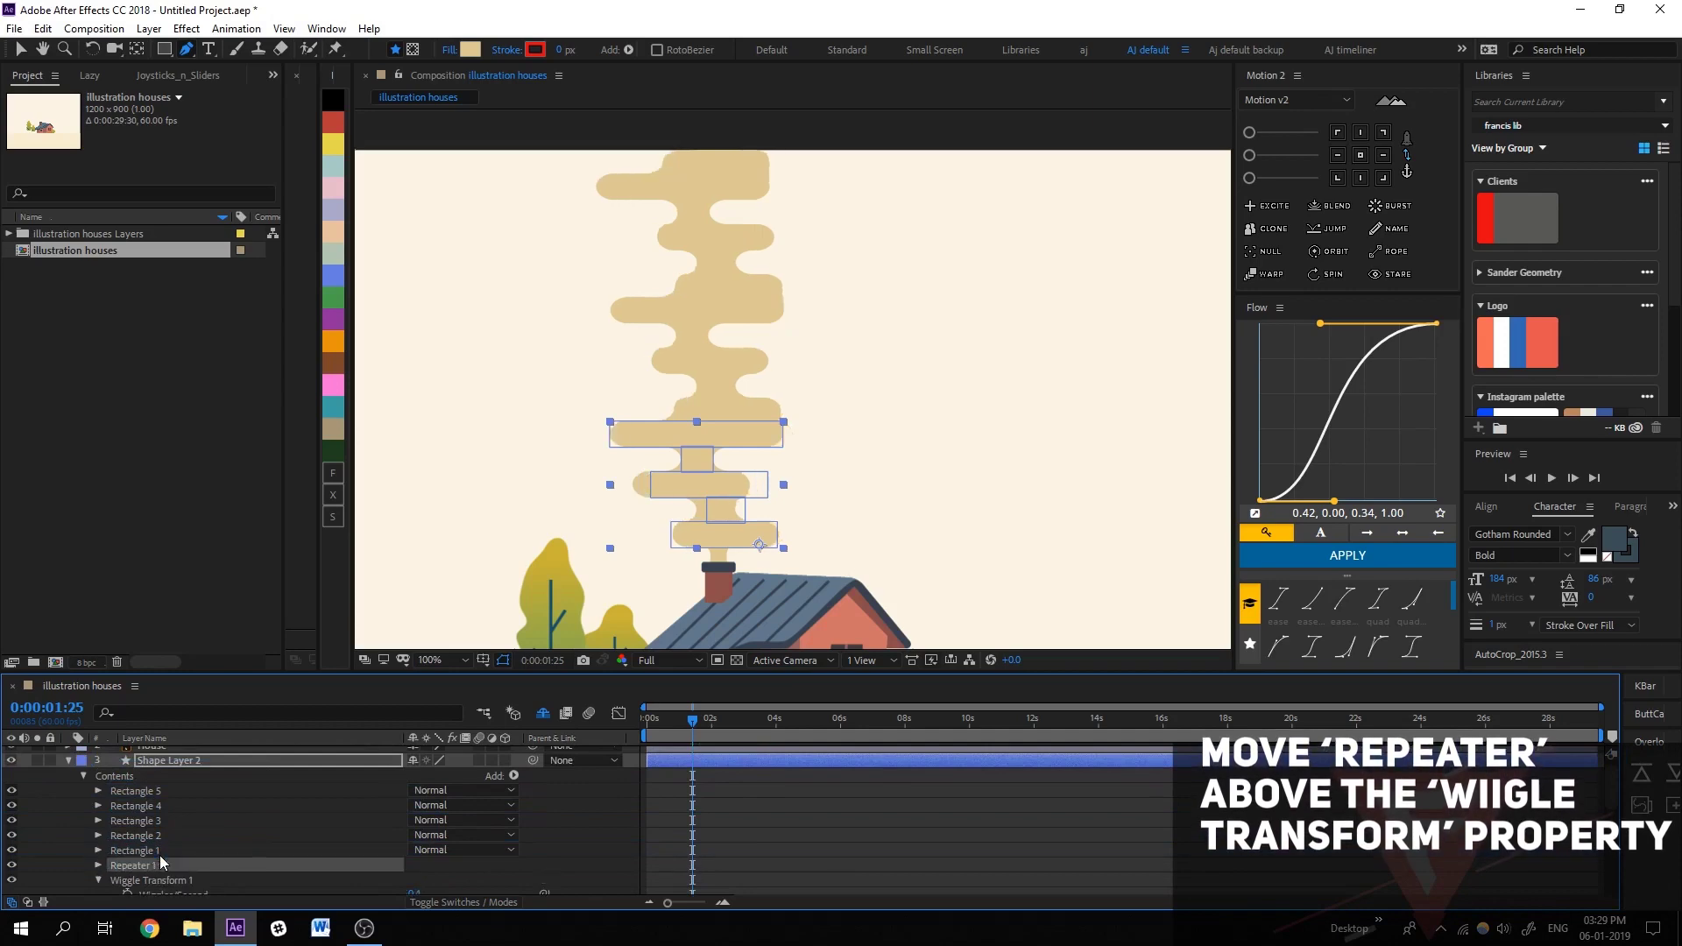
pyautogui.click(98, 865)
pyautogui.scroll(-3, 124, 862)
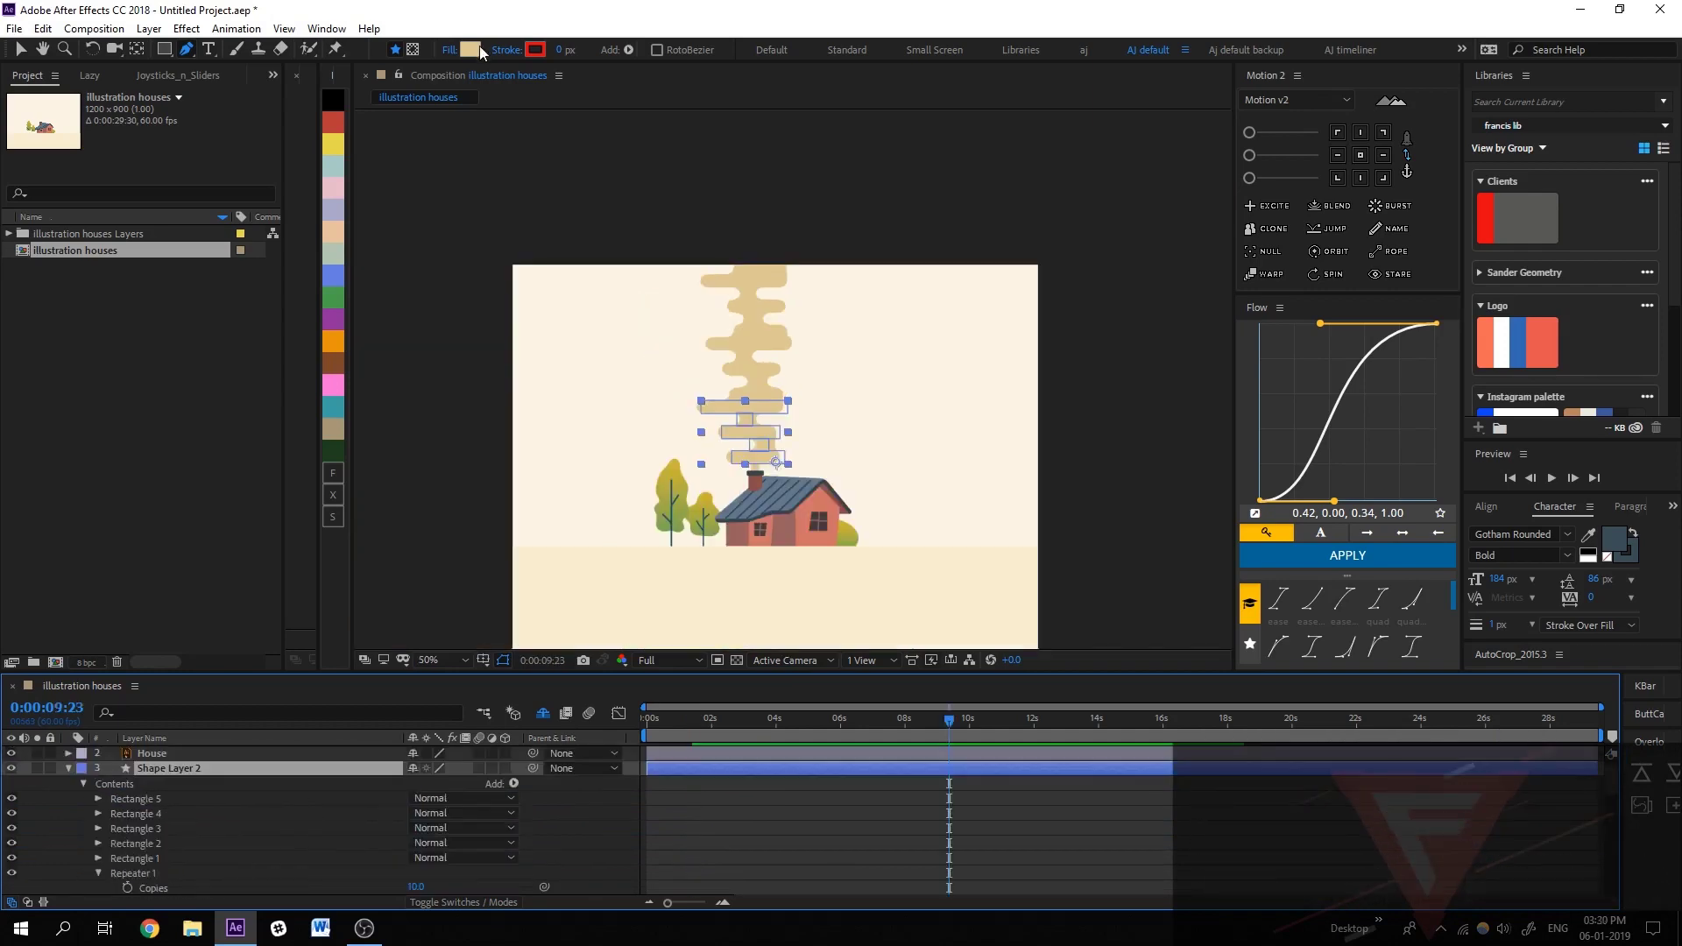
# Change the repeated smoke's fill to a light grey.
pyautogui.click(471, 49)
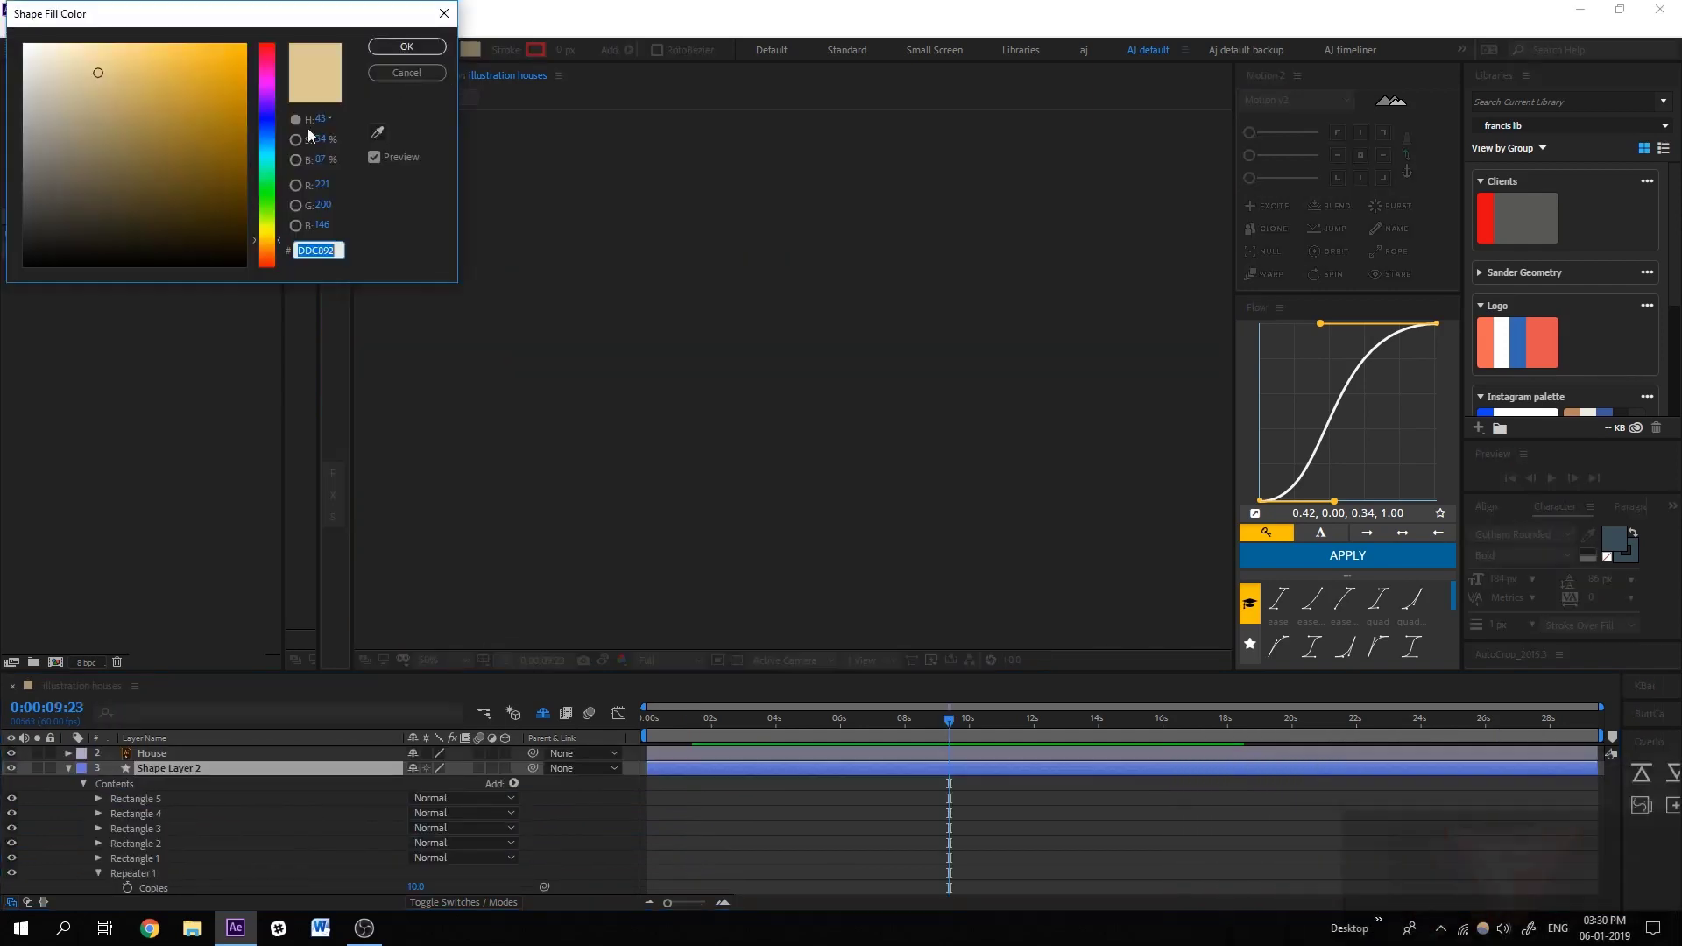
pyautogui.moveTo(94, 67); pyautogui.dragTo(23, 99)
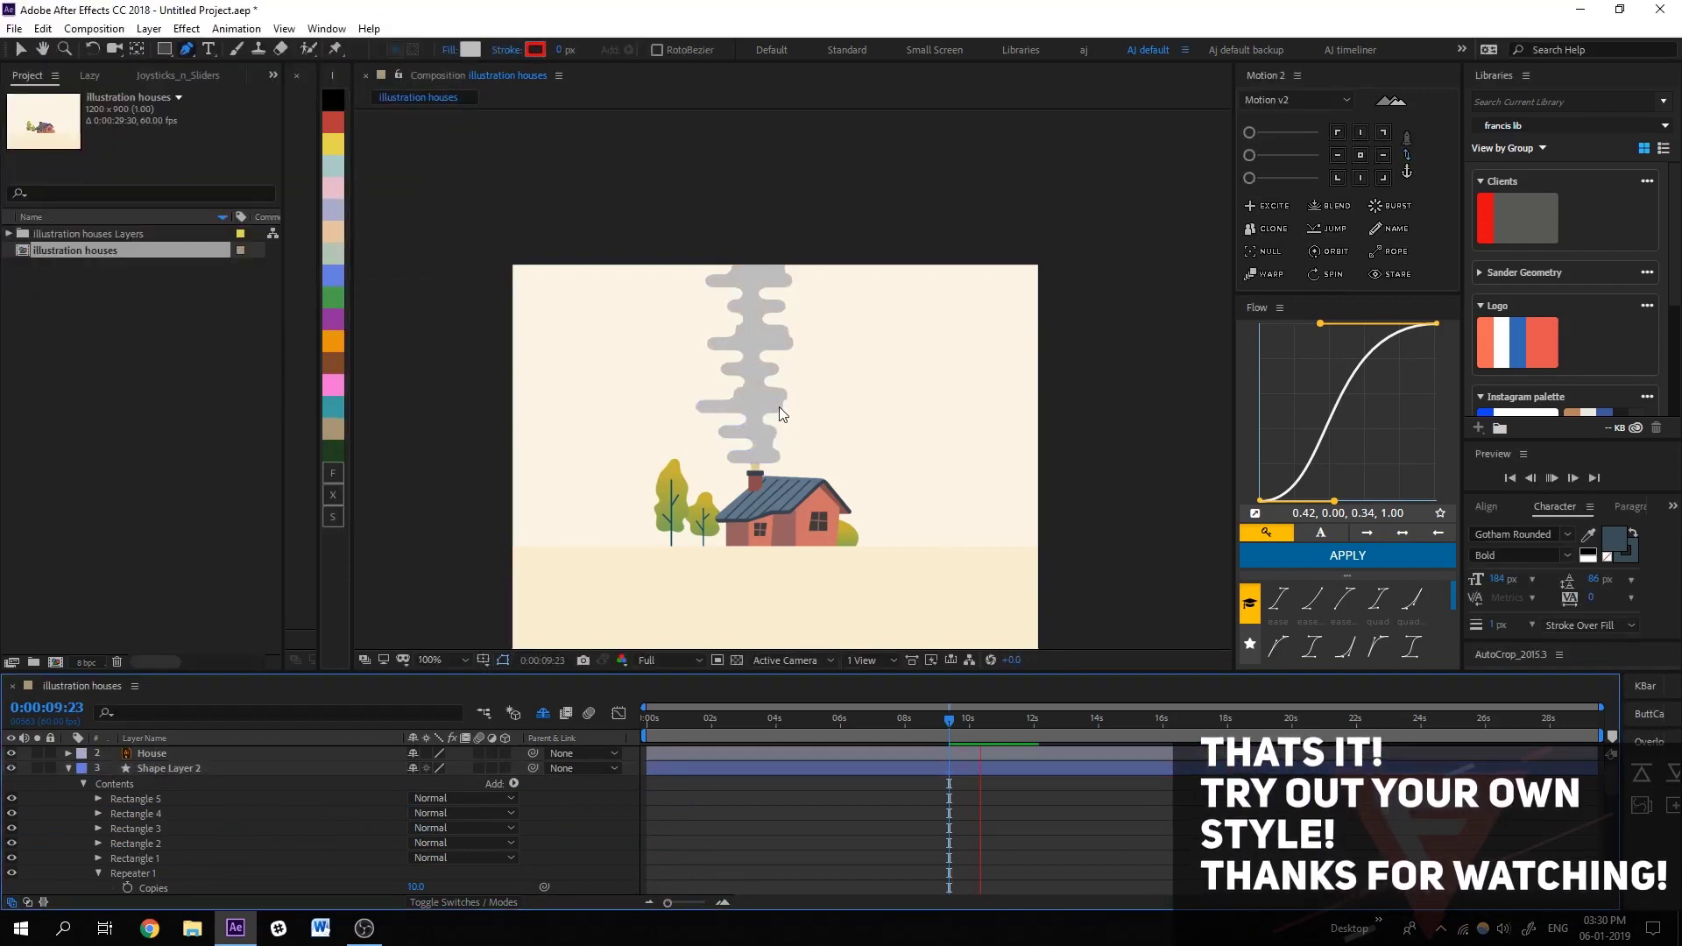
pyautogui.scroll(2, 779, 407)
pyautogui.scroll(-2, 781, 480)
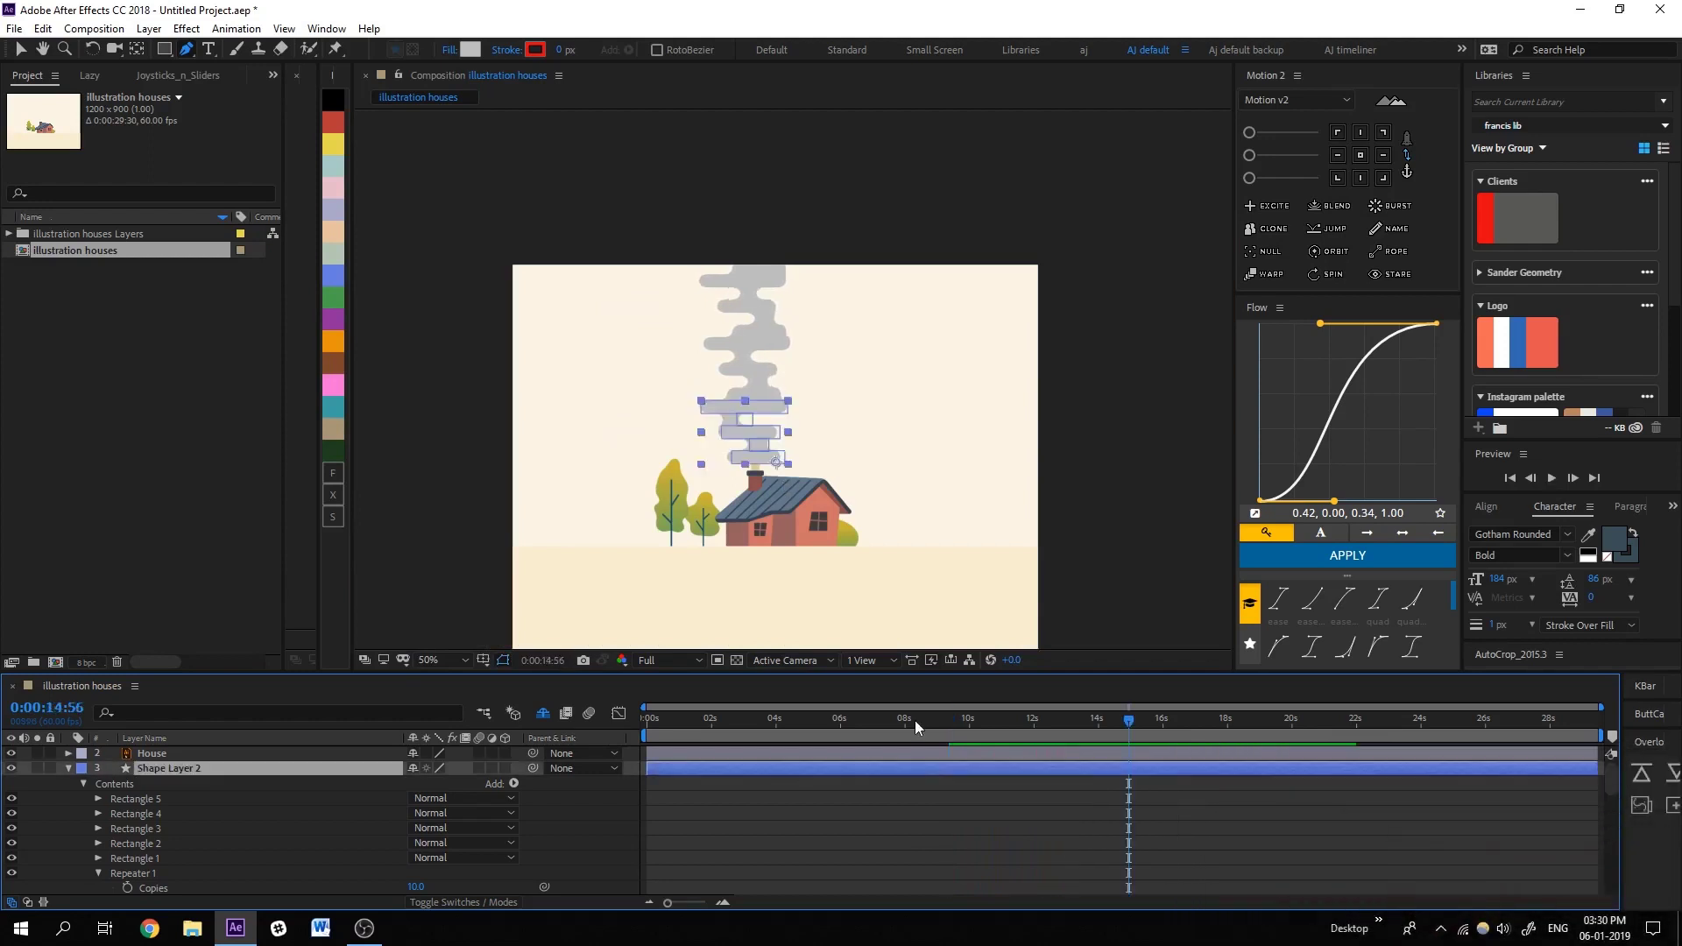
pyautogui.scroll(4, 777, 452)
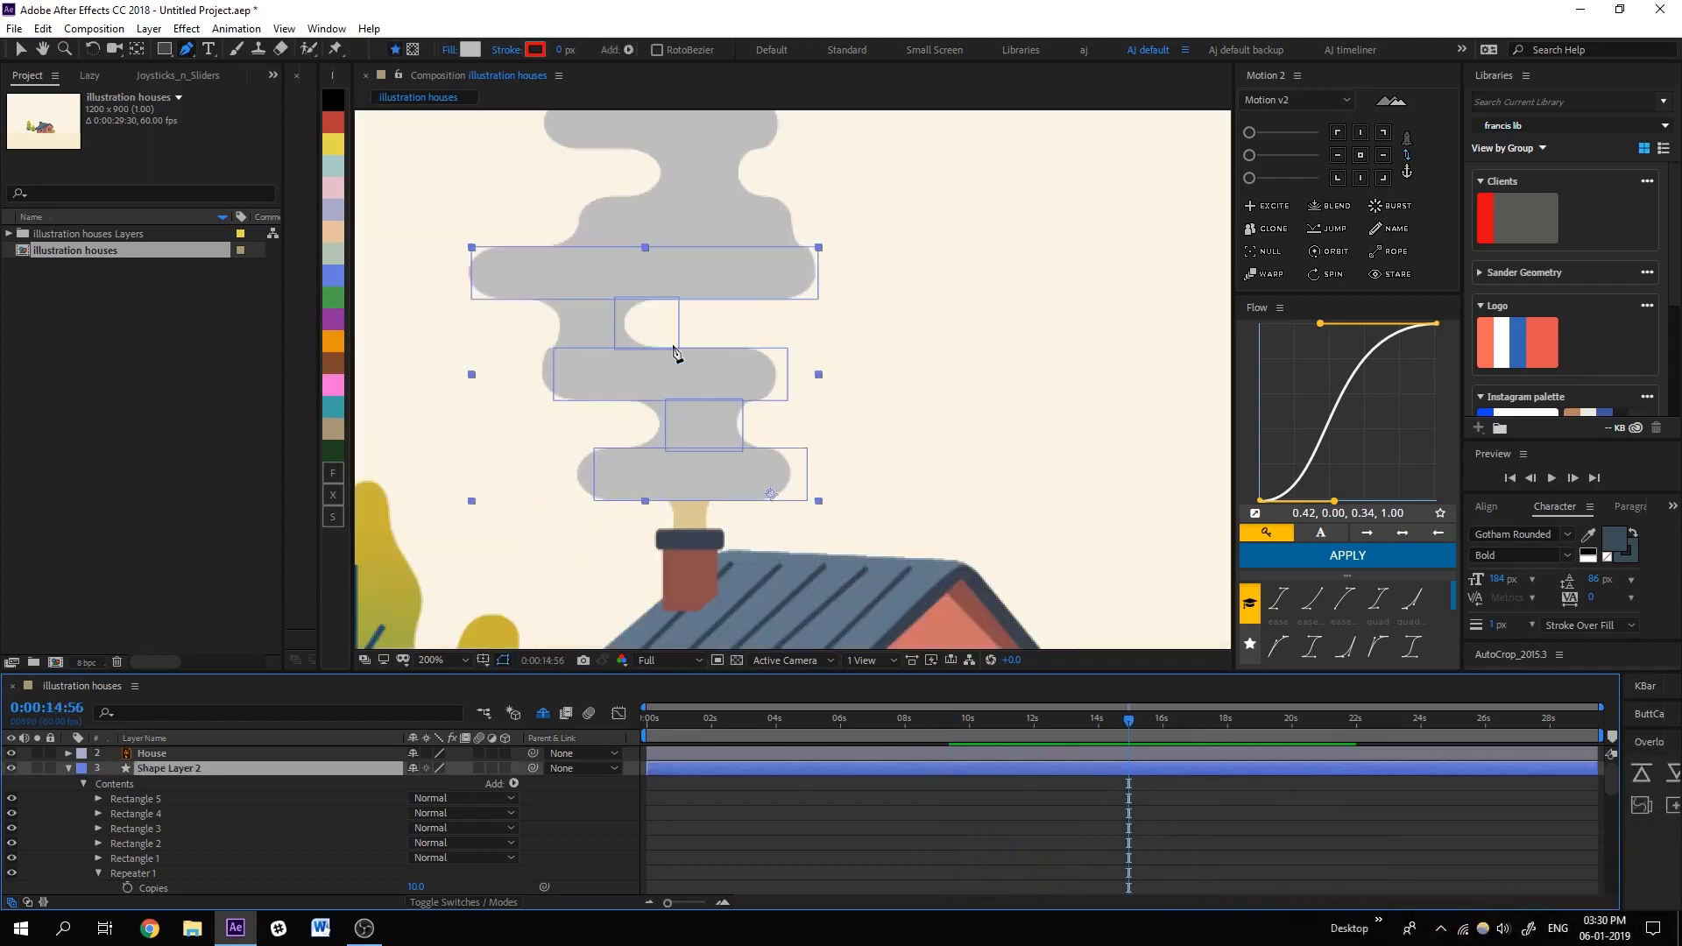
# Narrow the top smoke box Rectangle 5 and bottom box Rectangle 1.
pyautogui.press('v')
pyautogui.click(668, 287)
pyautogui.moveTo(818, 273); pyautogui.dragTo(605, 276)
pyautogui.scroll(-2, 603, 272)
pyautogui.click(890, 819)
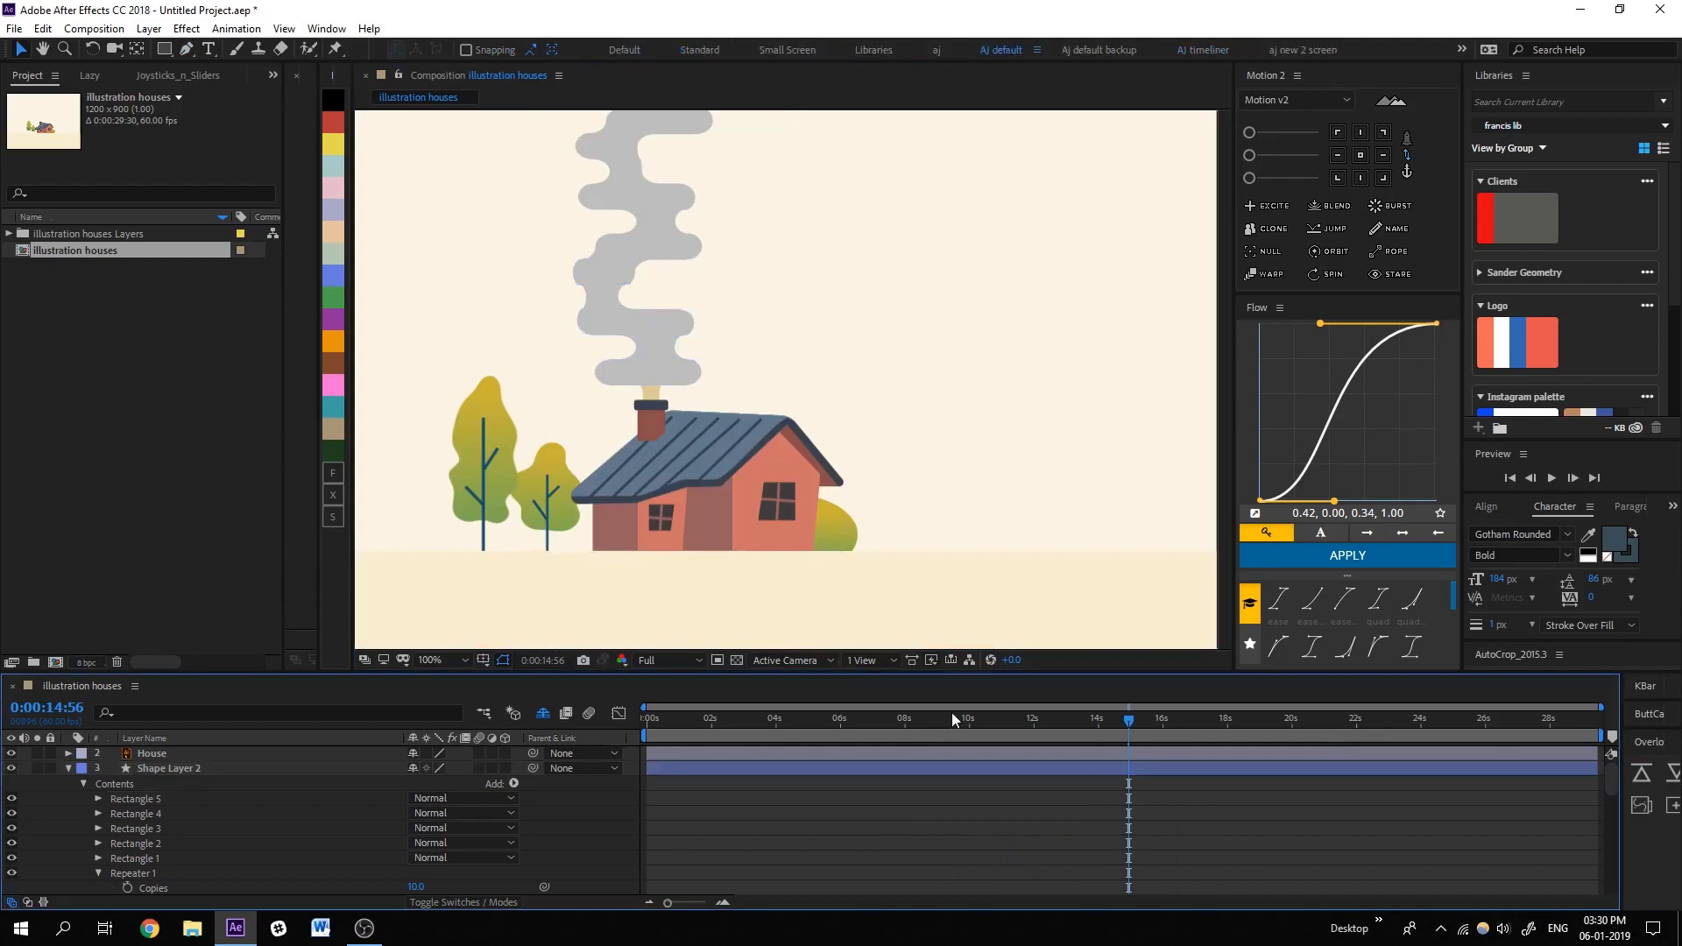
pyautogui.click(671, 373)
pyautogui.moveTo(710, 374); pyautogui.dragTo(690, 378)
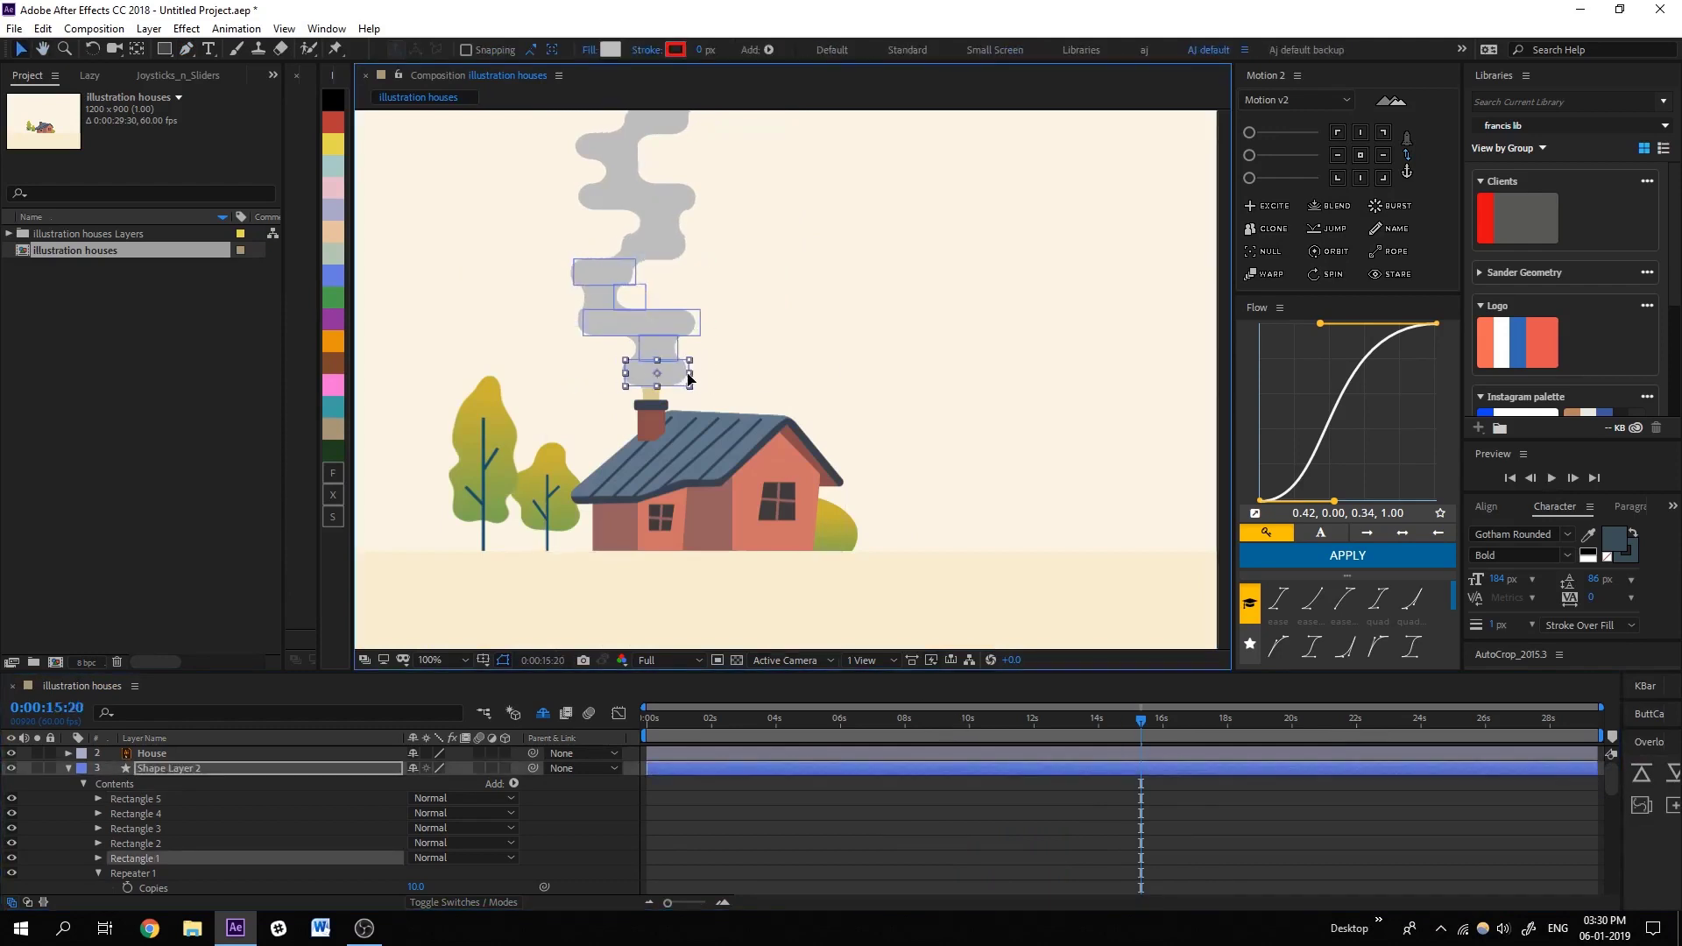
# Shift Rectangle 4 right, nudge Rectangle 5 into line, and preview the smoke.
pyautogui.click(662, 349)
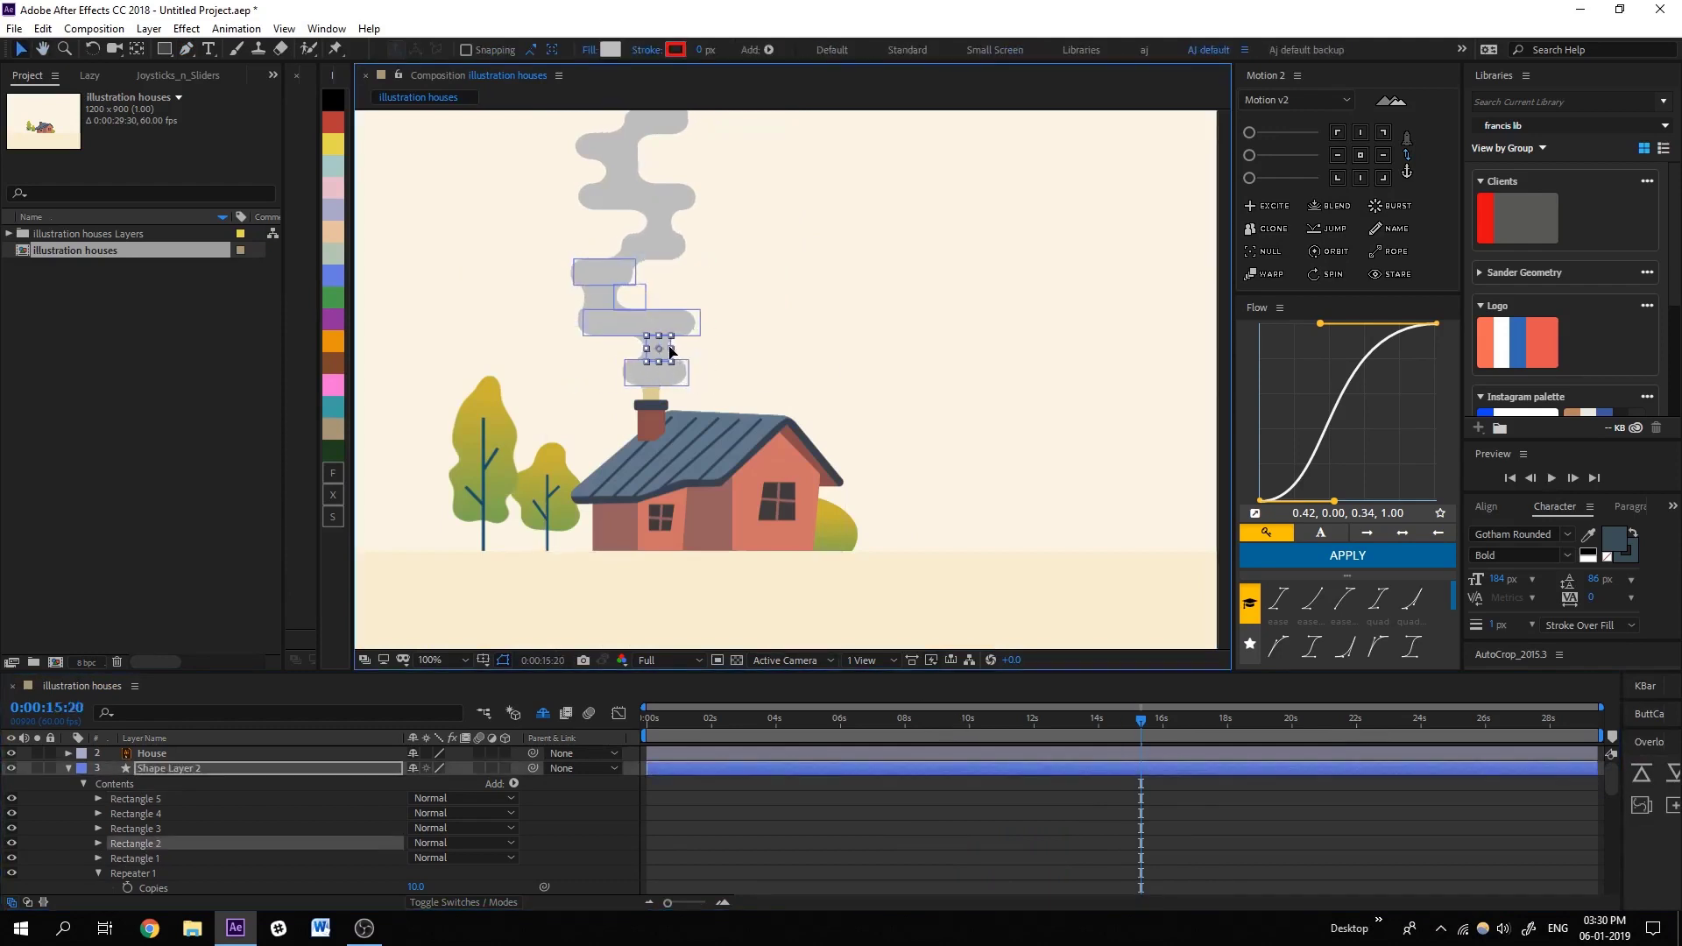
pyautogui.click(622, 302)
pyautogui.click(646, 310)
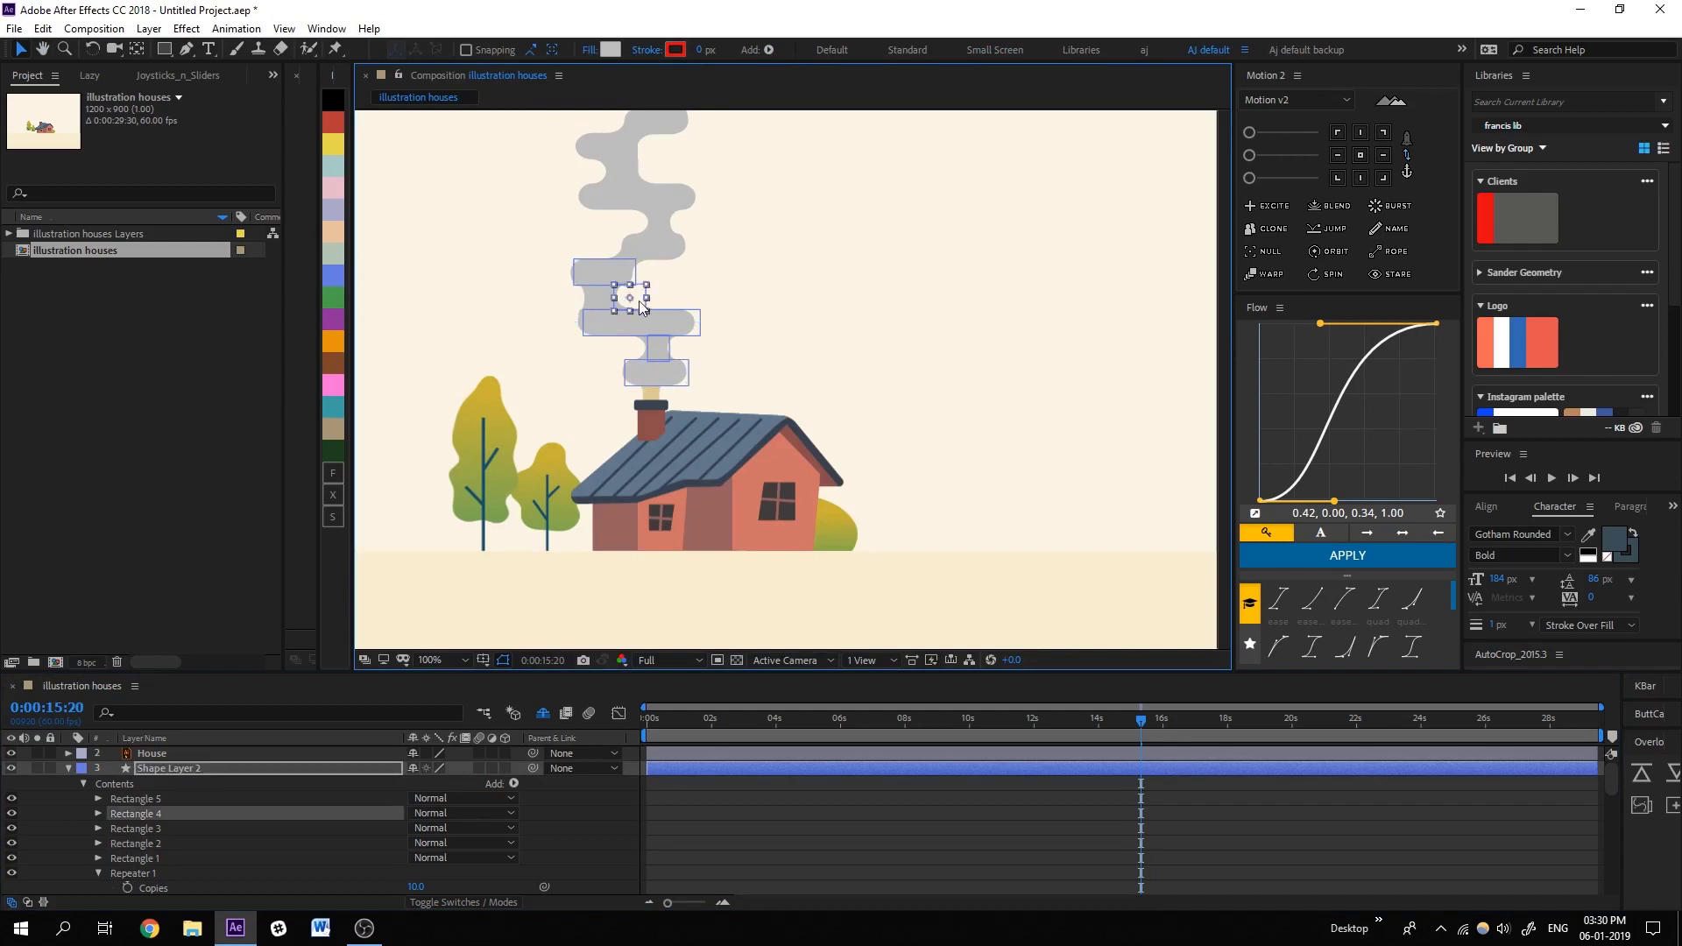
pyautogui.moveTo(631, 292)
pyautogui.mouseDown()
pyautogui.moveTo(662, 306)
pyautogui.moveTo(633, 274)
pyautogui.mouseUp()
pyautogui.click(616, 274)
pyautogui.press(',')
pyautogui.press('space')
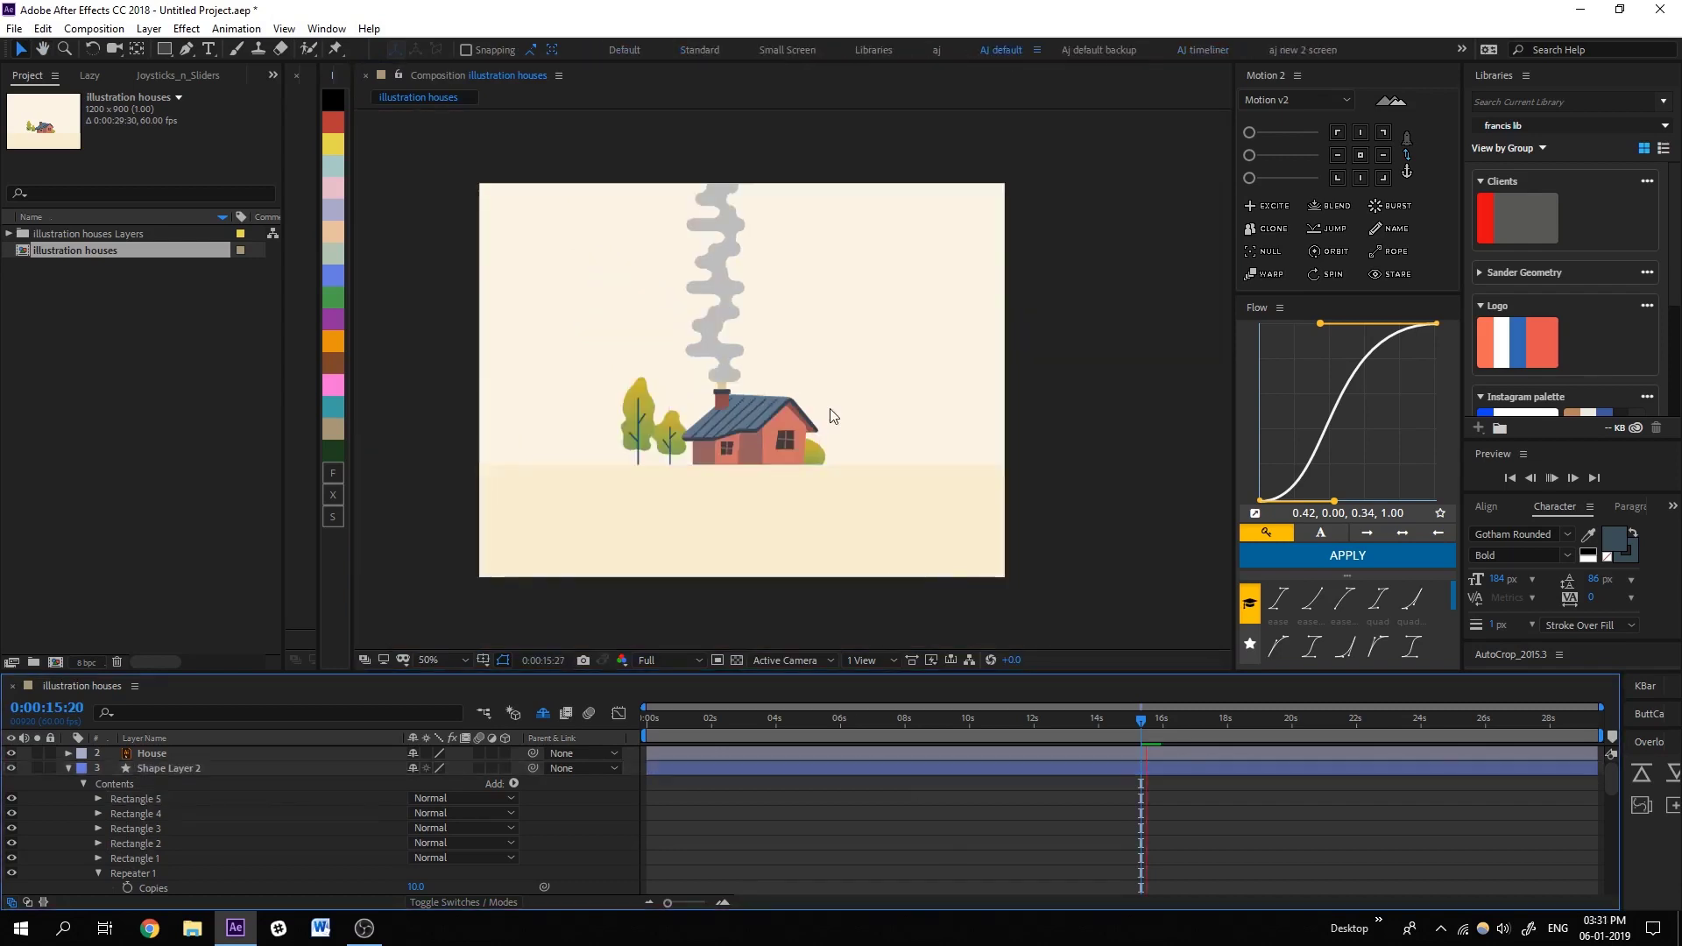
# Collapse the smoke contents and confirm Shape Layer 1's fill colour.
pyautogui.click(68, 769)
pyautogui.click(159, 784)
pyautogui.click(610, 49)
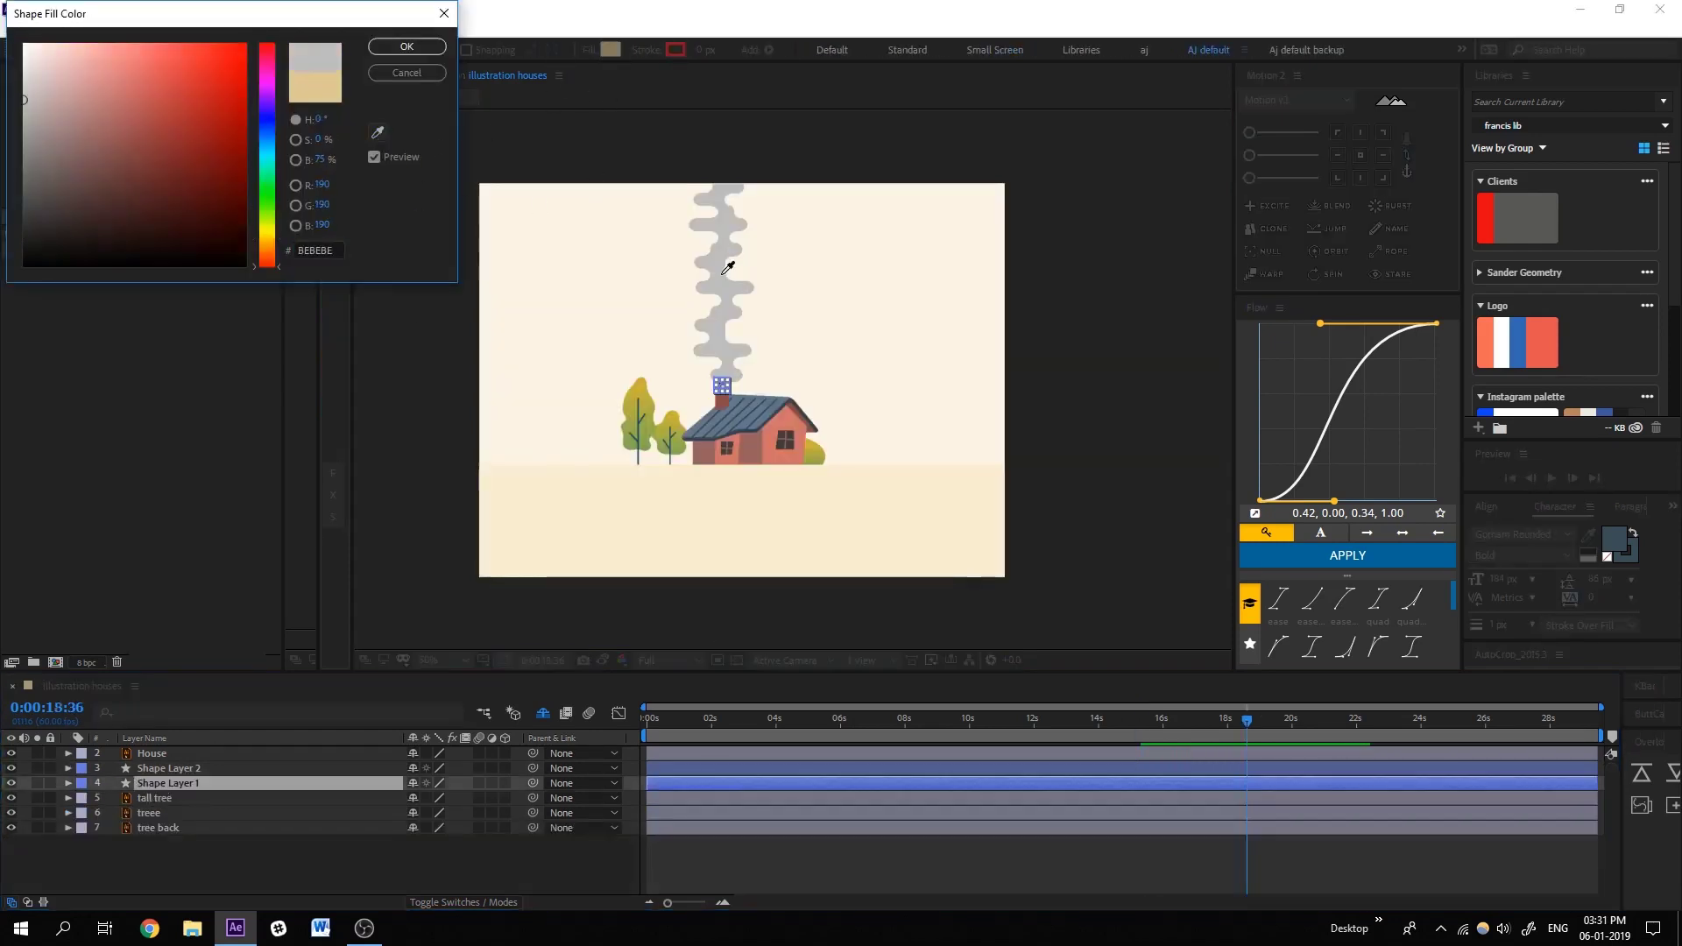
pyautogui.click(406, 46)
pyautogui.click(964, 850)
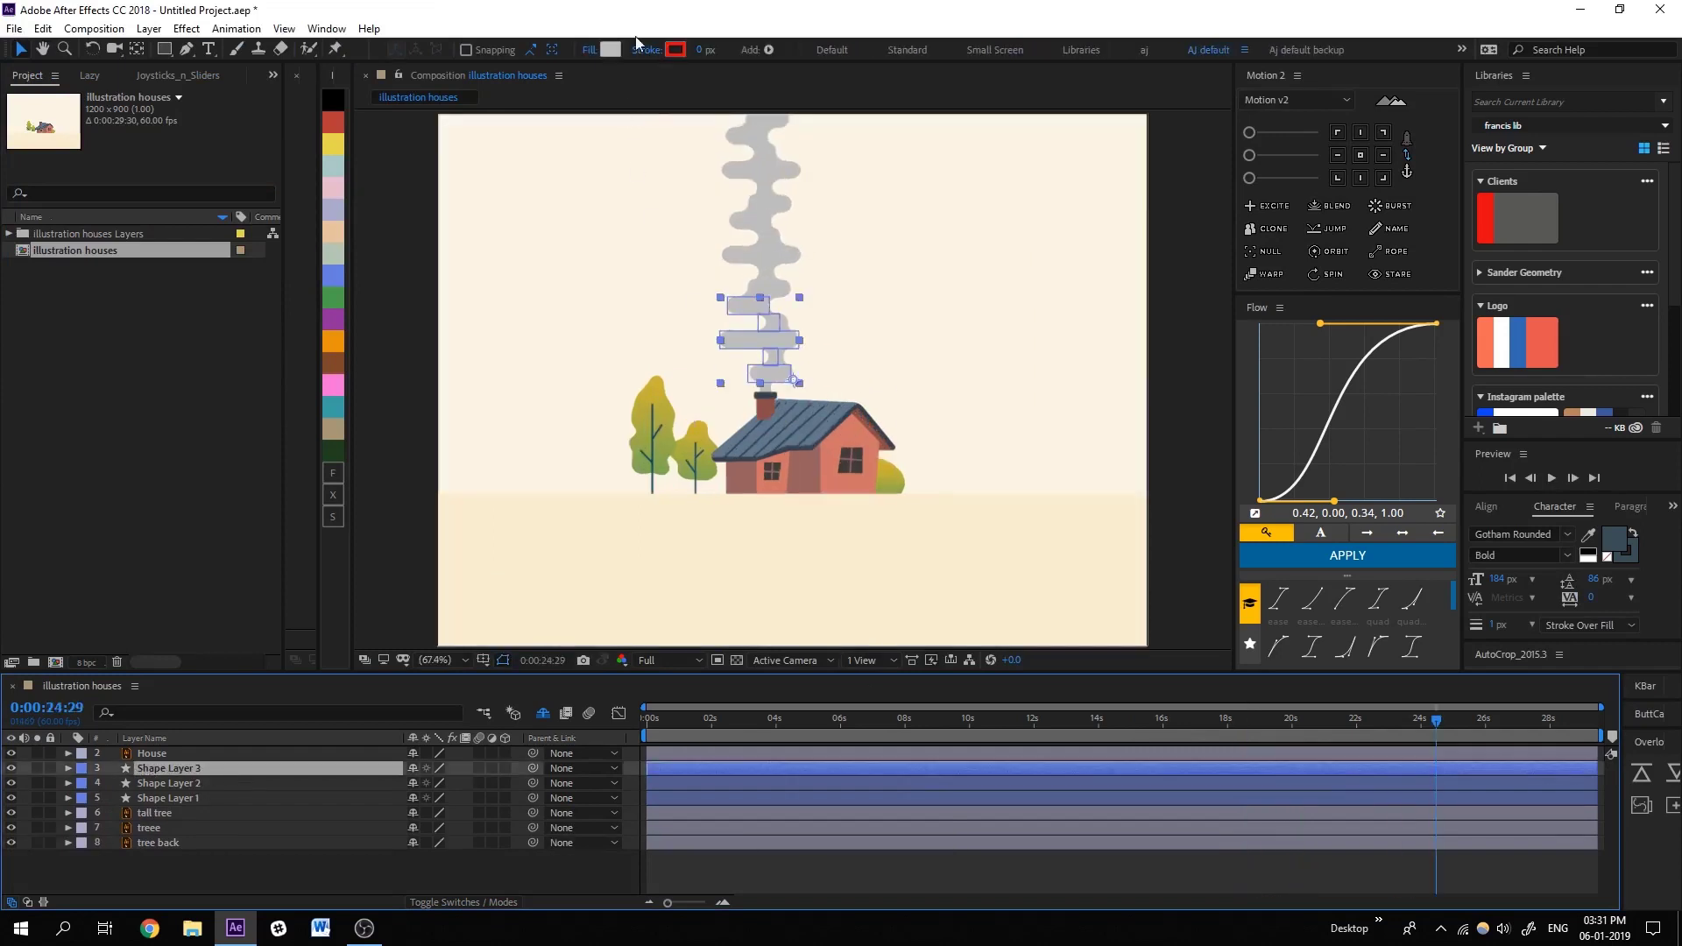
# Fill the Shape Layer 3 smoke copy white and offset it slightly right.
pyautogui.click(613, 50)
pyautogui.moveTo(24, 99); pyautogui.dragTo(3, 36)
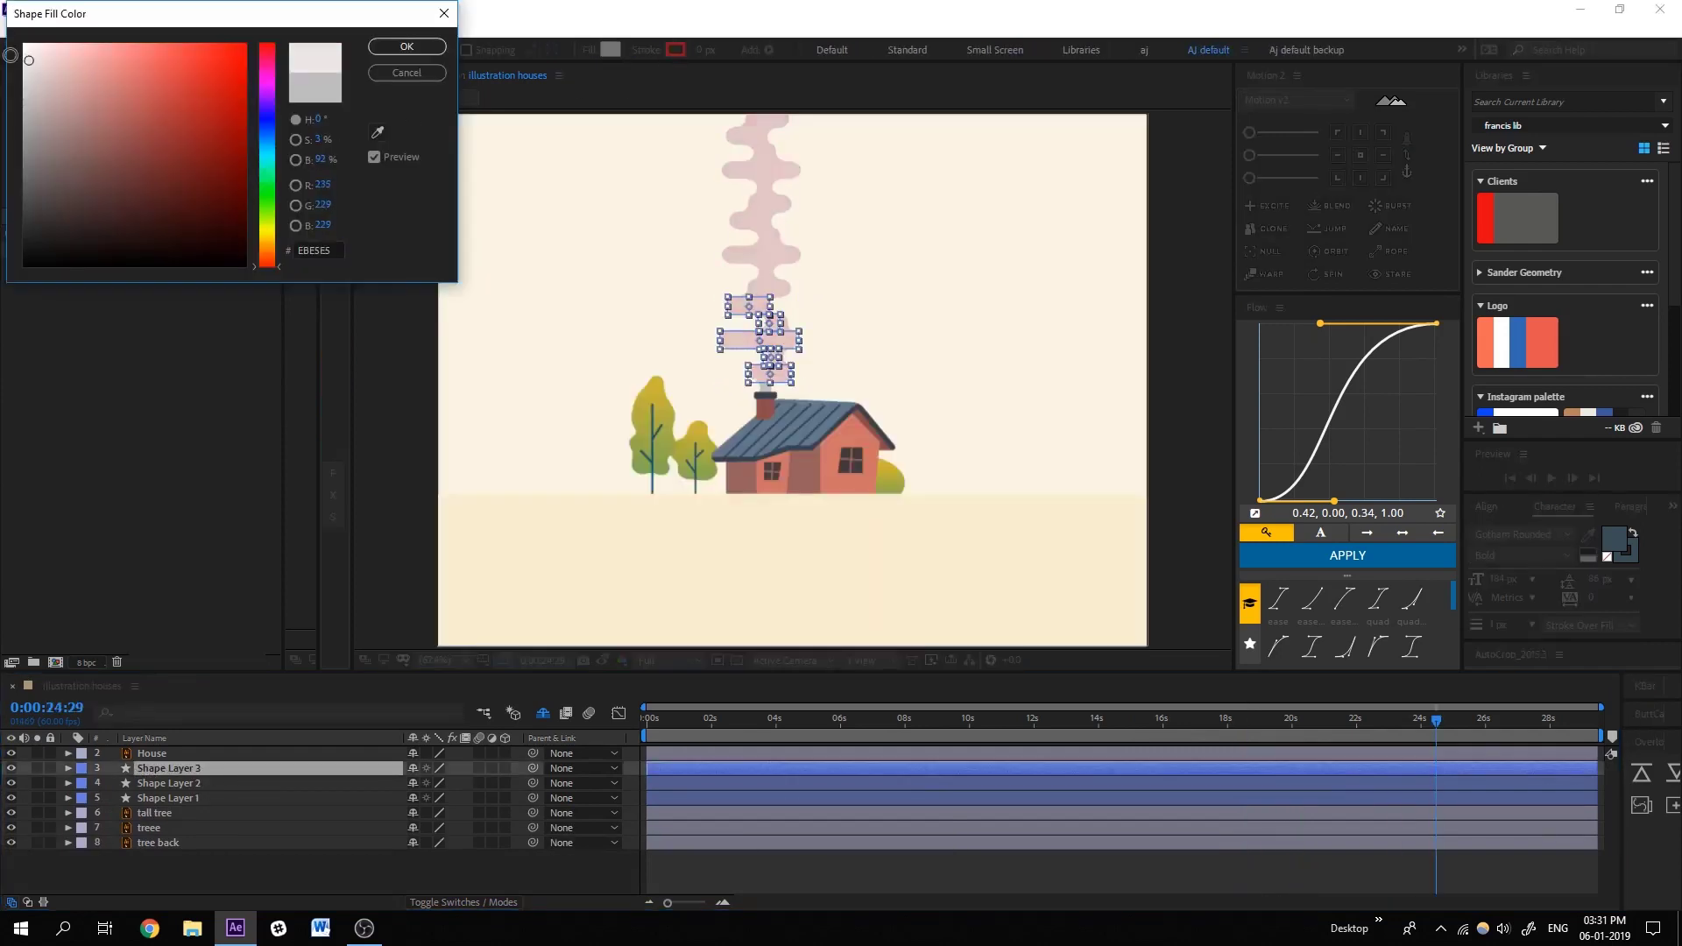
pyautogui.click(407, 45)
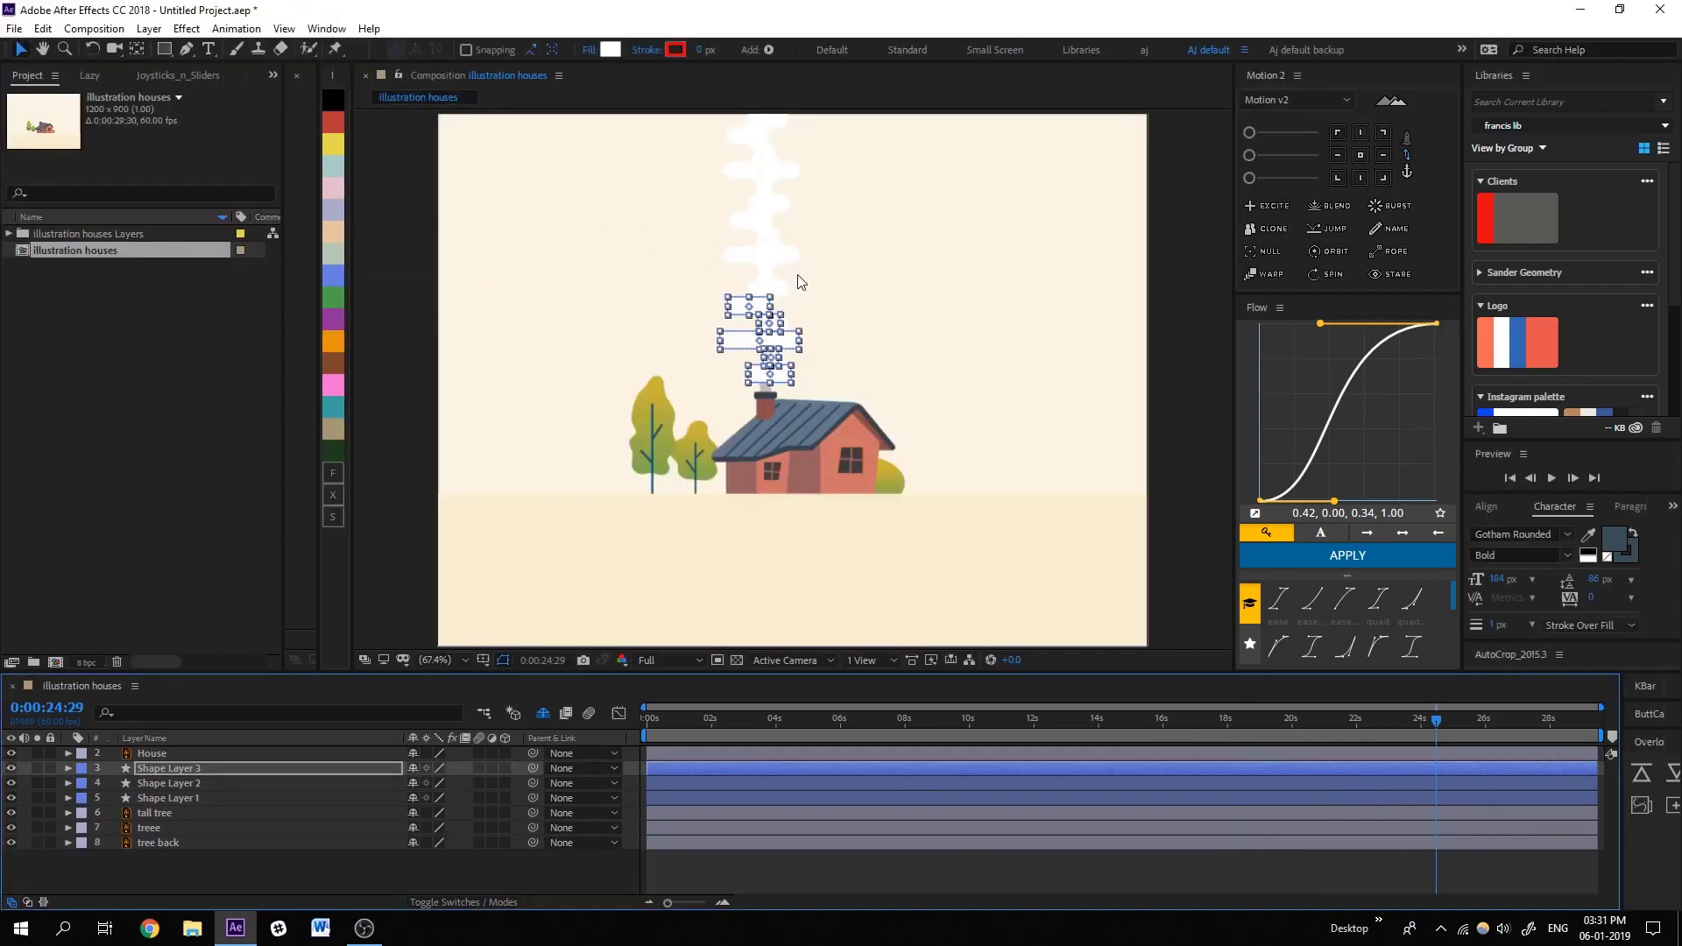
pyautogui.moveTo(828, 283); pyautogui.dragTo(799, 282)
pyautogui.hotkey('shift', 'Right')
pyautogui.hotkey('shift', 'Right')
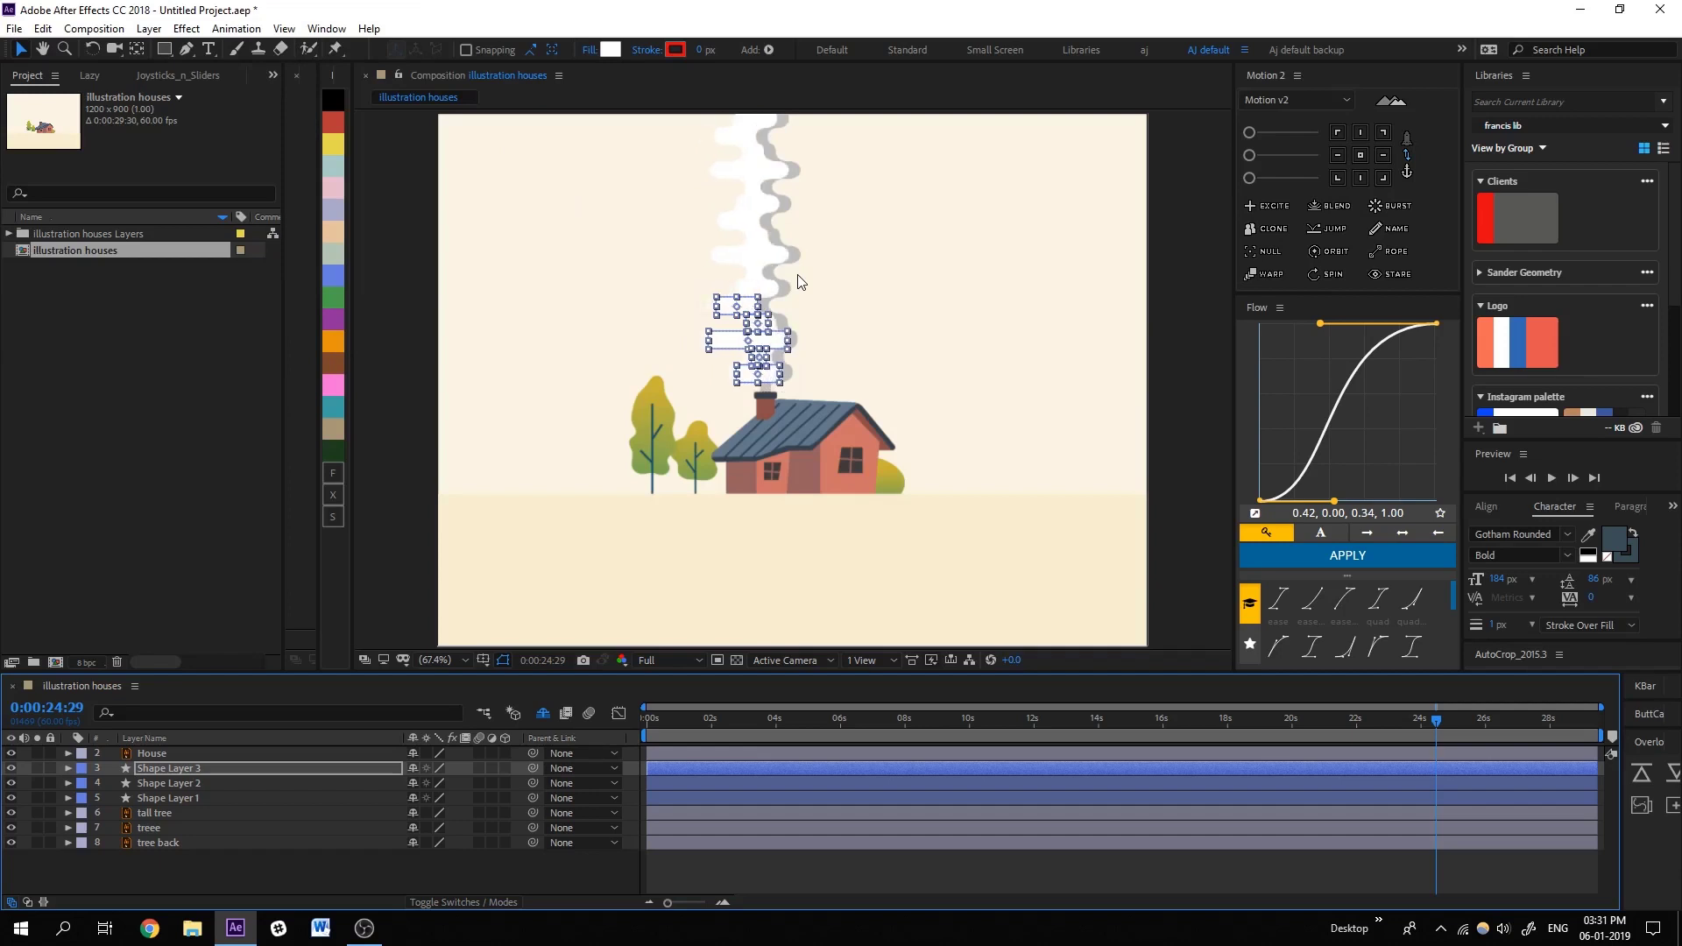
pyautogui.hotkey('shift', 'Right')
pyautogui.hotkey('shift', 'Right')
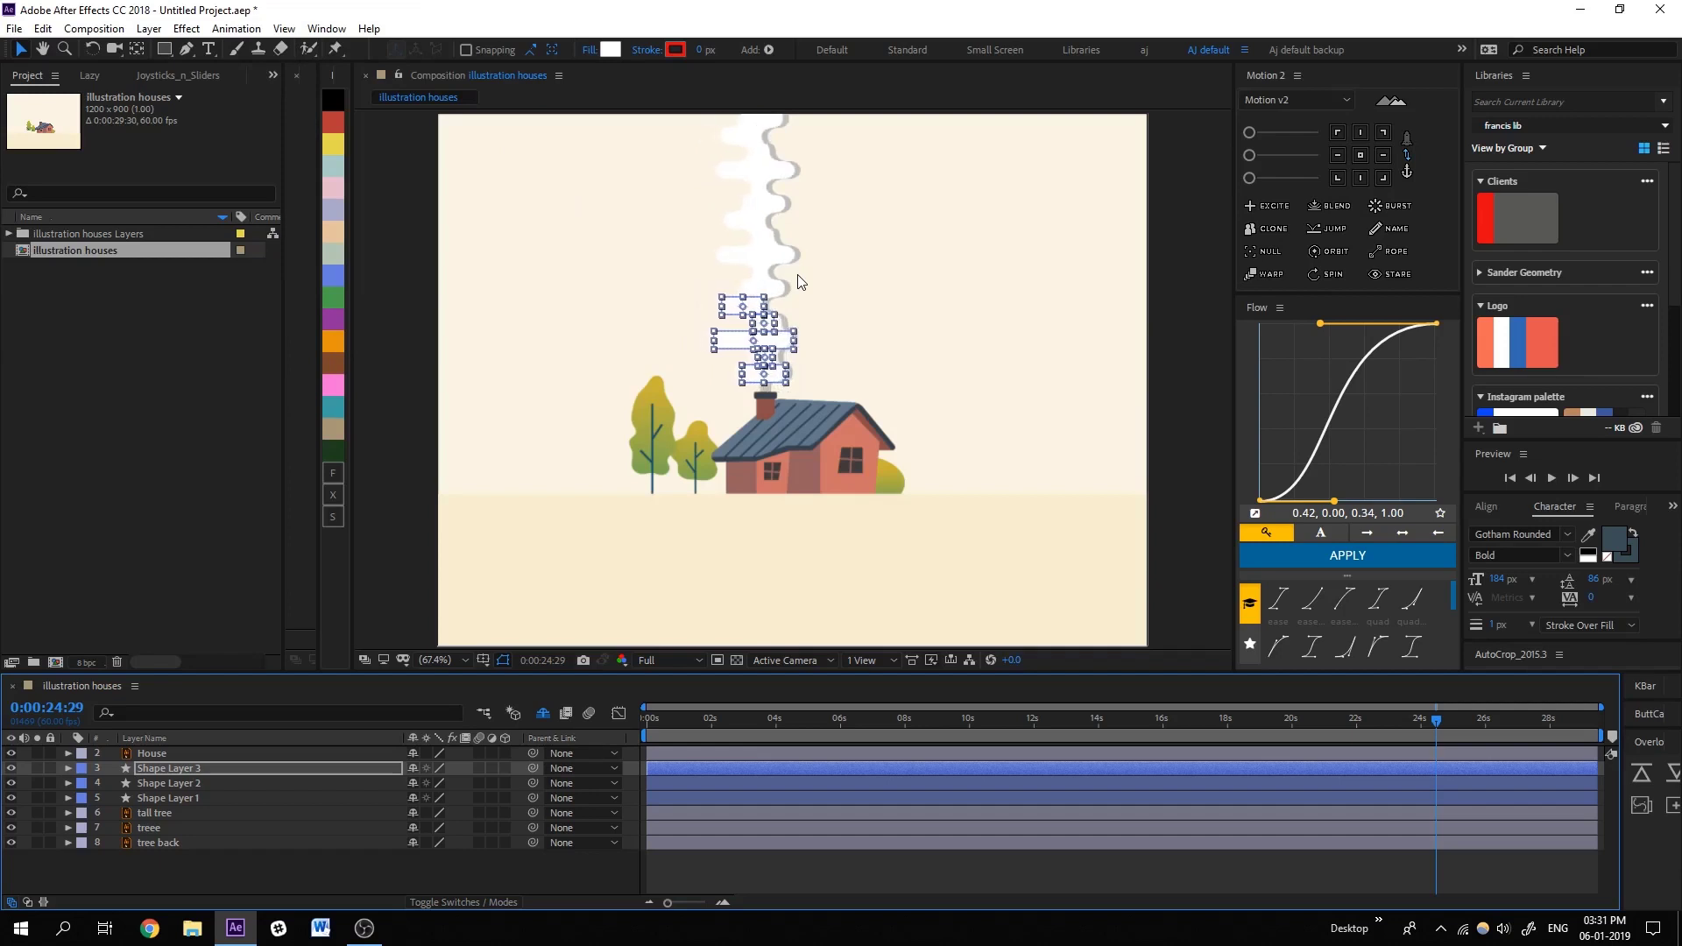
pyautogui.click(967, 885)
pyautogui.press('Home')
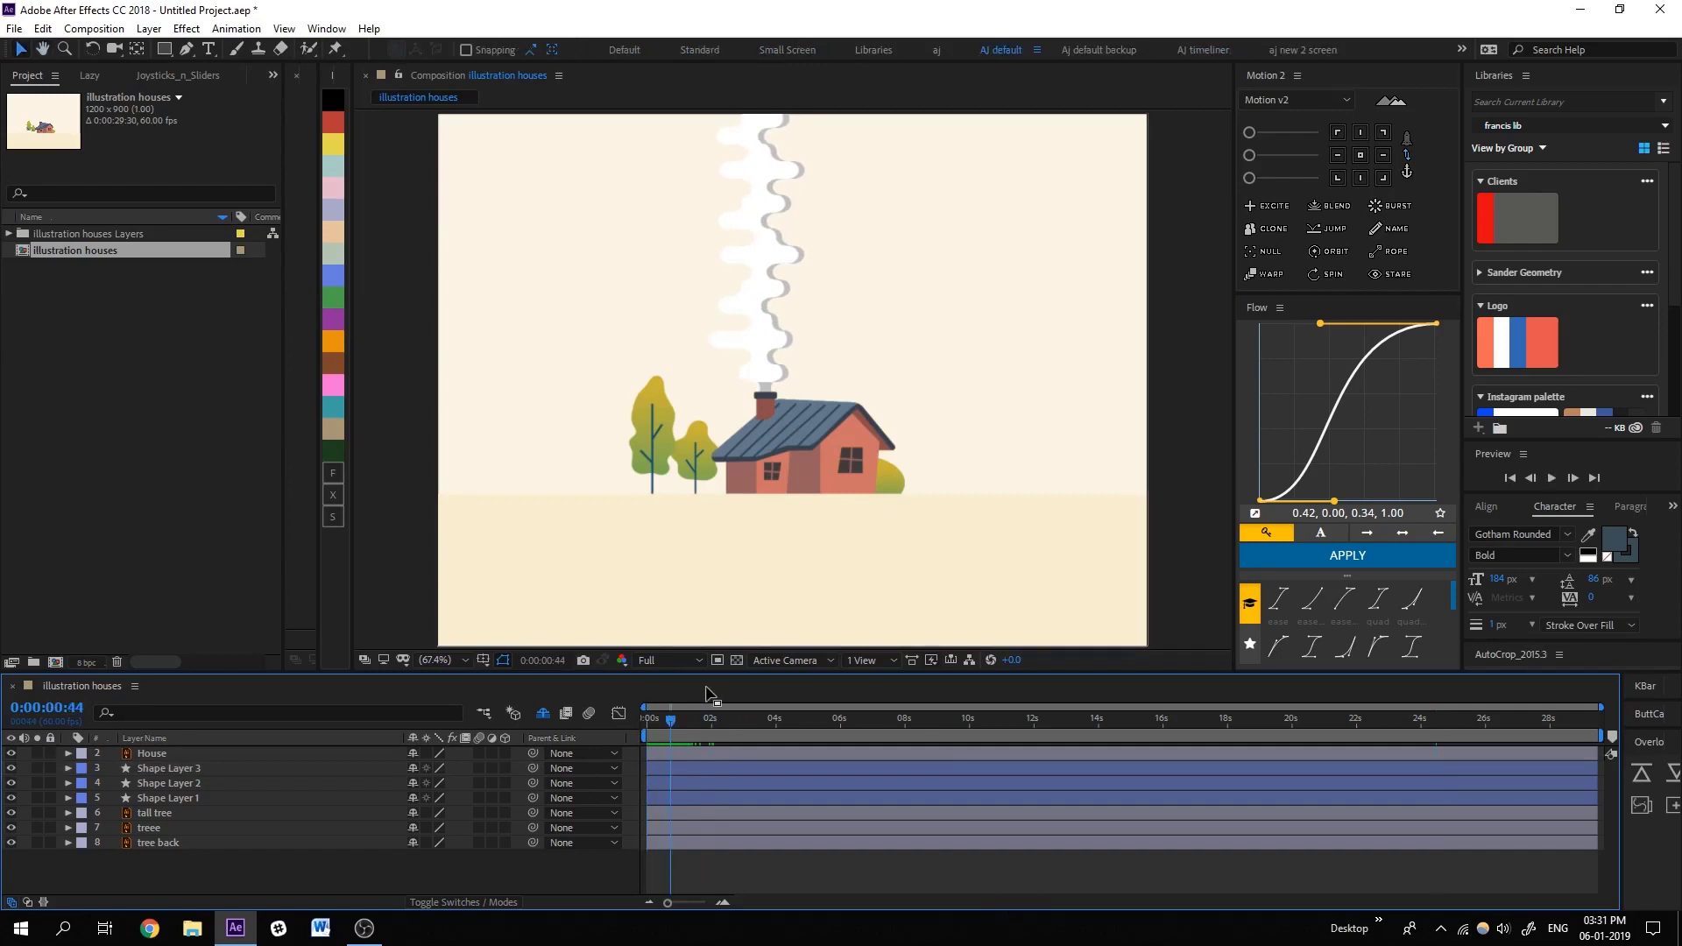
# Apply Roughen Edges (border 10.90) to Shape Layer 3 and paste it onto Shape Layer 2 with scale 78.
pyautogui.click(160, 756)
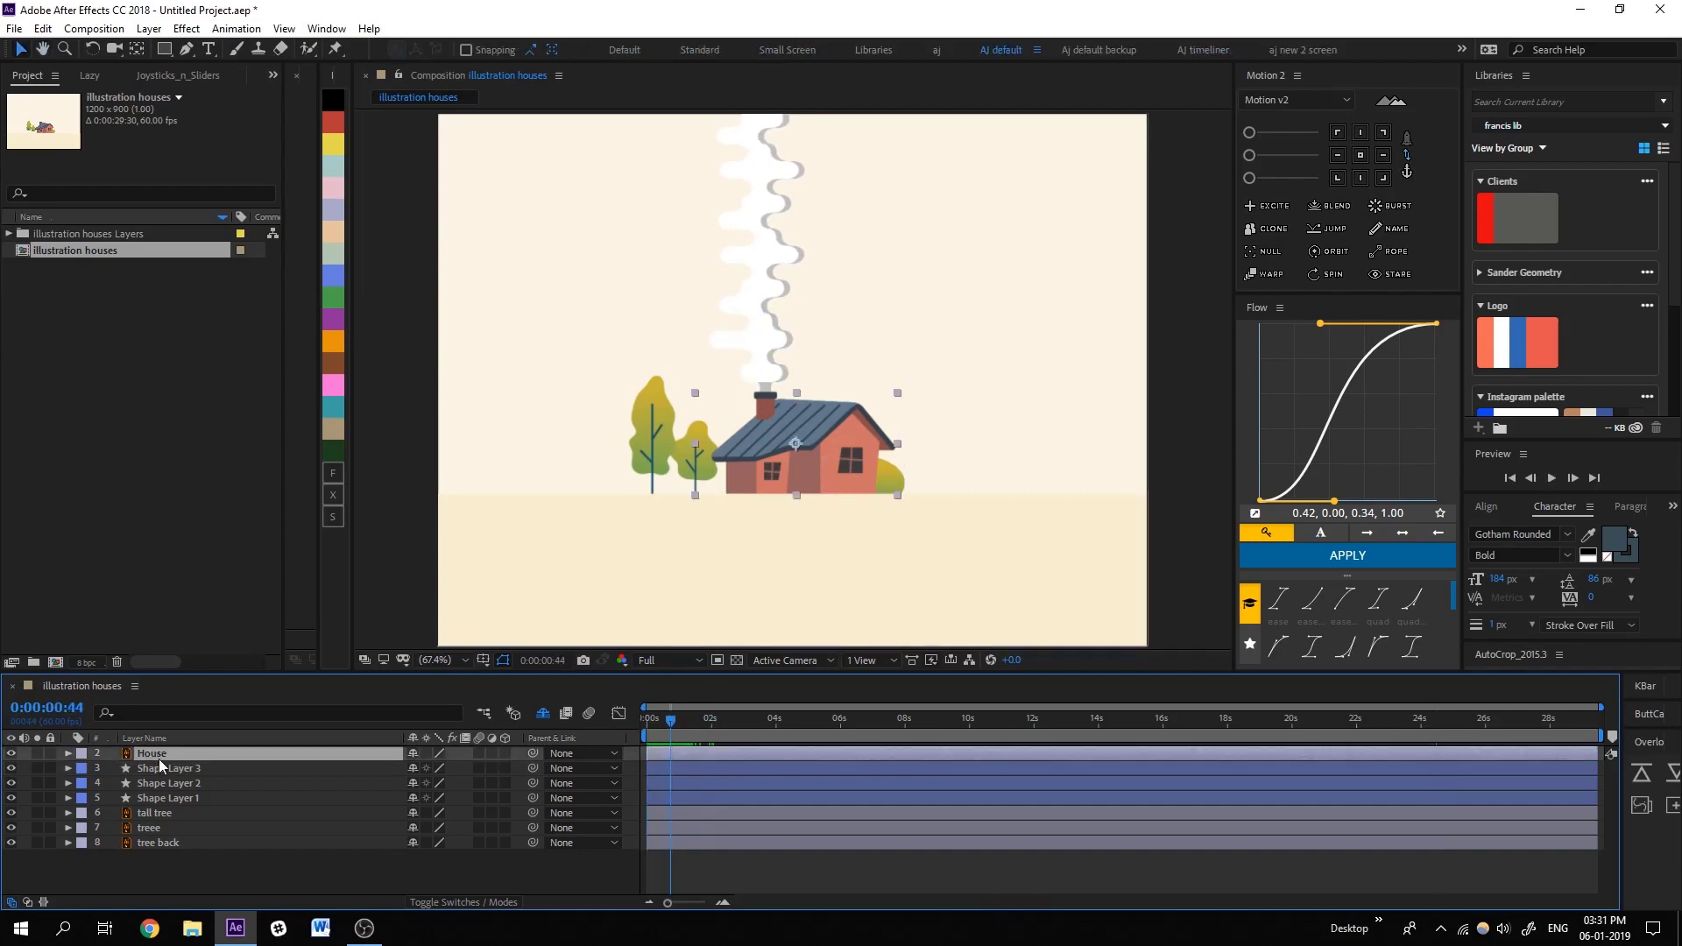
pyautogui.click(176, 769)
pyautogui.hotkey('ctrl', 'space')
pyautogui.write('rou')
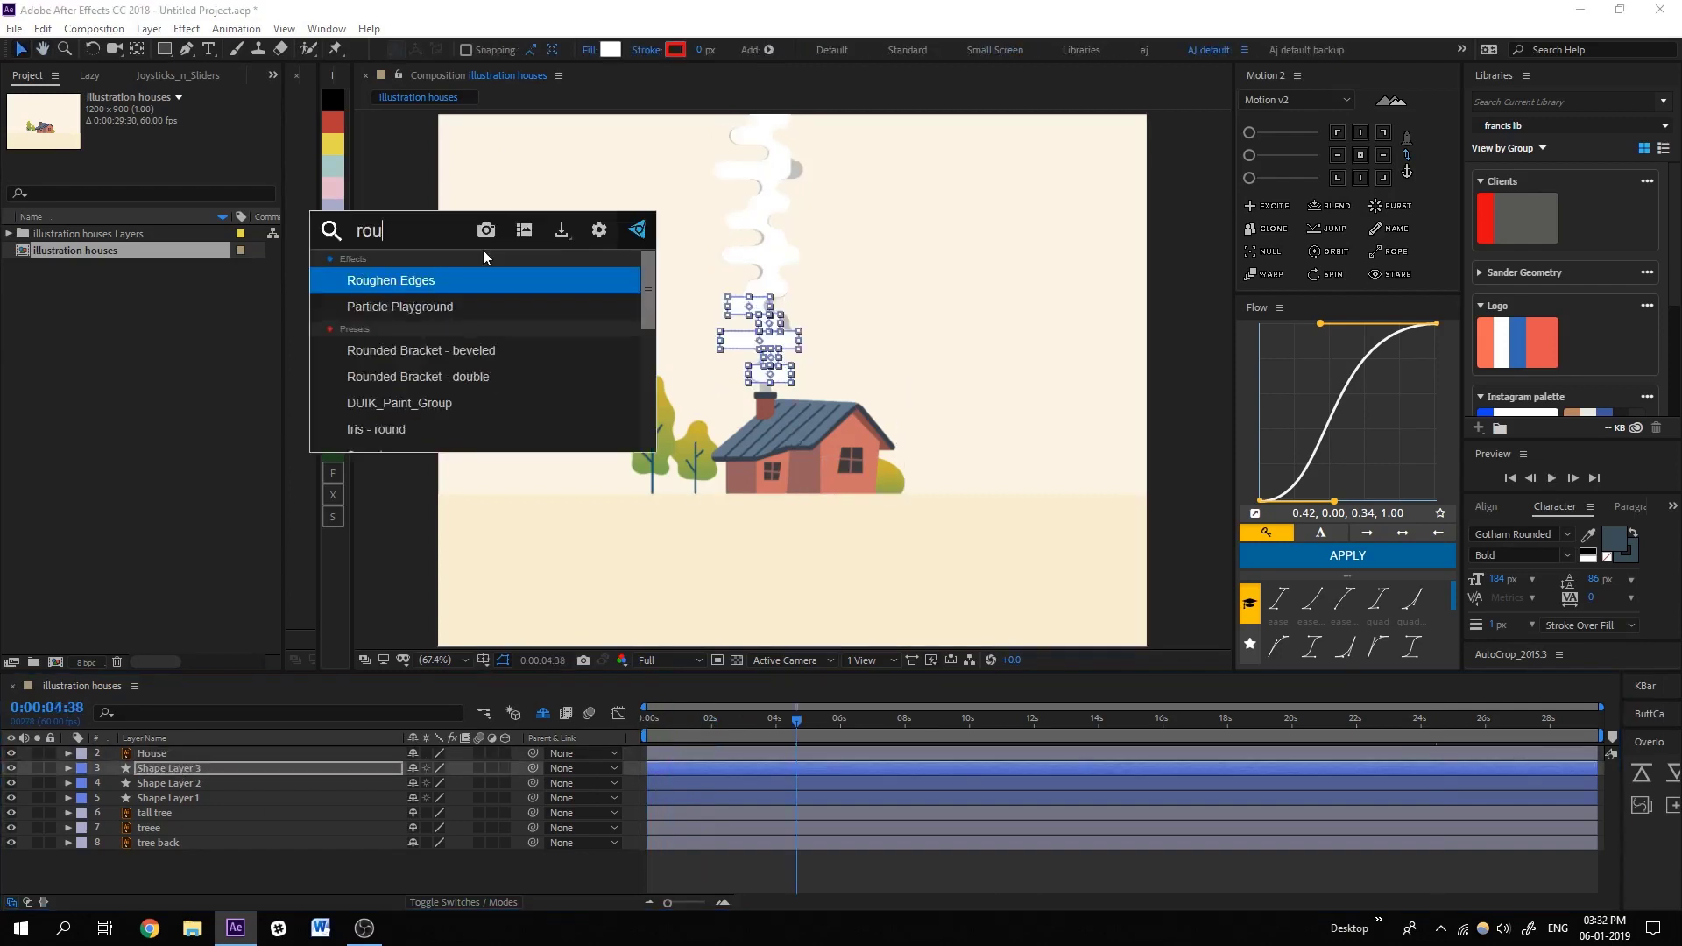
pyautogui.write('g')
pyautogui.press('Return')
pyautogui.scroll(2, 734, 273)
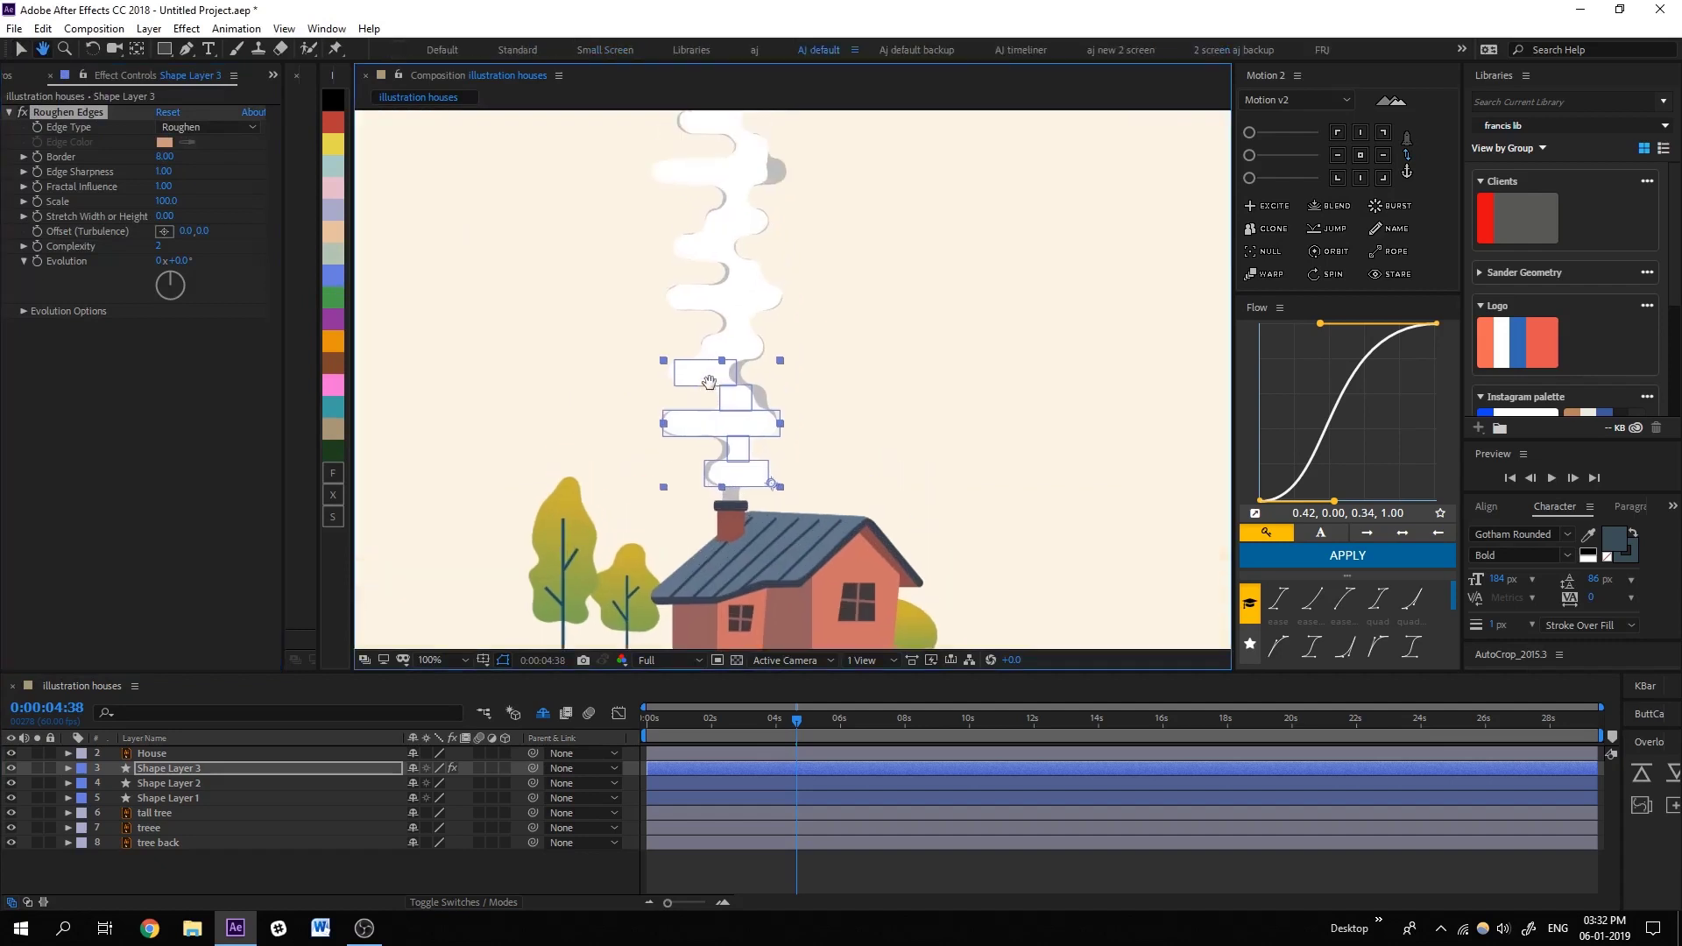
pyautogui.moveTo(165, 157); pyautogui.dragTo(191, 159)
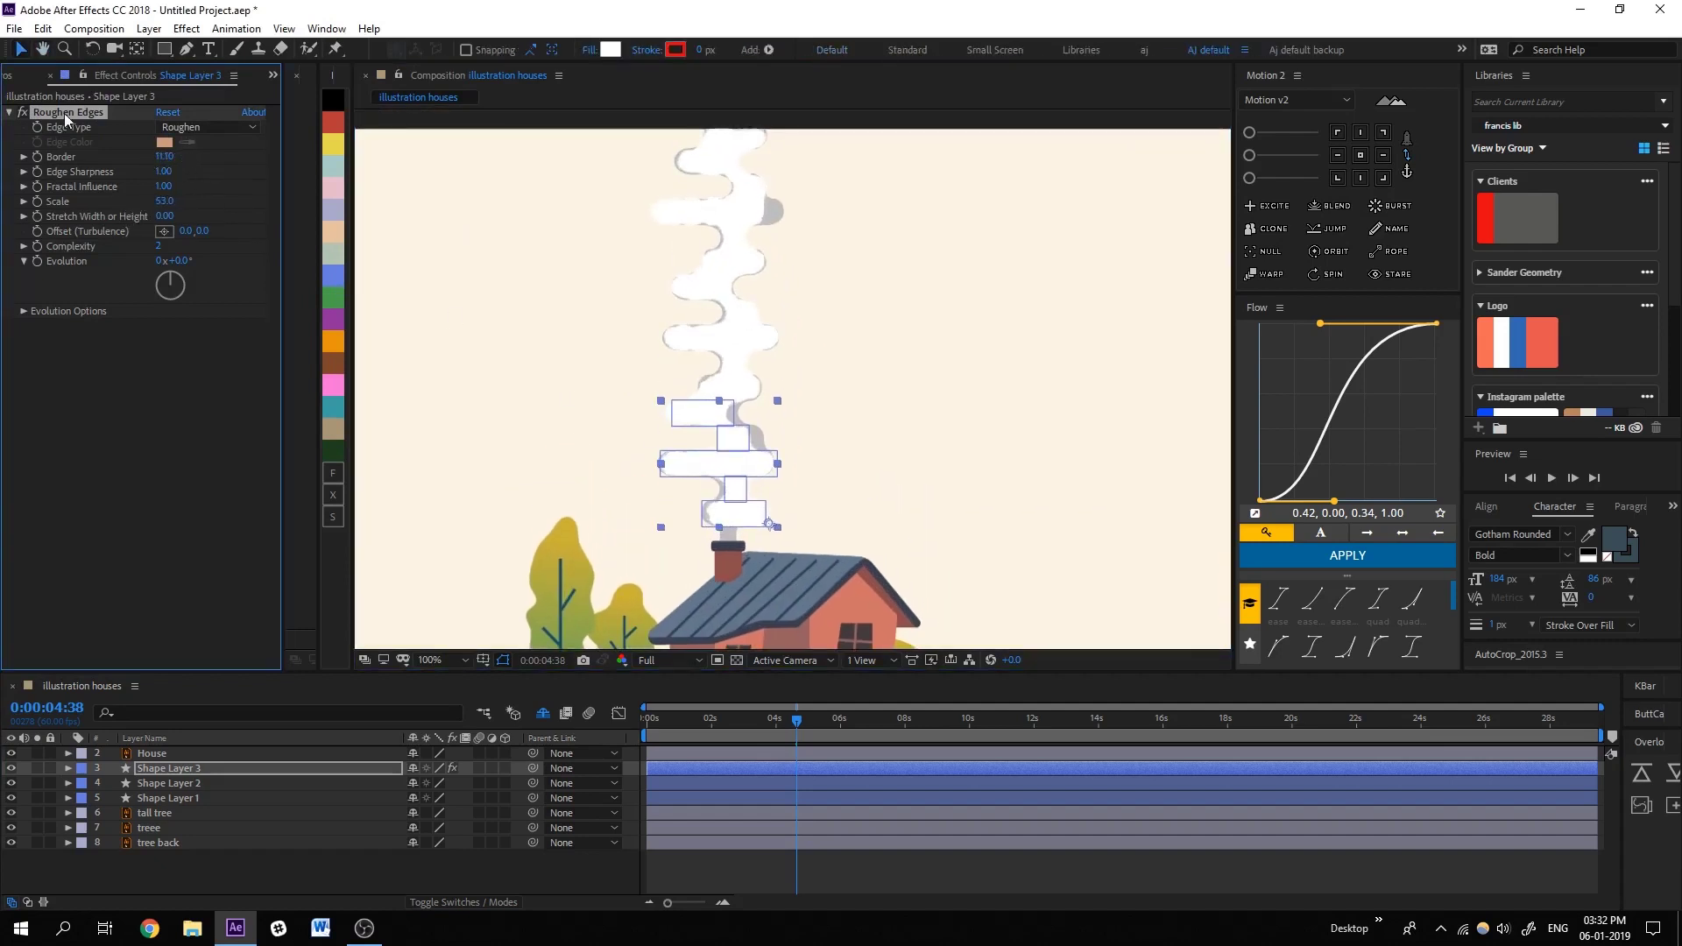
pyautogui.click(199, 783)
pyautogui.hotkey('ctrl', 'v')
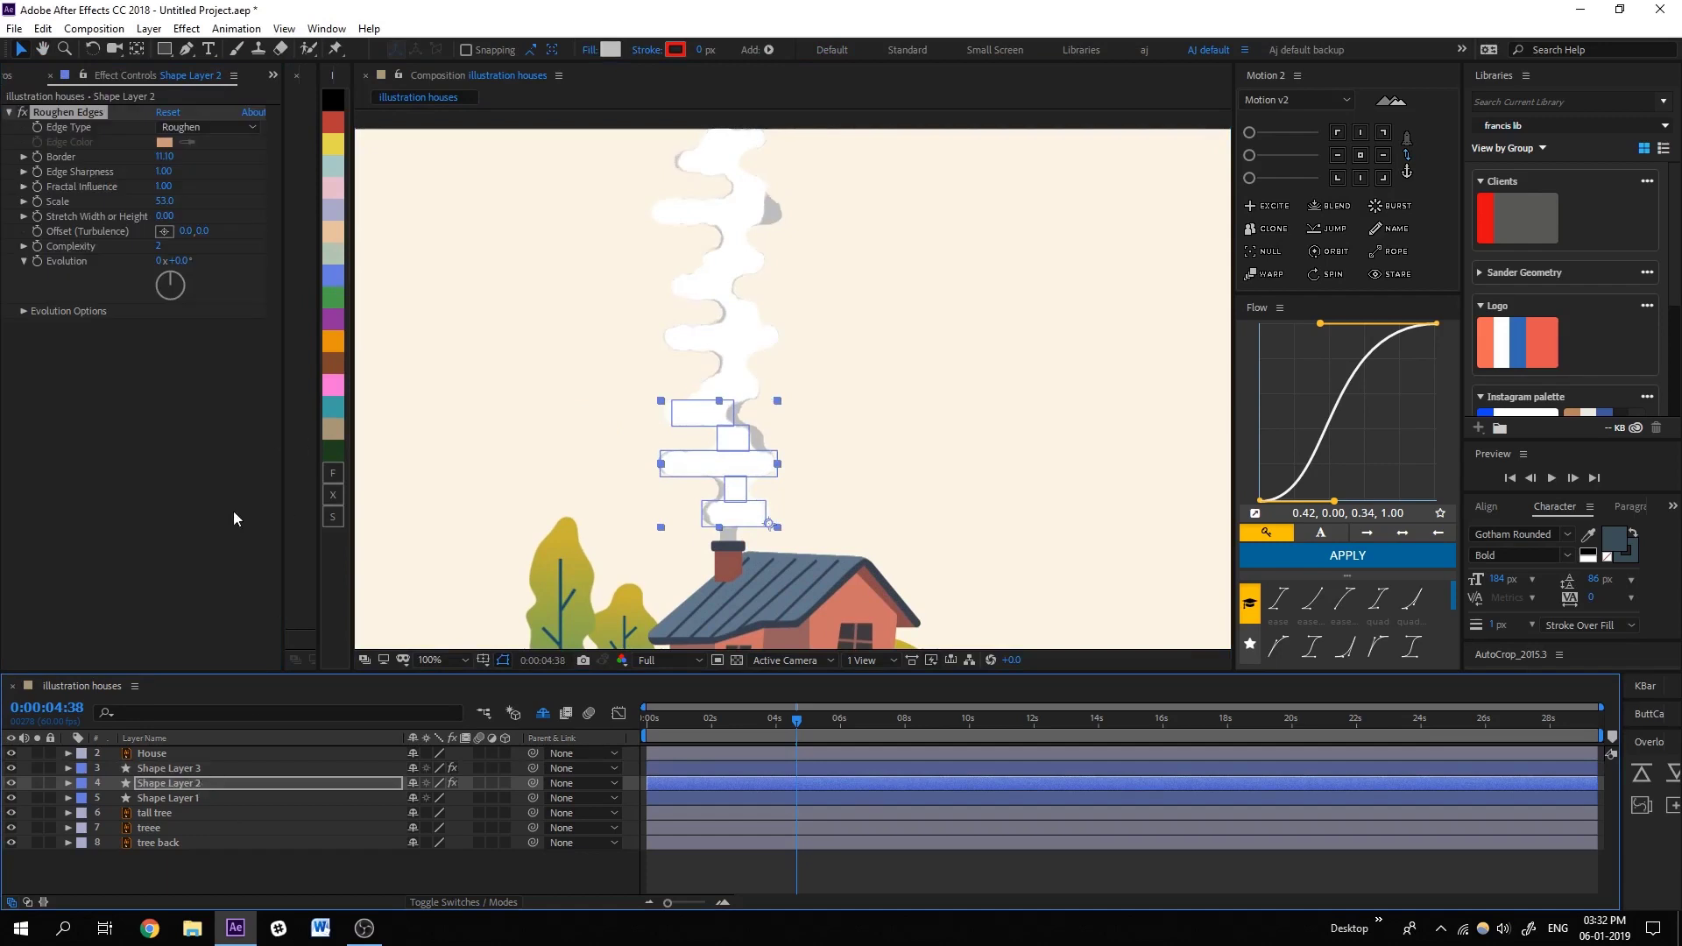
pyautogui.moveTo(164, 200); pyautogui.dragTo(186, 201)
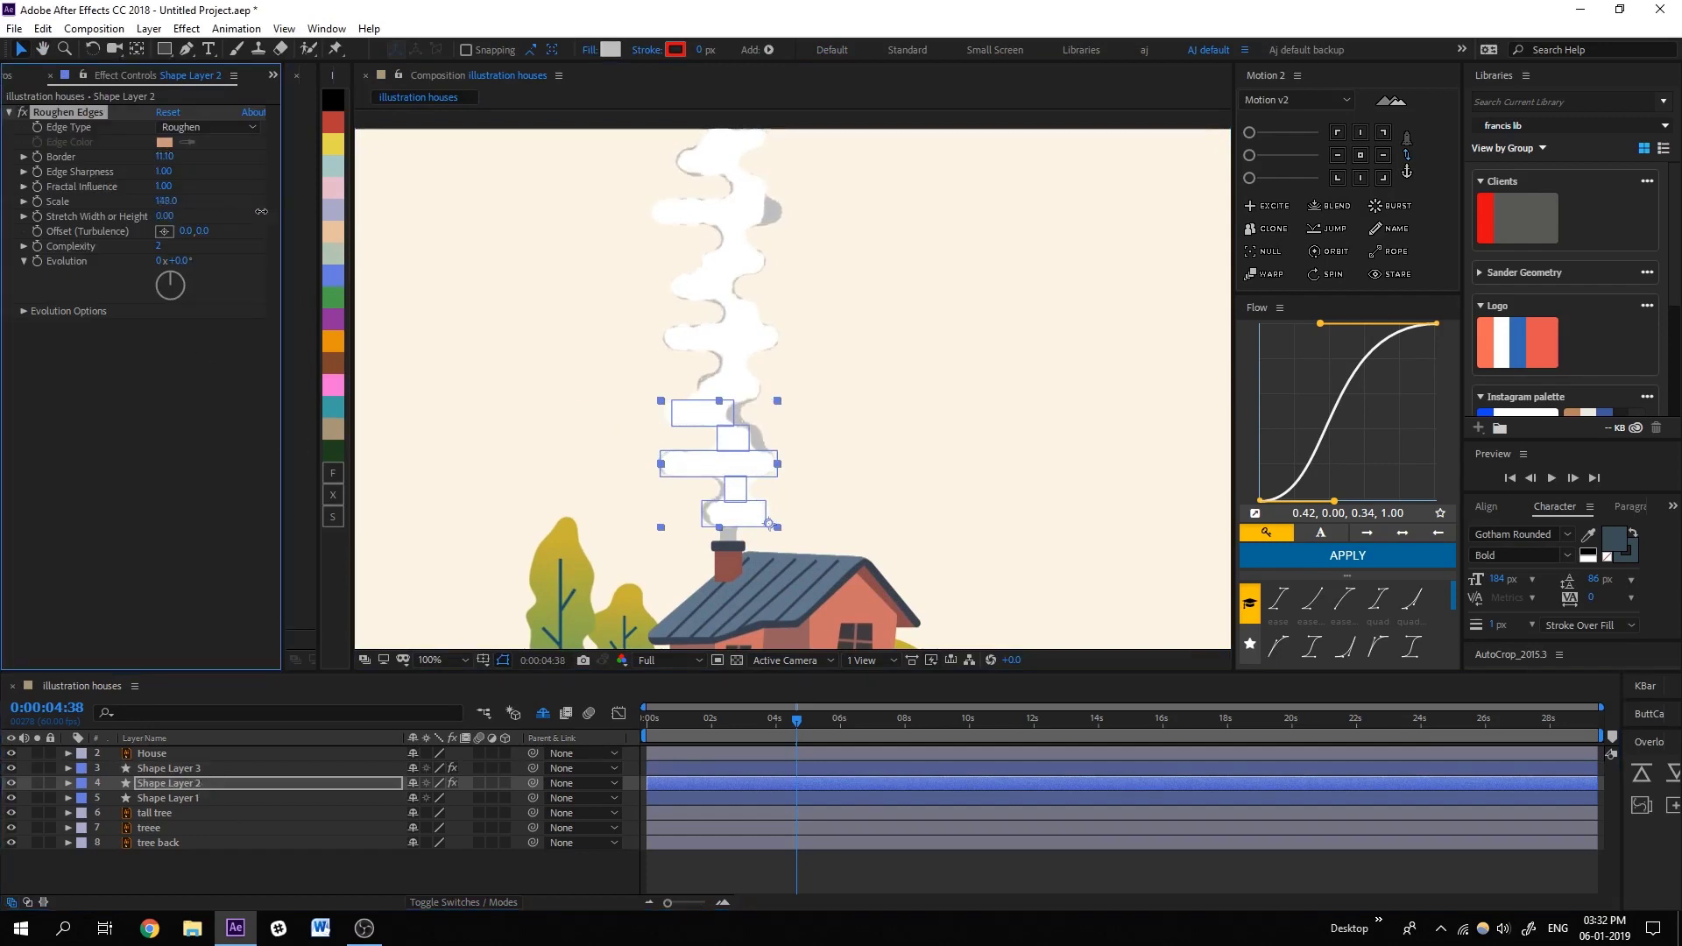
# Add Simple Choker at 10.40 to the white smoke and preview the animation.
pyautogui.click(782, 768)
pyautogui.hotkey('ctrl', 'space')
pyautogui.write('choke')
pyautogui.click(722, 789)
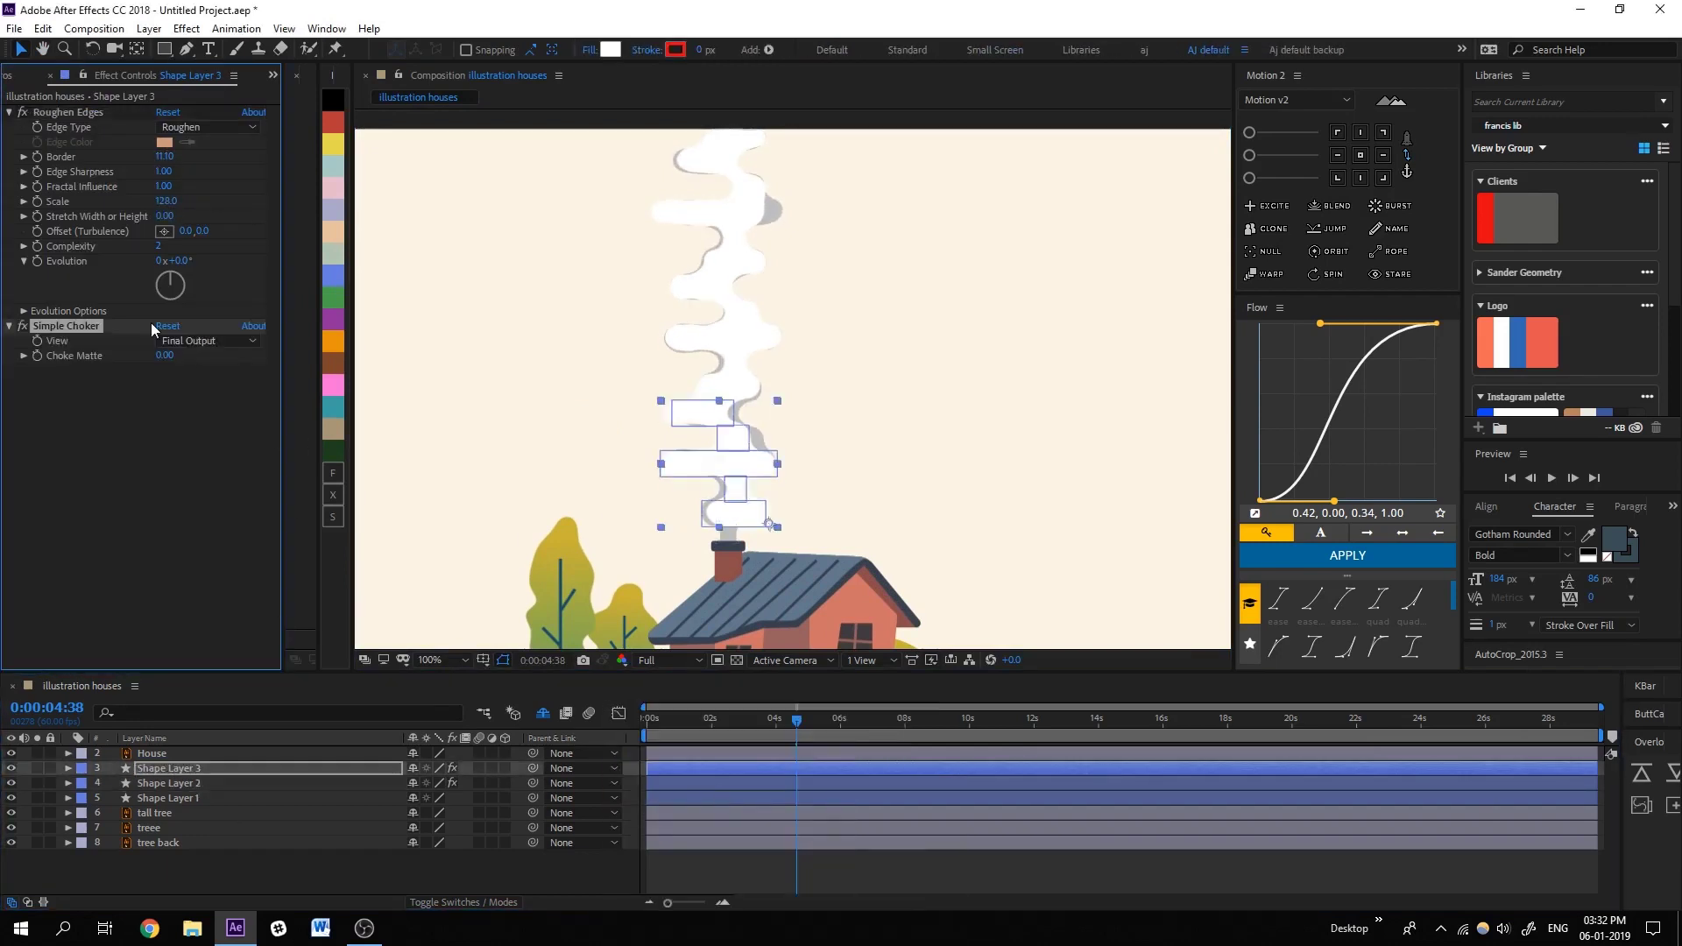
pyautogui.moveTo(165, 356); pyautogui.dragTo(259, 358)
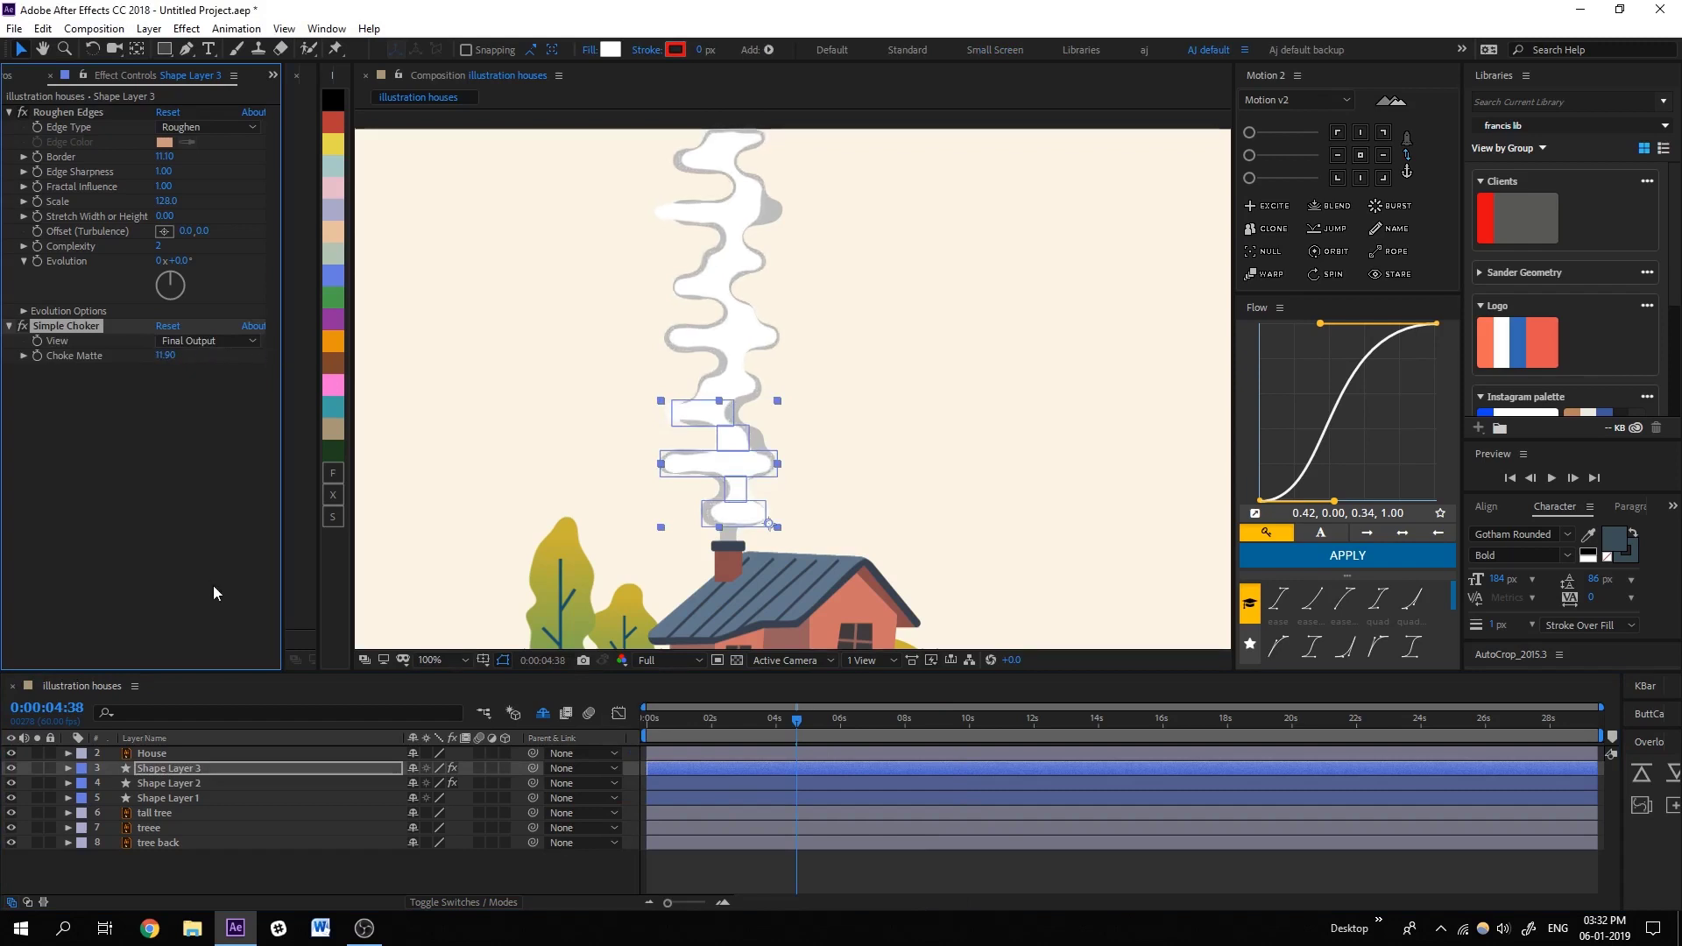
pyautogui.click(839, 885)
pyautogui.press('space')
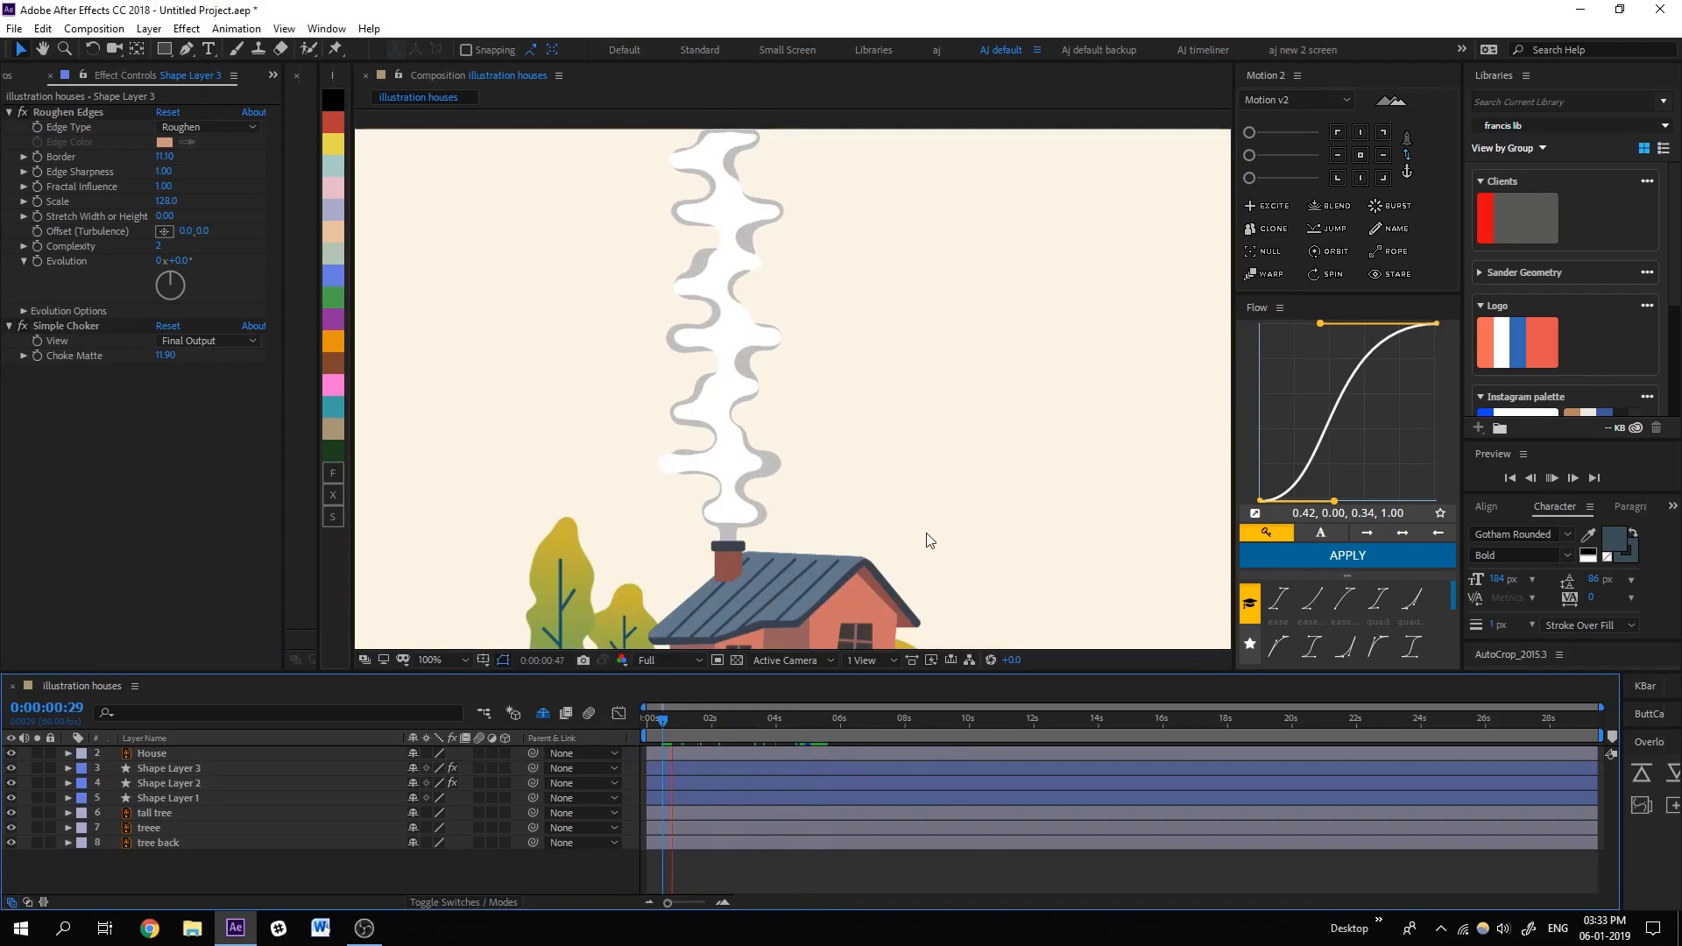
pyautogui.scroll(-2, 904, 500)
# Apply Turbulent Noise to the Shape Layer 3 smoke via the effect search 'tur'.
pyautogui.click(172, 768)
pyautogui.hotkey('ctrl', 'space')
pyautogui.write('tur')
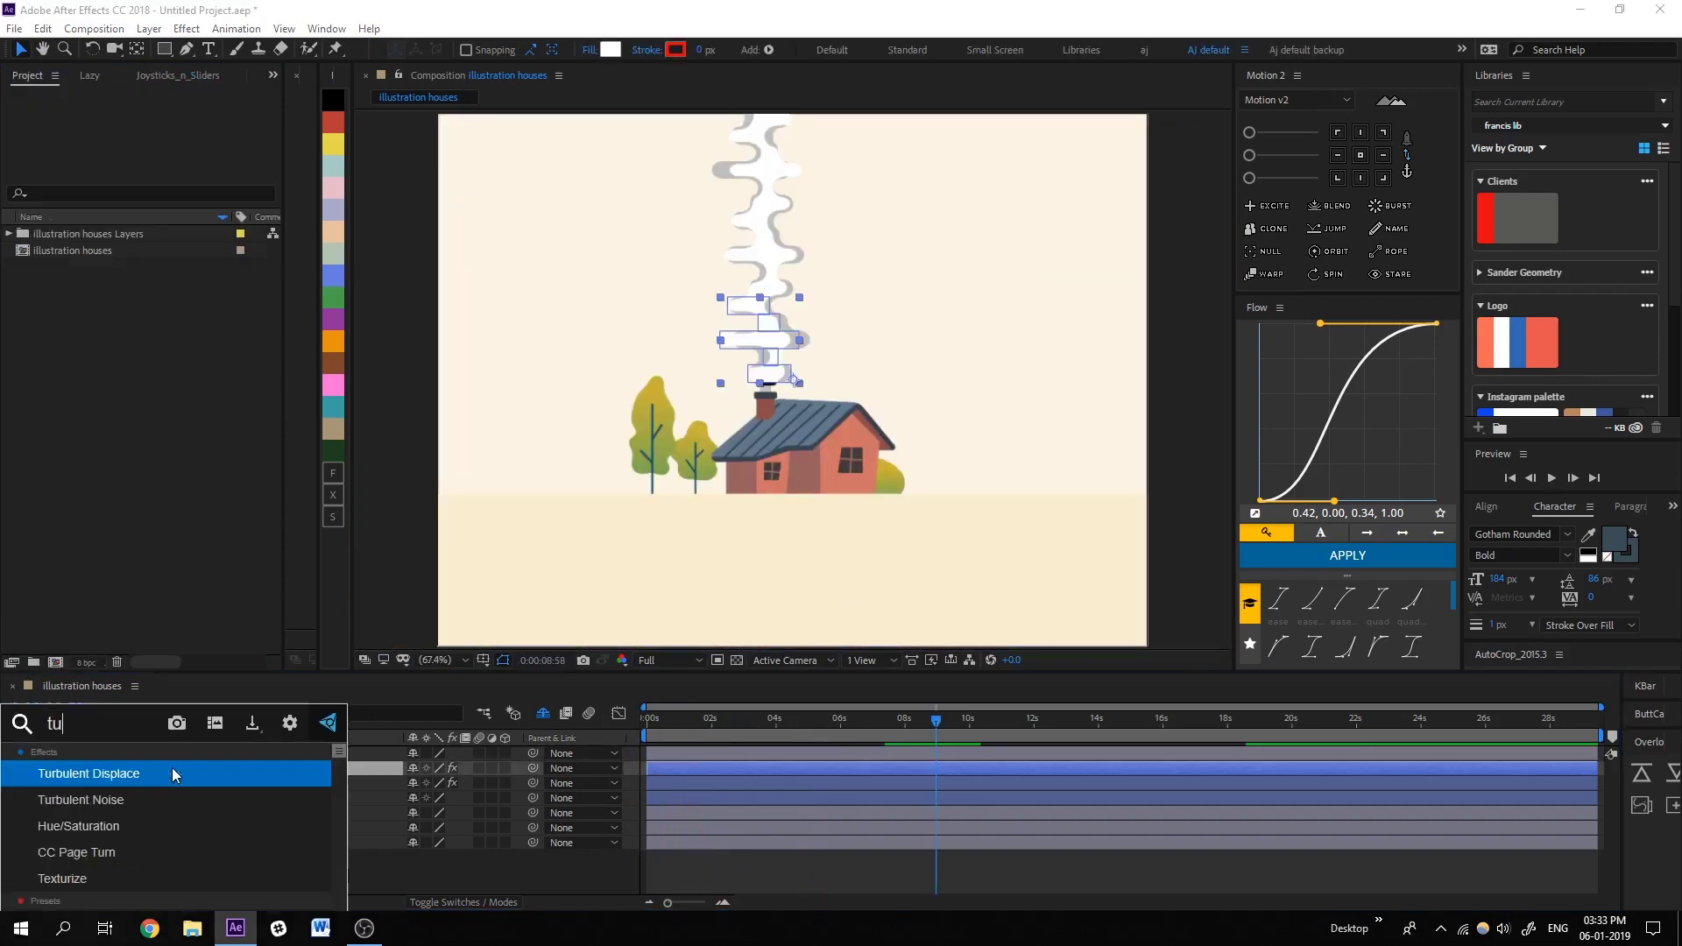
pyautogui.press('Down')
pyautogui.press('Return')
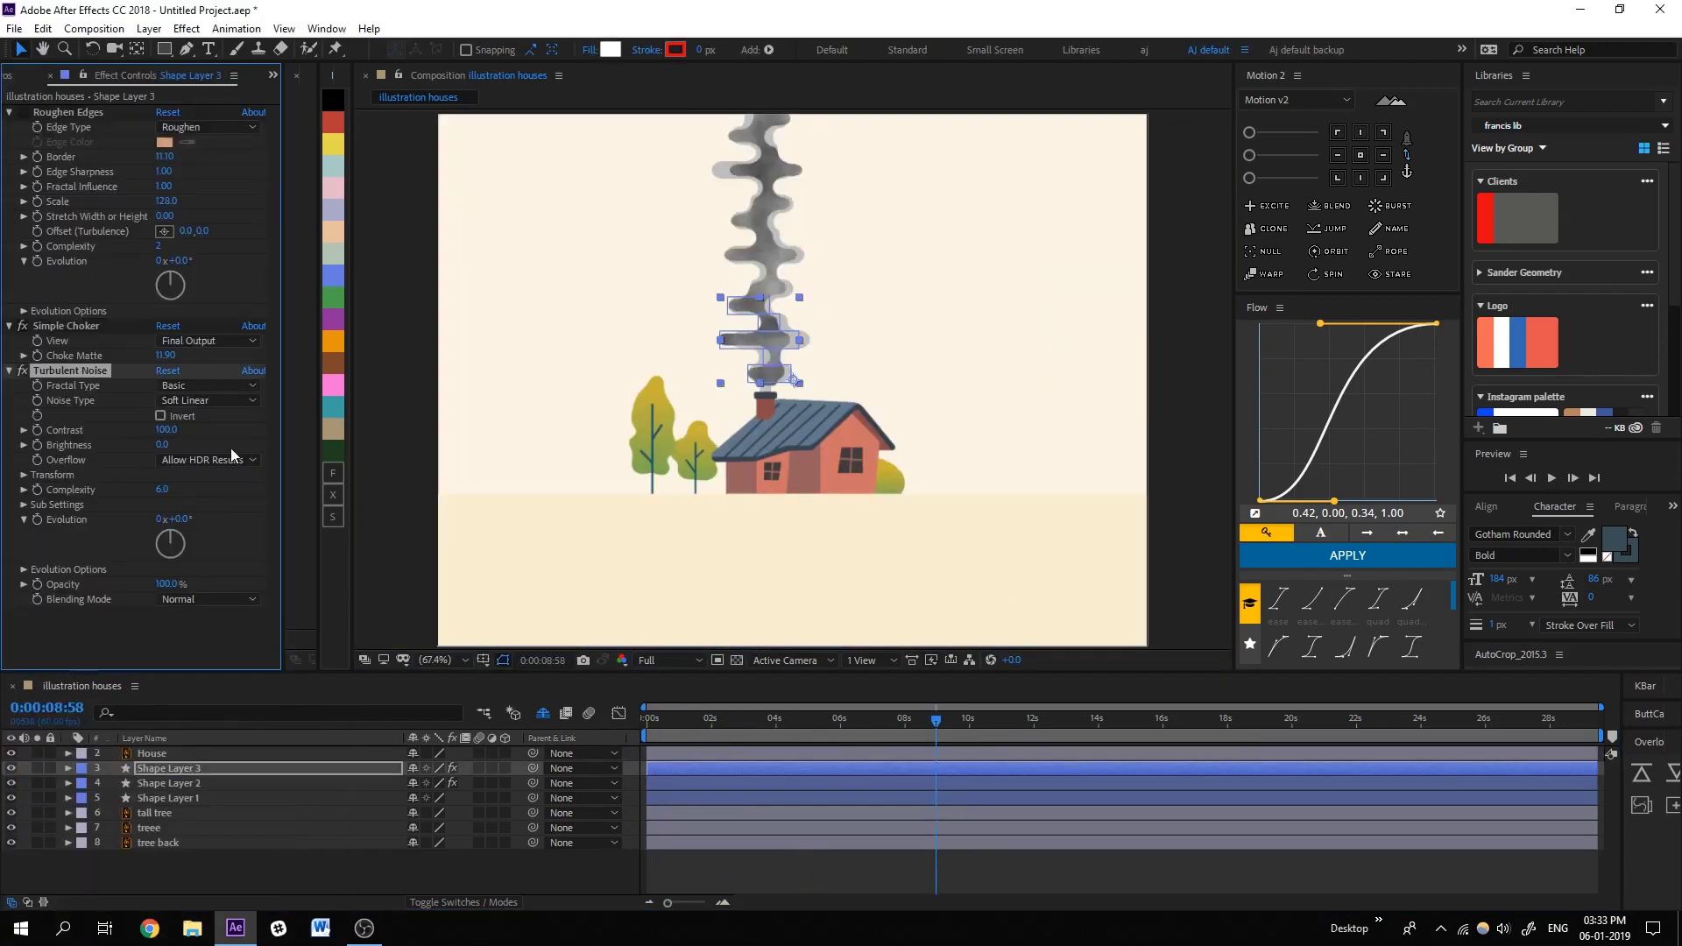
pyautogui.click(194, 389)
pyautogui.click(118, 398)
# Try Add, Overlay, Lighten and Color Dodge blending for the noise, settling on Multiply.
pyautogui.click(217, 600)
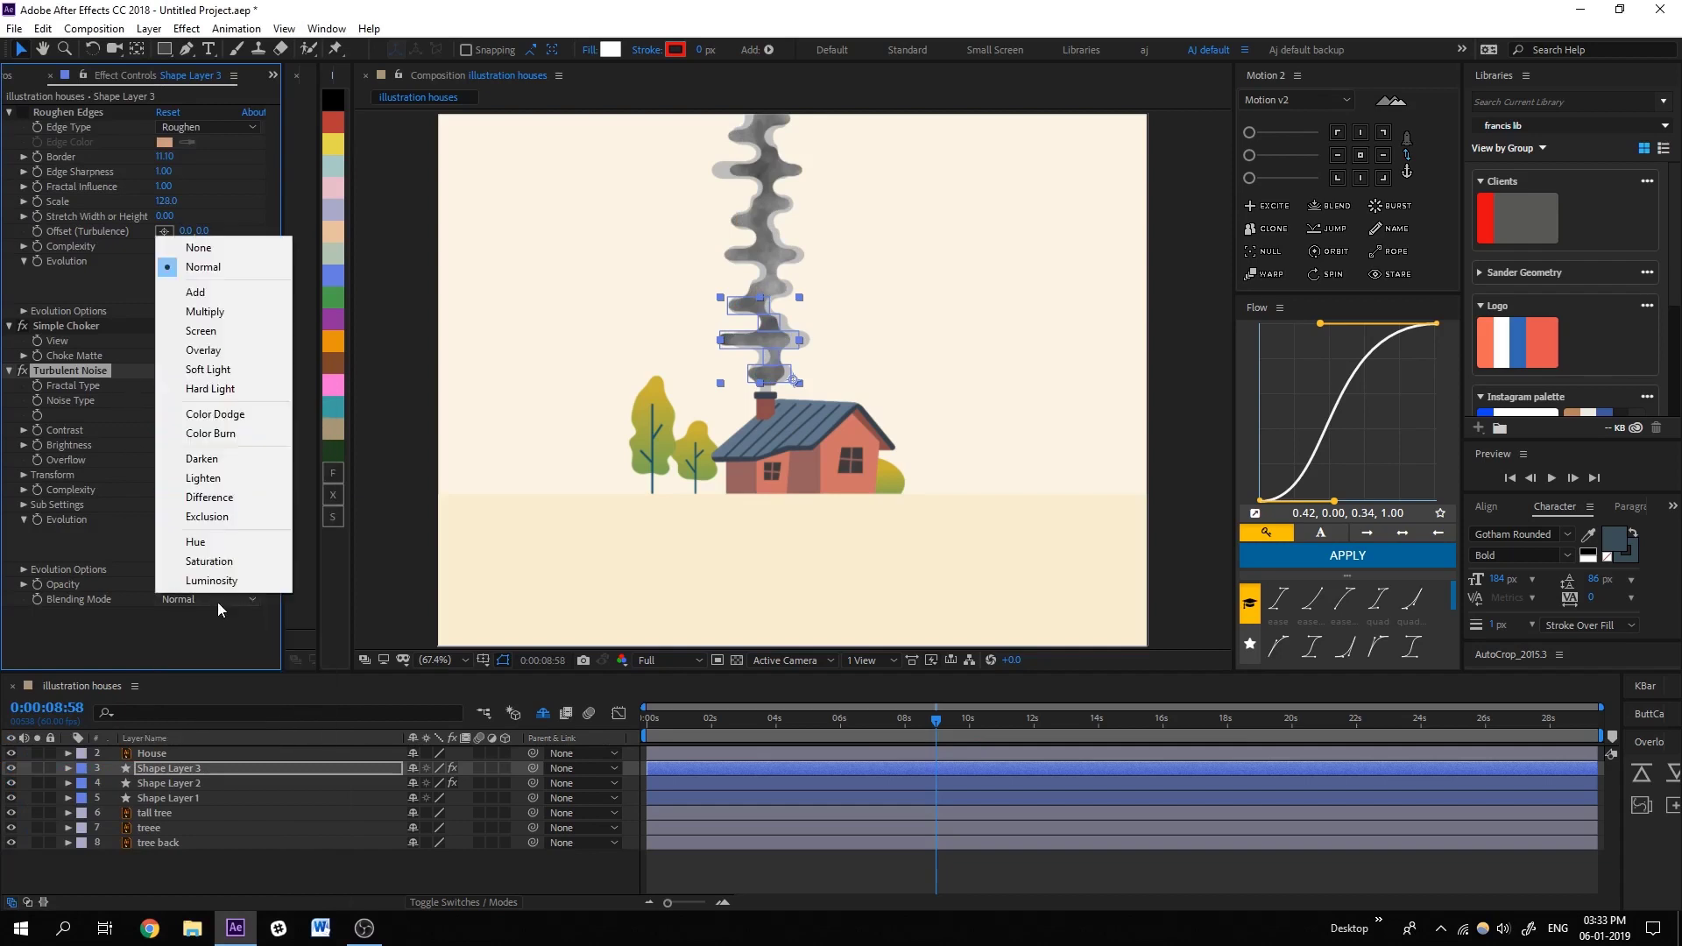
pyautogui.click(219, 292)
pyautogui.click(211, 600)
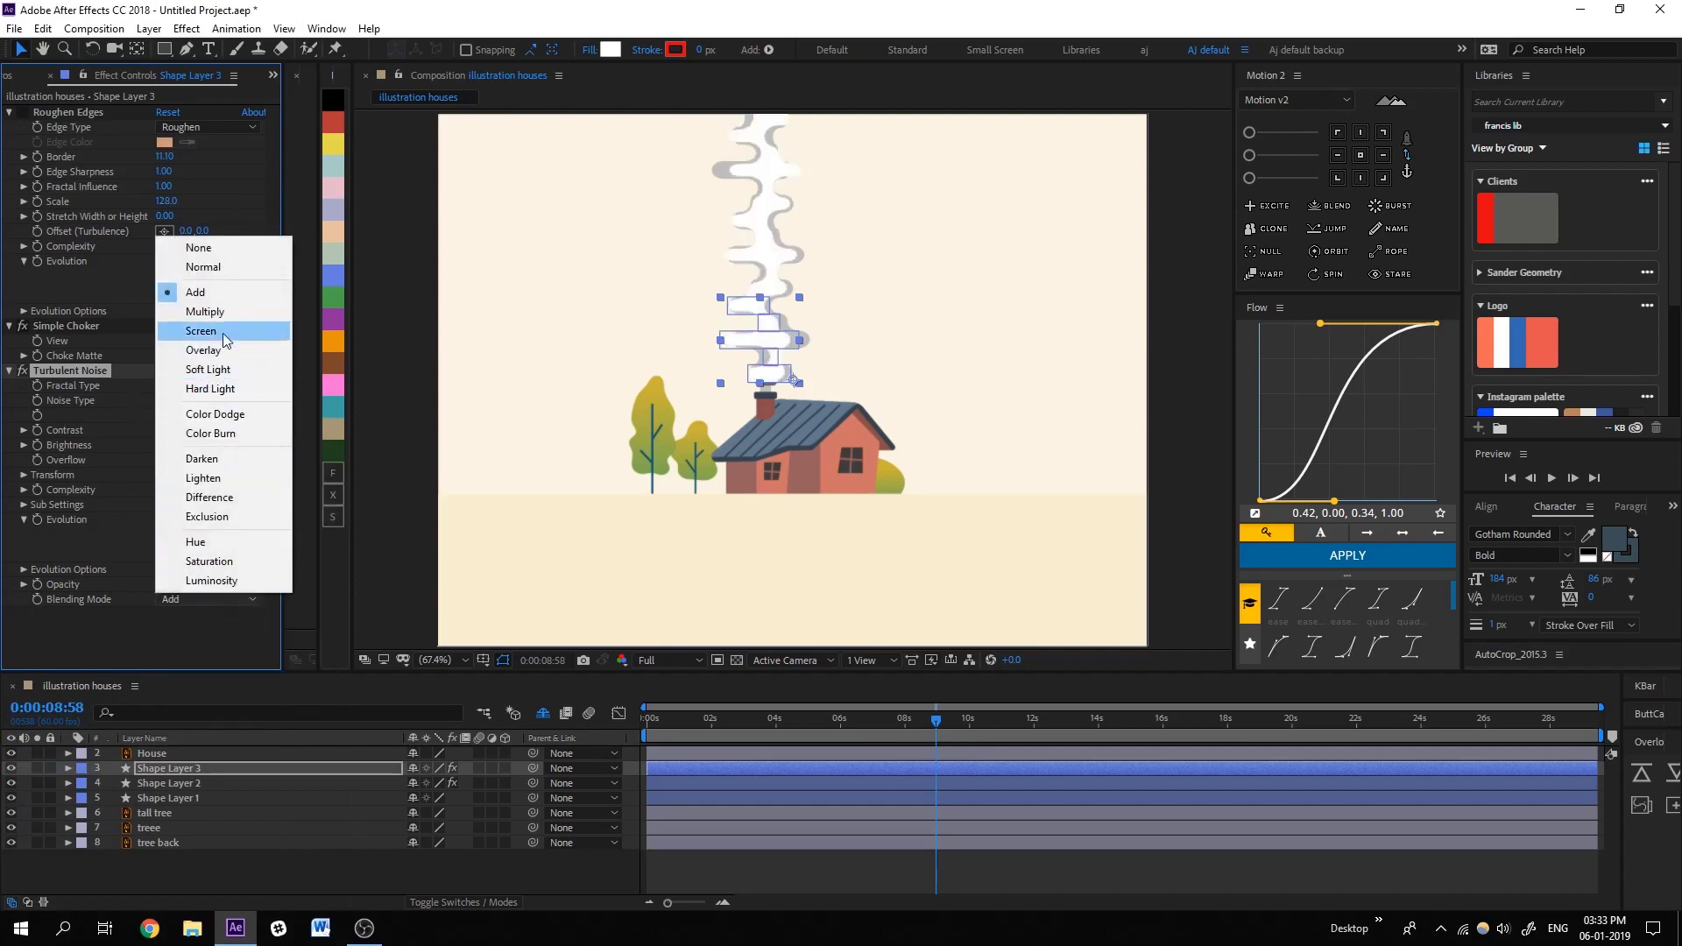
pyautogui.click(205, 312)
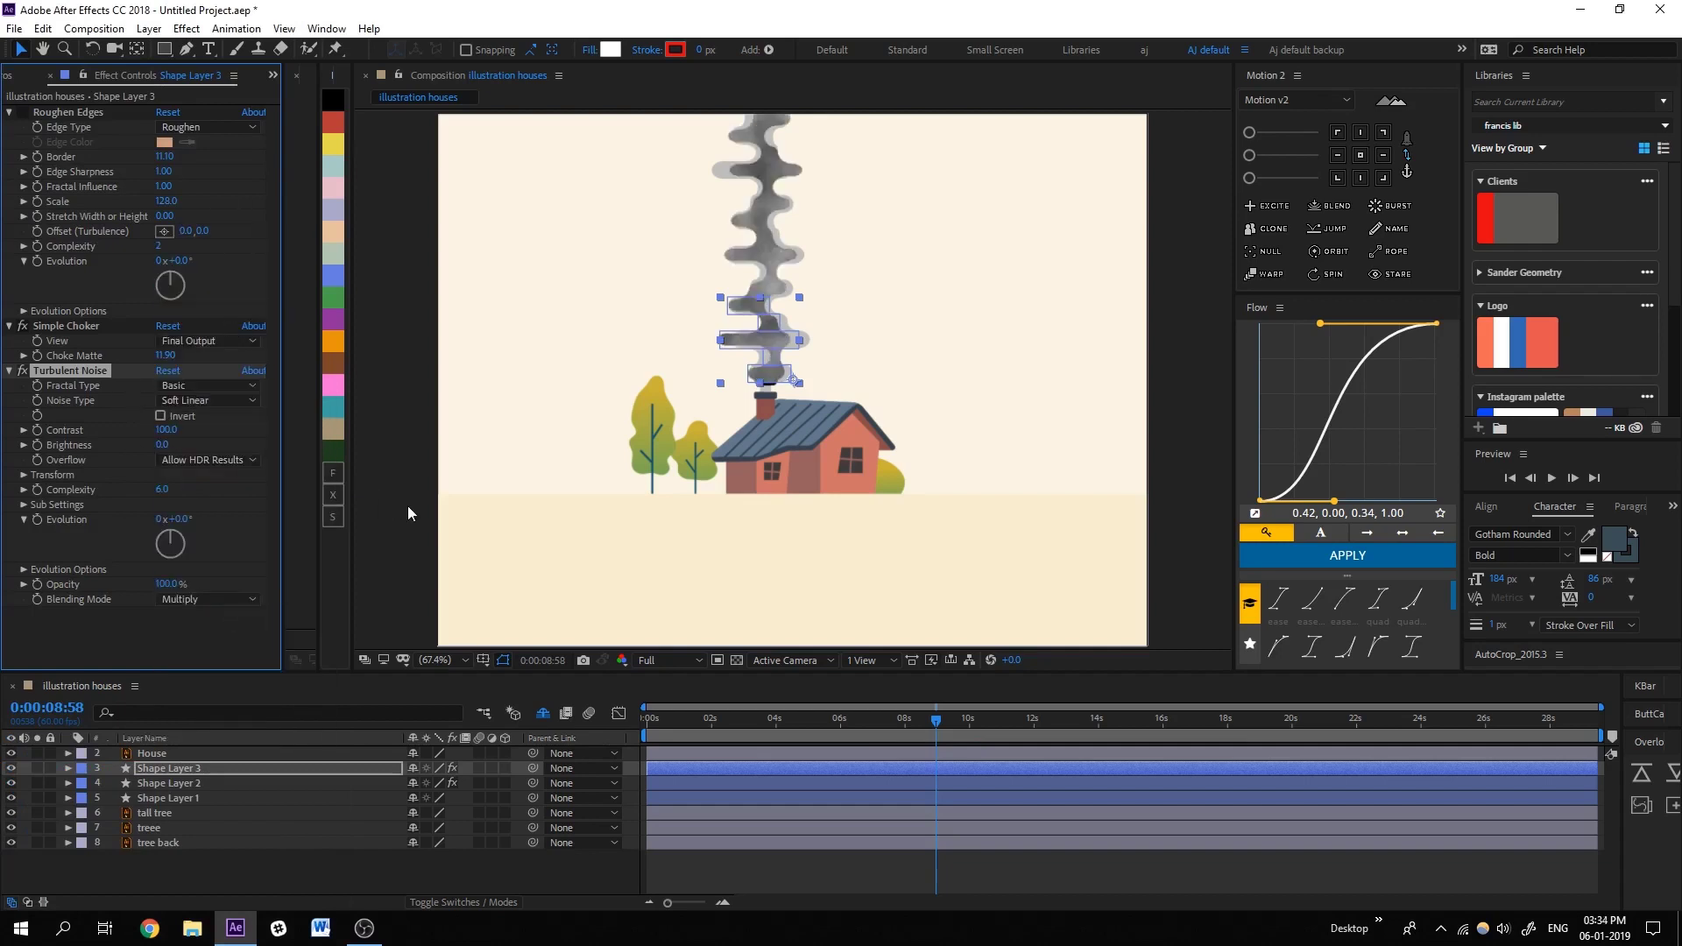
pyautogui.click(206, 600)
pyautogui.click(203, 349)
pyautogui.click(223, 596)
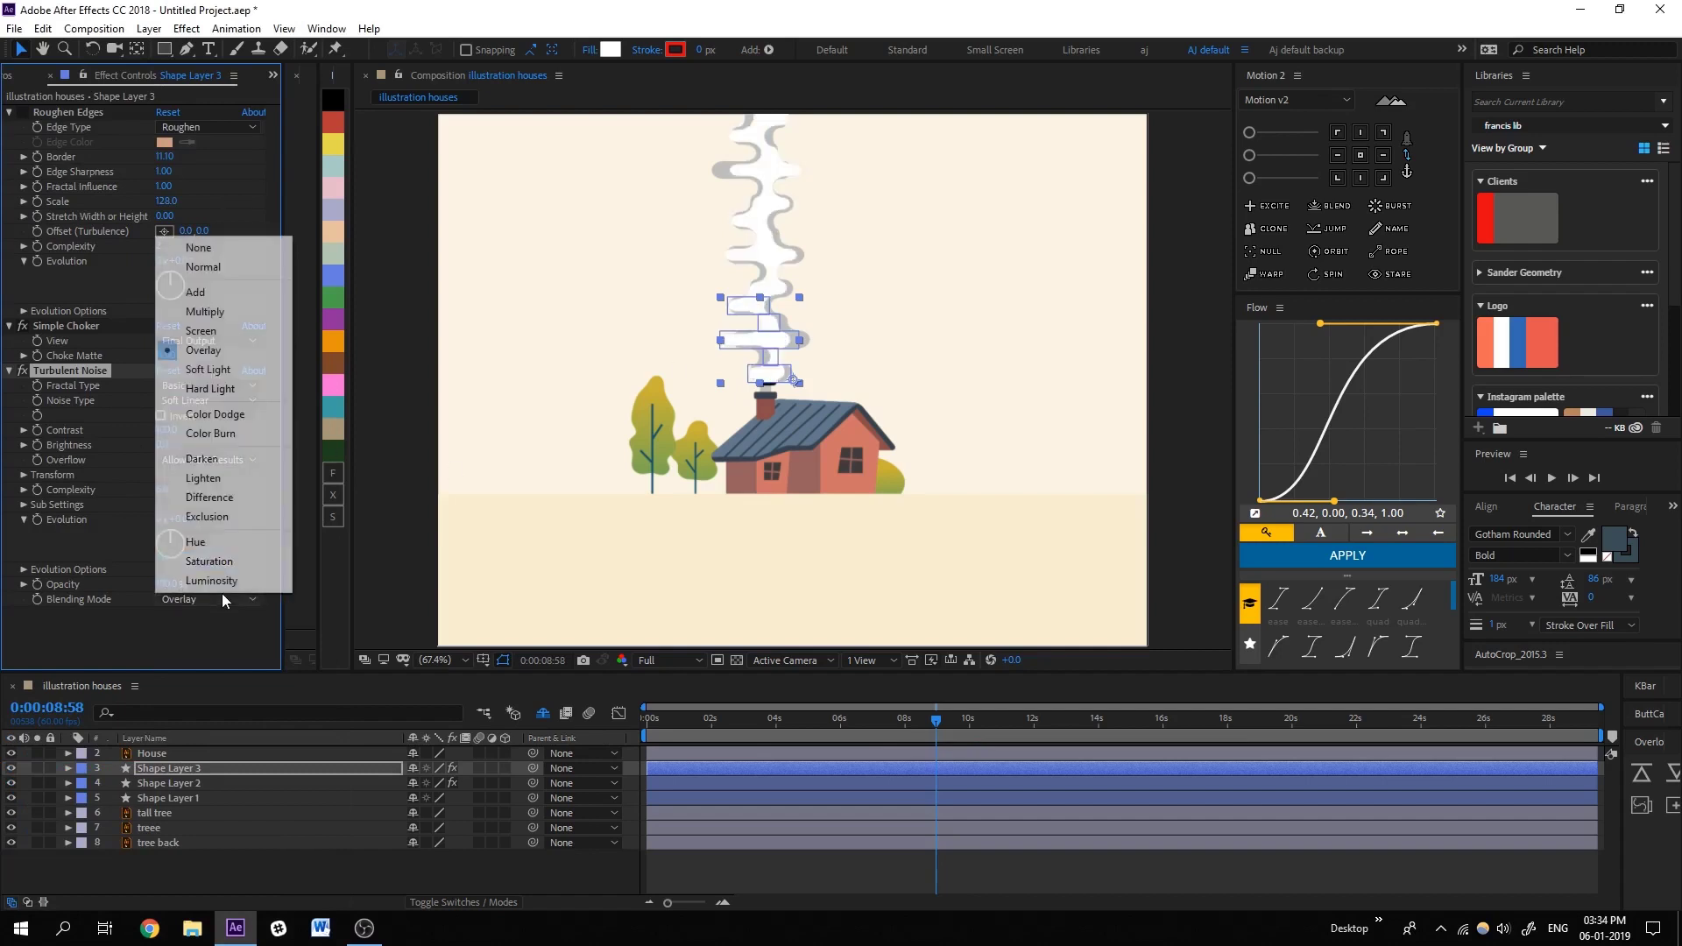
pyautogui.click(226, 580)
pyautogui.click(229, 599)
pyautogui.click(219, 477)
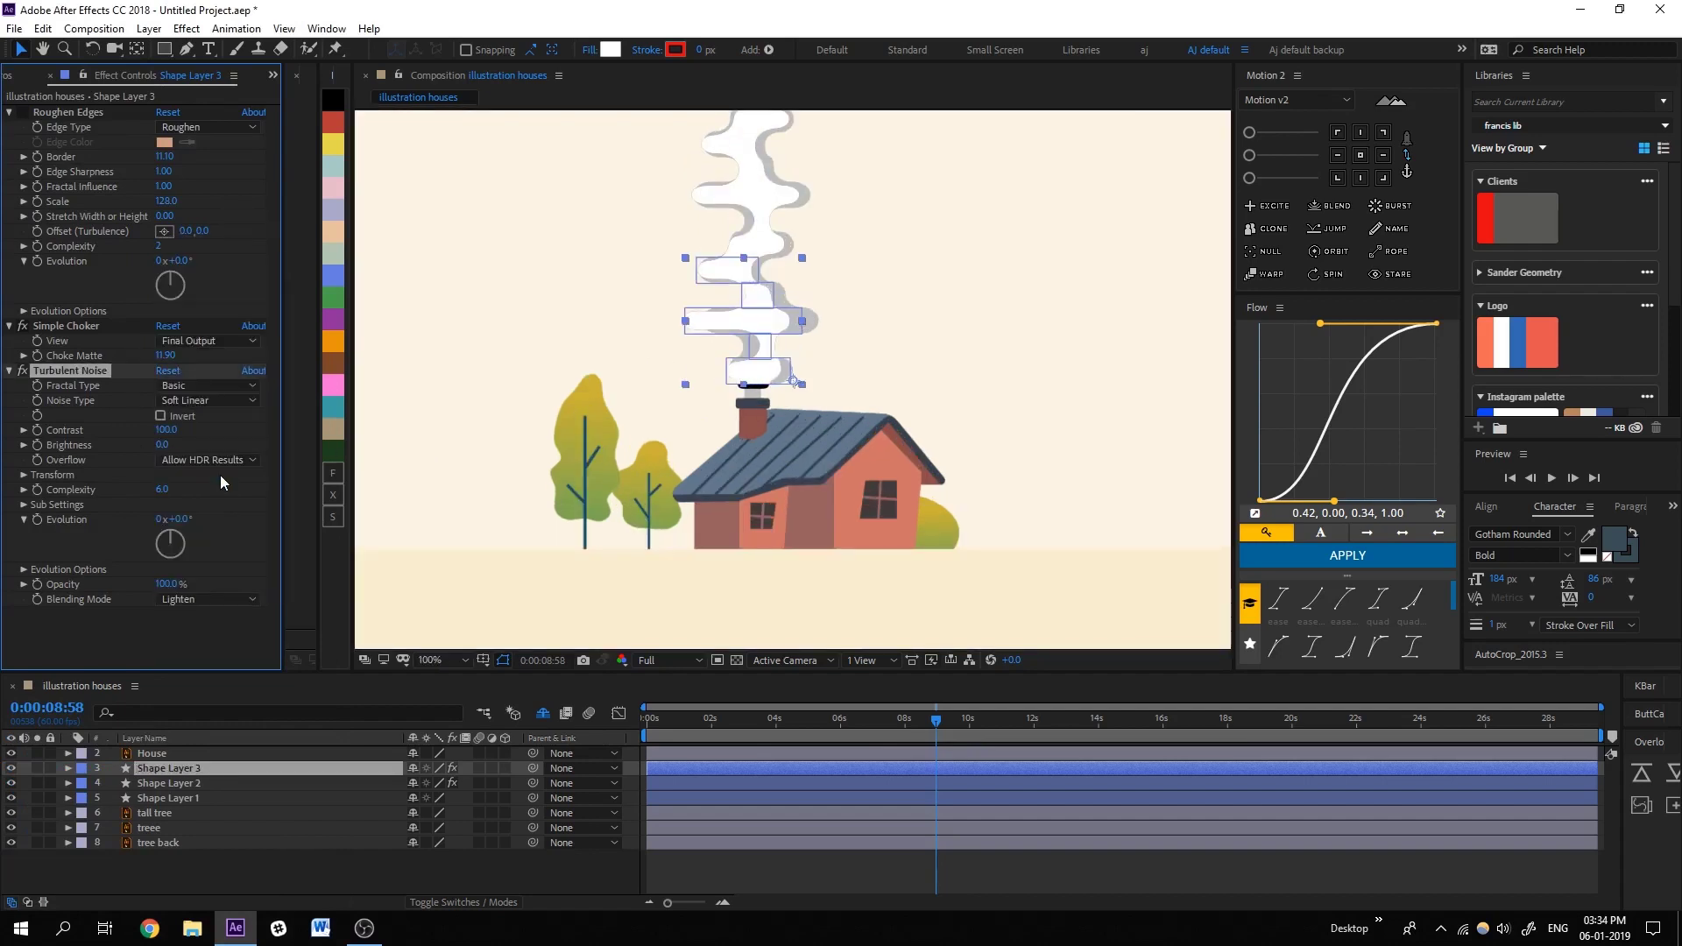
pyautogui.click(207, 600)
pyautogui.click(219, 413)
pyautogui.click(219, 599)
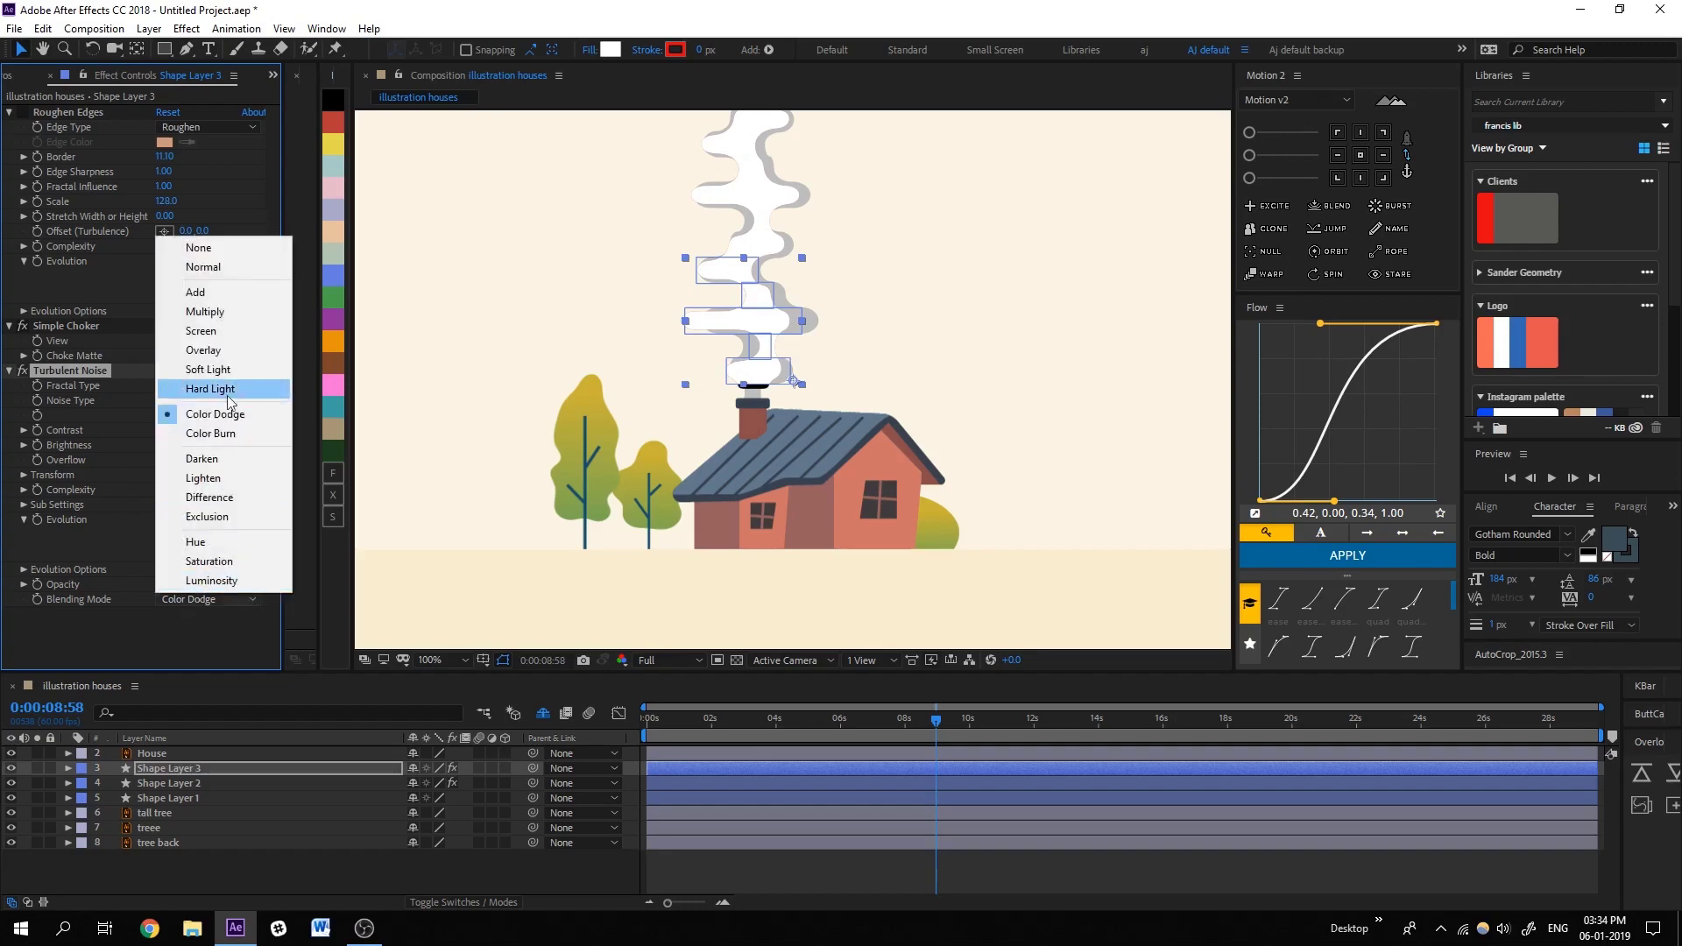
pyautogui.click(209, 312)
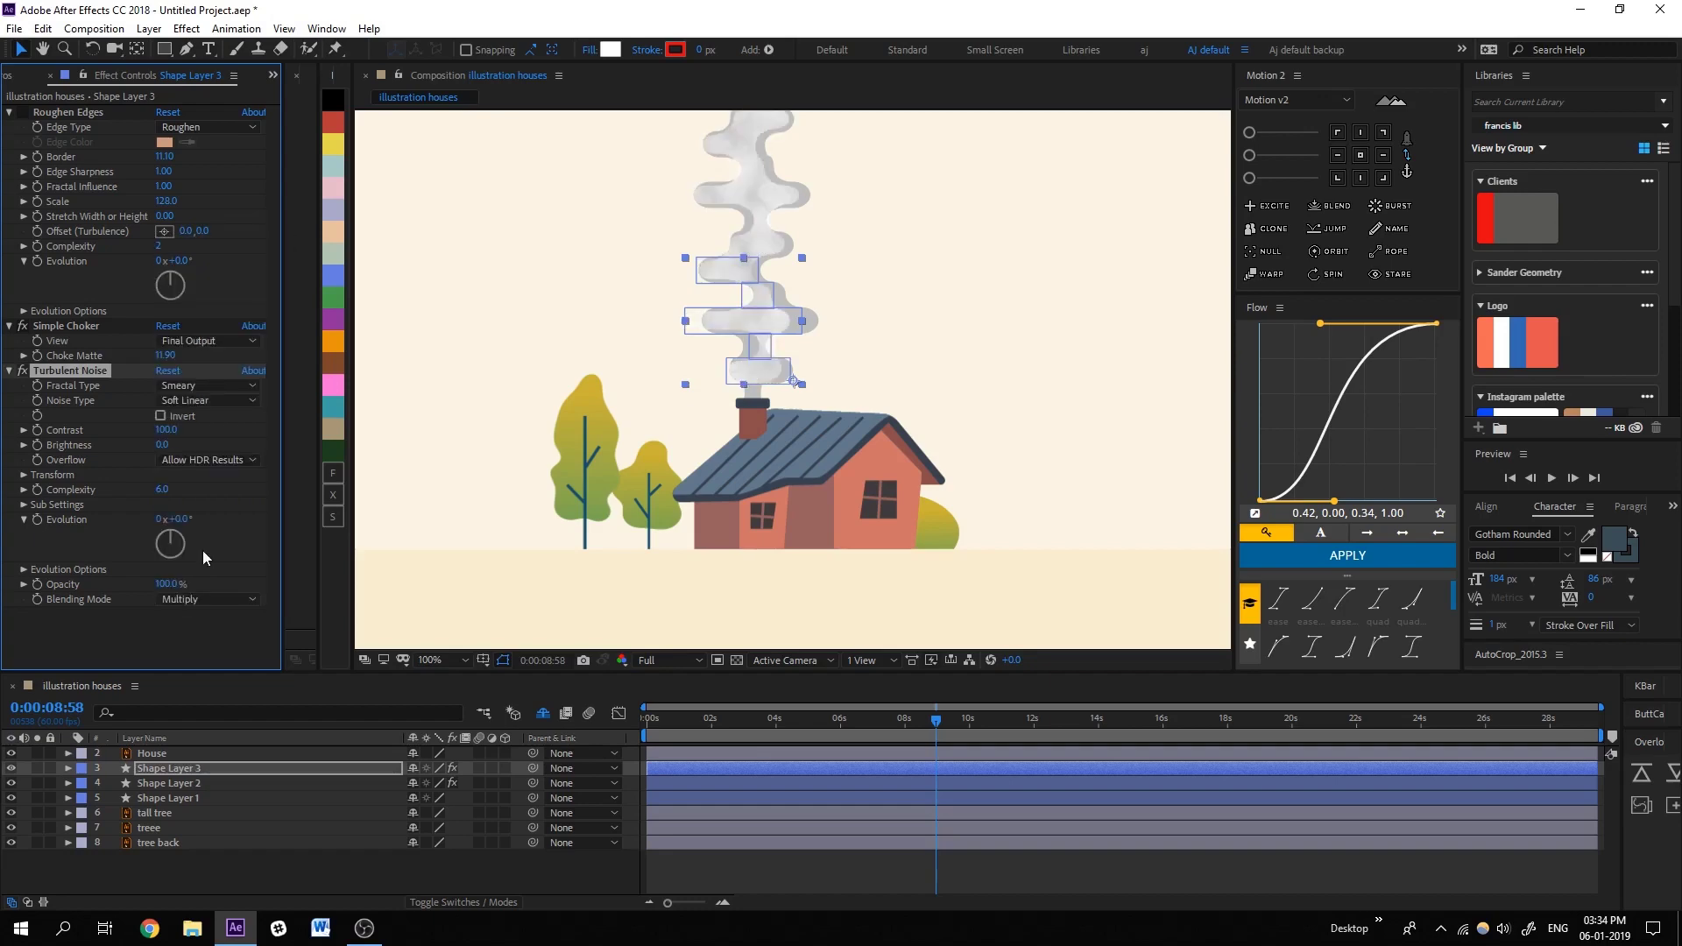
# Add Posterize Time at 8 fps to the smoke layer and preview the choppy animation.
pyautogui.click(812, 867)
pyautogui.press('space')
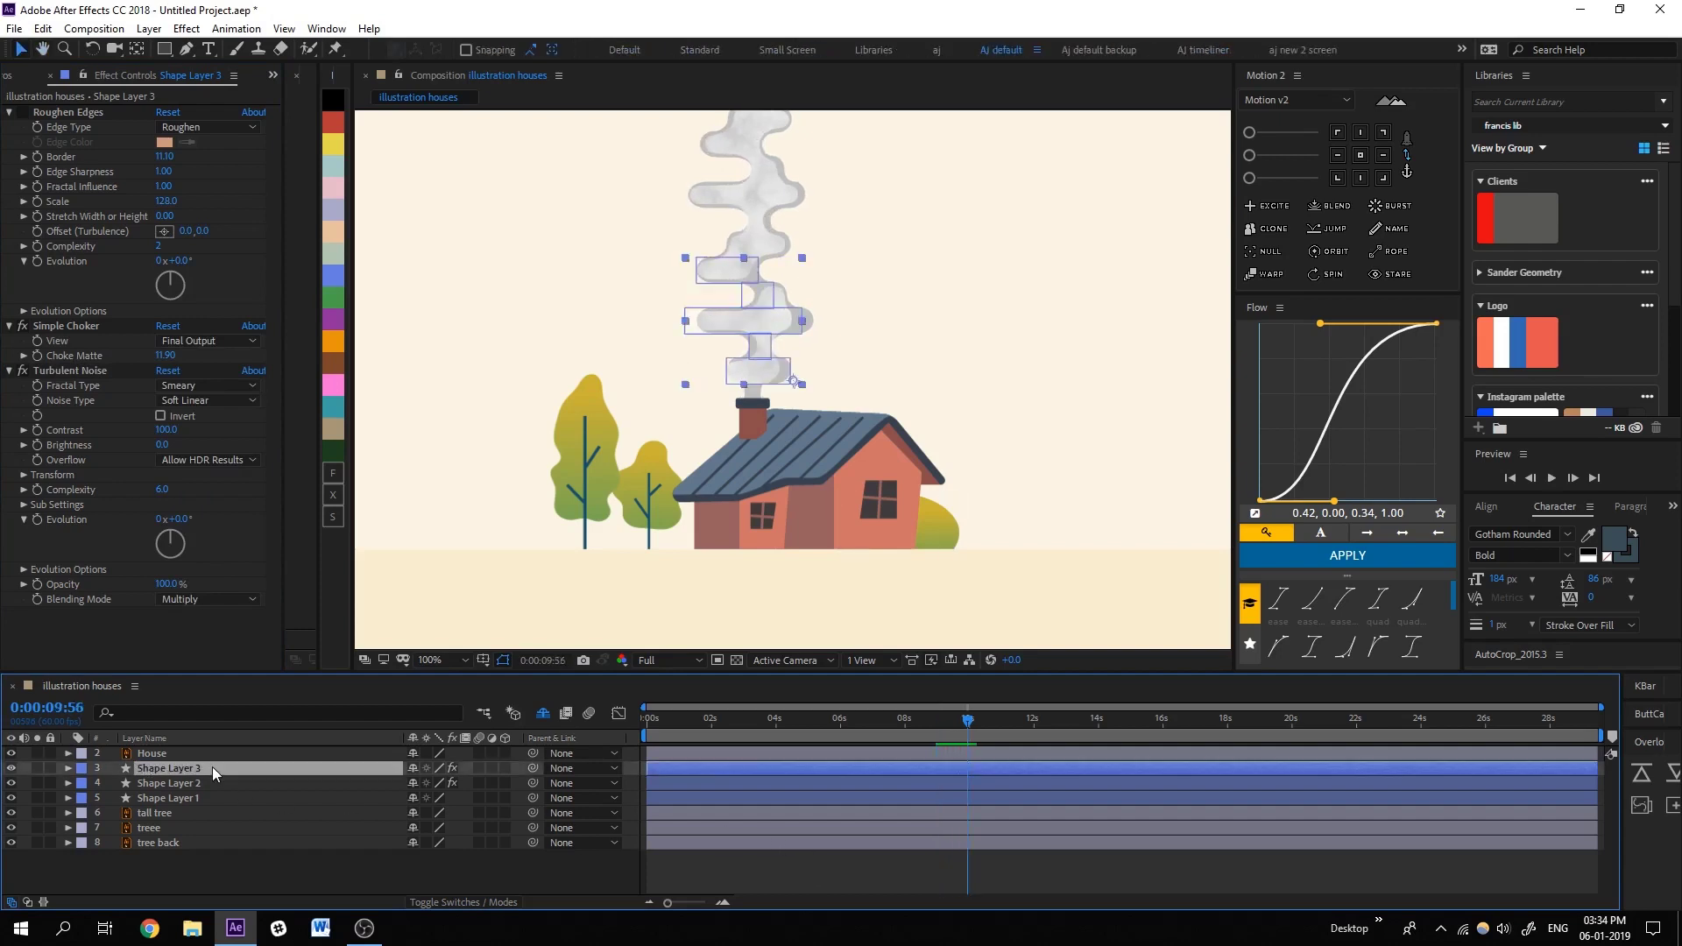
pyautogui.hotkey('ctrl', 'space')
pyautogui.write('pos')
pyautogui.click(160, 778)
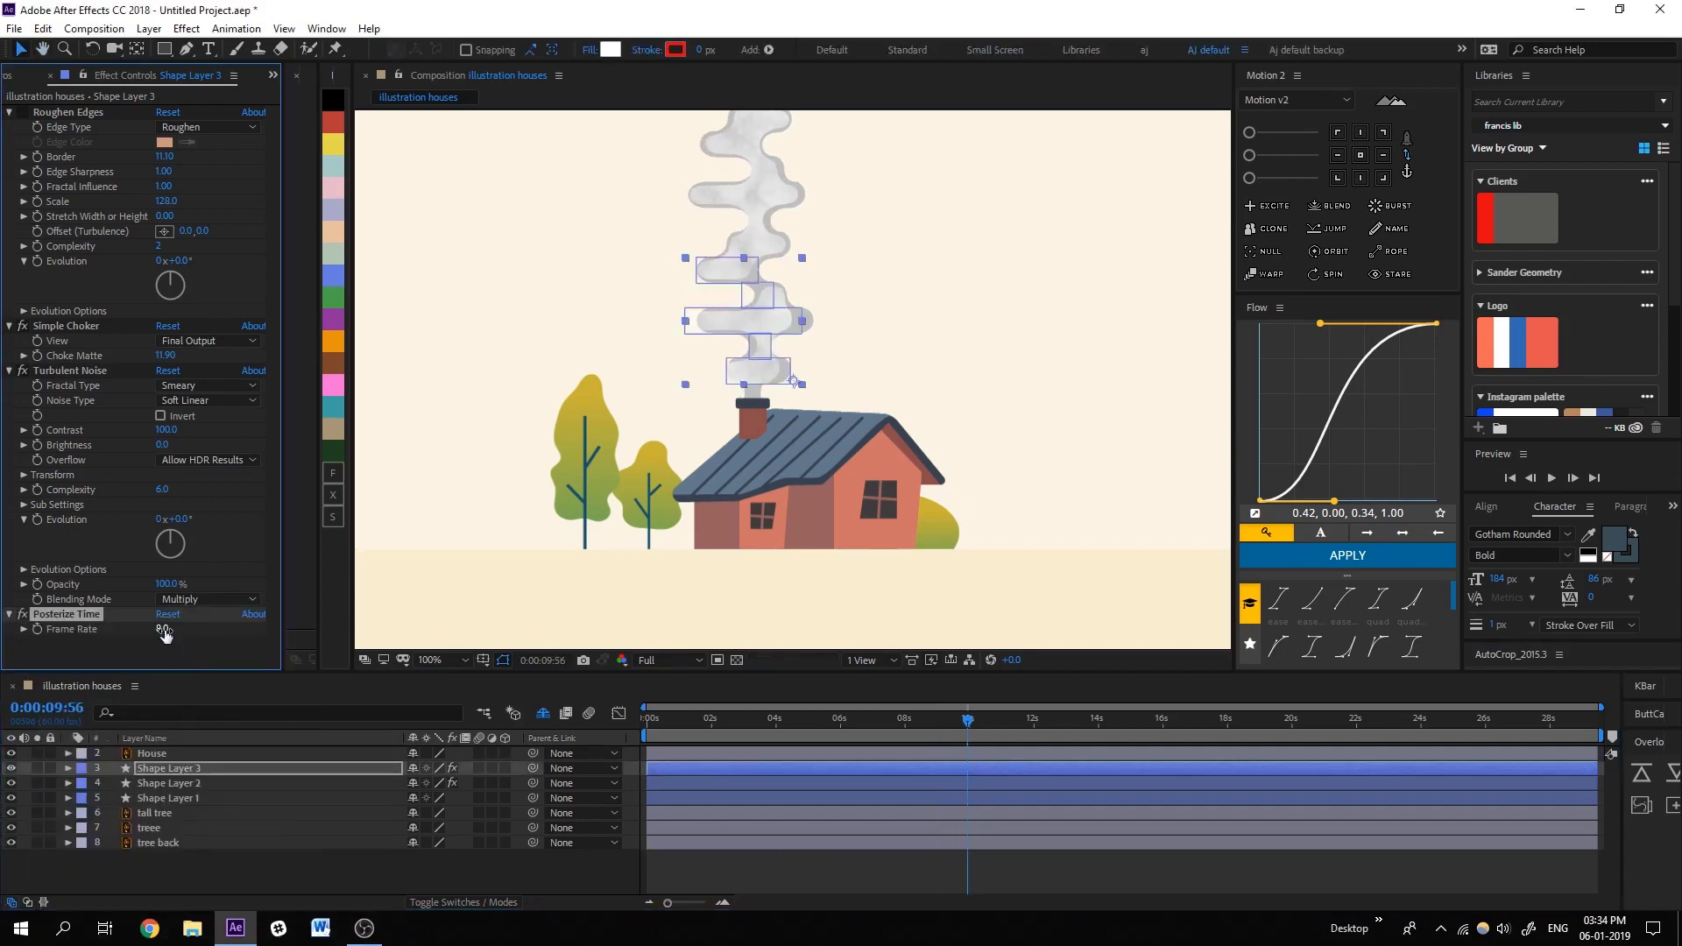
pyautogui.press('space')
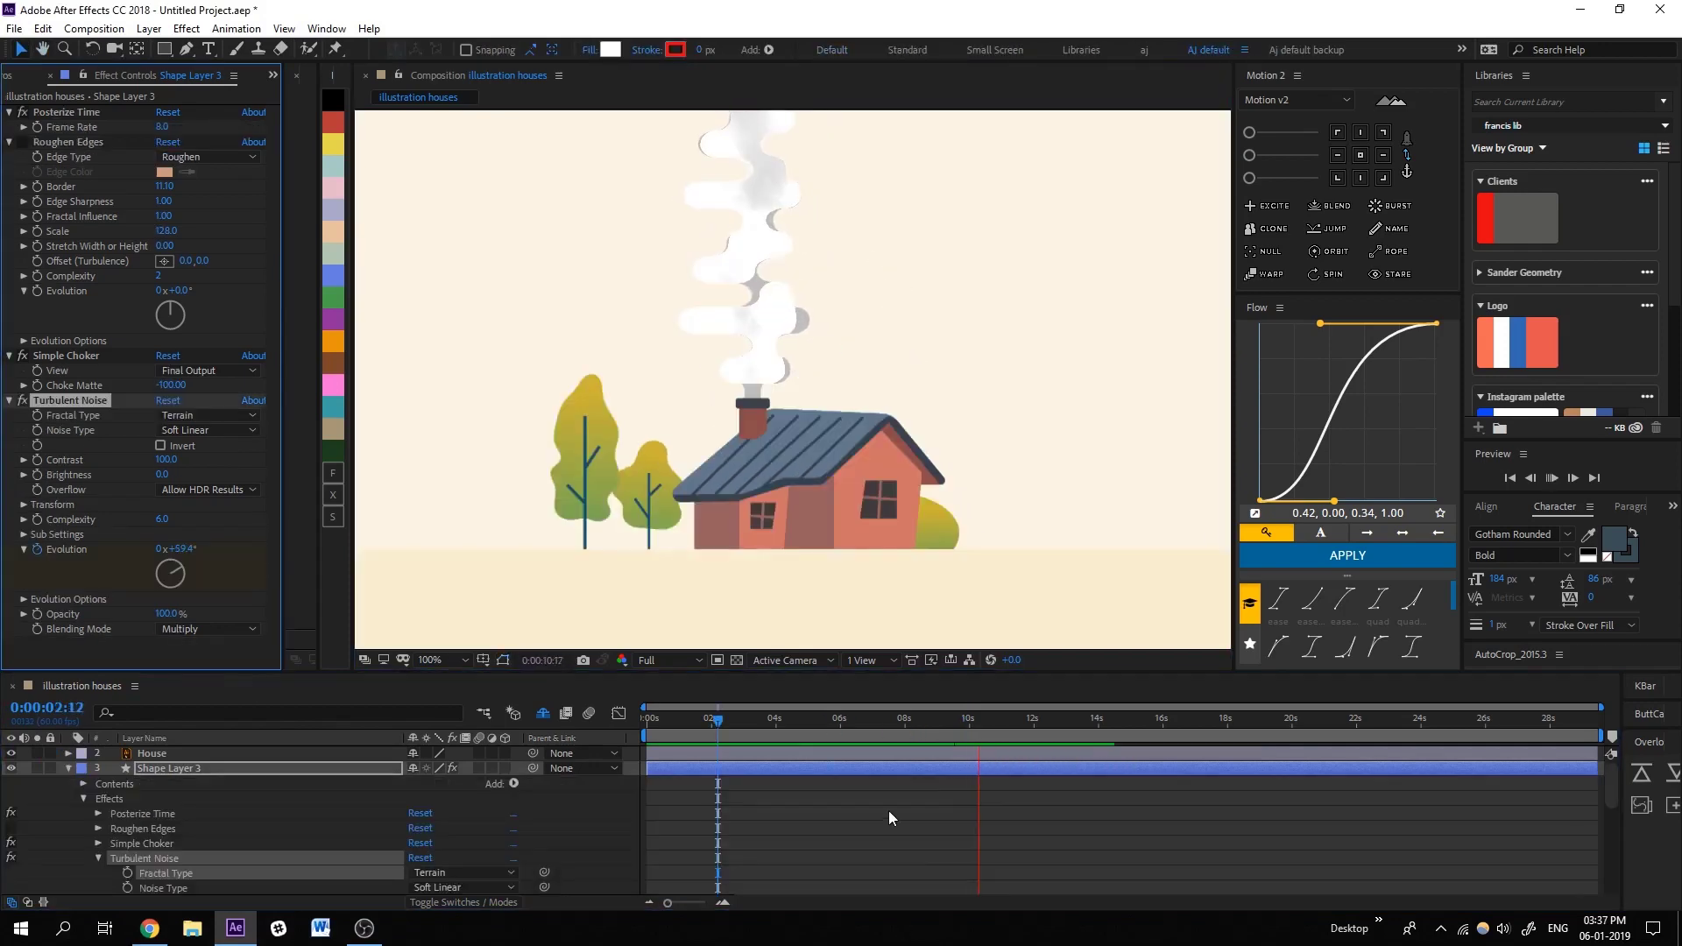
pyautogui.press(',')
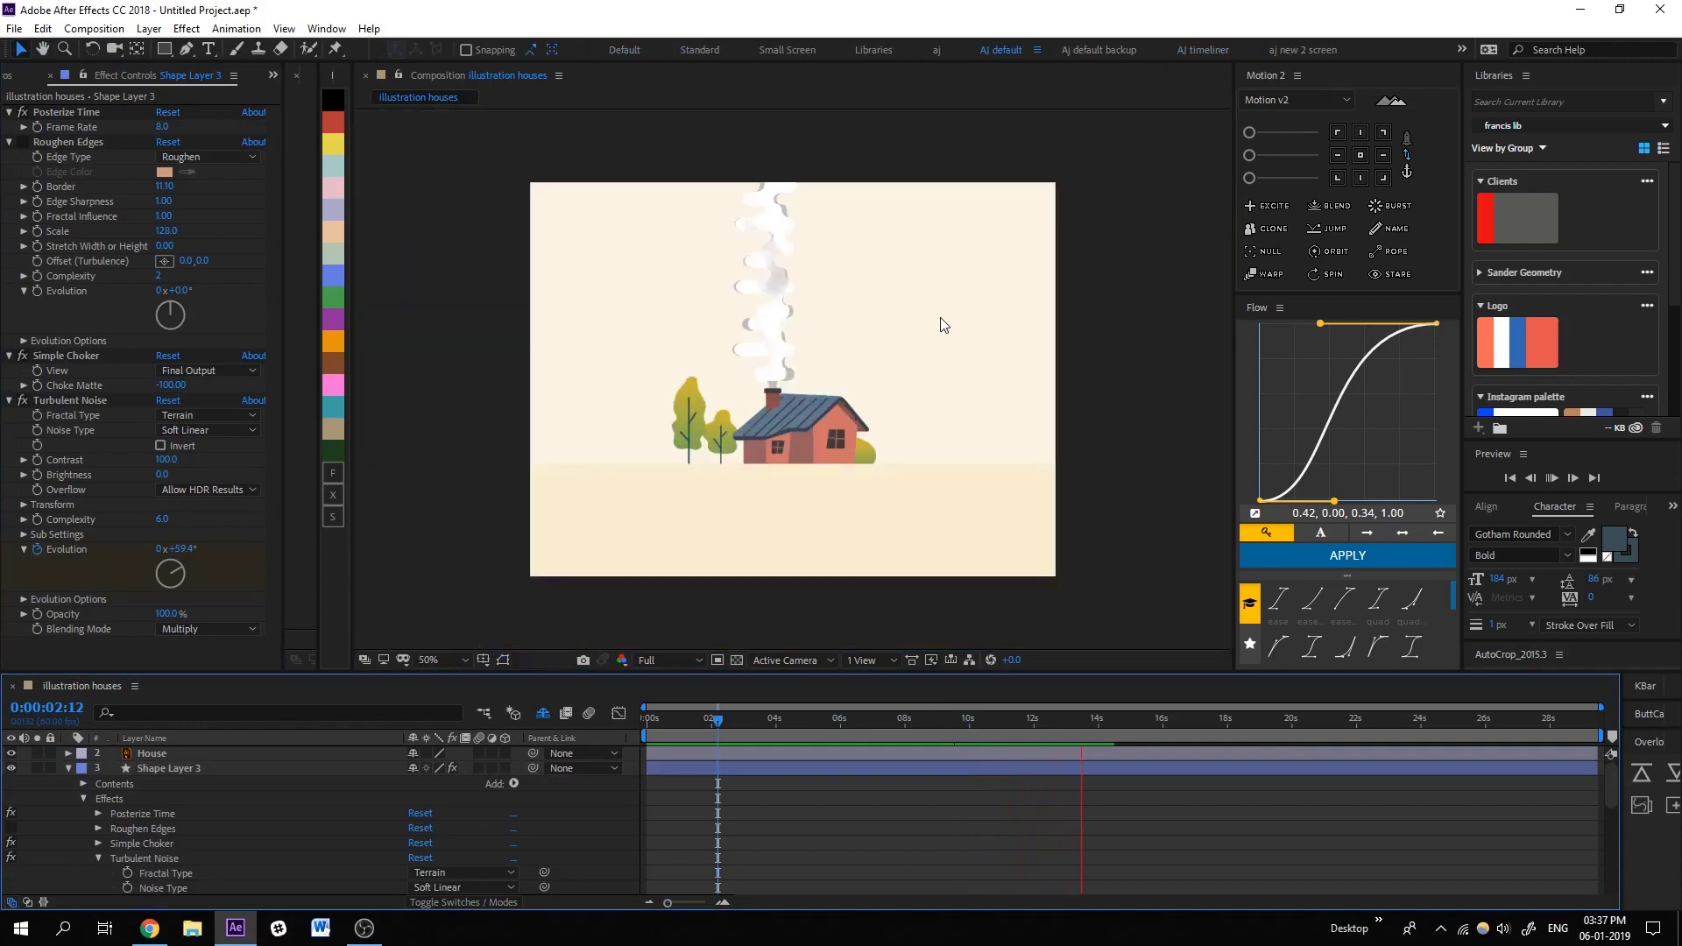
pyautogui.scroll(1, 939, 318)
pyautogui.scroll(1, 882, 315)
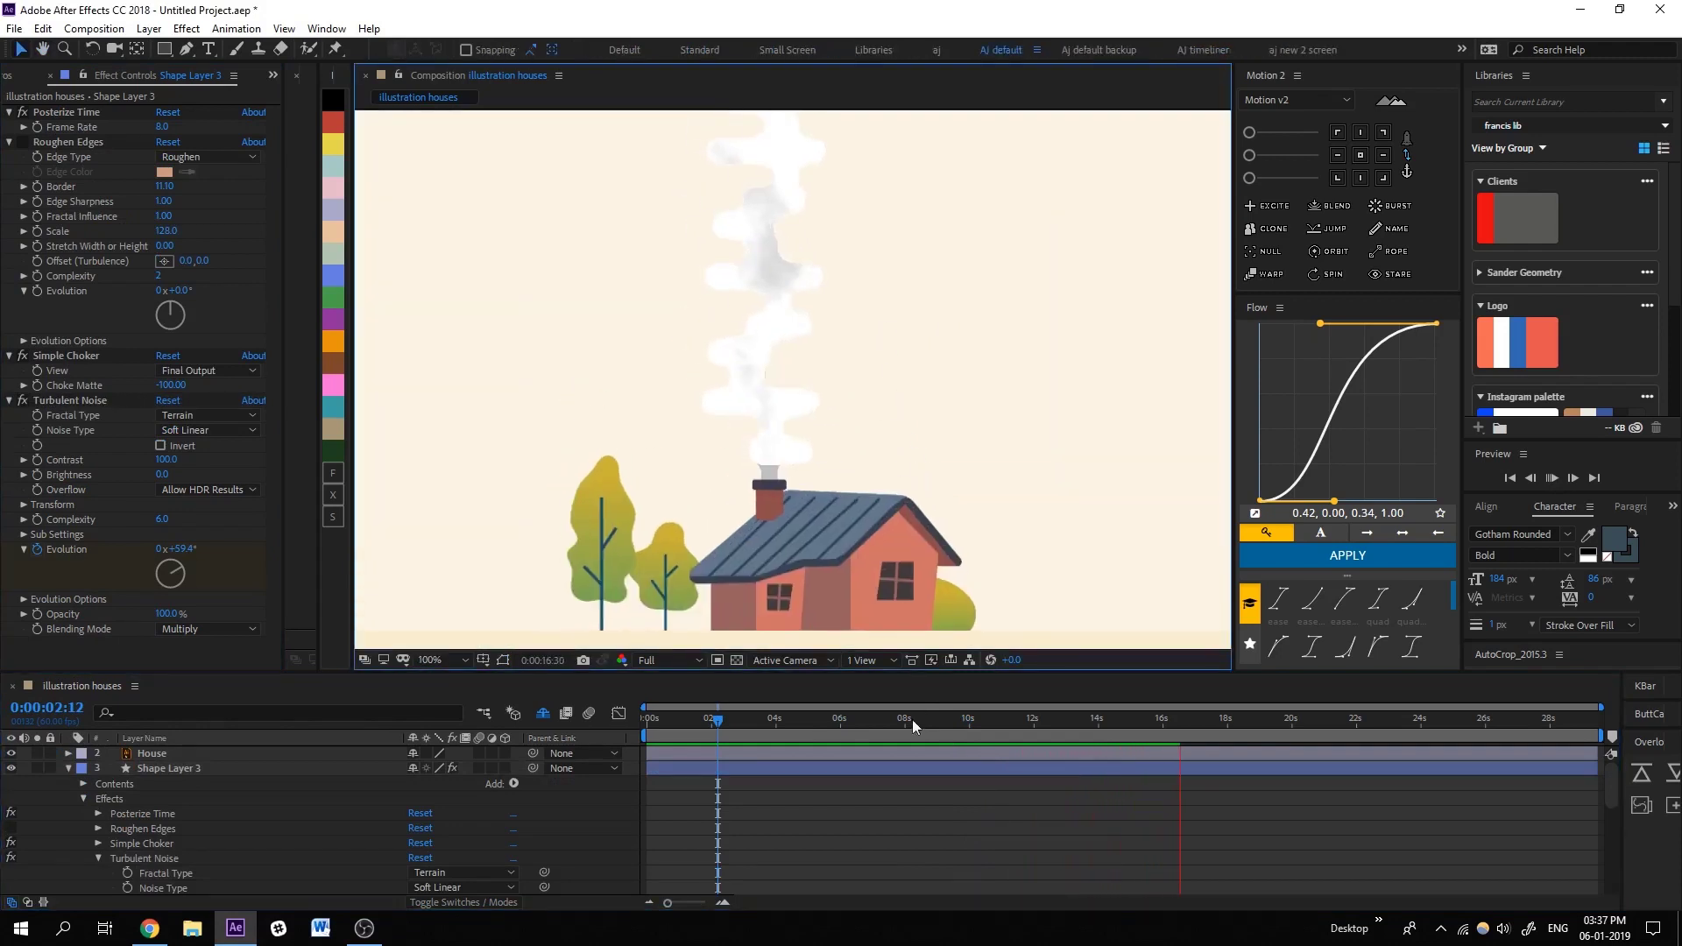
pyautogui.click(797, 720)
# Change Shape Layer 3's smoke fill colour from white to grey 676767.
pyautogui.click(243, 767)
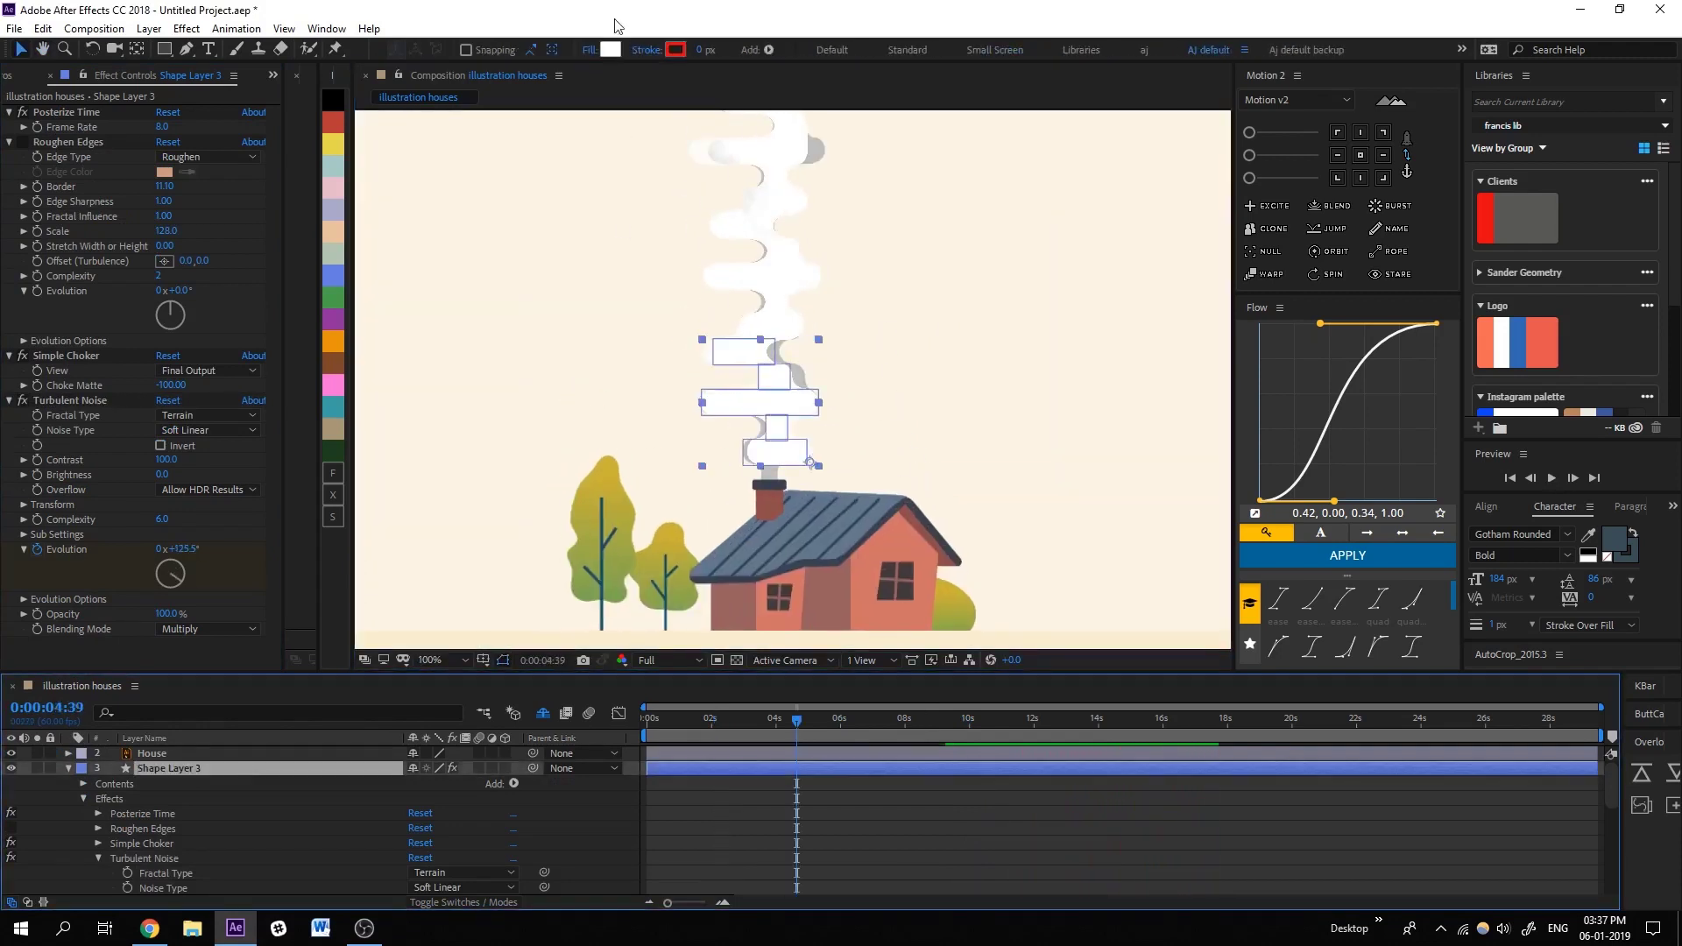
pyautogui.click(611, 49)
pyautogui.moveTo(134, 159); pyautogui.dragTo(3, 175)
pyautogui.click(407, 45)
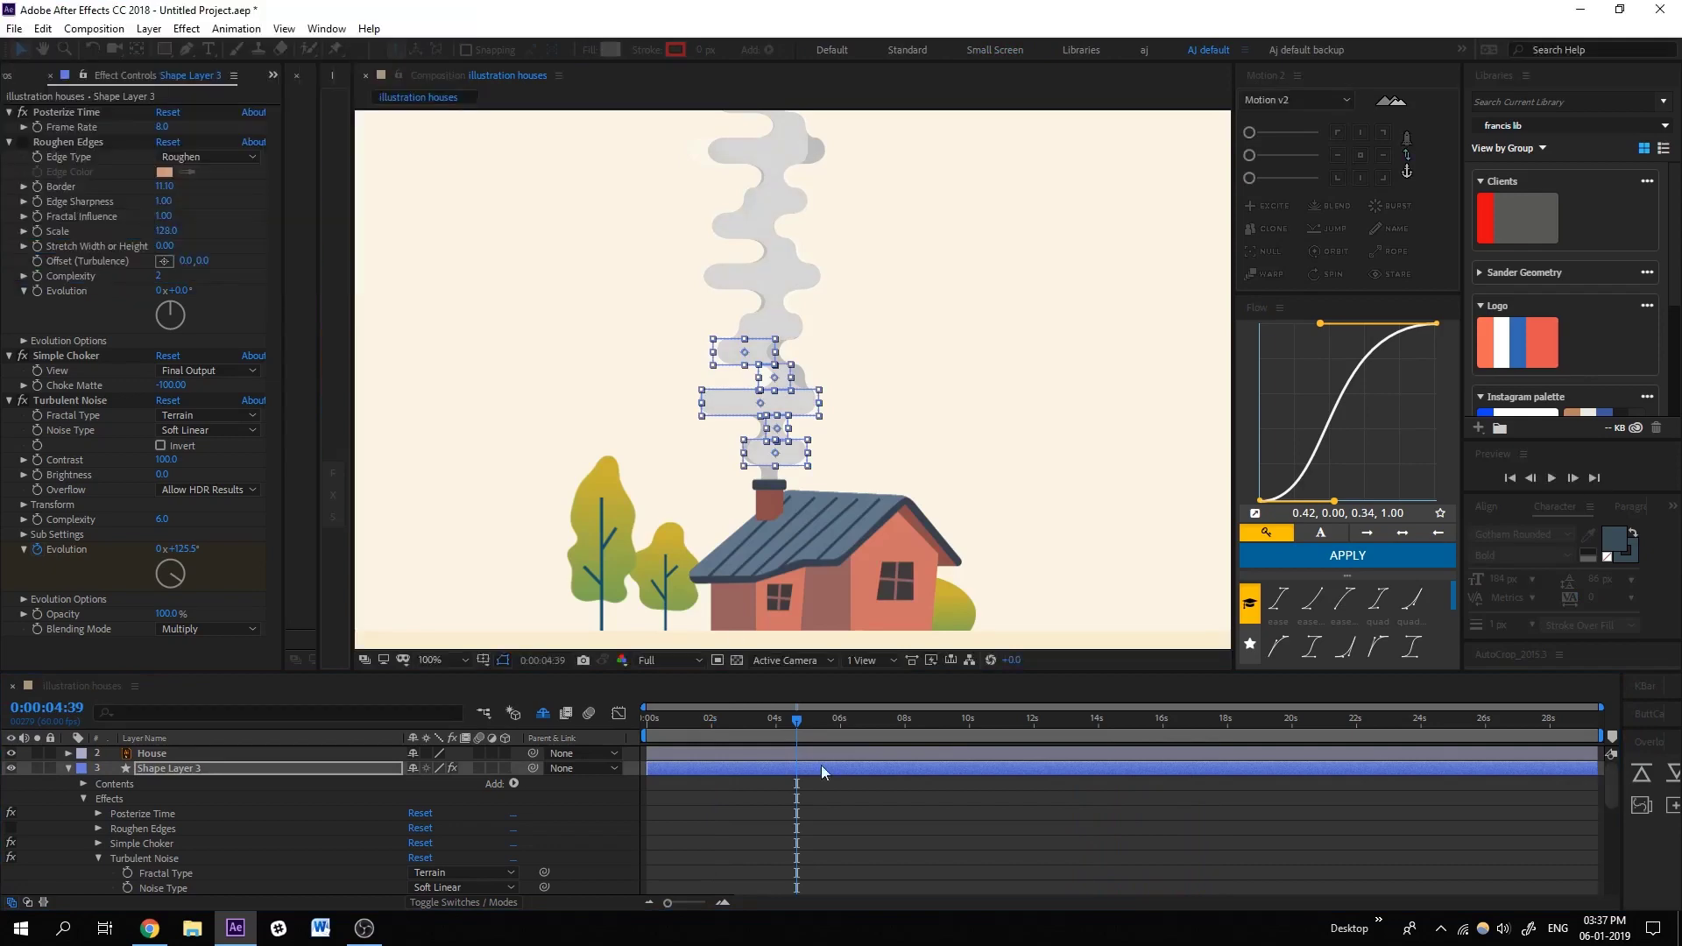
pyautogui.click(68, 768)
pyautogui.click(162, 784)
# Preview the smoke, then shrink Shape Layer 2's scale to 90%.
pyautogui.press('space')
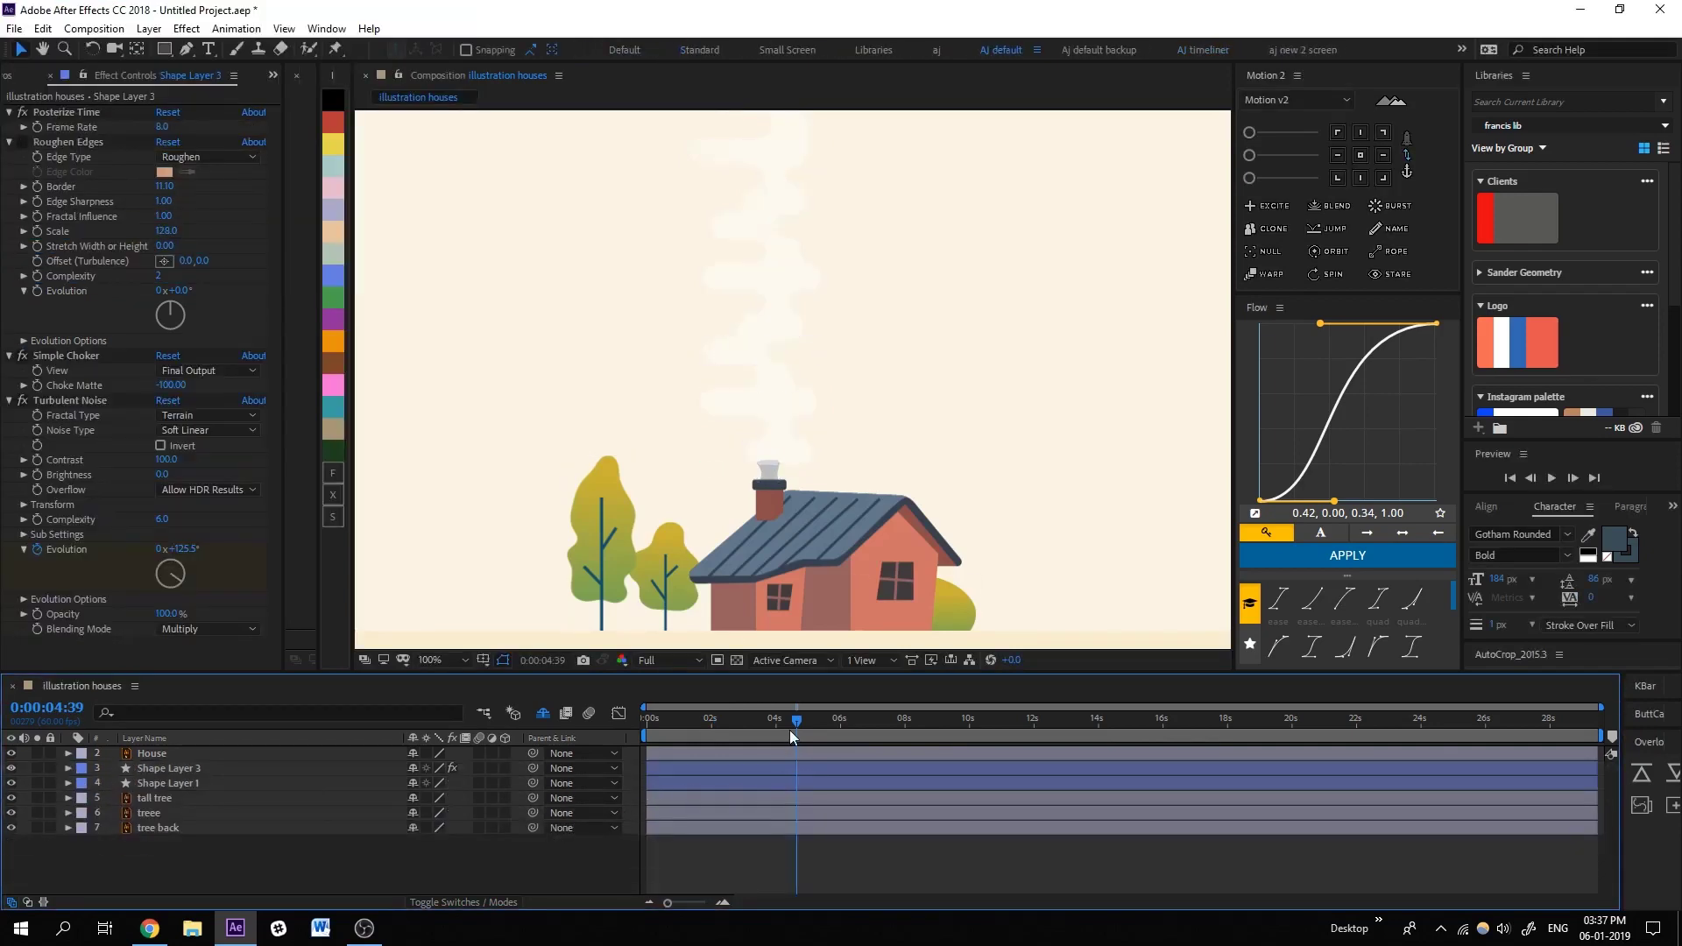
pyautogui.press('space')
pyautogui.press('space')
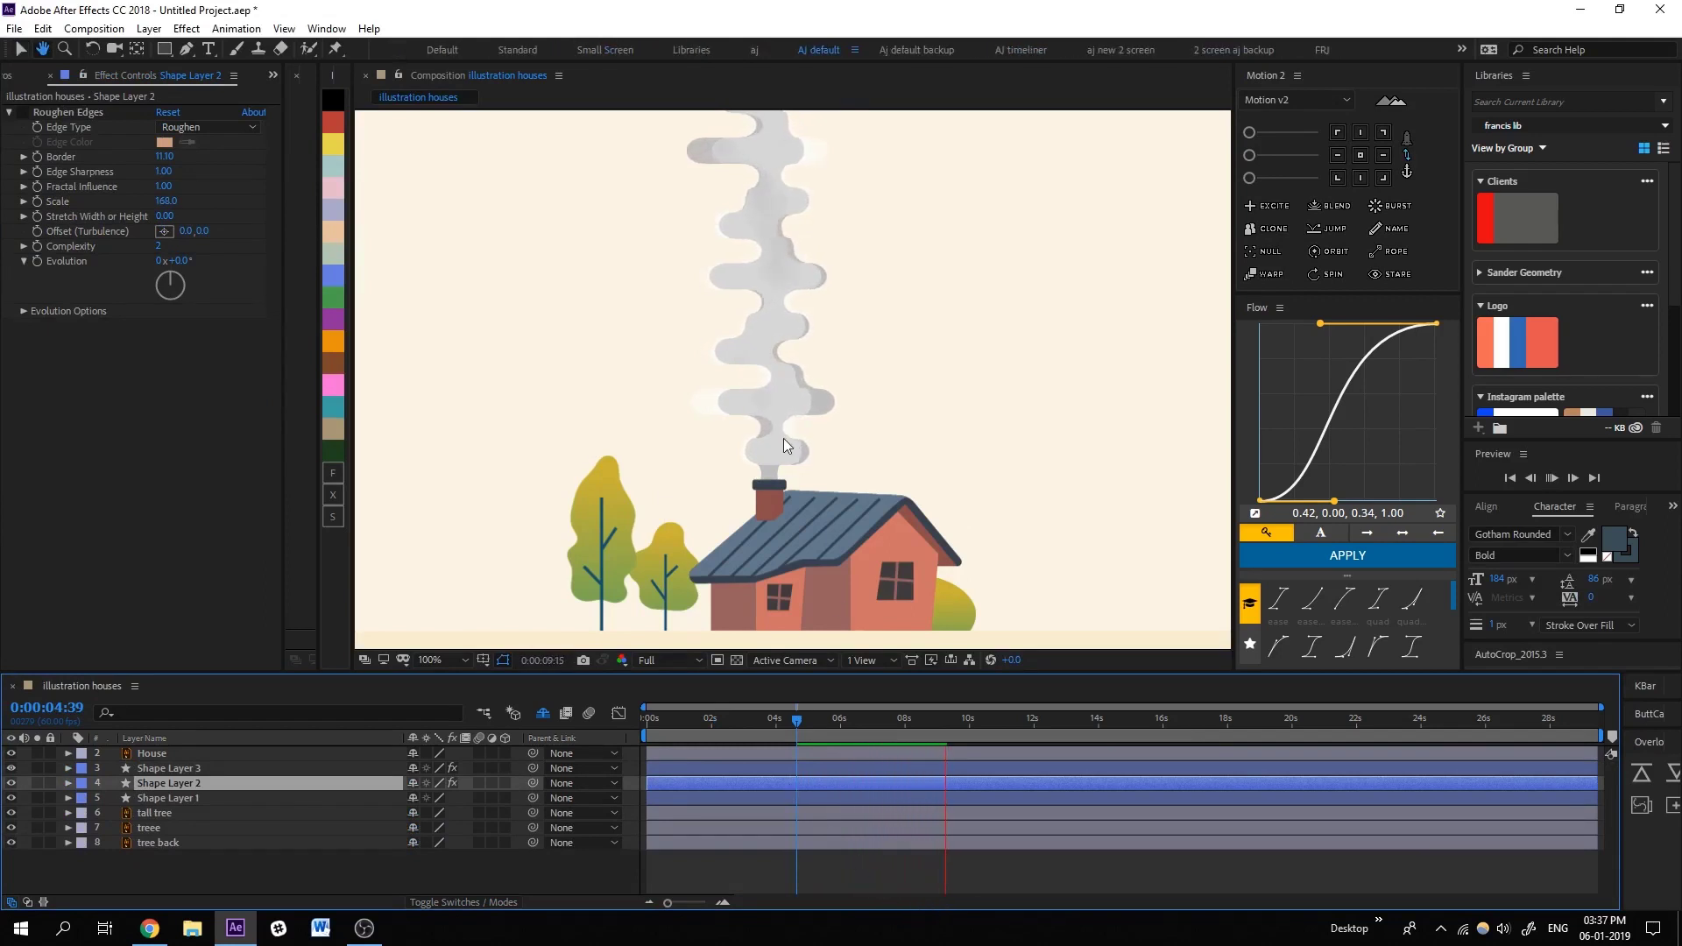
pyautogui.press('space')
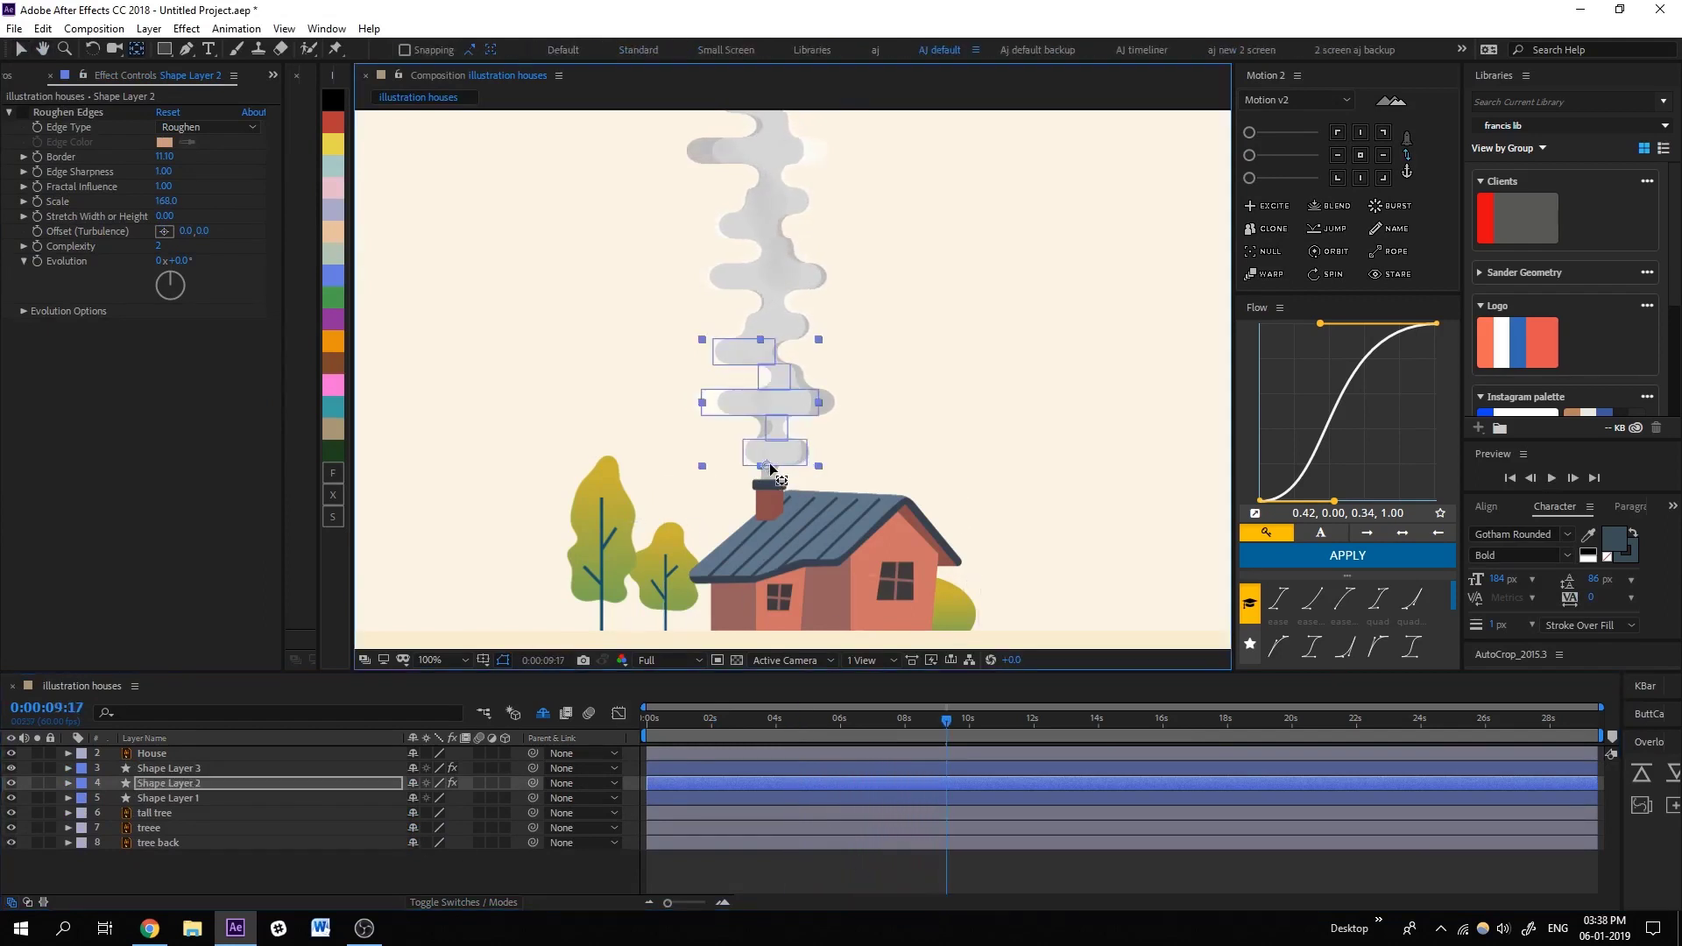
pyautogui.press('s')
pyautogui.moveTo(458, 798); pyautogui.dragTo(419, 817)
# Scale Shape Layers 2 and 3 to 51% and preview the thinner smoke column.
pyautogui.hotkey('ctrl', 'shift', 'Up')
pyautogui.press('s')
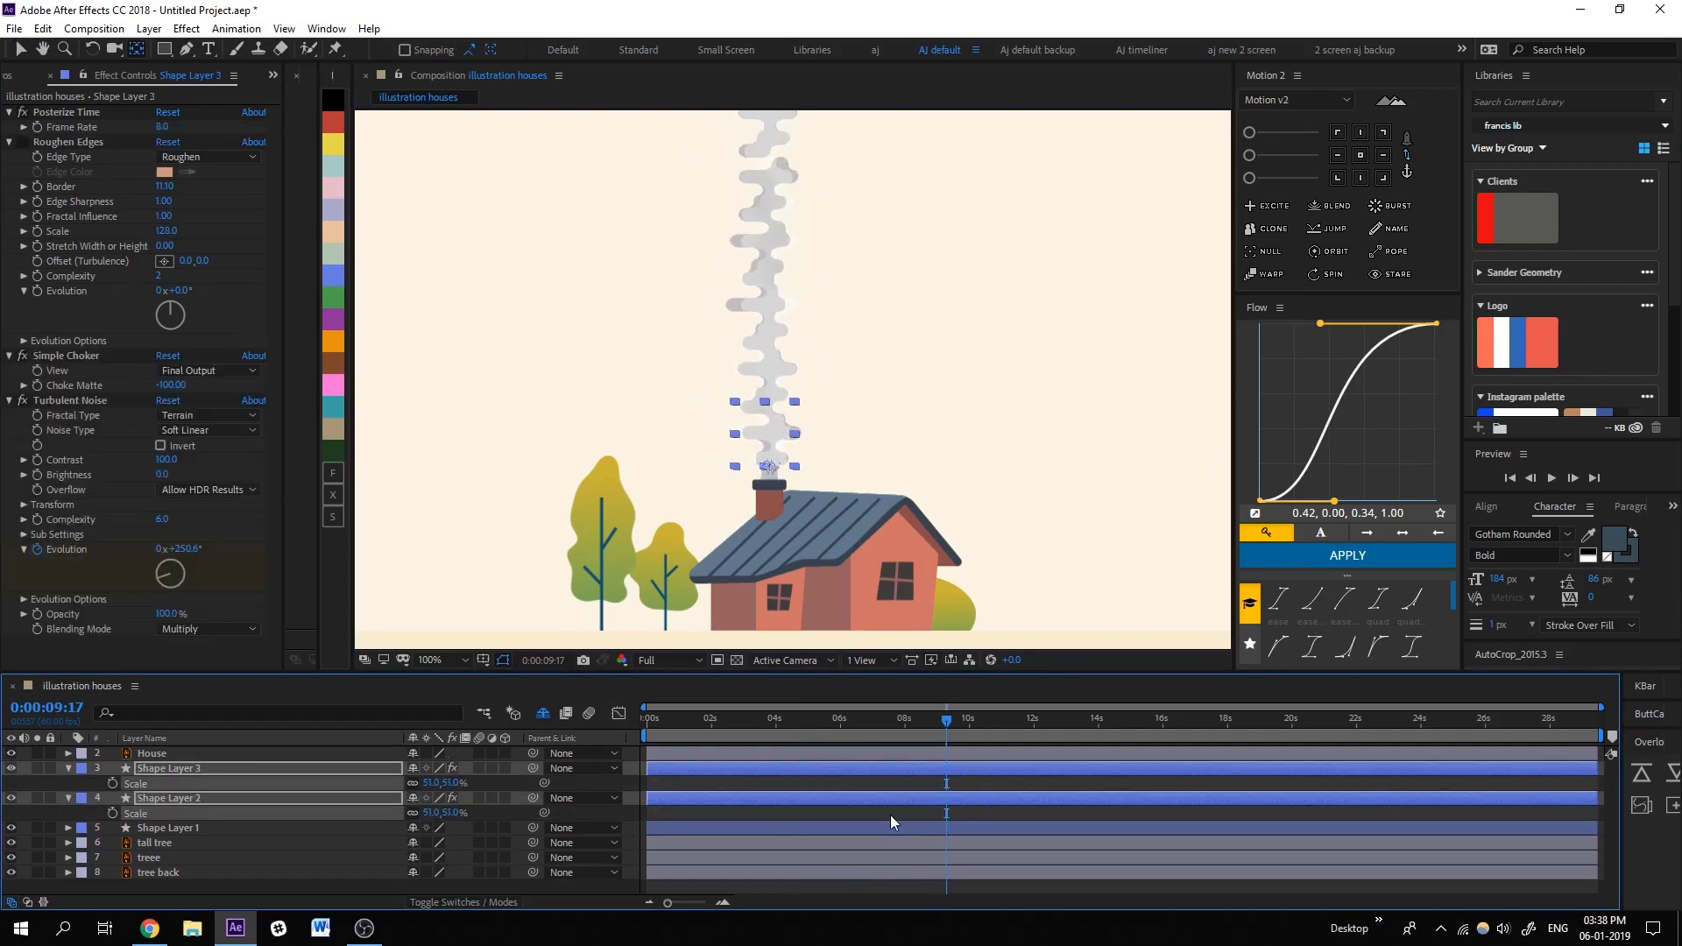
pyautogui.click(891, 815)
pyautogui.press('space')
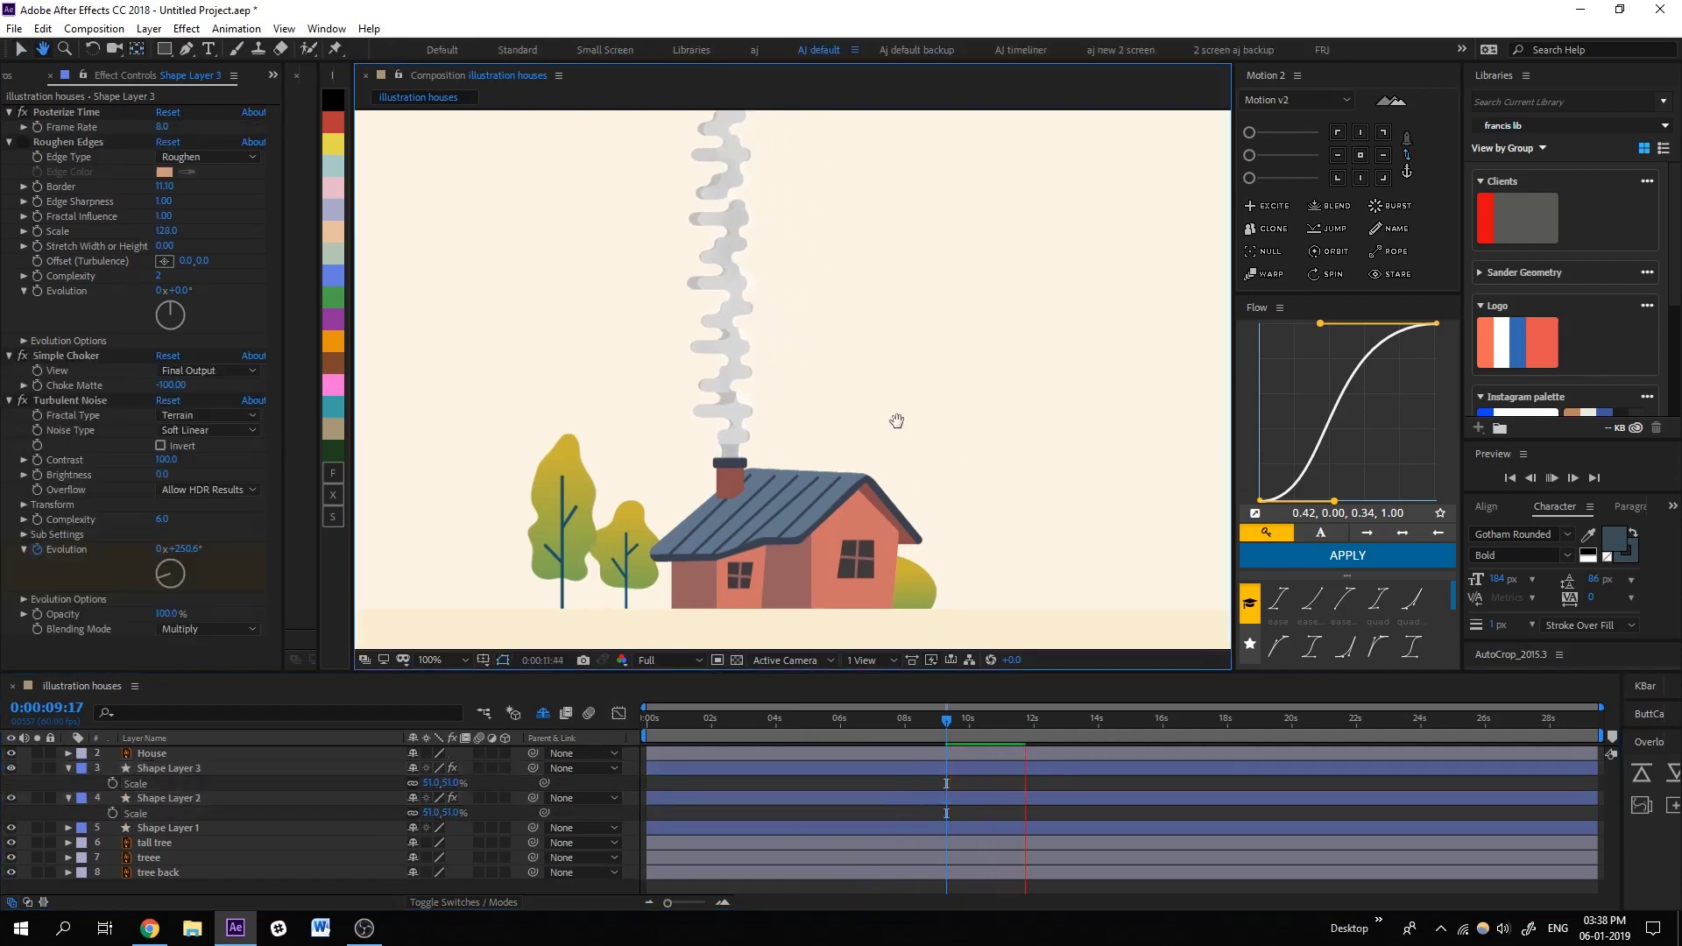
pyautogui.hotkey('shift', '/')
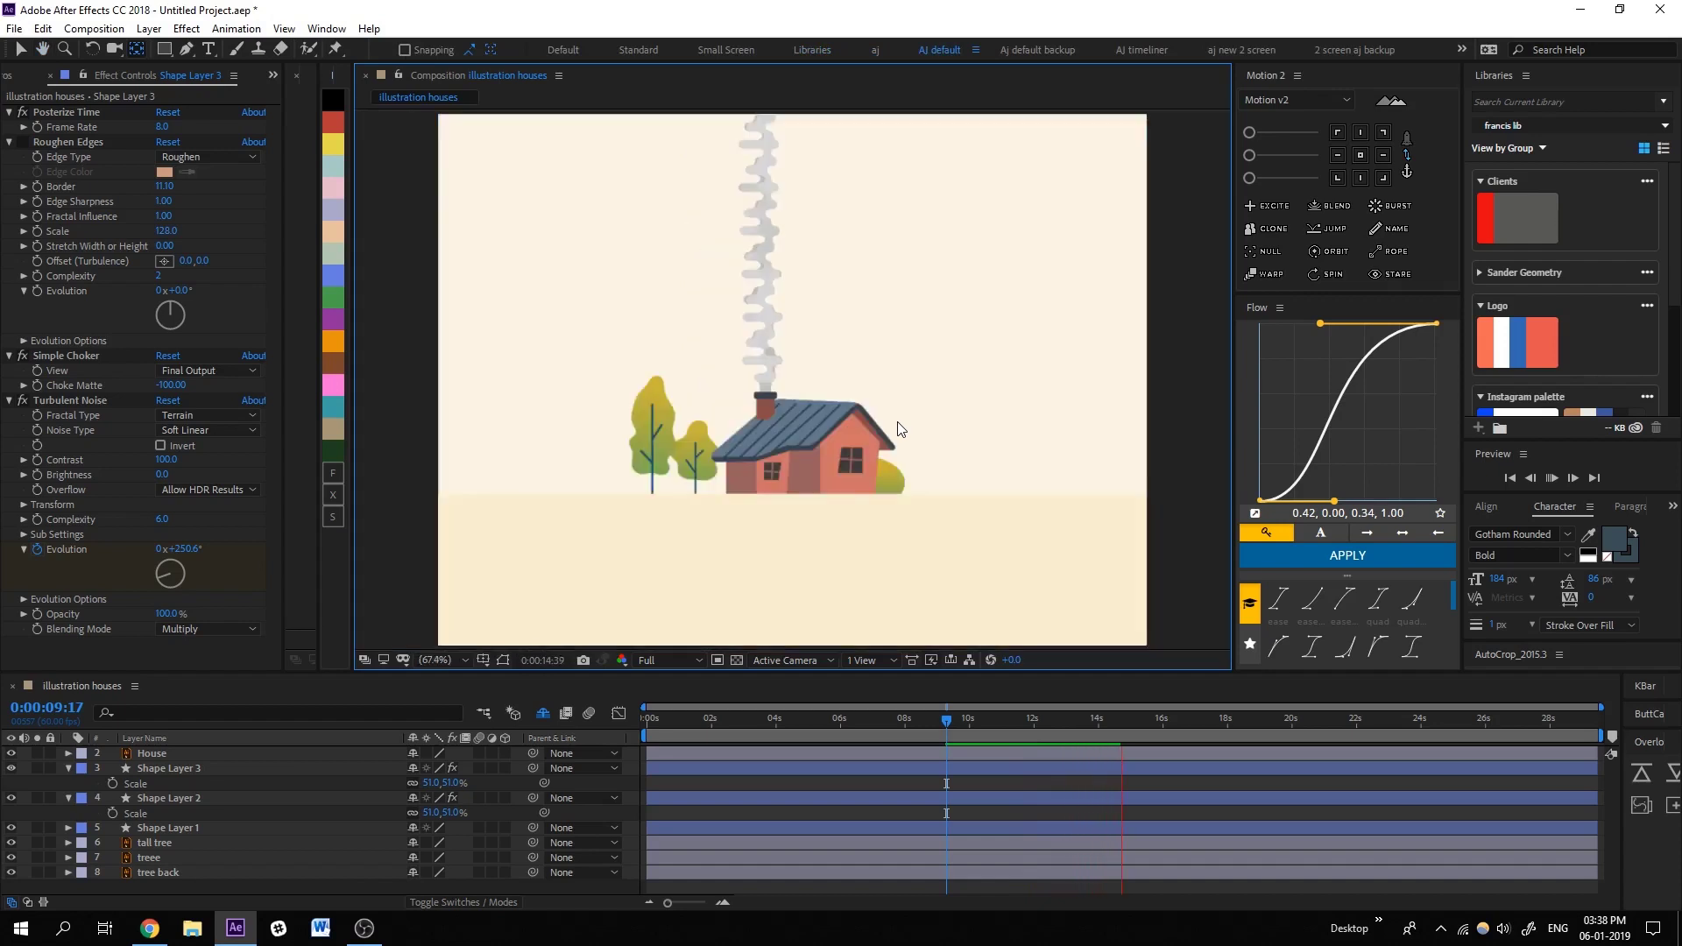
pyautogui.click(178, 767)
pyautogui.click(207, 798)
# Raise Shape Layer 2's Wiggle Transform position amount to about 24 and expand its Transform group.
pyautogui.click(67, 801)
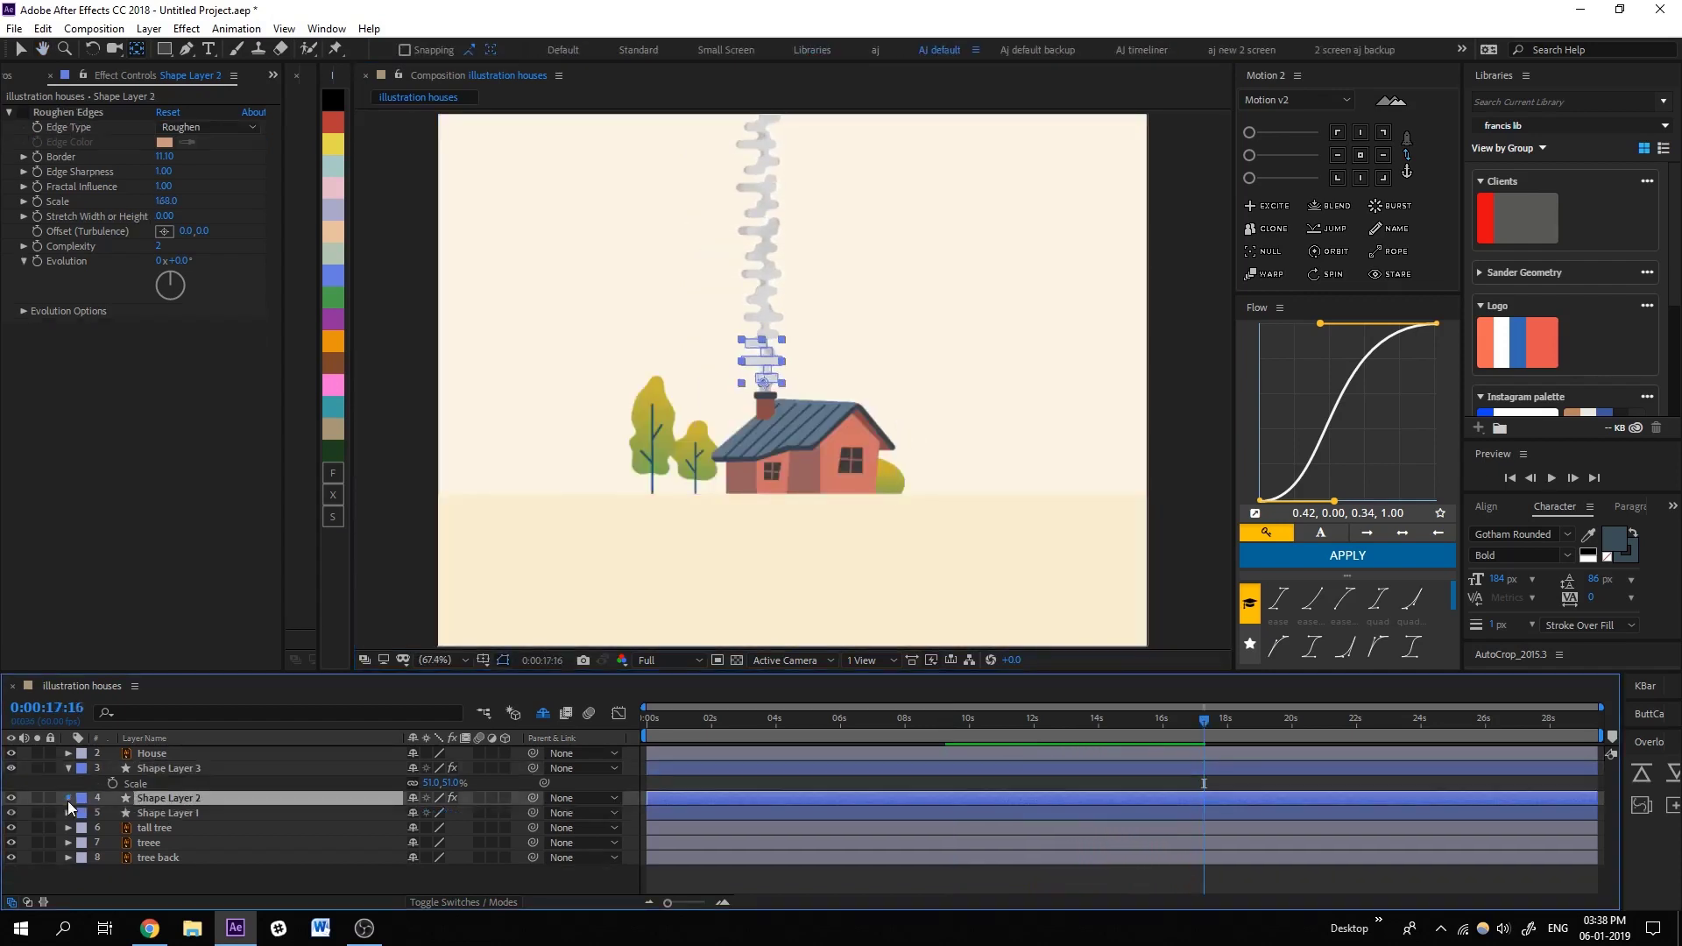
pyautogui.keyDown('ctrl'); pyautogui.click(66, 800); pyautogui.keyUp('ctrl')
pyautogui.scroll(-3, 112, 881)
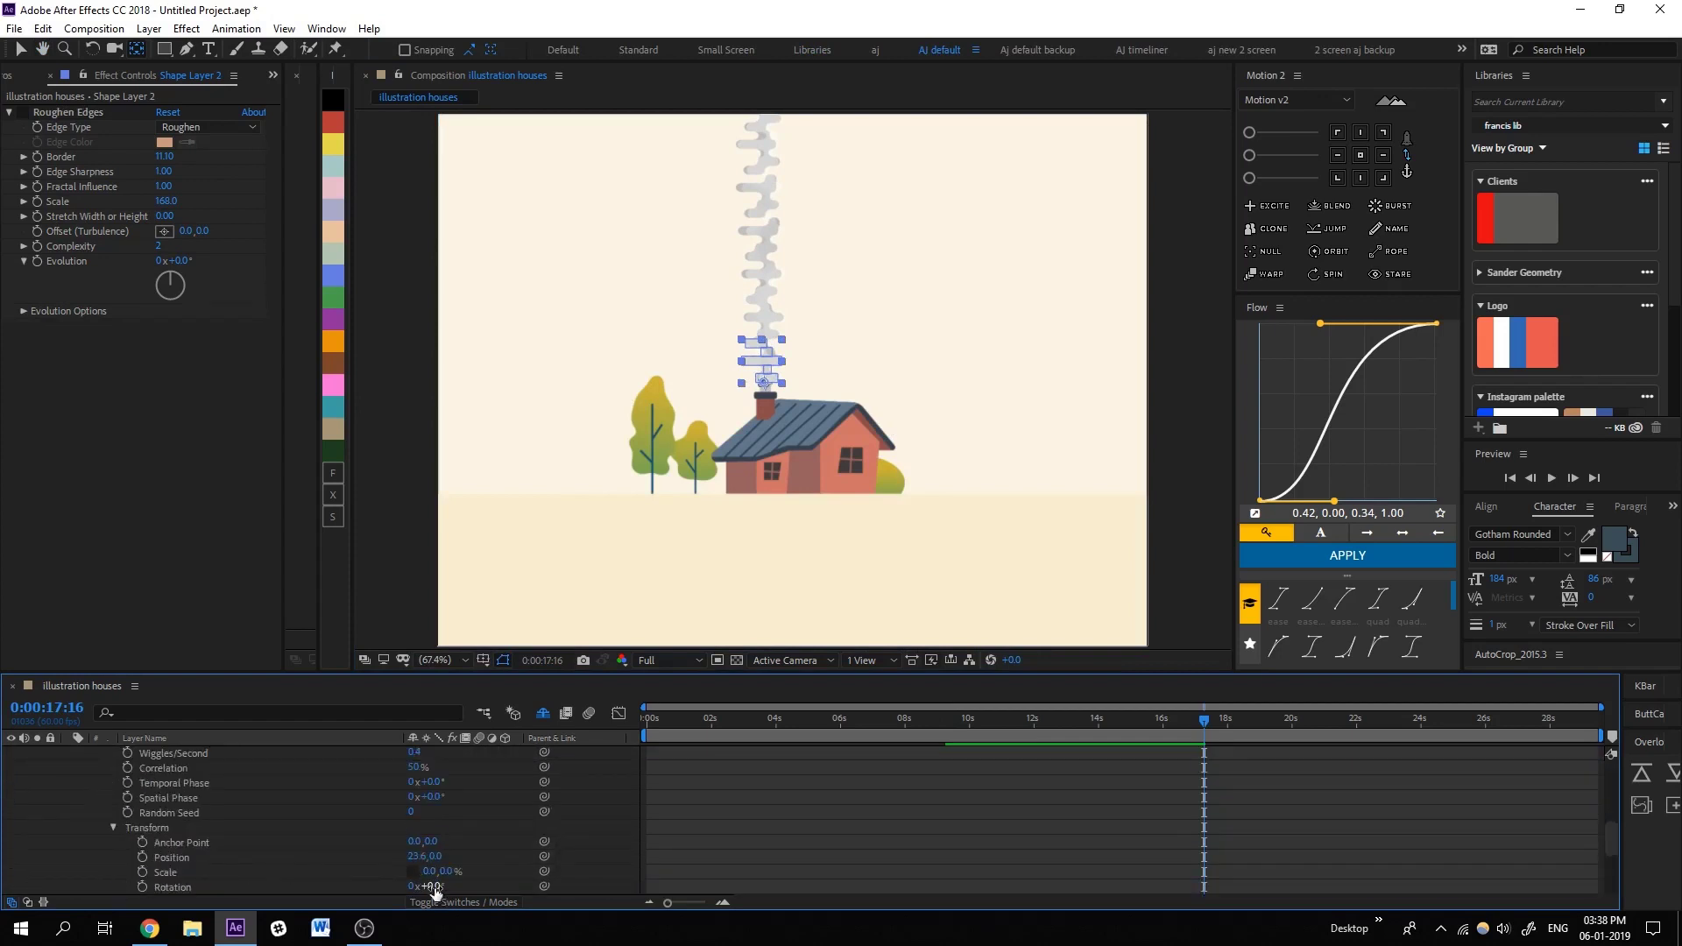
pyautogui.moveTo(429, 874)
pyautogui.mouseDown()
pyautogui.moveTo(454, 877)
pyautogui.moveTo(347, 867)
pyautogui.mouseUp()
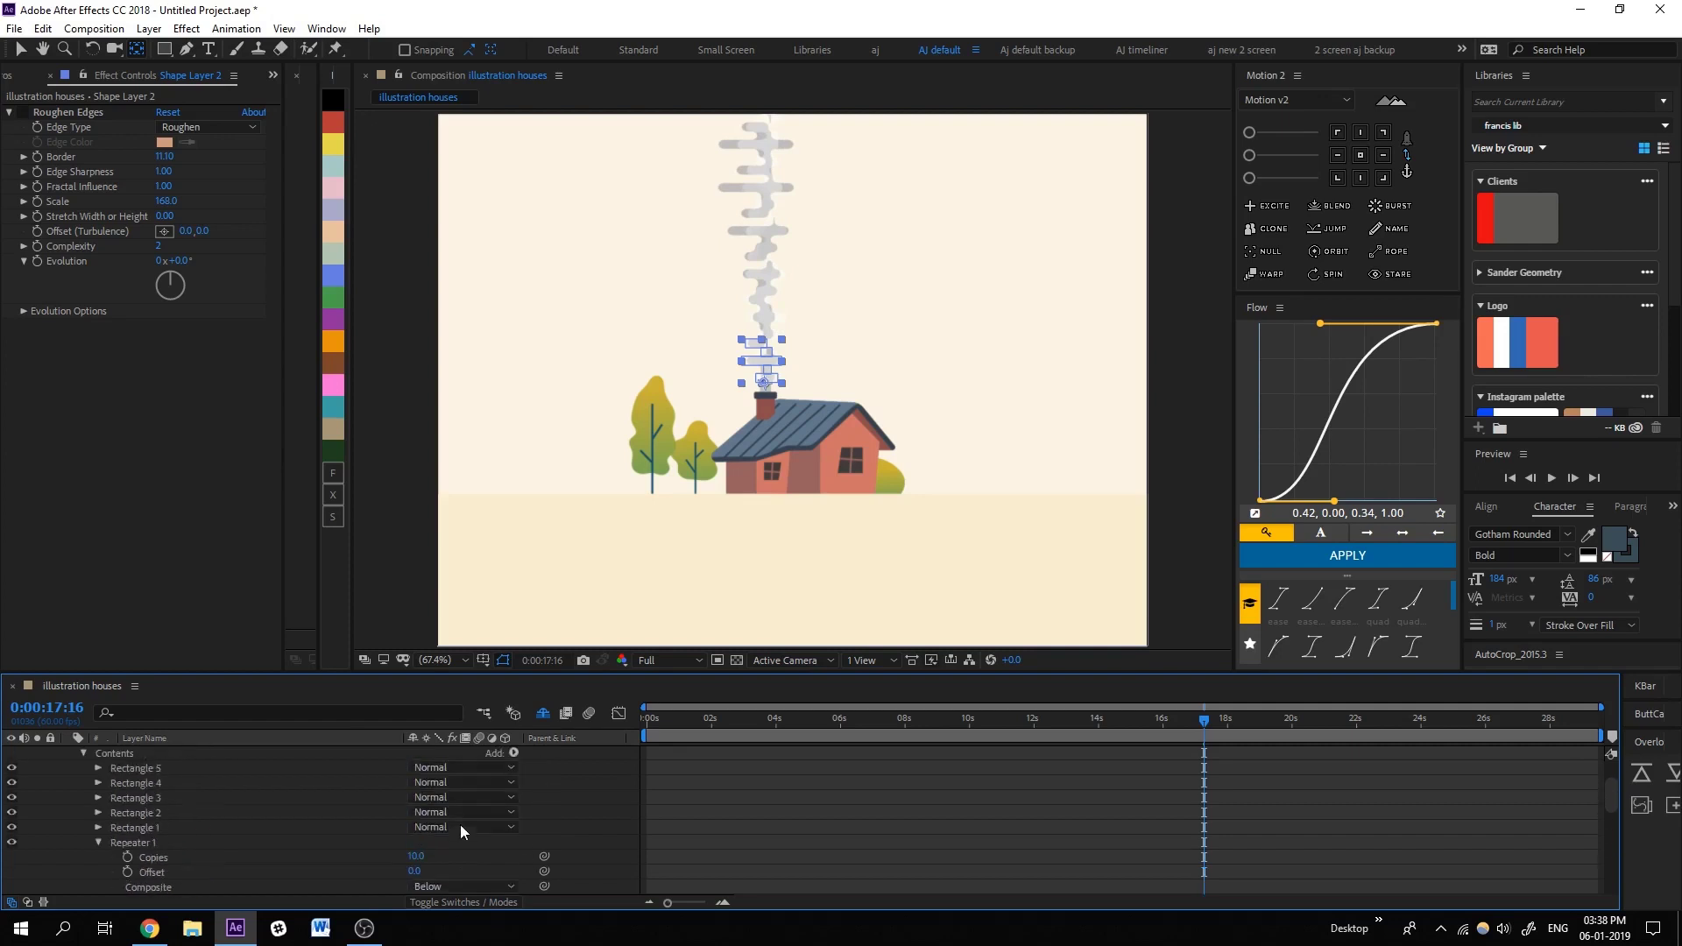
pyautogui.scroll(5, 130, 813)
pyautogui.click(66, 770)
pyautogui.scroll(-3, 102, 801)
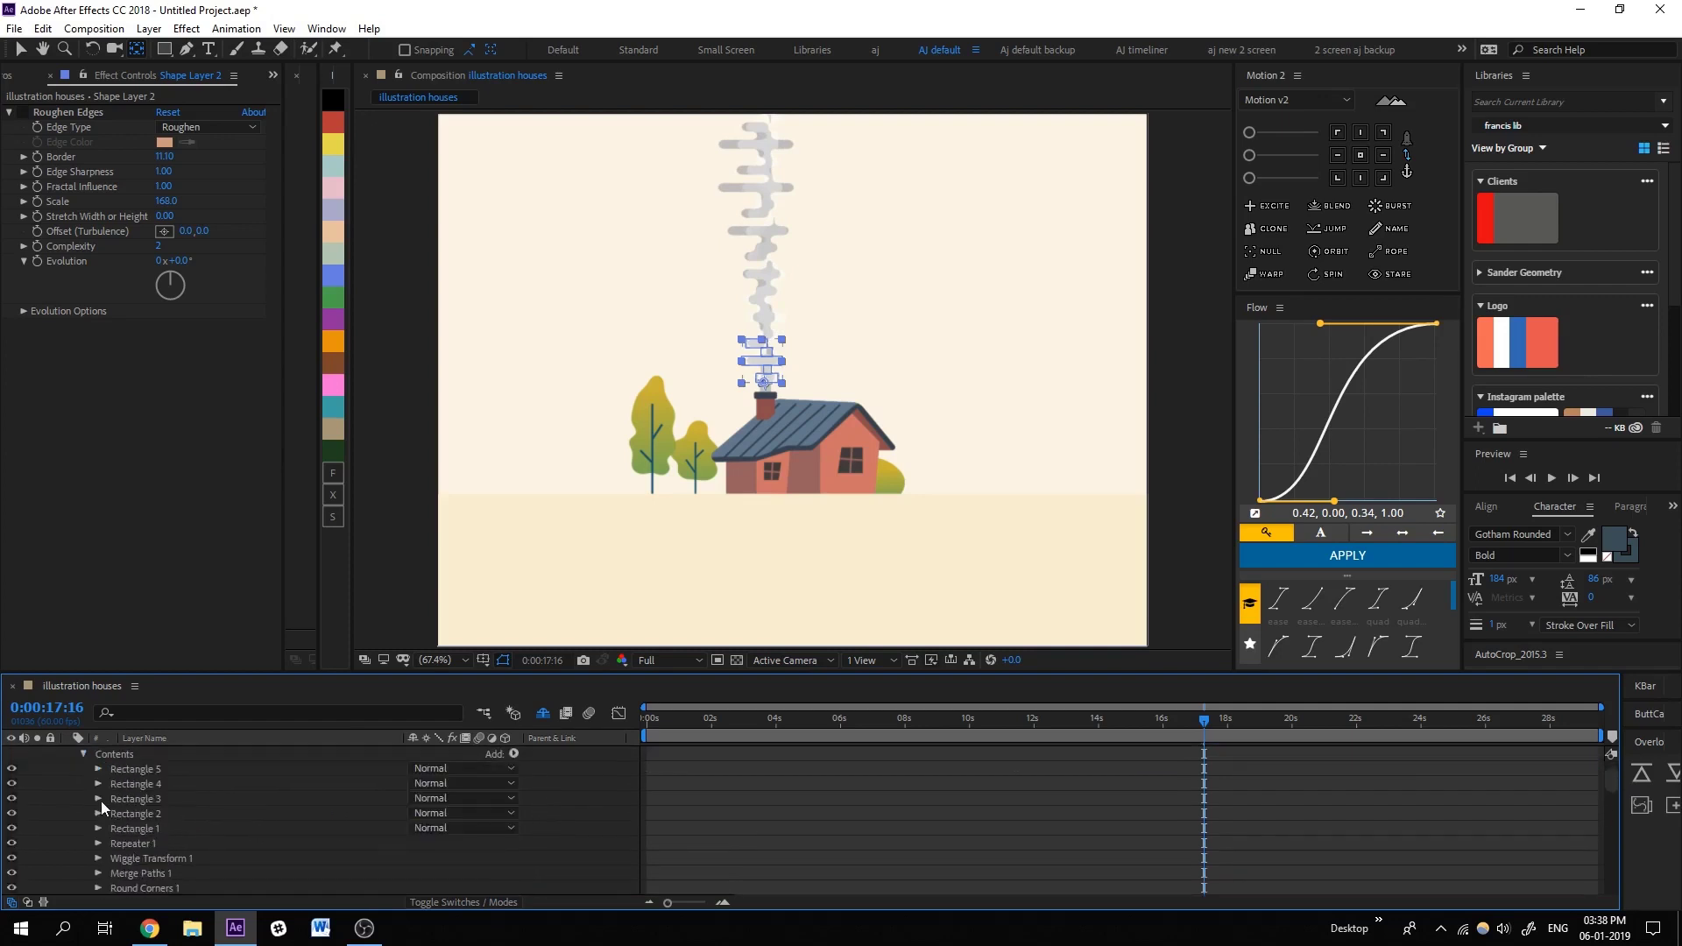
pyautogui.click(98, 814)
pyautogui.scroll(-3, 128, 866)
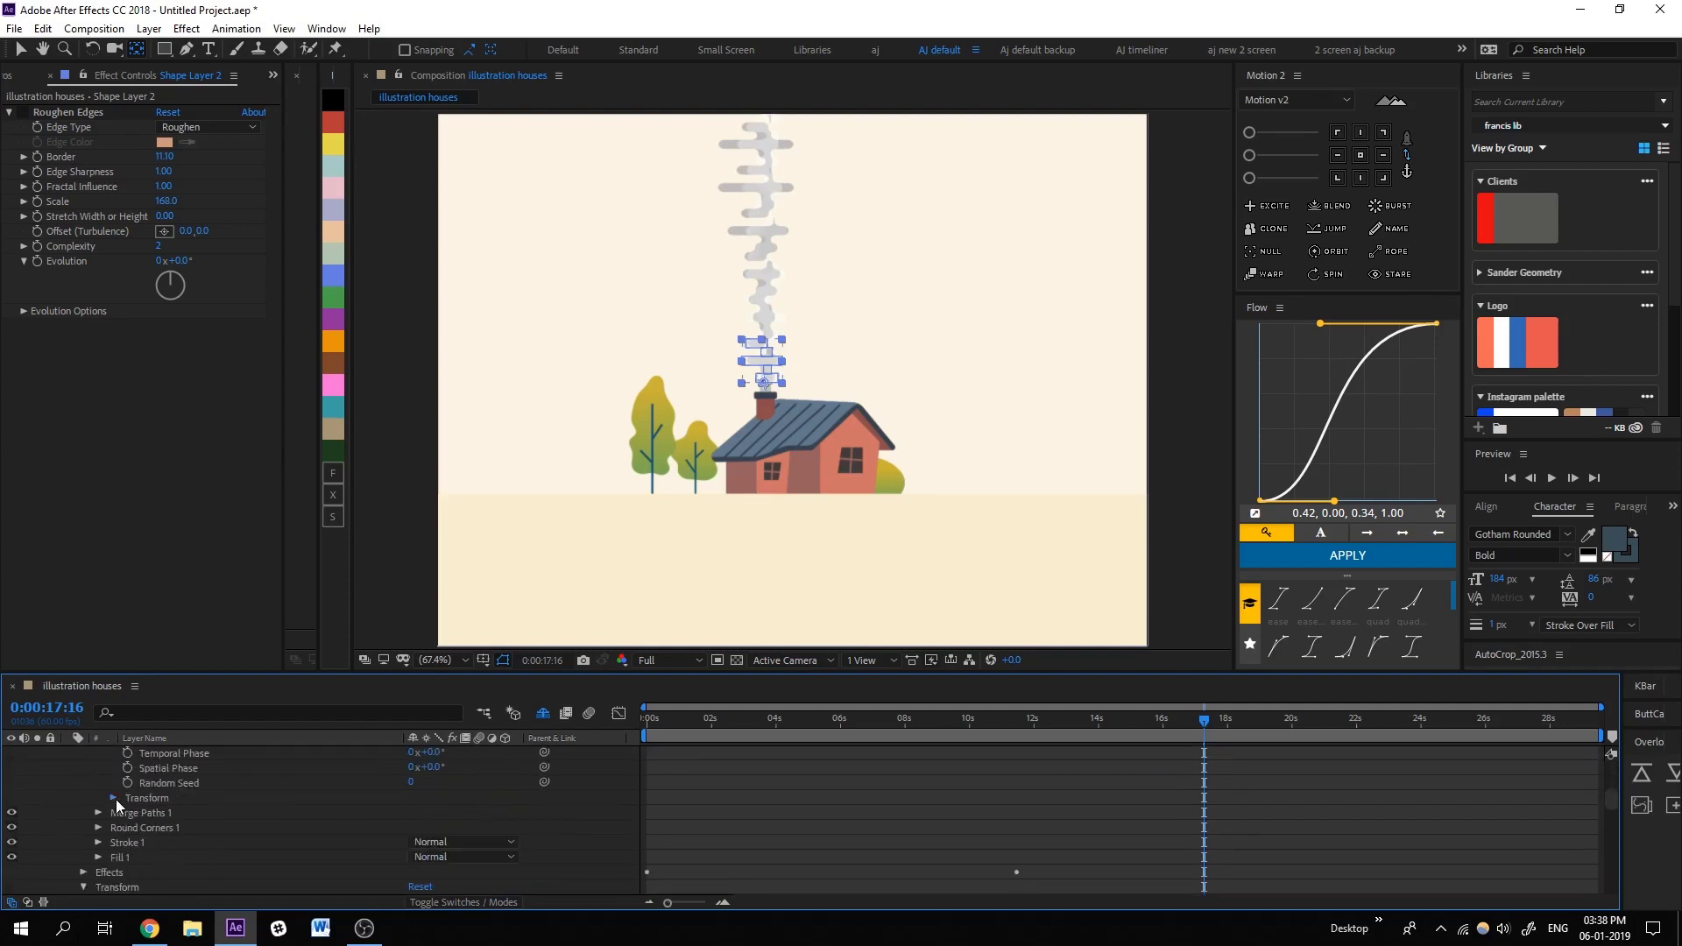
pyautogui.click(113, 799)
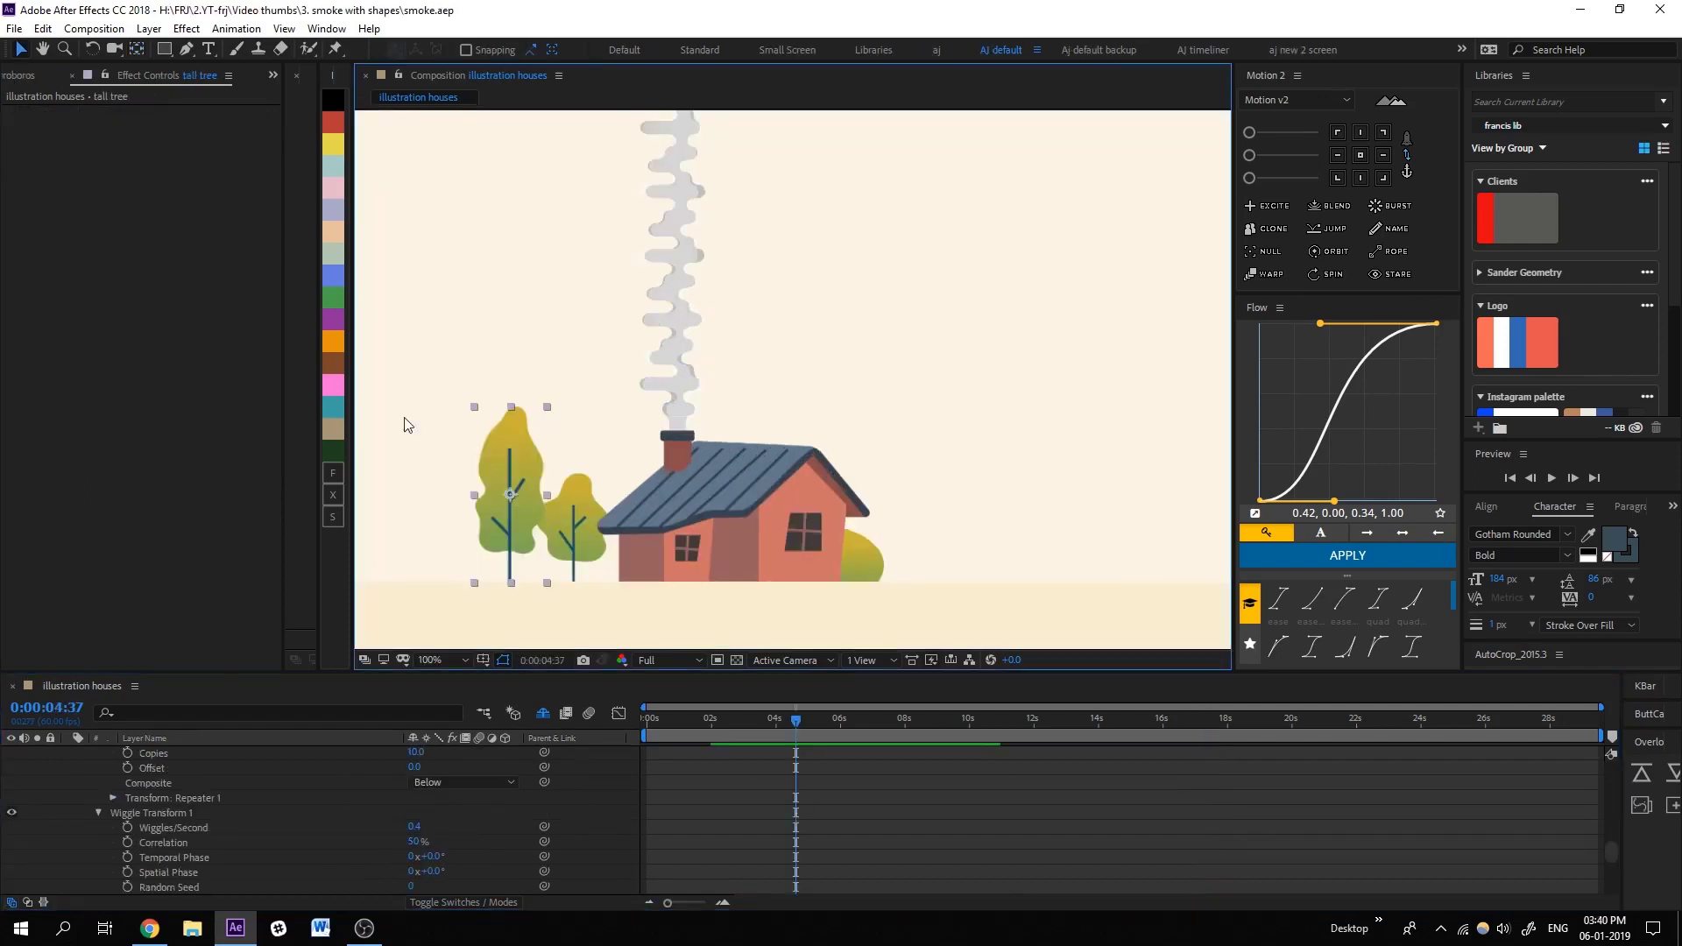
# Move the tall tree's anchor to its base and keyframe Rotation from +2.8° at 4:37 to -2.9° at 5:39.
pyautogui.press('y')
pyautogui.moveTo(507, 493); pyautogui.dragTo(512, 585)
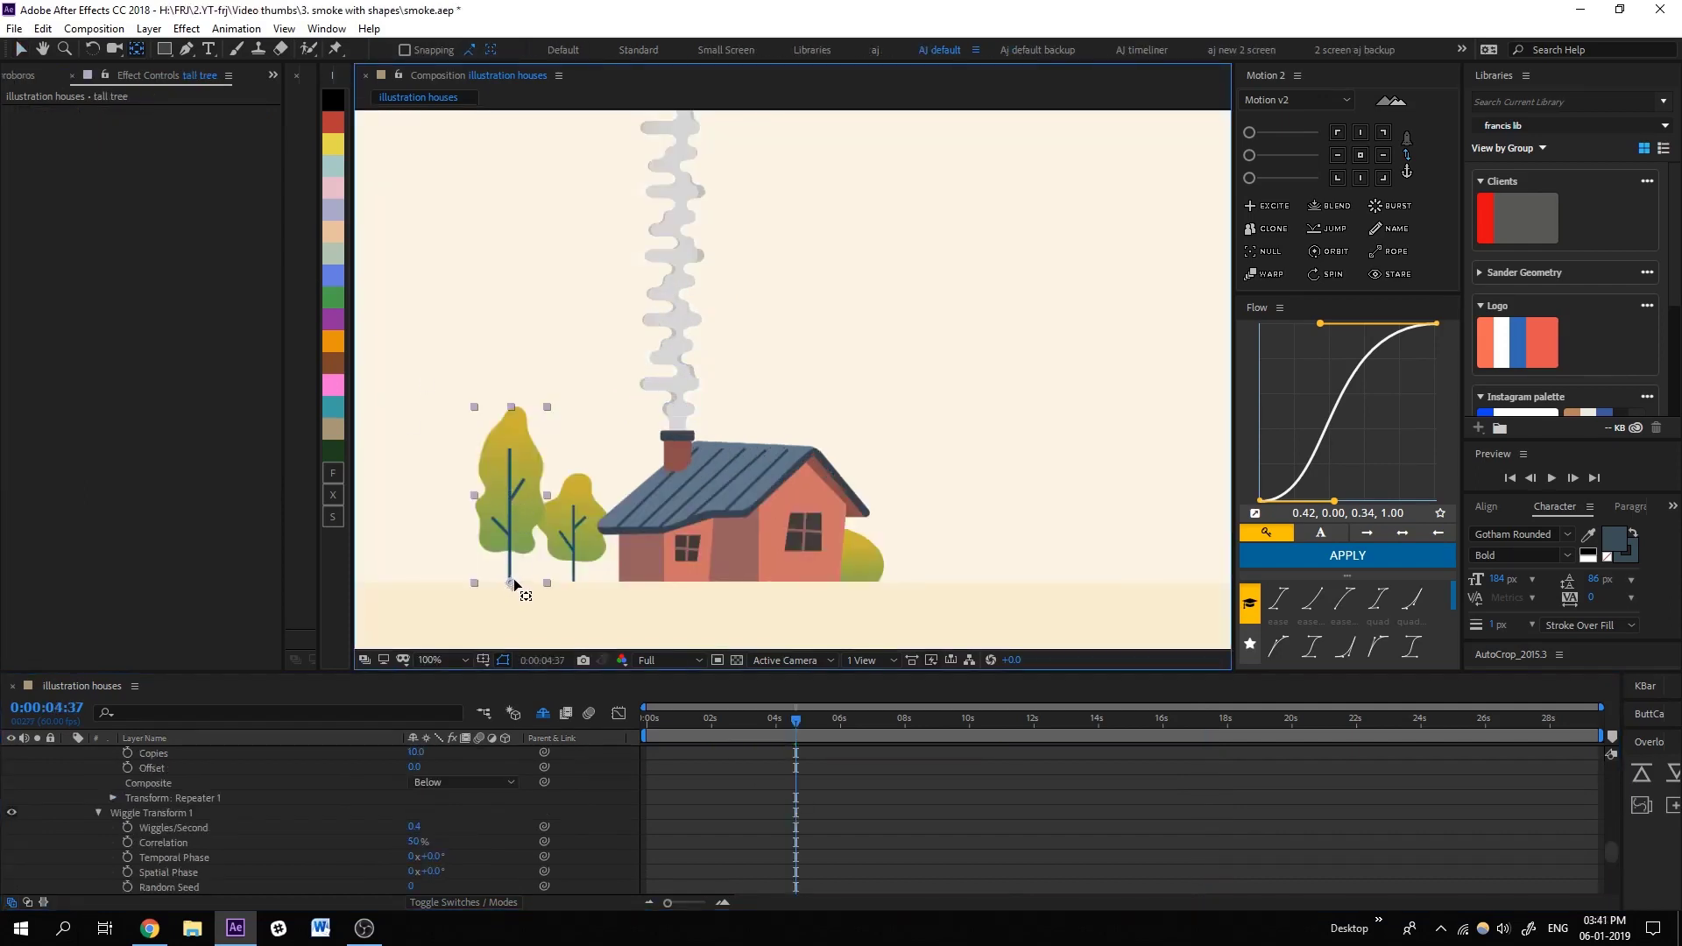
pyautogui.press('r')
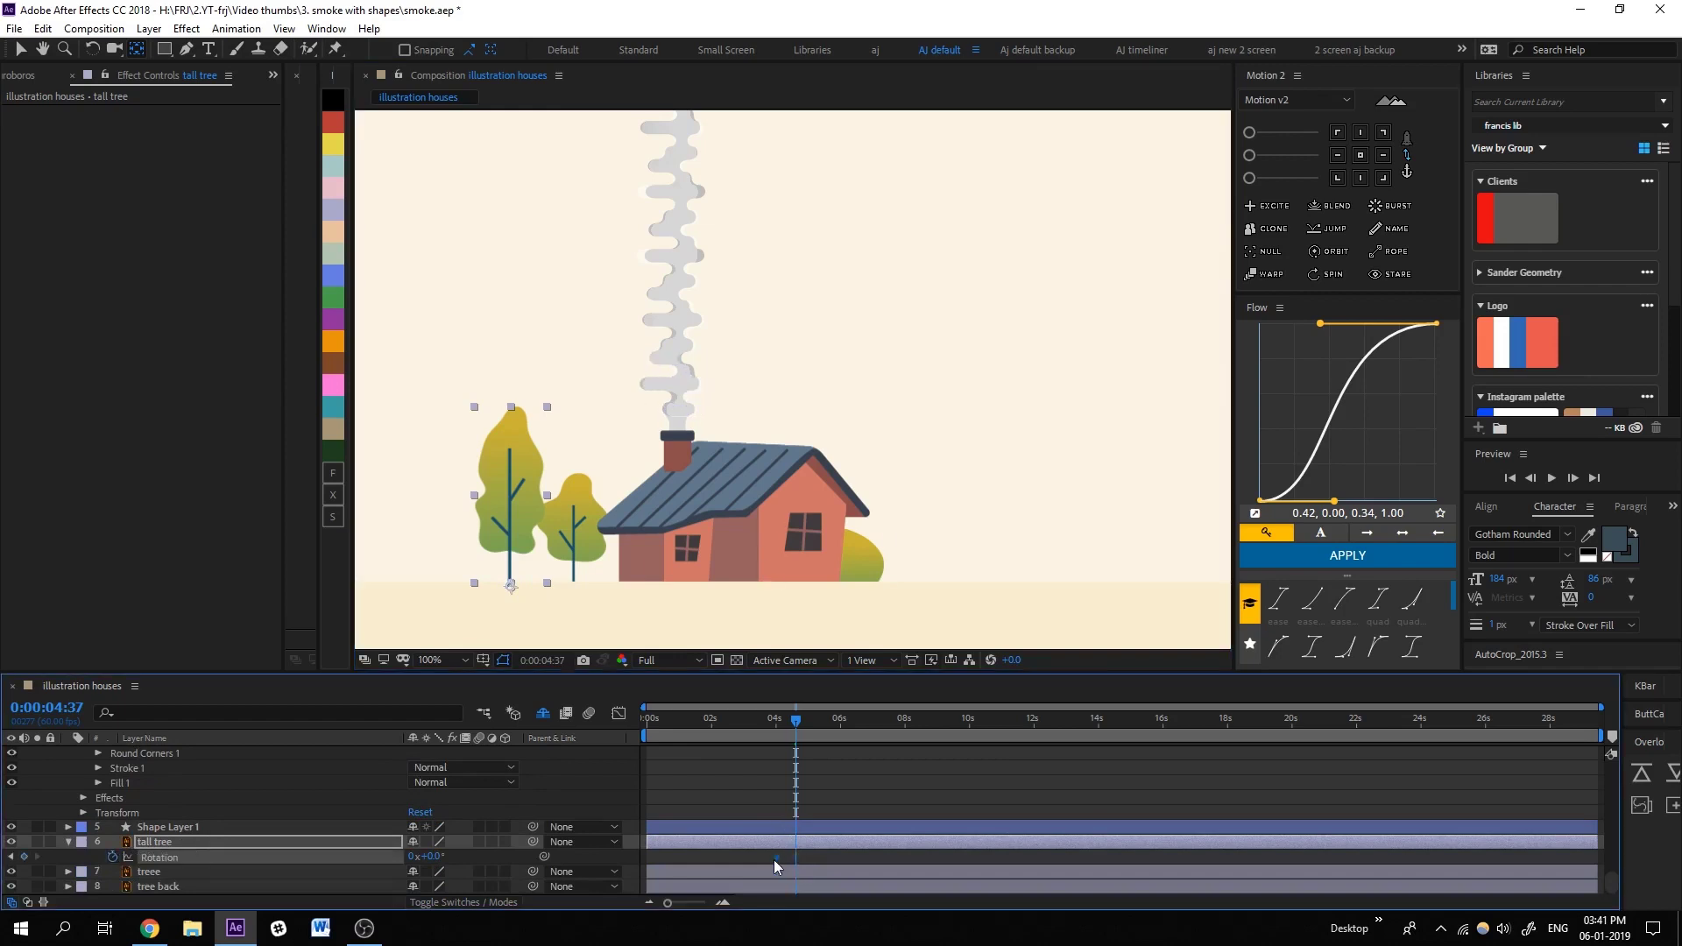
pyautogui.moveTo(434, 857); pyautogui.dragTo(456, 861)
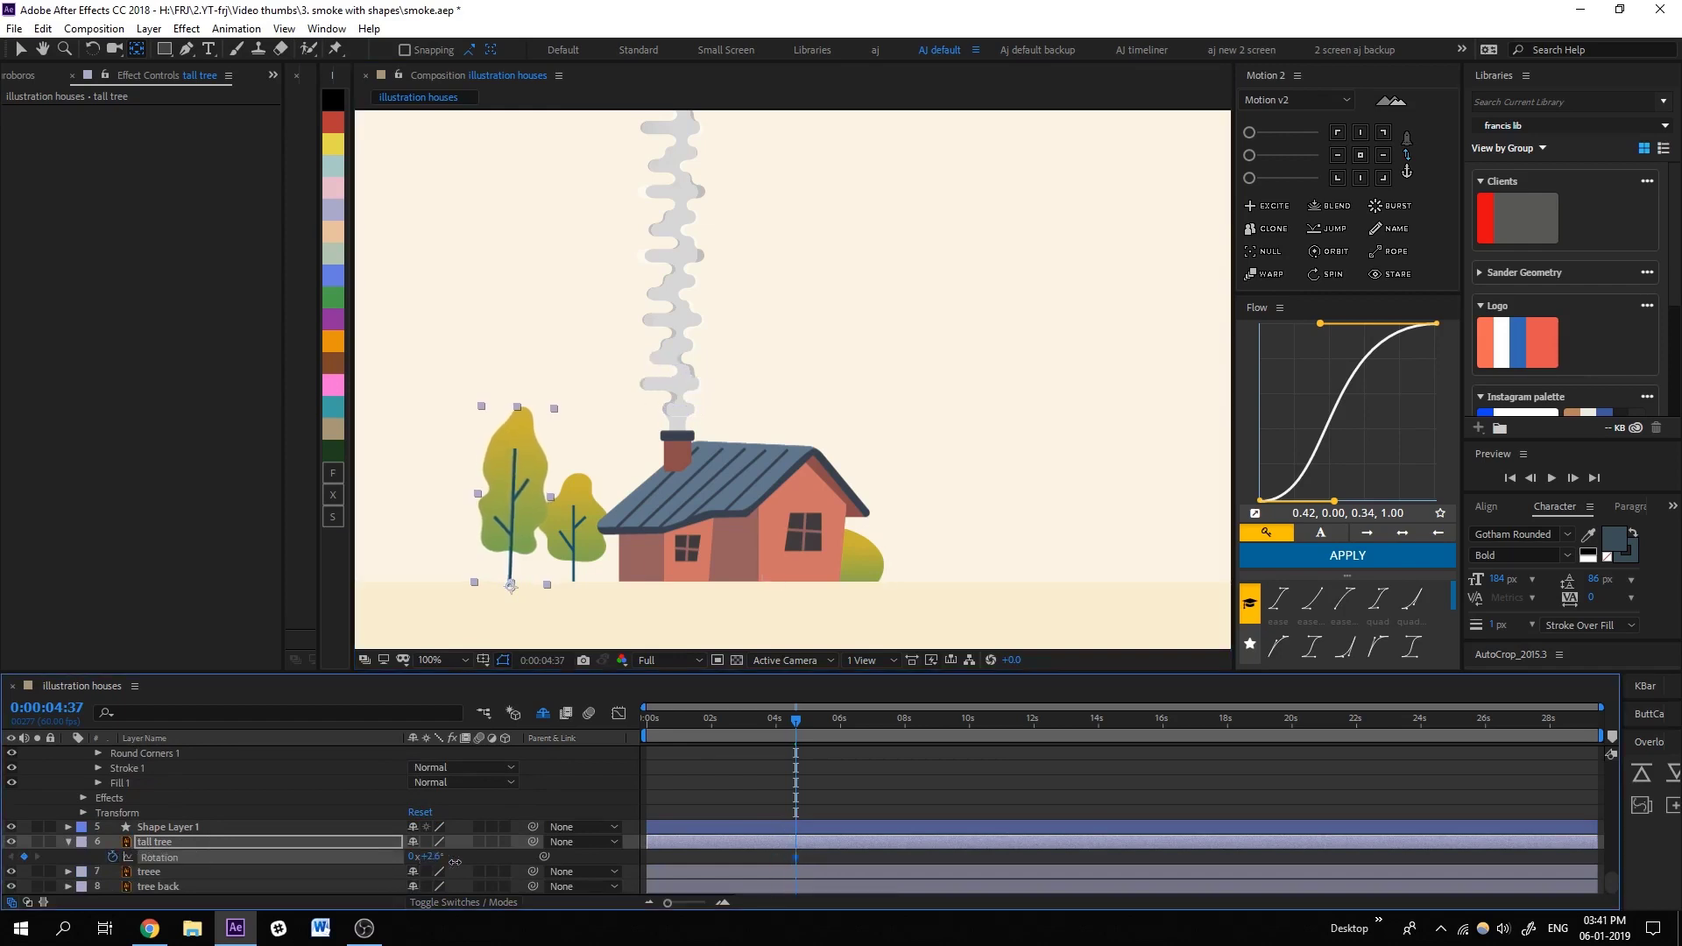
pyautogui.click(825, 727)
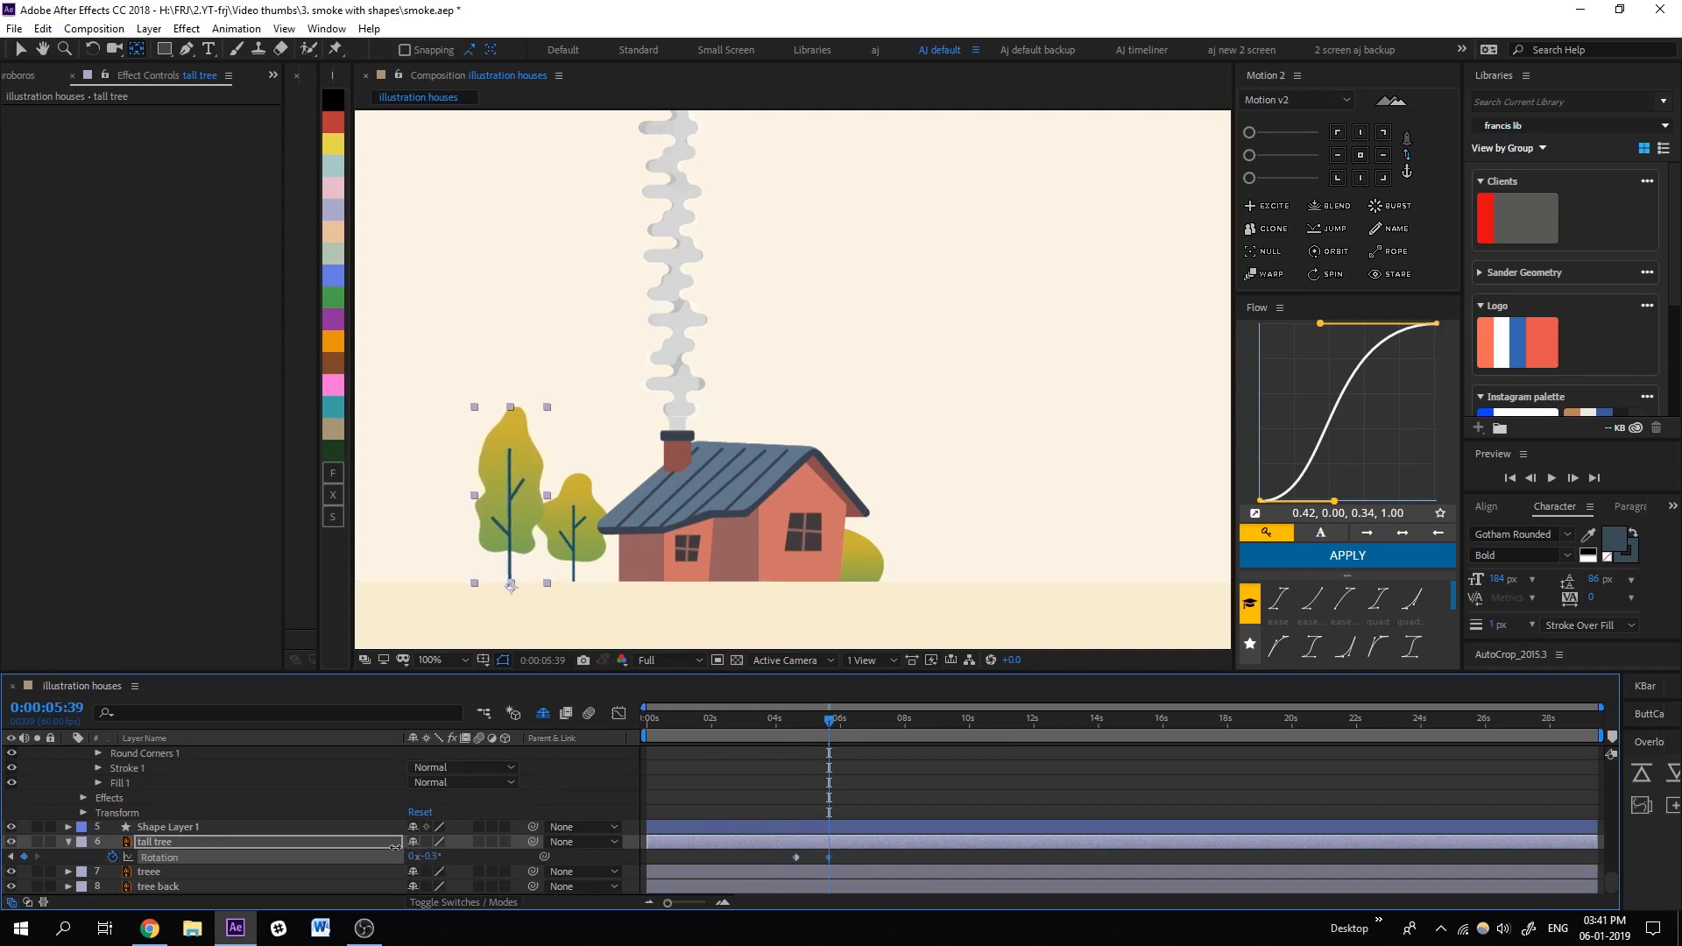
pyautogui.moveTo(434, 859); pyautogui.dragTo(377, 850)
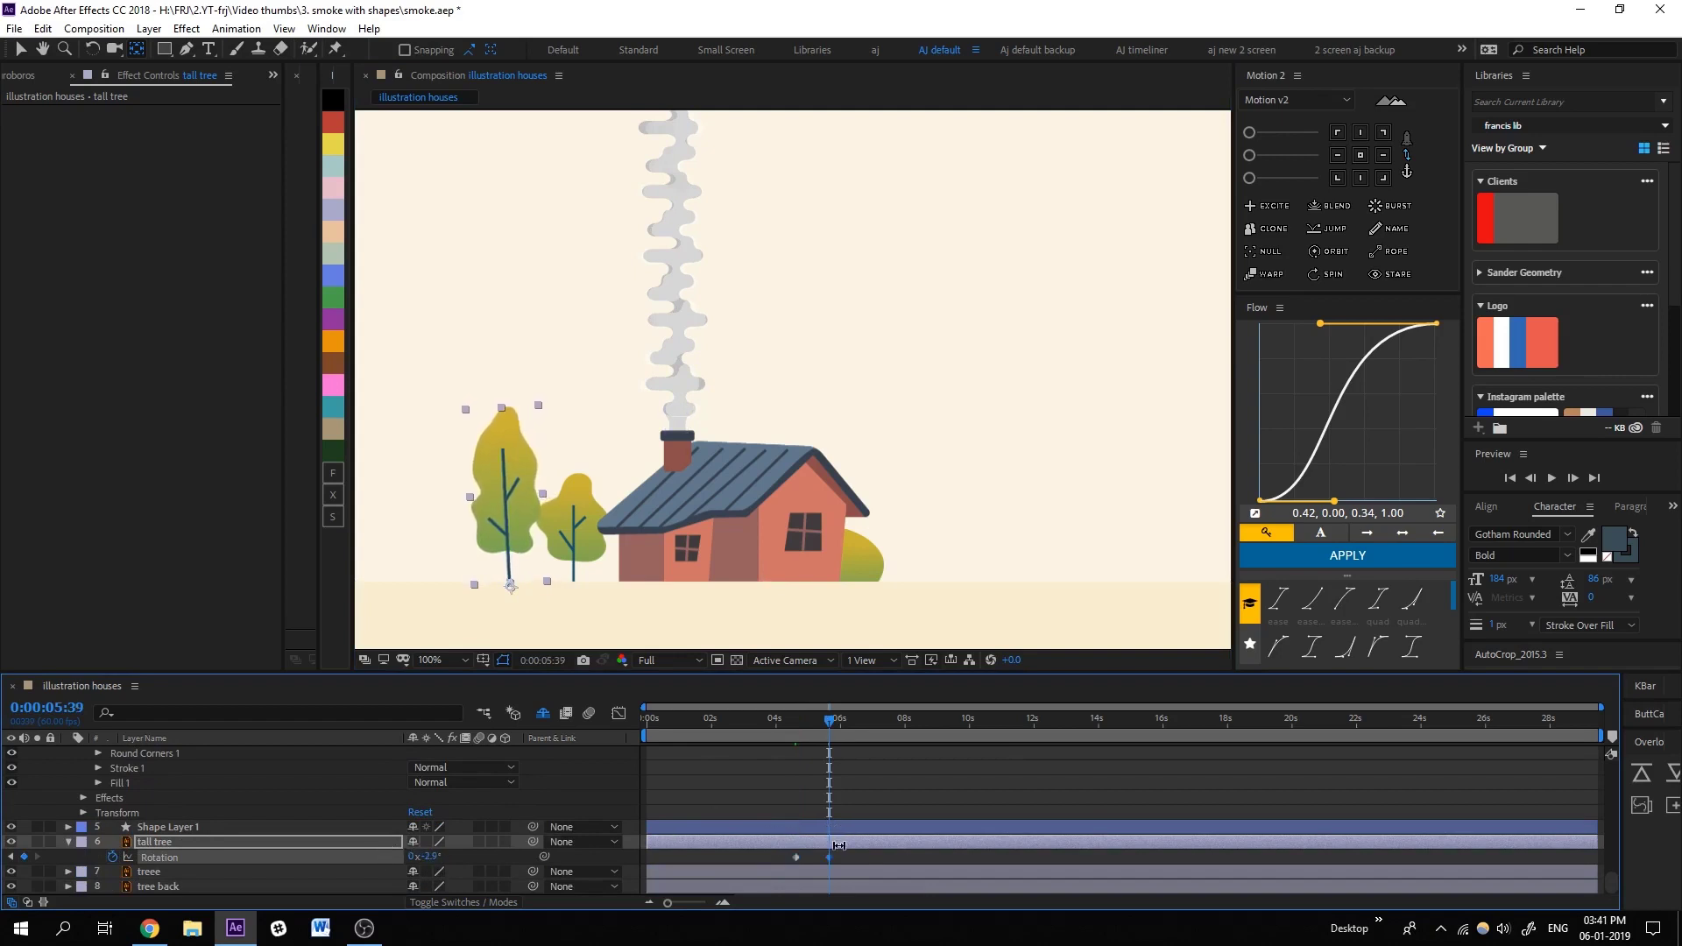
pyautogui.hotkey('ctrl', 'space')
# Apply CC Bend It to the tall tree and keyframe its Bend from 2.9 to -4.4.
pyautogui.write('bend')
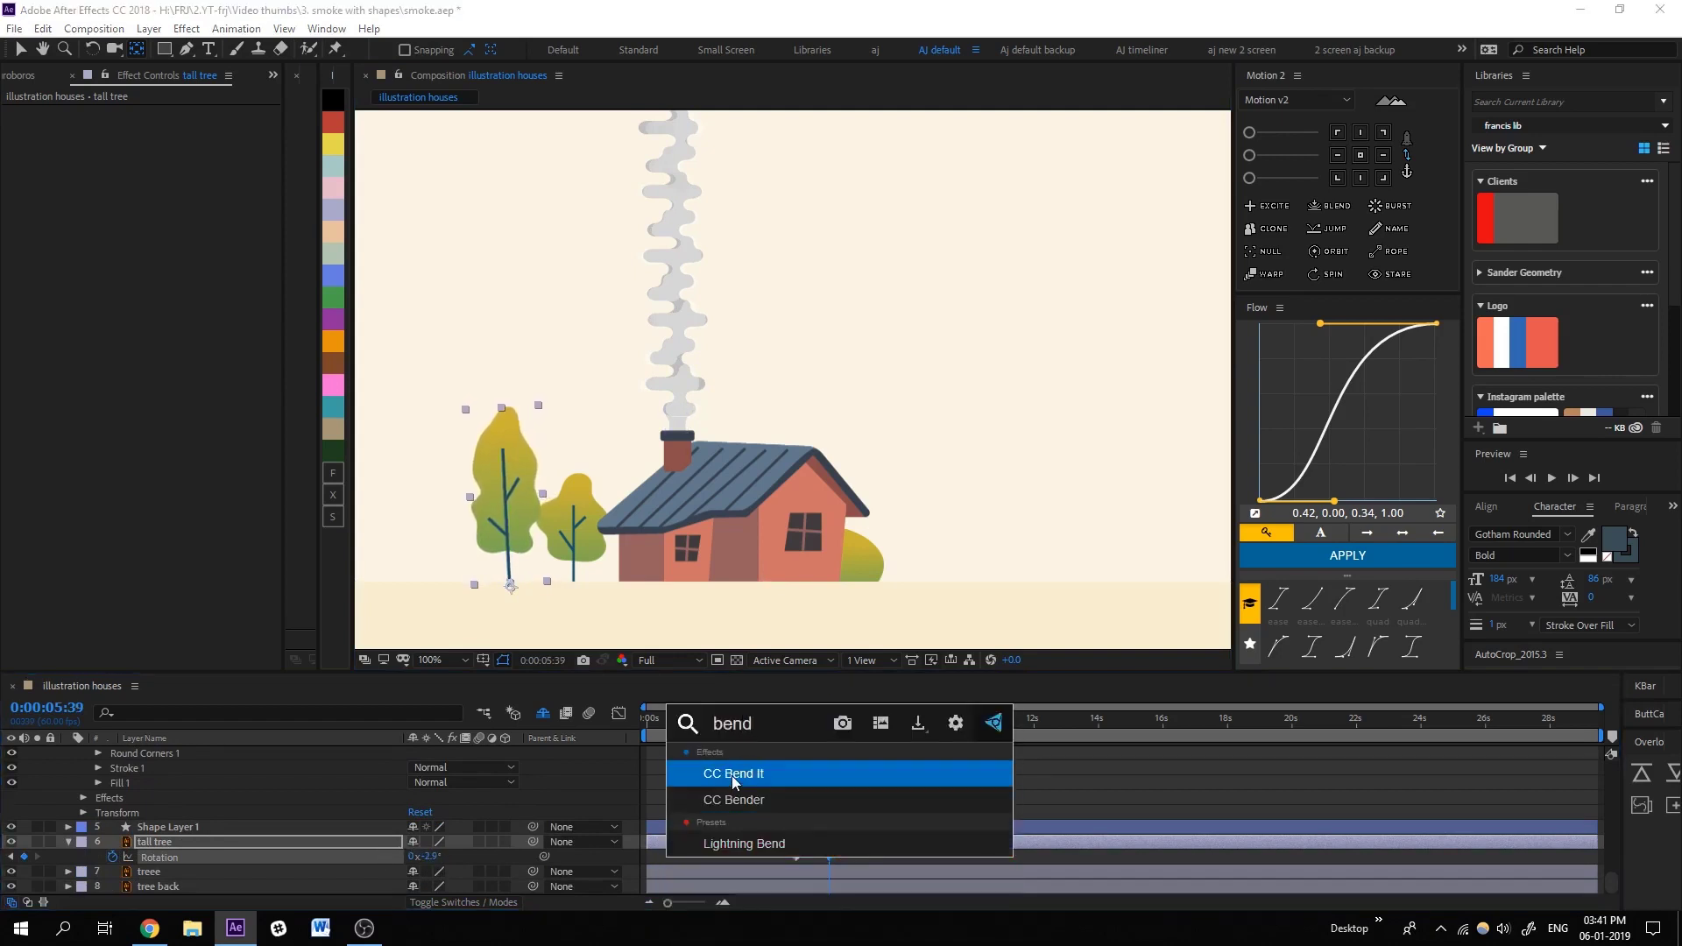
pyautogui.click(732, 775)
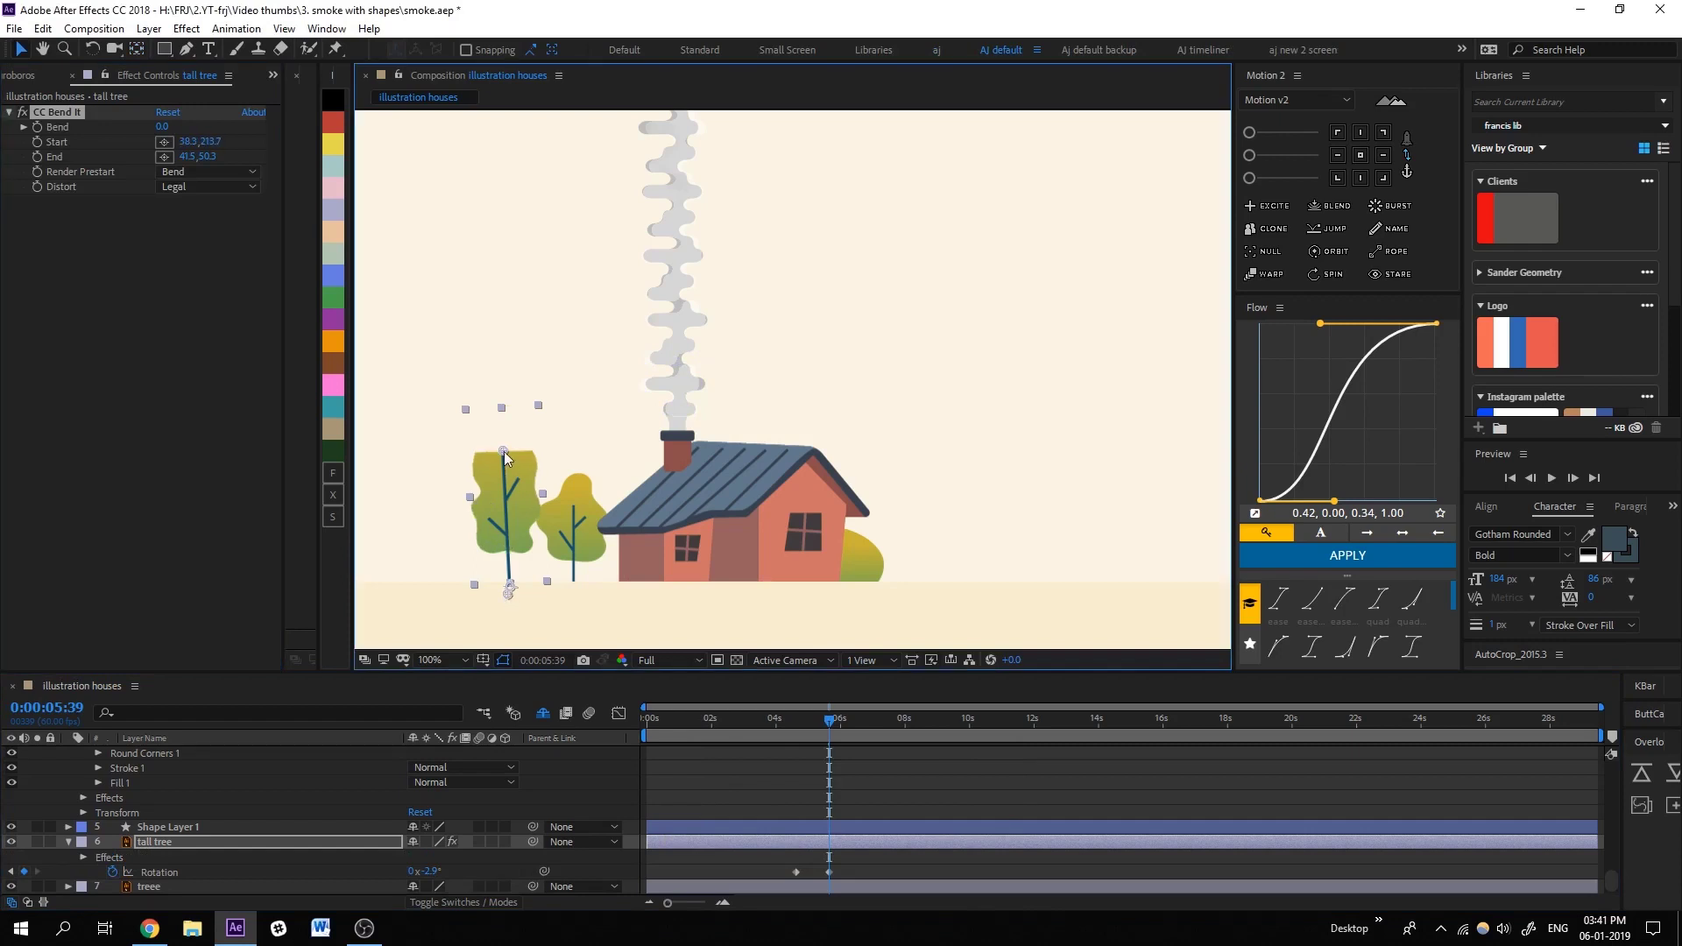
pyautogui.moveTo(496, 352); pyautogui.dragTo(501, 350)
pyautogui.moveTo(161, 127); pyautogui.dragTo(135, 136)
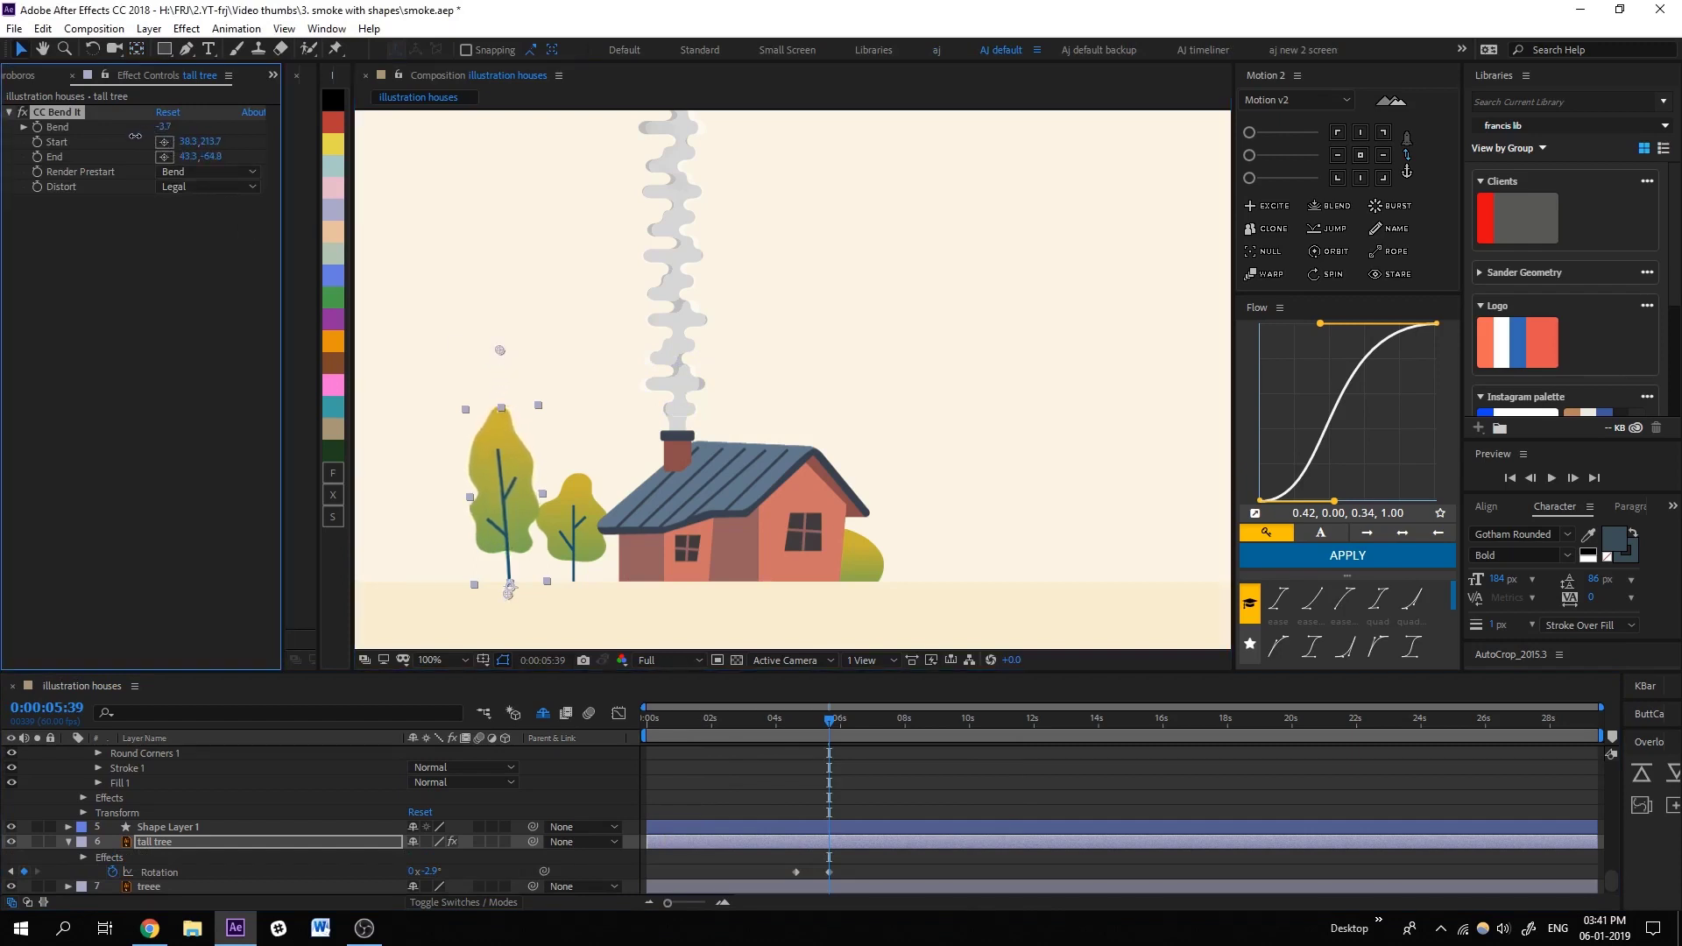
pyautogui.click(795, 720)
pyautogui.moveTo(163, 127); pyautogui.dragTo(241, 142)
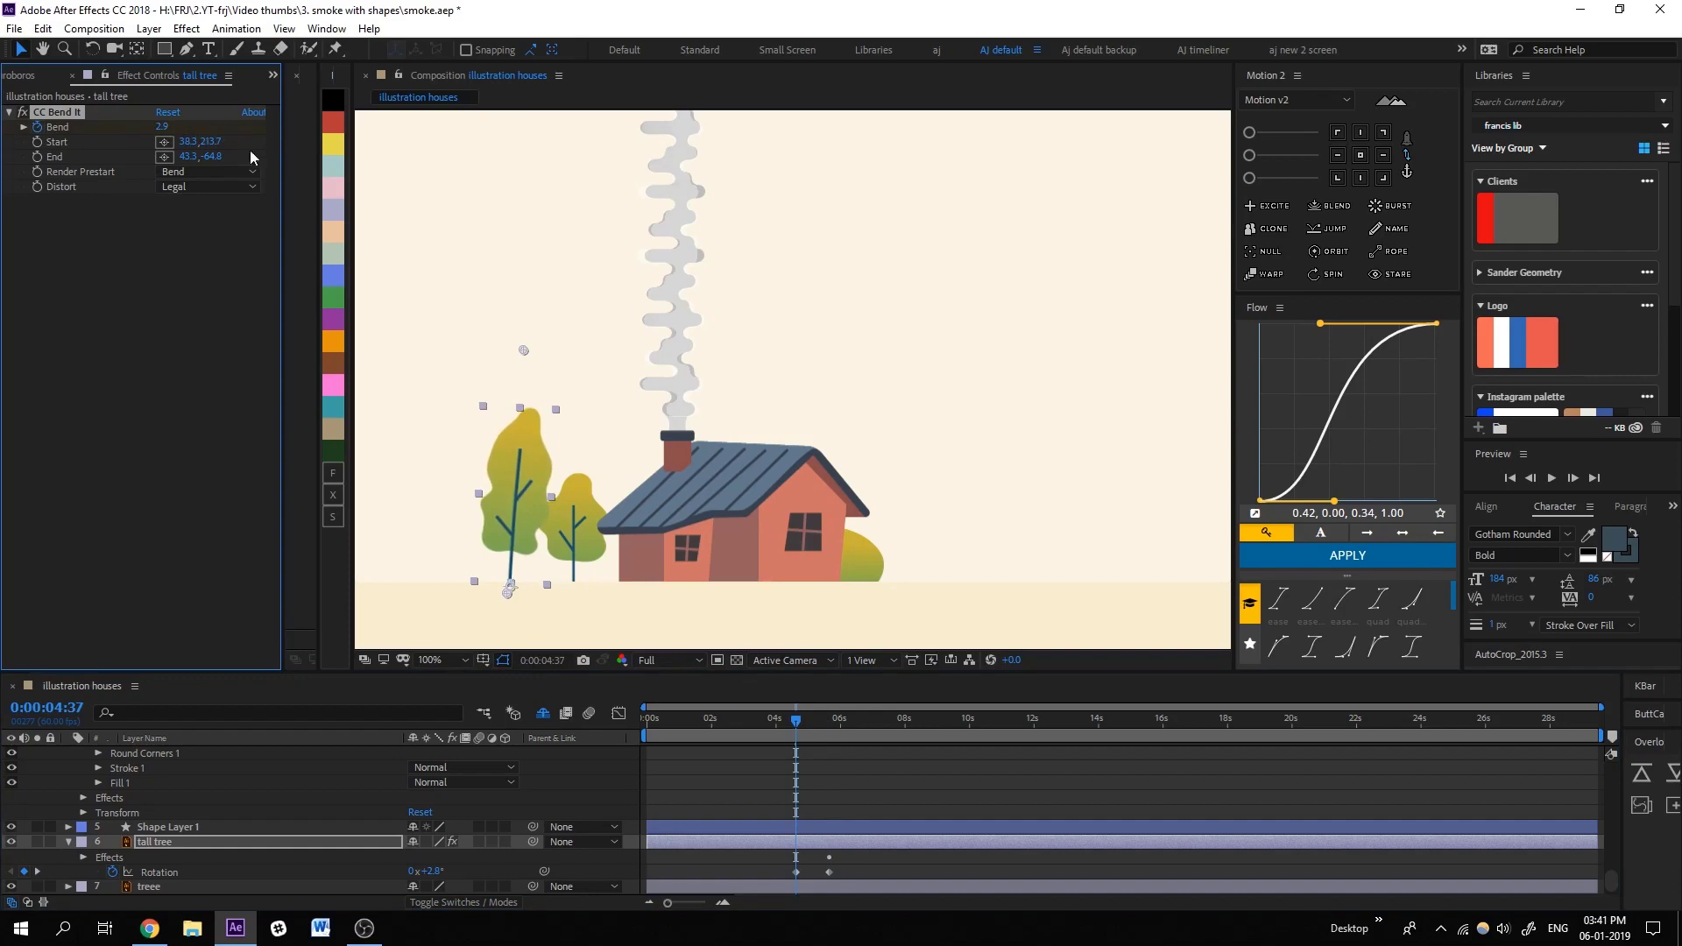
# Ease the tall tree's bend and rotation keyframes and start an expression on Bend.
pyautogui.press('u')
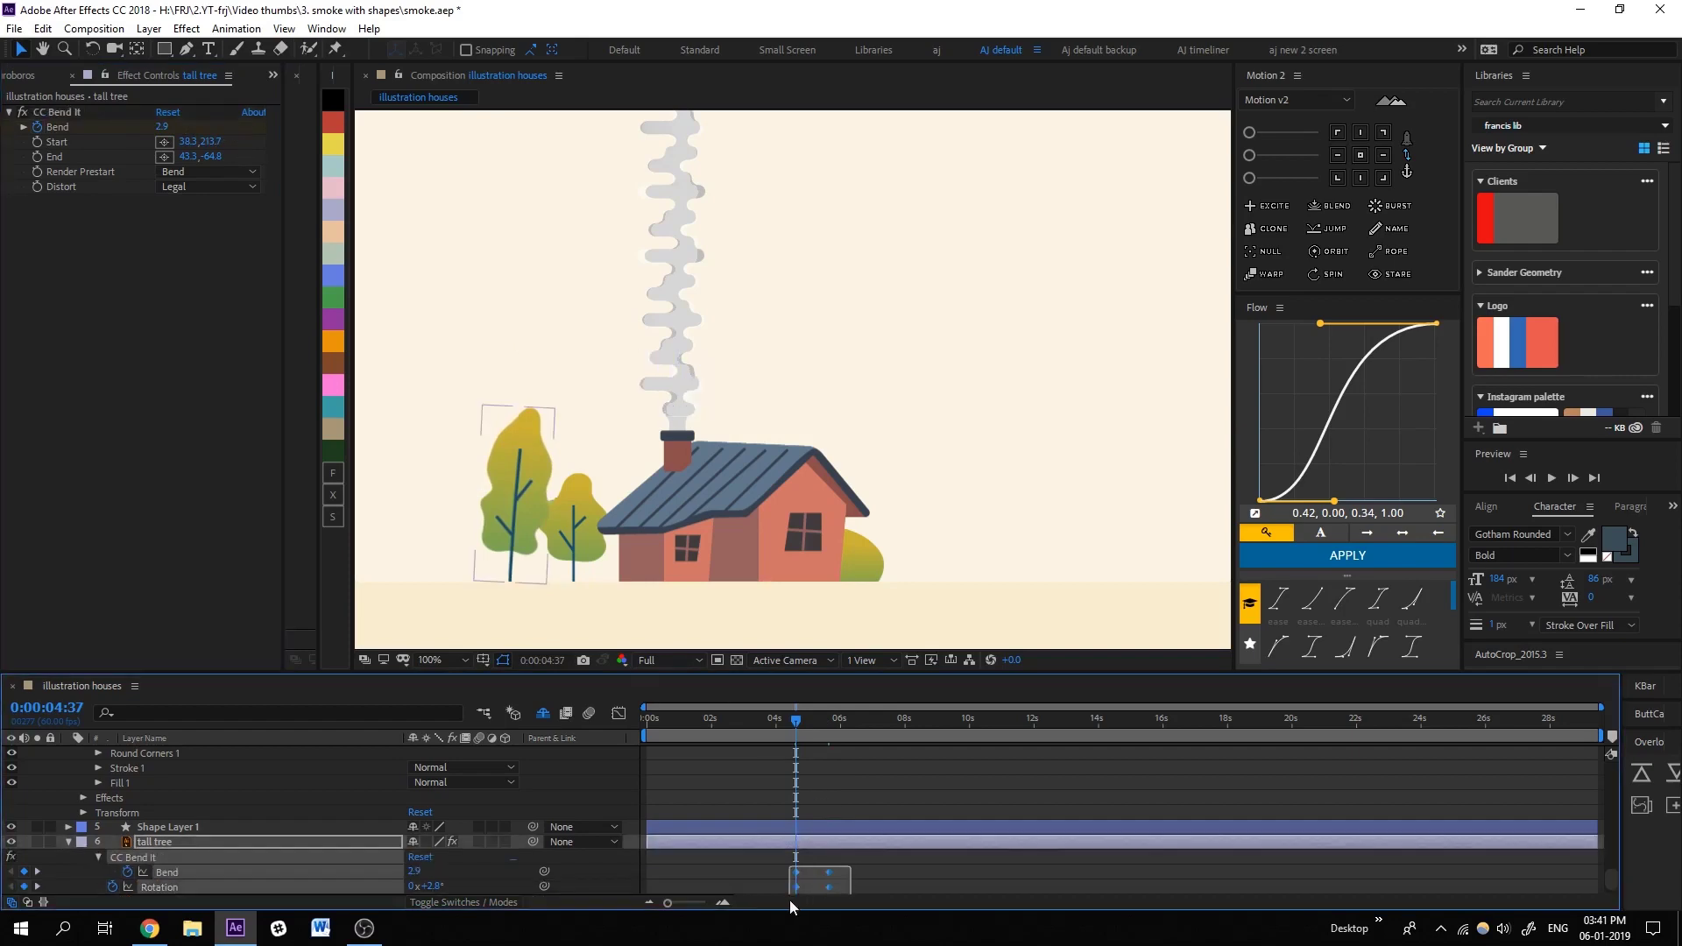
pyautogui.moveTo(850, 864); pyautogui.dragTo(790, 901)
pyautogui.click(1402, 558)
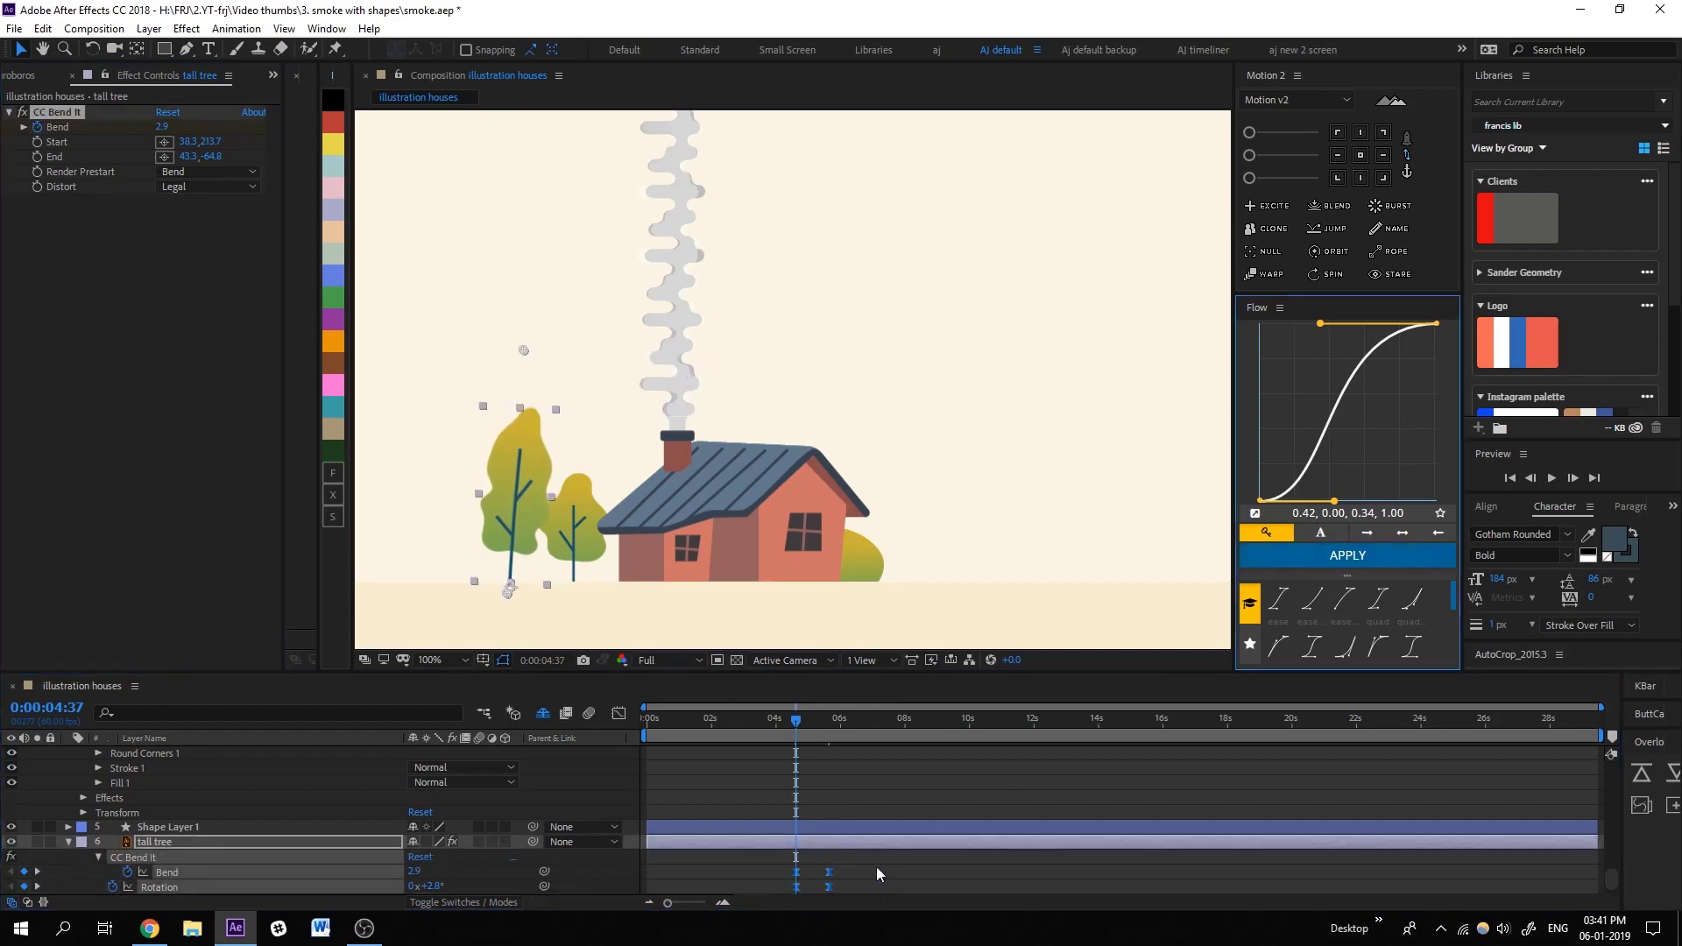
pyautogui.click(787, 870)
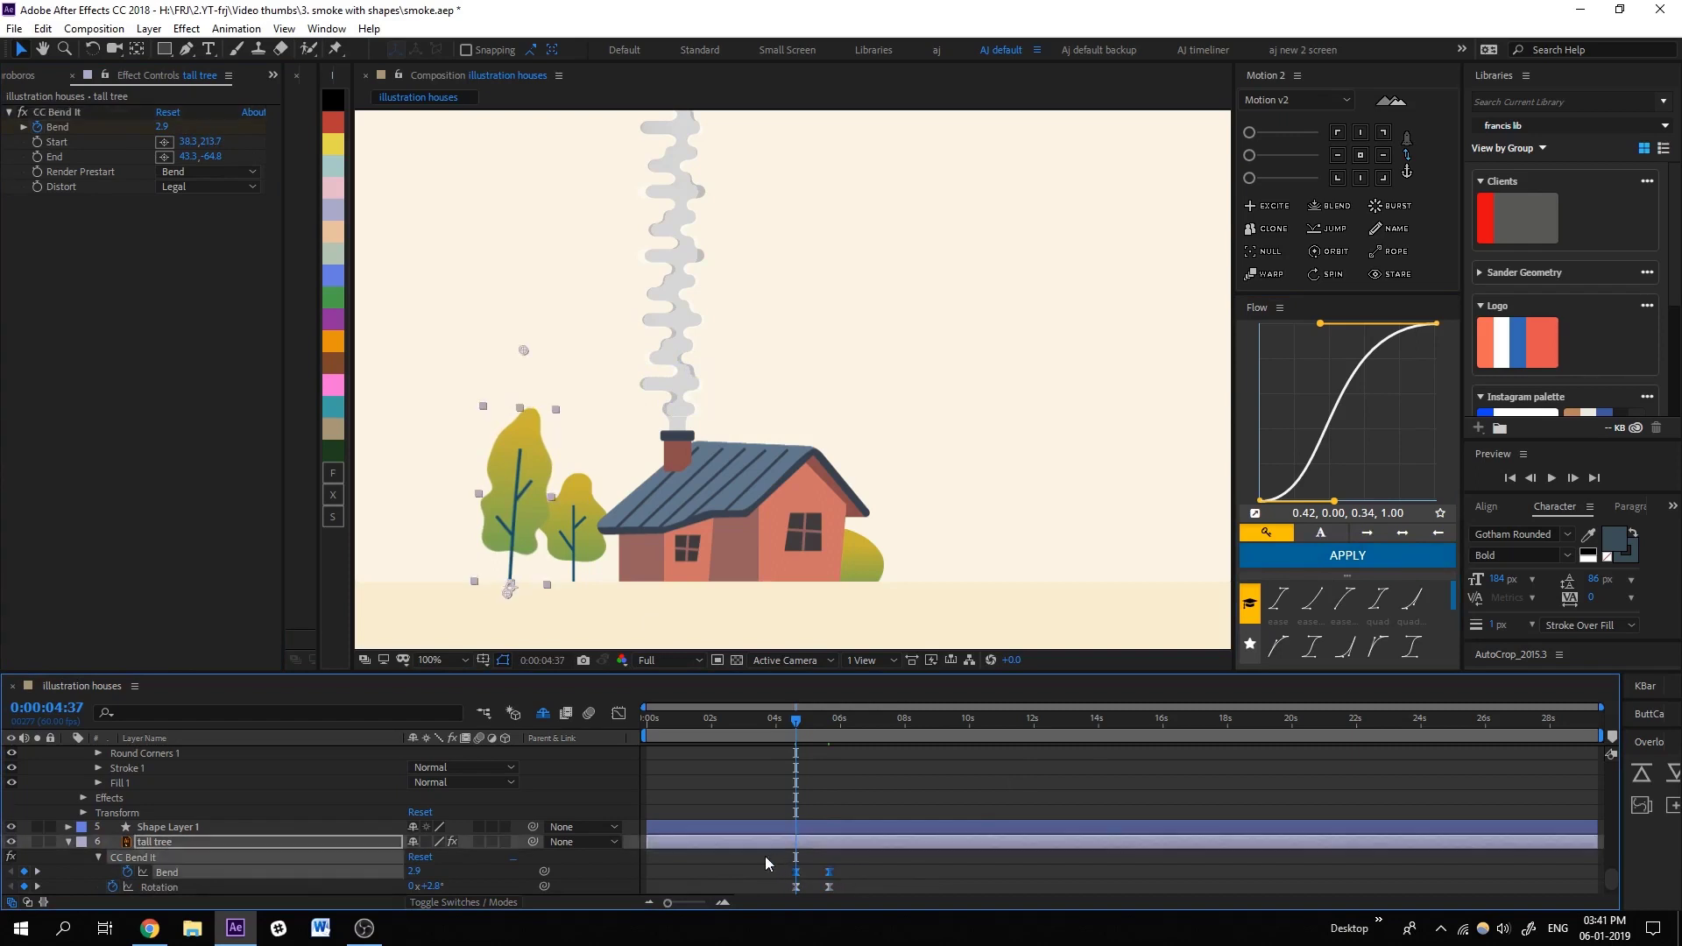
pyautogui.keyDown('alt'); pyautogui.click(127, 872); pyautogui.keyUp('alt')
pyautogui.write('loopOut(pingpong')
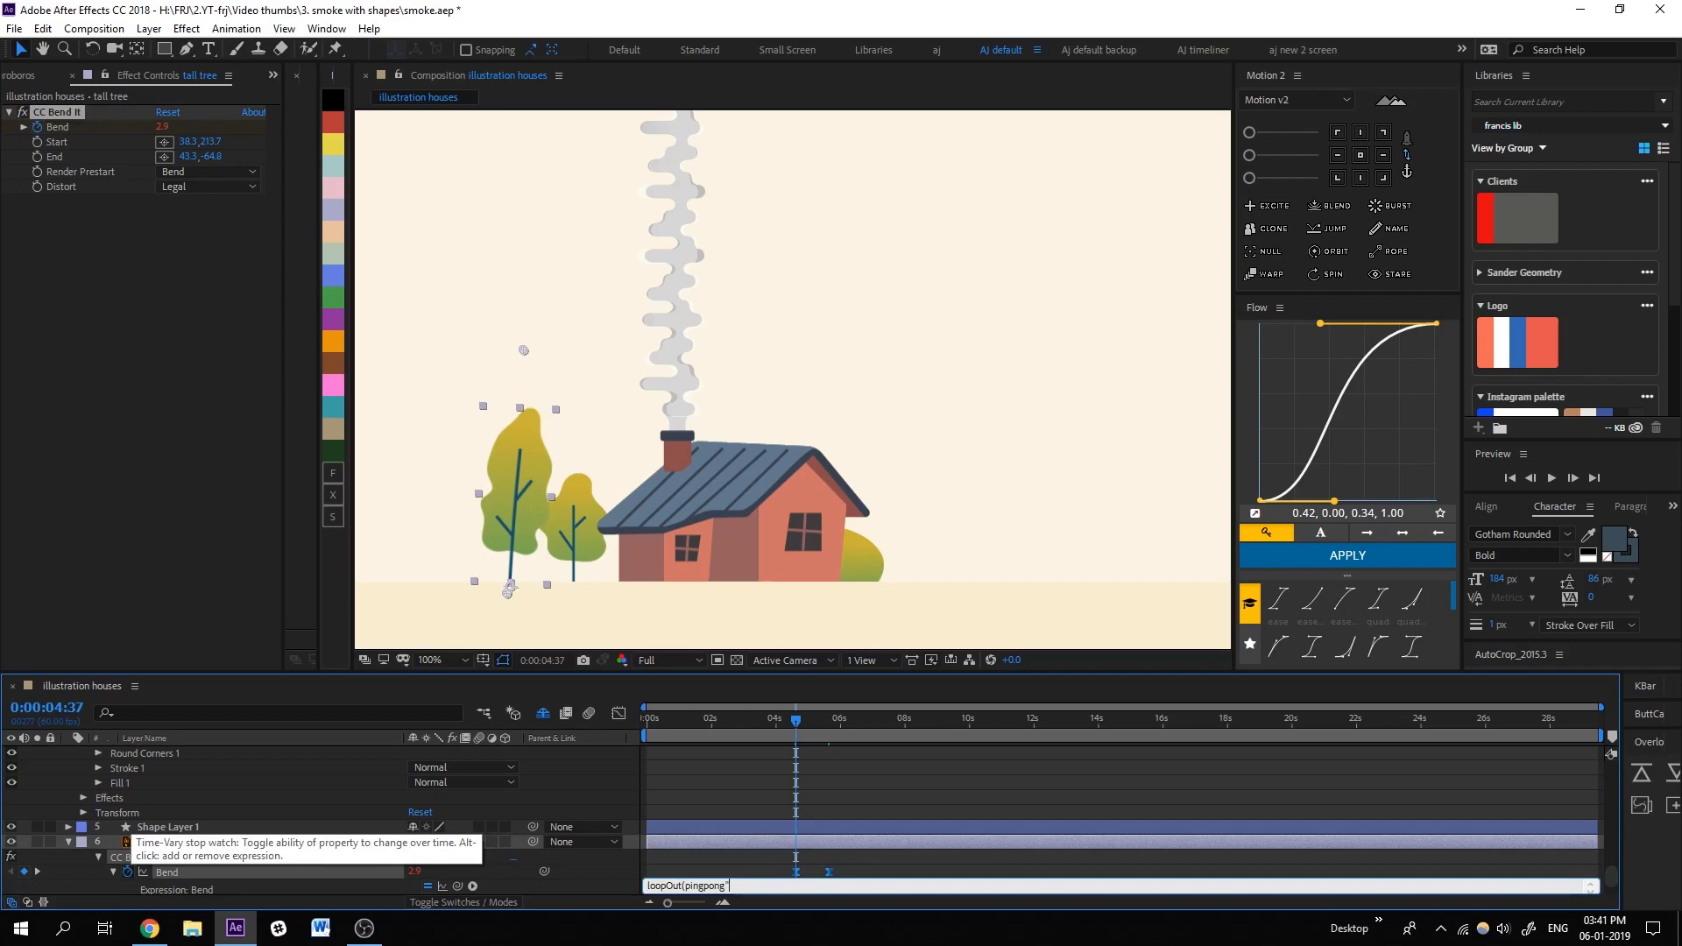
# Add the loopOut("pingpong") expression to both the Bend and Rotation properties.
pyautogui.write(')')
pyautogui.hotkey('ctrl', 'a')
pyautogui.hotkey('ctrl', 'c')
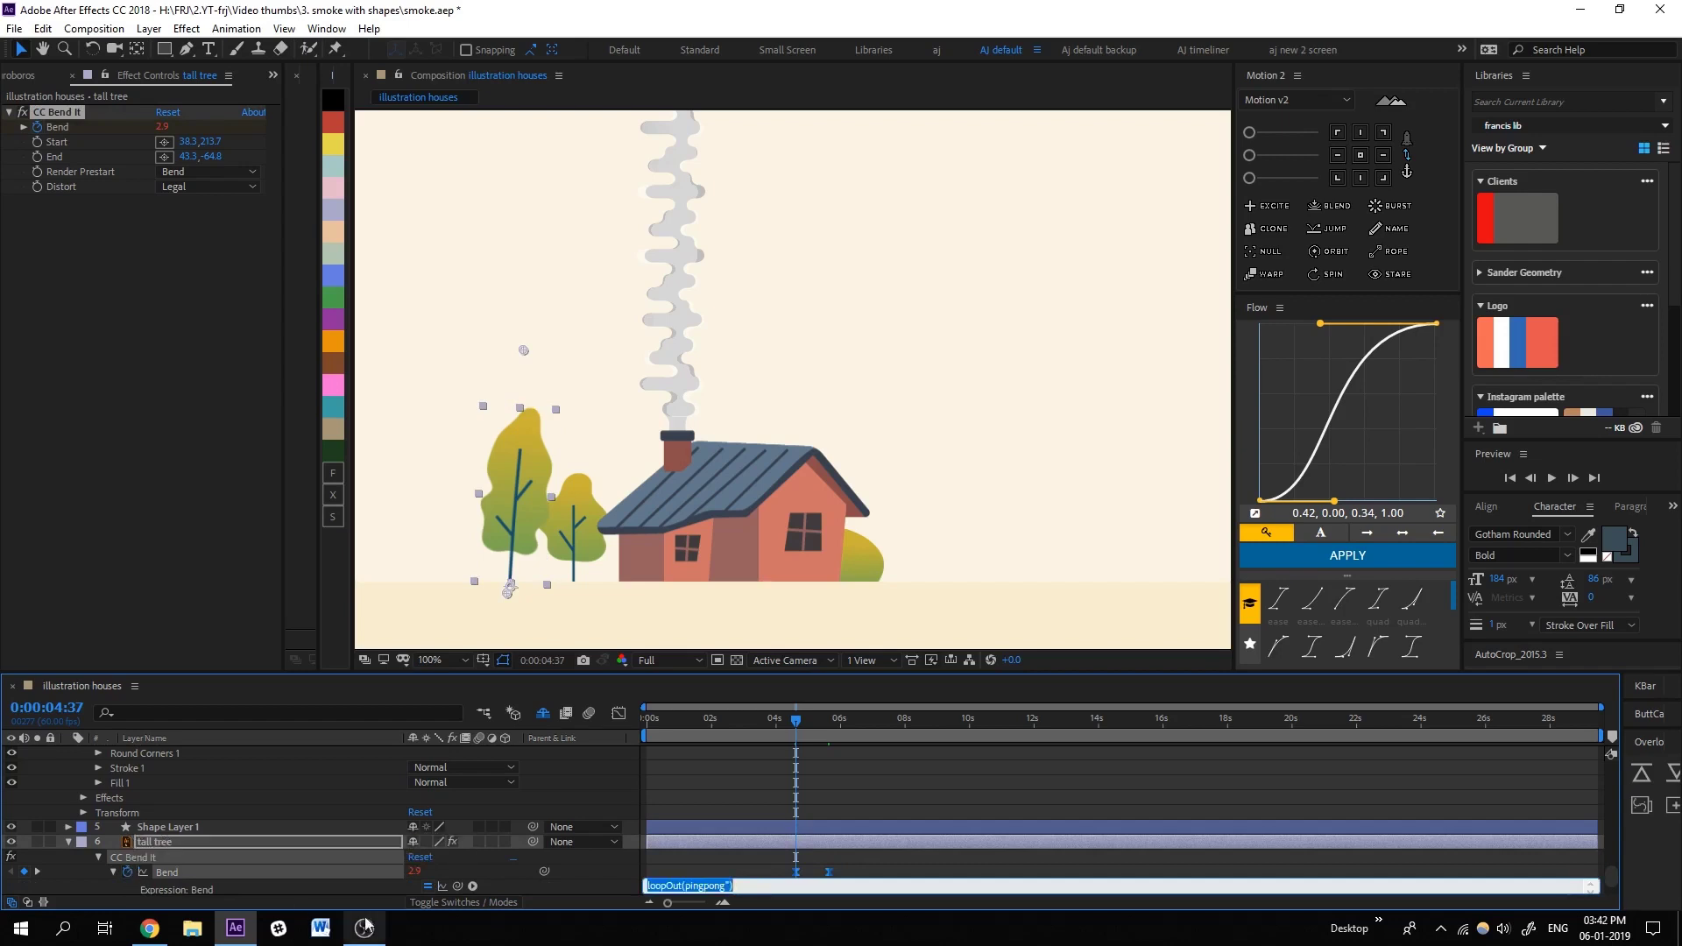
pyautogui.click(725, 885)
pyautogui.click(705, 855)
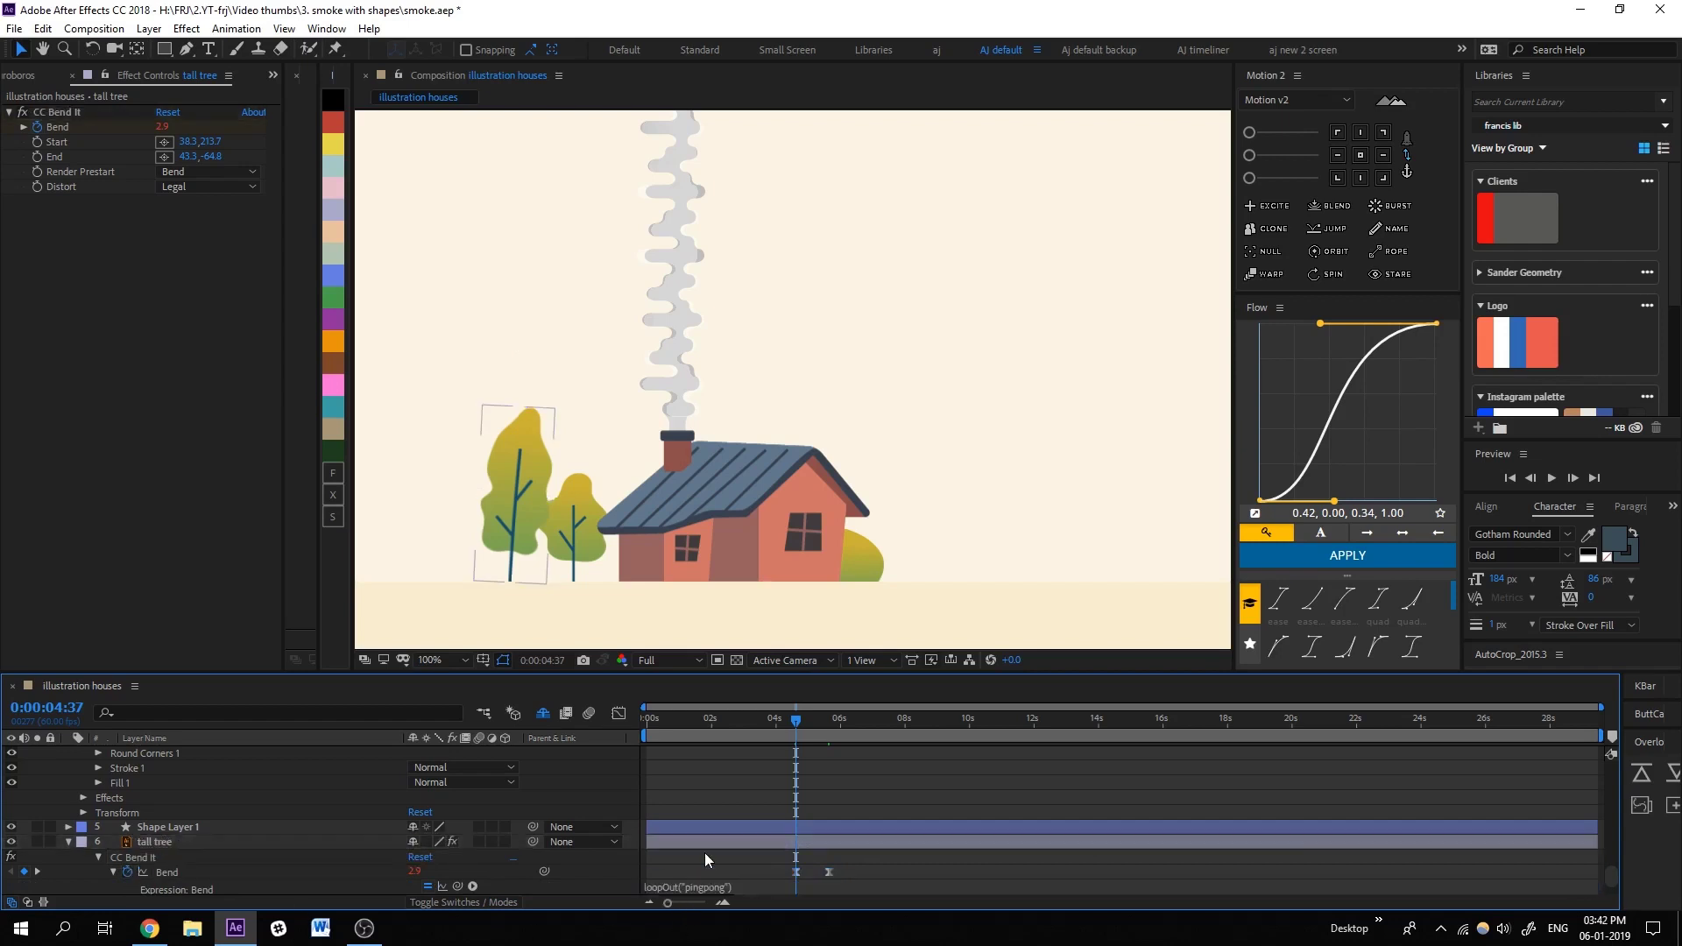
pyautogui.click(750, 889)
pyautogui.press('Escape')
pyautogui.hotkey('shift', 'r')
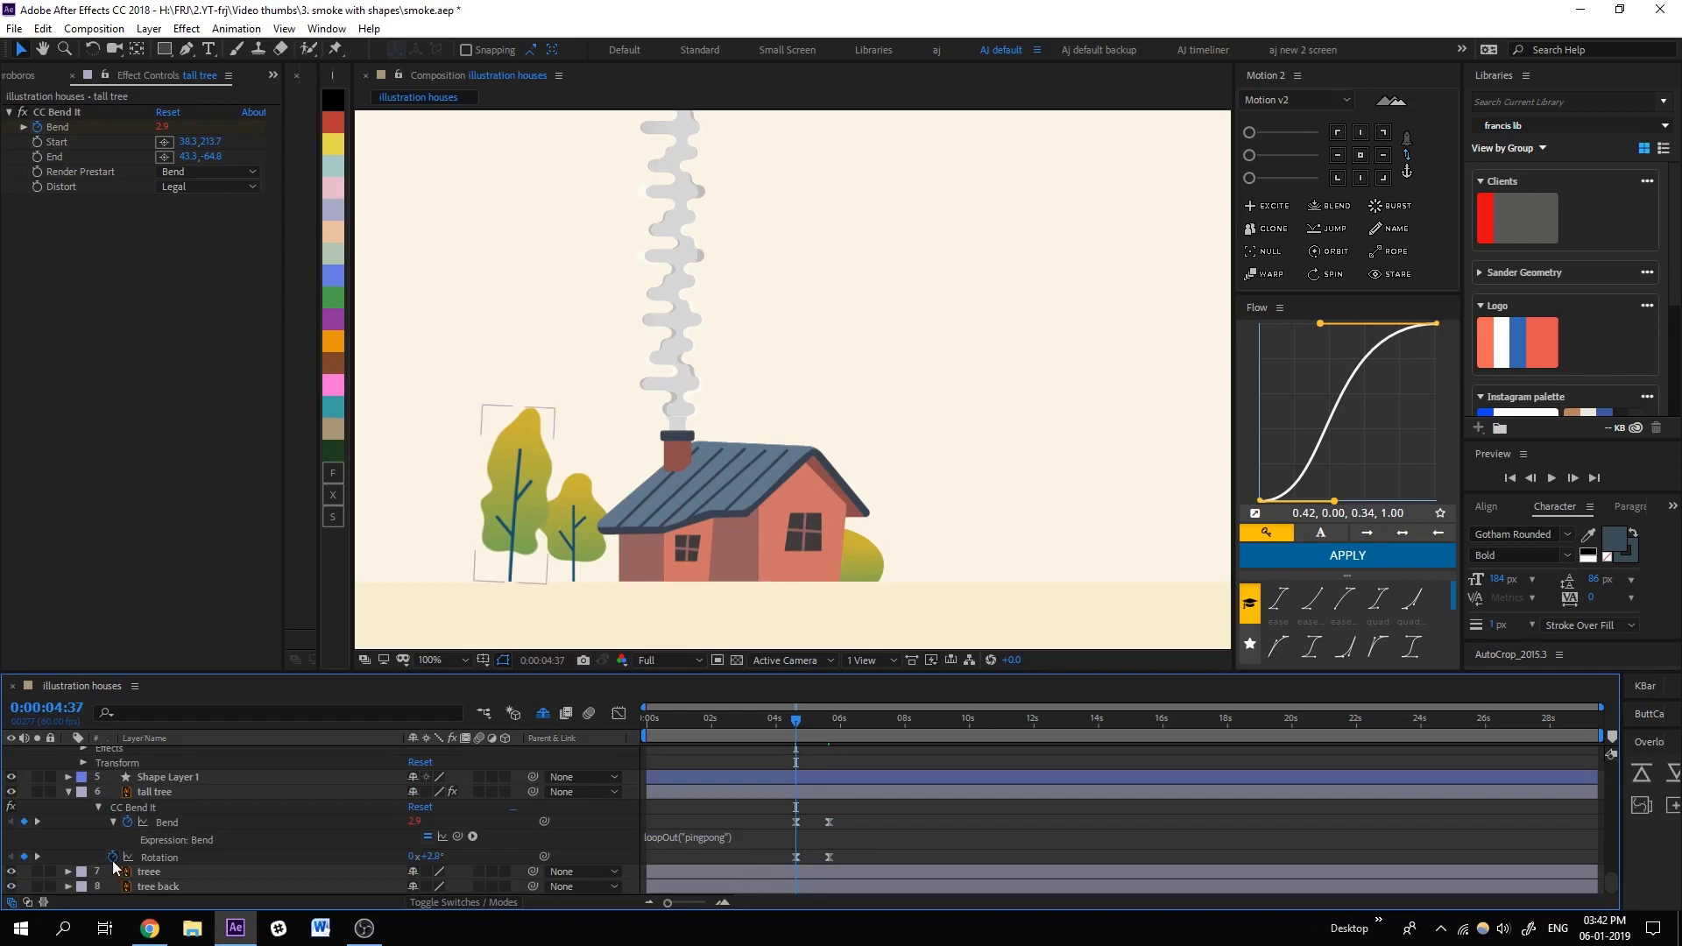
pyautogui.keyDown('alt'); pyautogui.click(112, 857); pyautogui.keyUp('alt')
pyautogui.hotkey('ctrl', 'v')
pyautogui.click(803, 765)
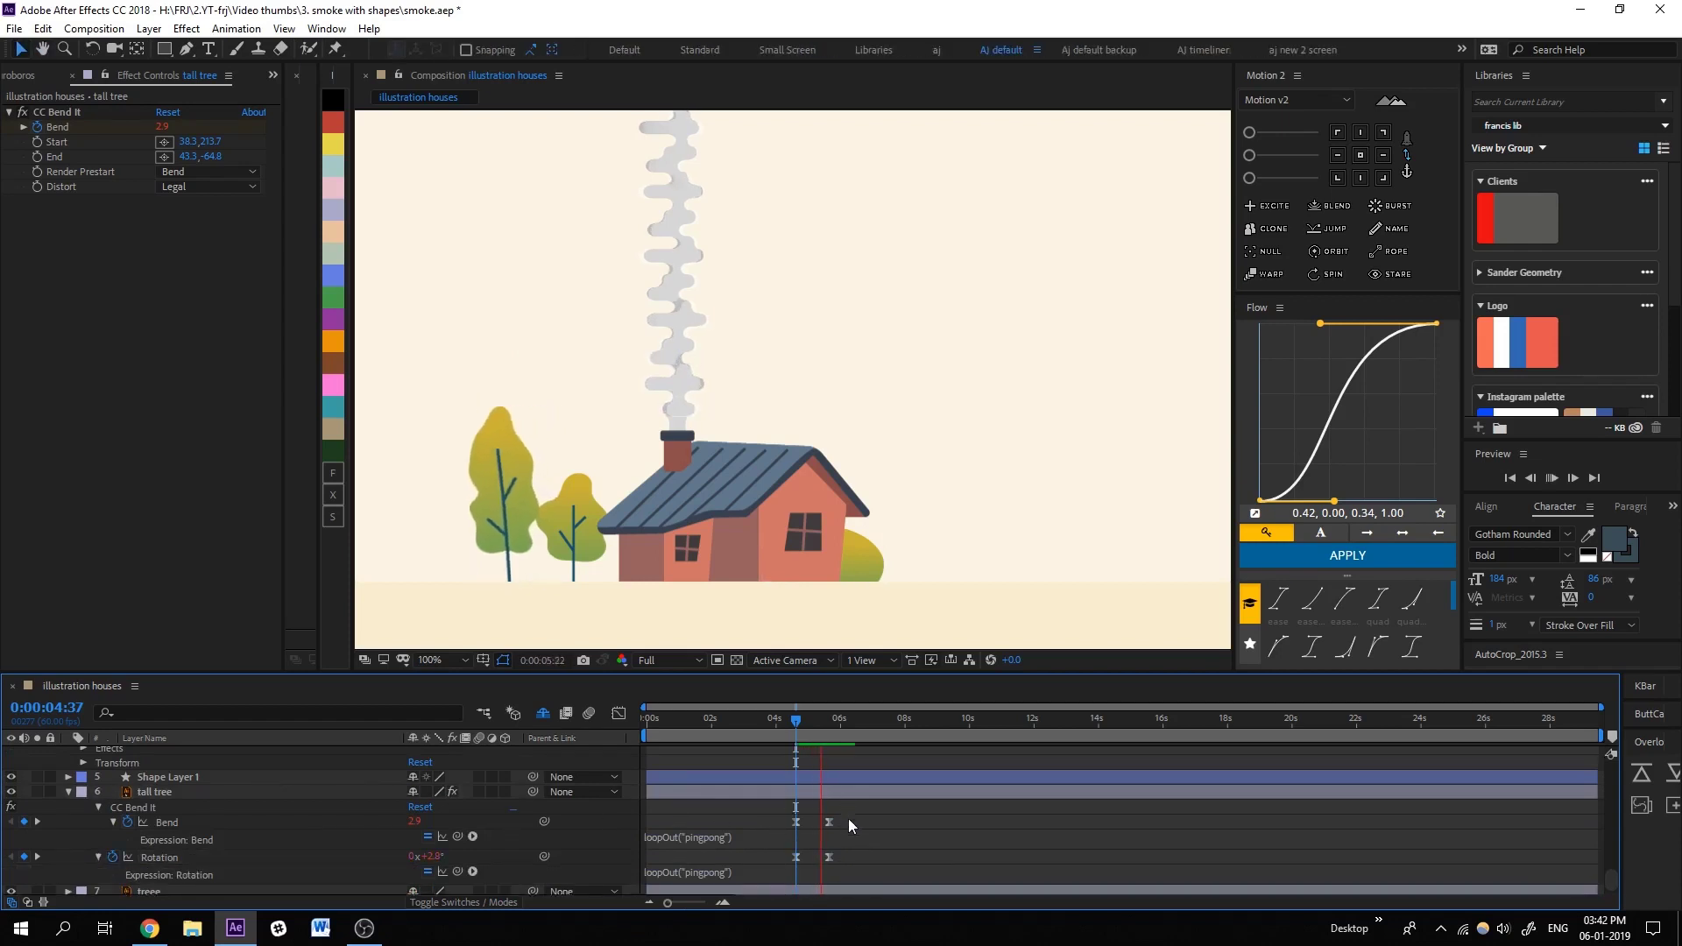
# Shift the bend and rotation keyframes slightly earlier and preview the sway.
pyautogui.moveTo(848, 818)
pyautogui.mouseDown()
pyautogui.moveTo(785, 869)
pyautogui.moveTo(776, 857)
pyautogui.mouseUp()
pyautogui.moveTo(771, 718); pyautogui.dragTo(786, 722)
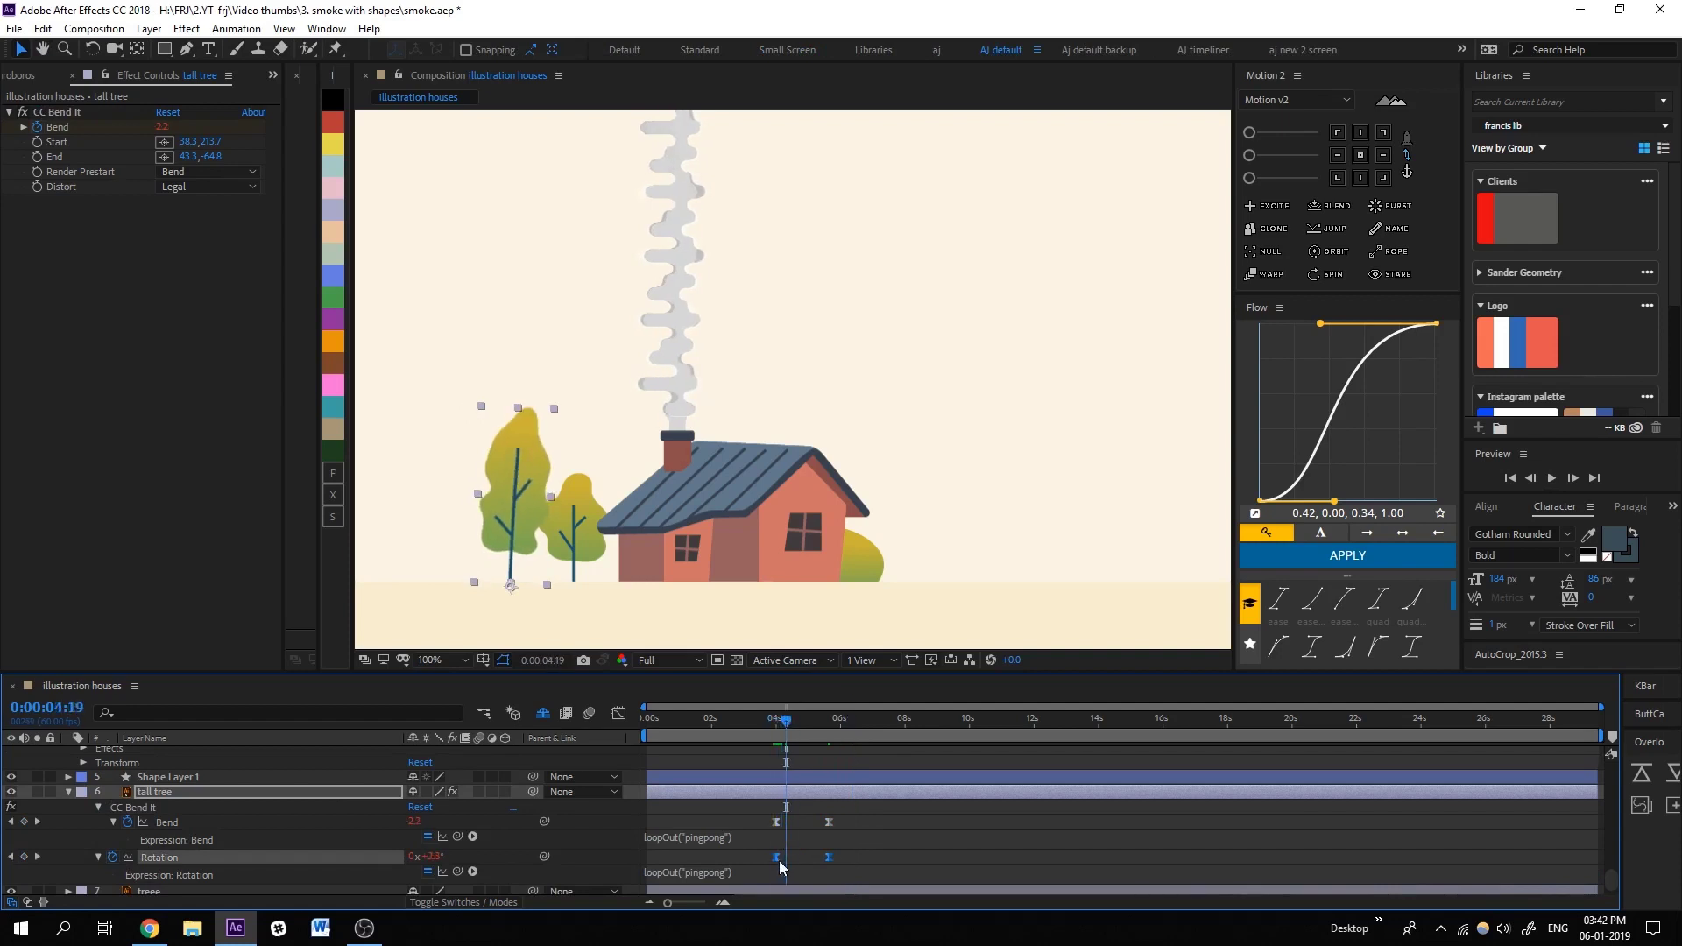
pyautogui.moveTo(778, 859); pyautogui.dragTo(764, 861)
pyautogui.press('space')
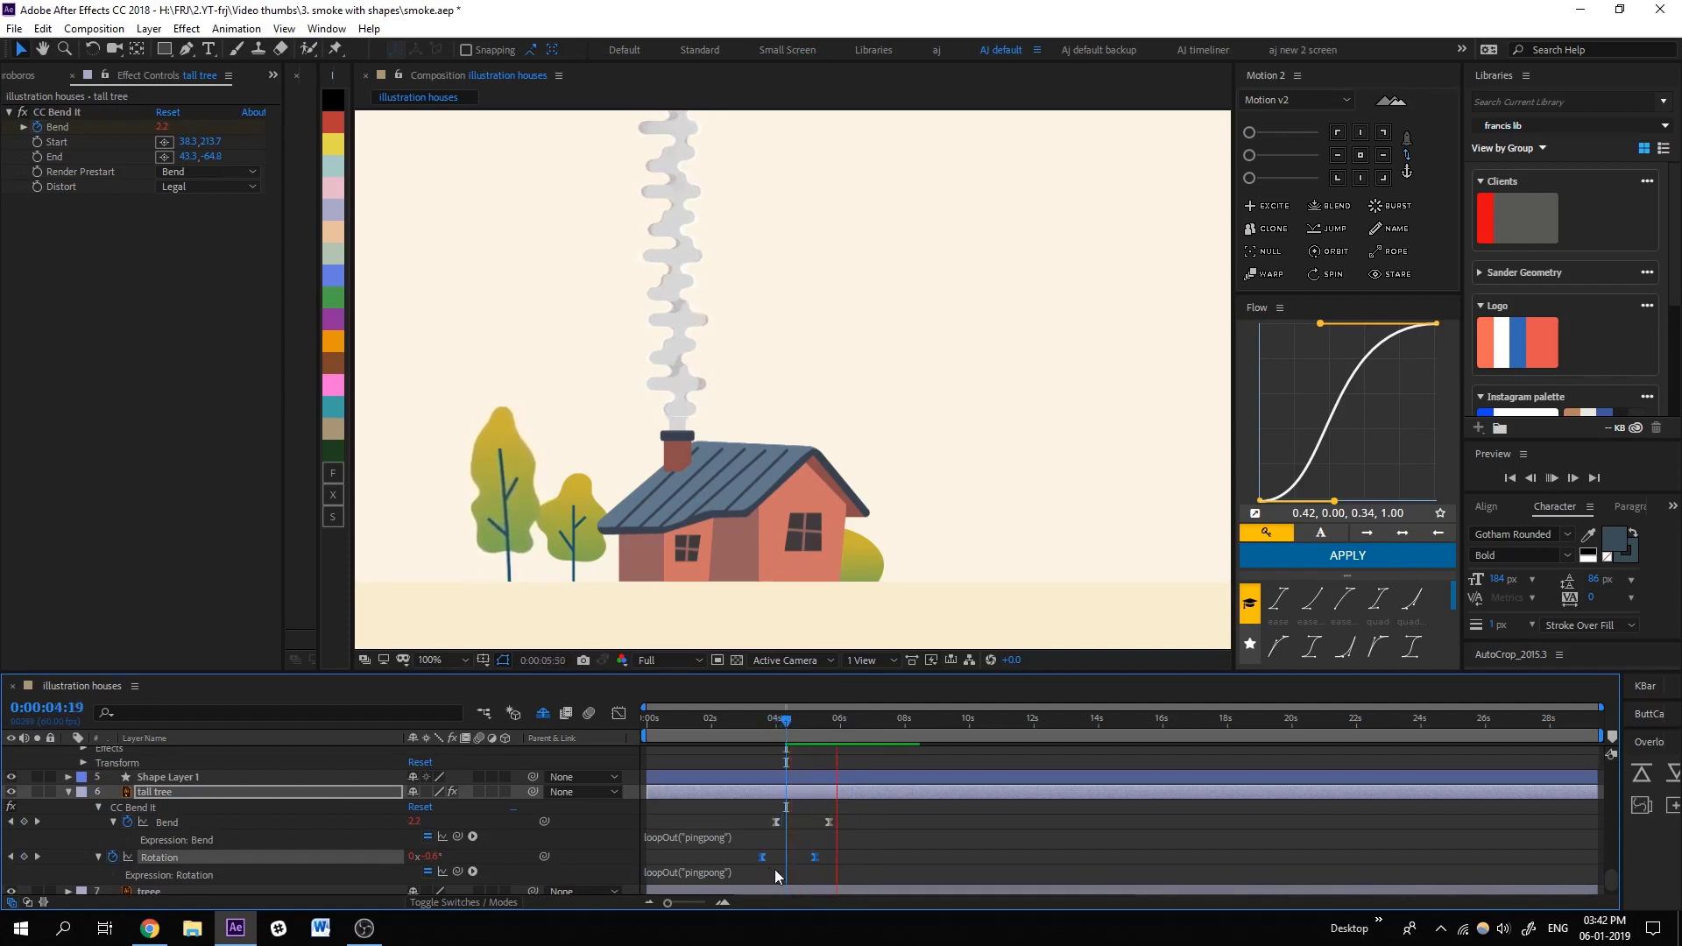
pyautogui.press('space')
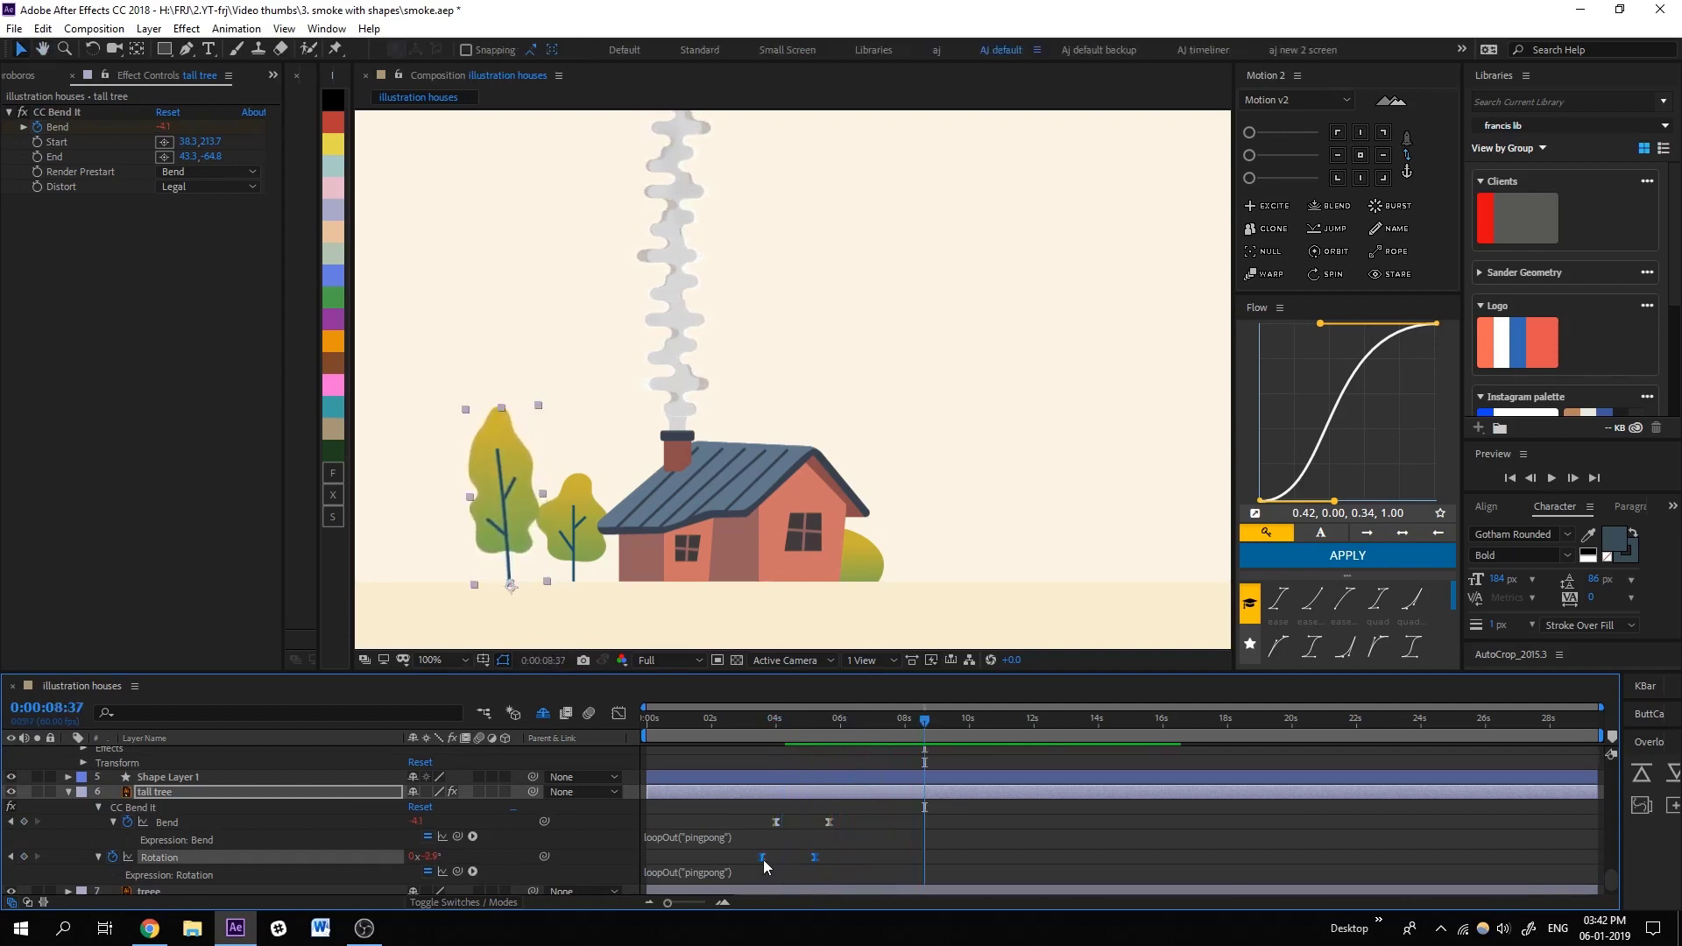
pyautogui.press('space')
# Offset the rotation keyframes, move the keyframes toward the start, and preview from the beginning.
pyautogui.click(796, 722)
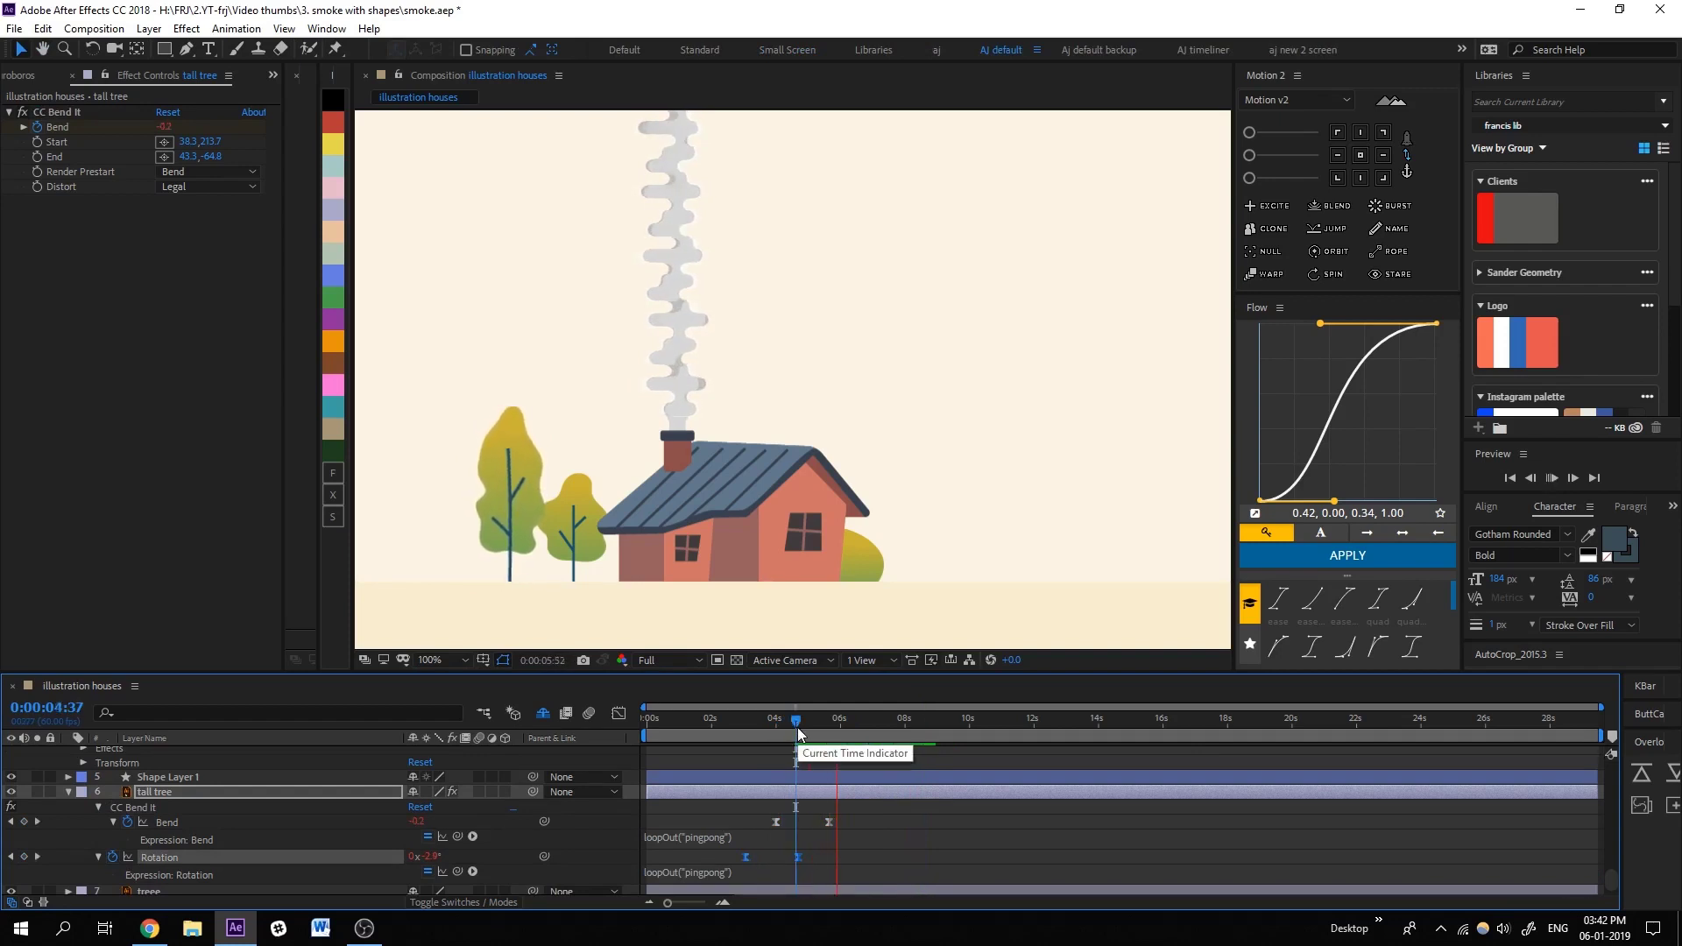
pyautogui.press('space')
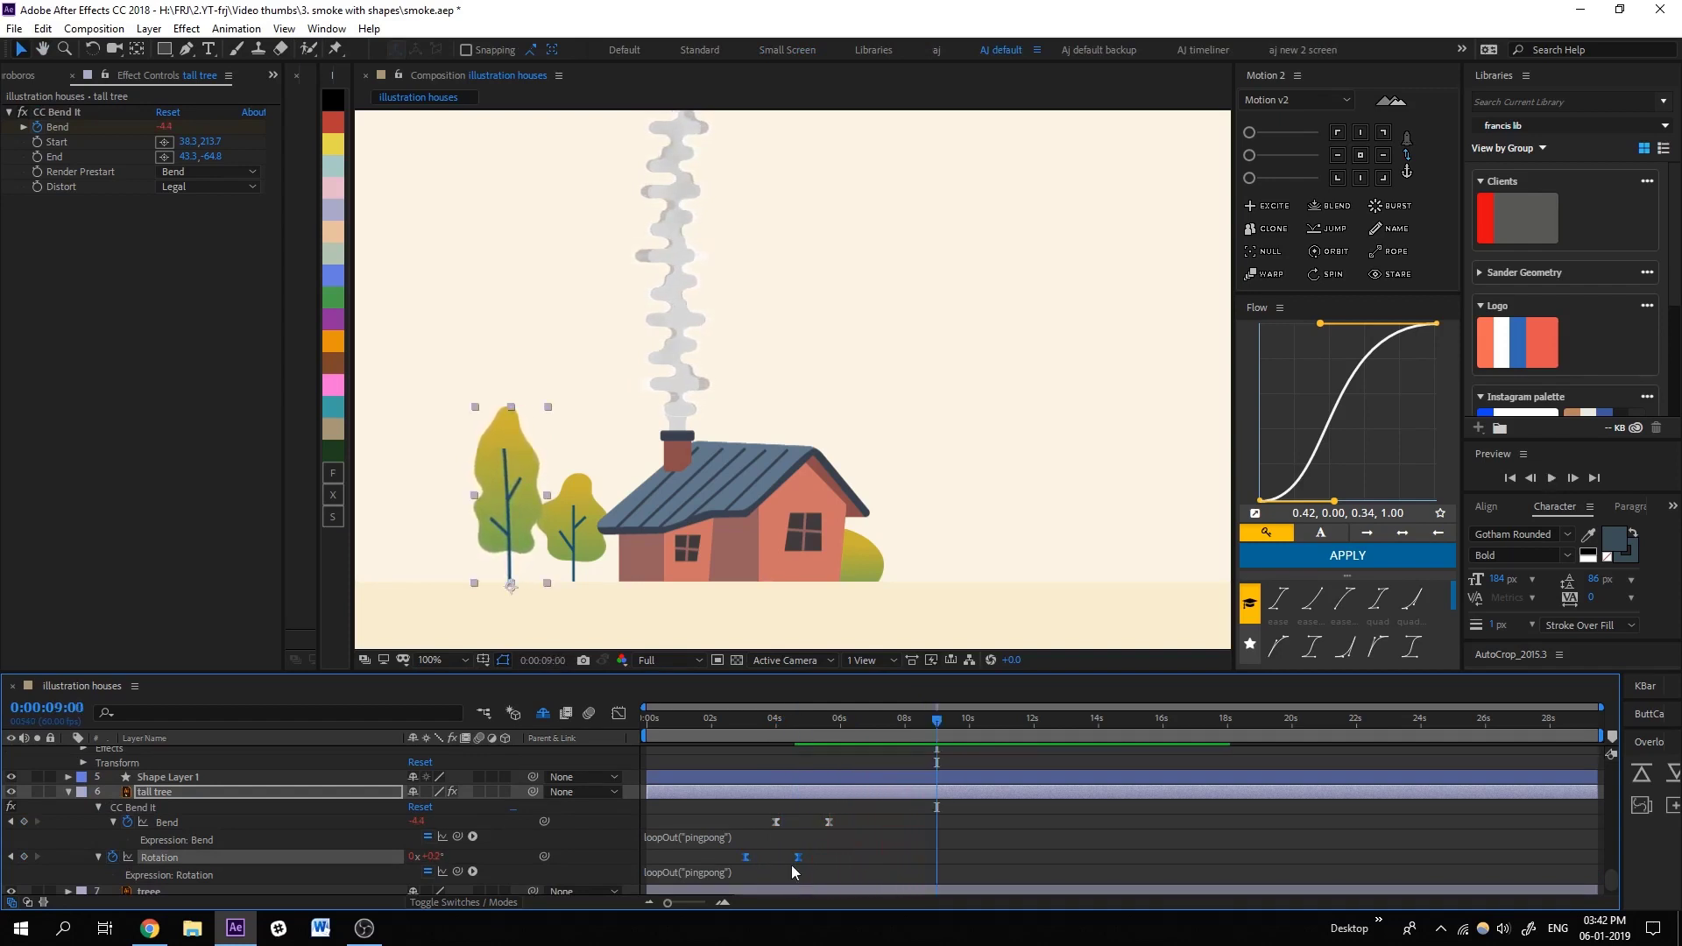
pyautogui.moveTo(797, 857)
pyautogui.mouseDown()
pyautogui.moveTo(811, 859)
pyautogui.moveTo(753, 864)
pyautogui.moveTo(648, 822)
pyautogui.mouseUp()
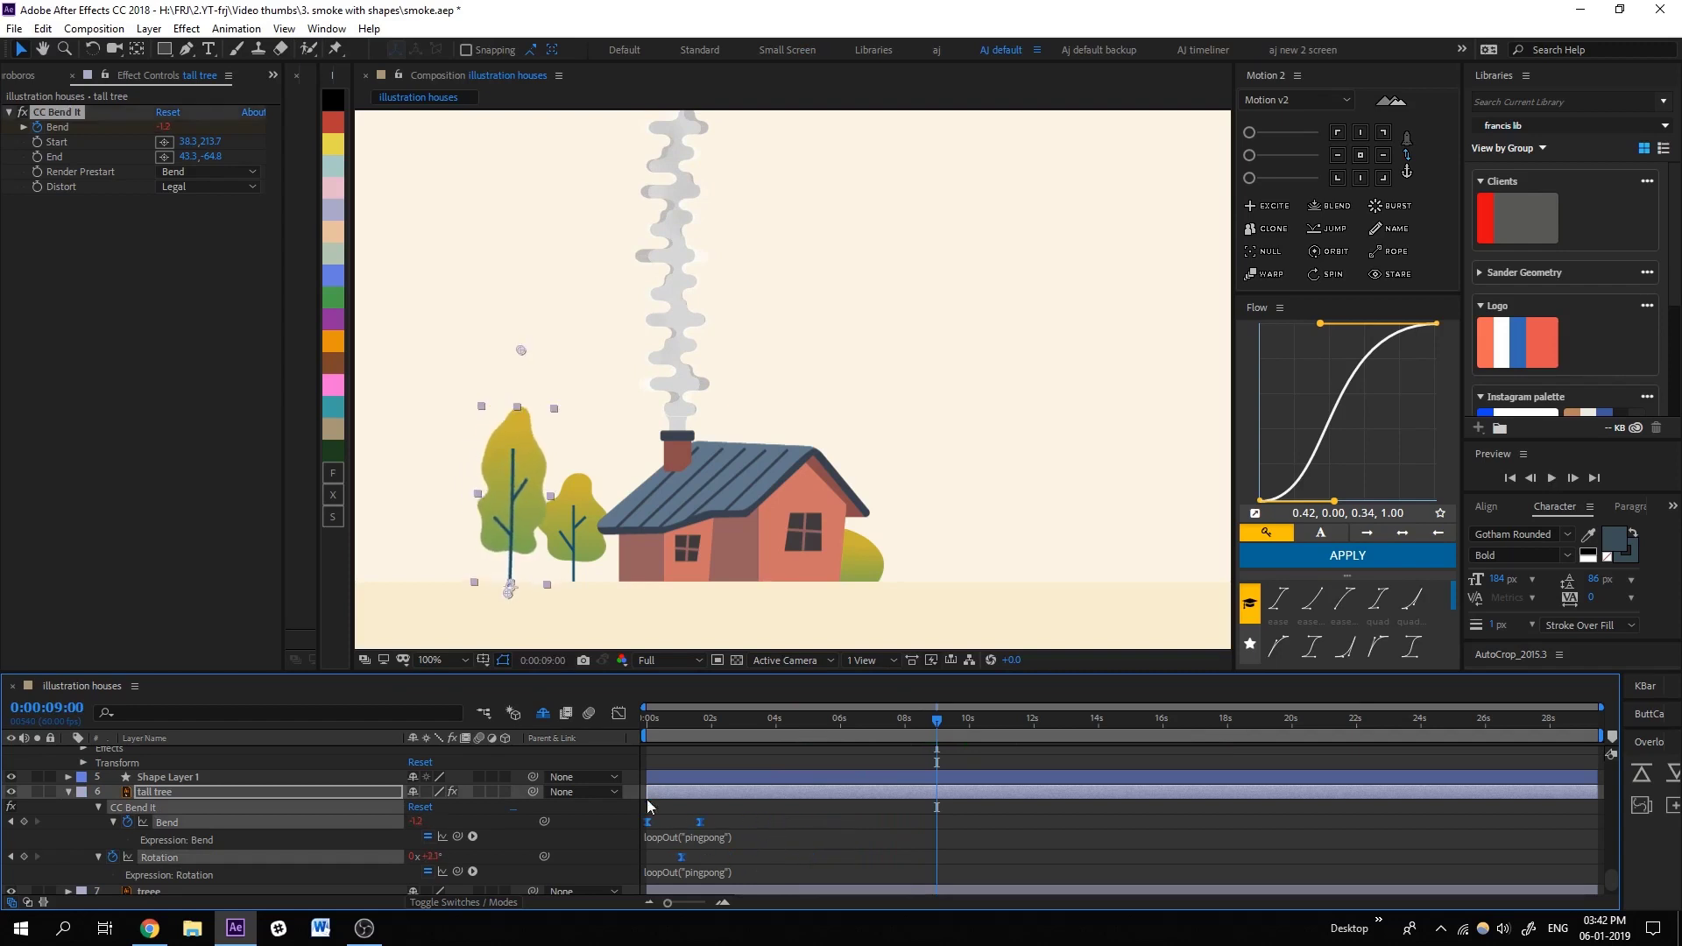
pyautogui.press('Home')
pyautogui.press('space')
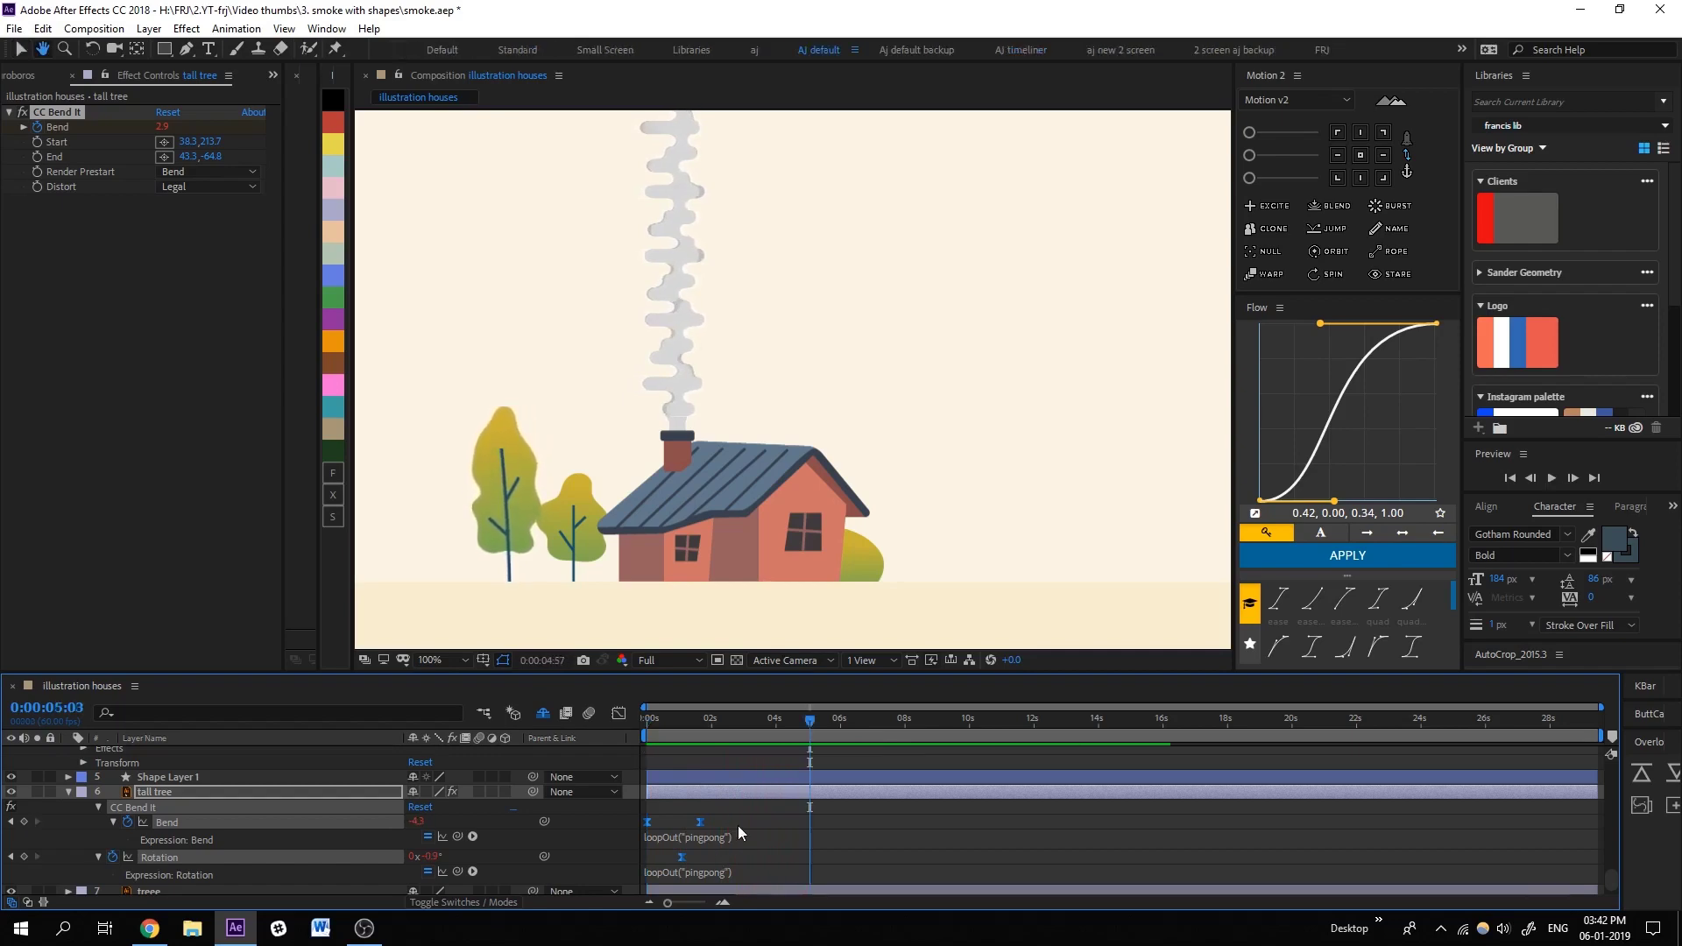
pyautogui.press('space')
pyautogui.click(560, 536)
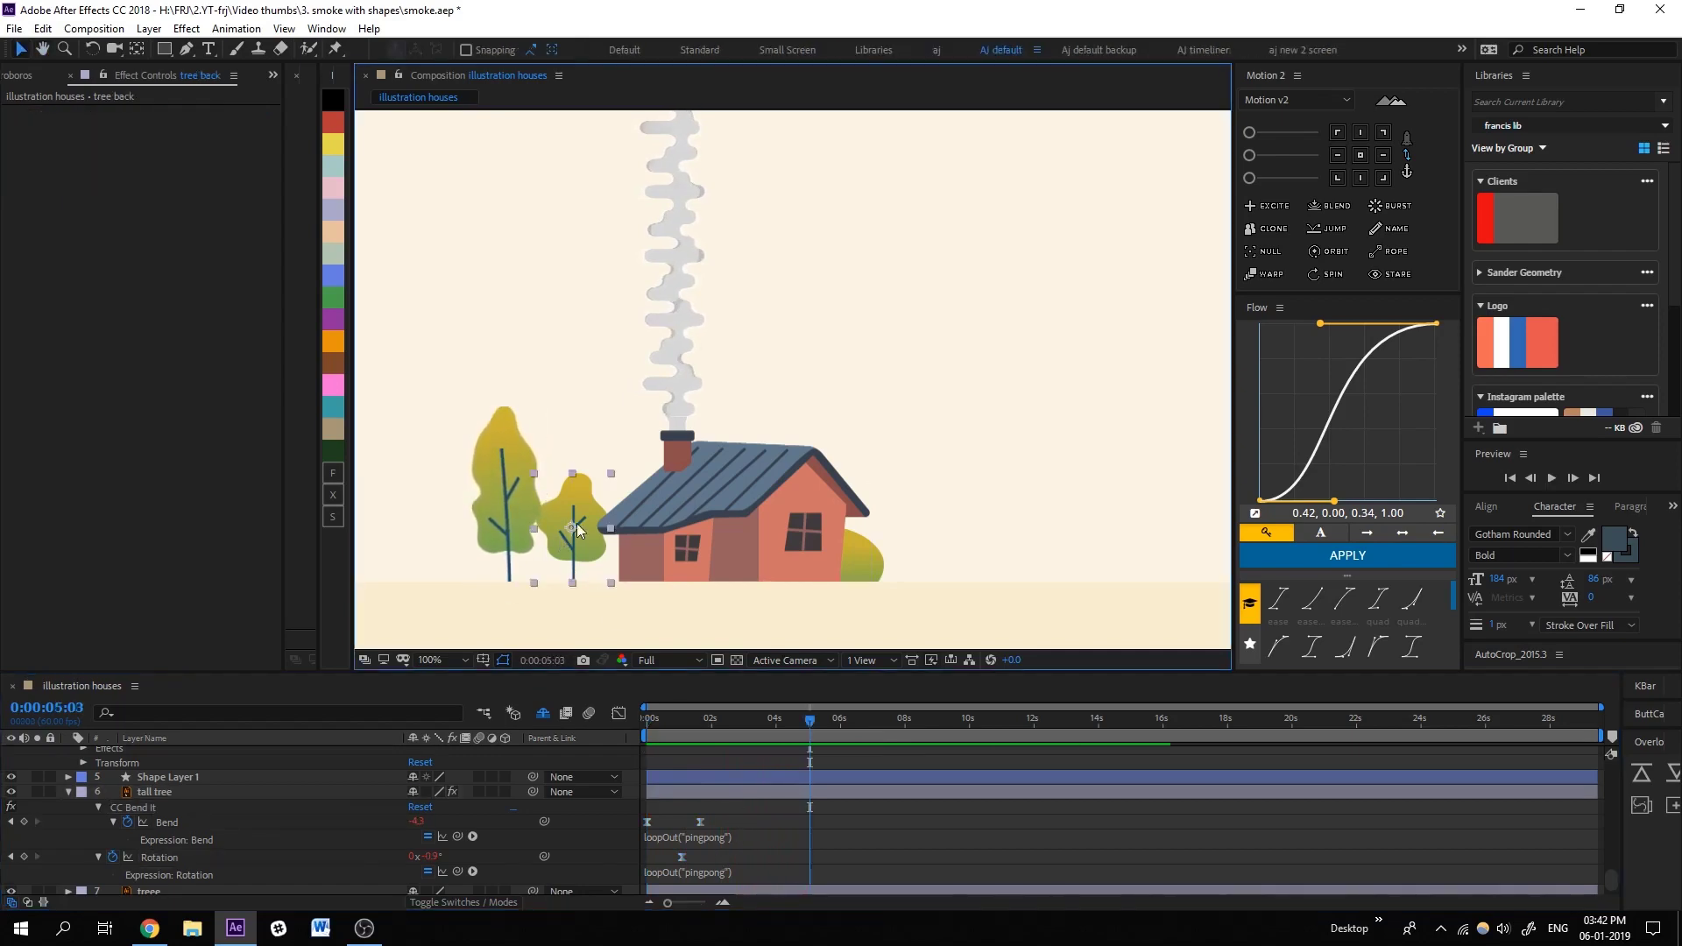
# Move the back tree's anchor point to its base and select its Rotation property.
pyautogui.press('y')
pyautogui.moveTo(571, 527); pyautogui.dragTo(572, 582)
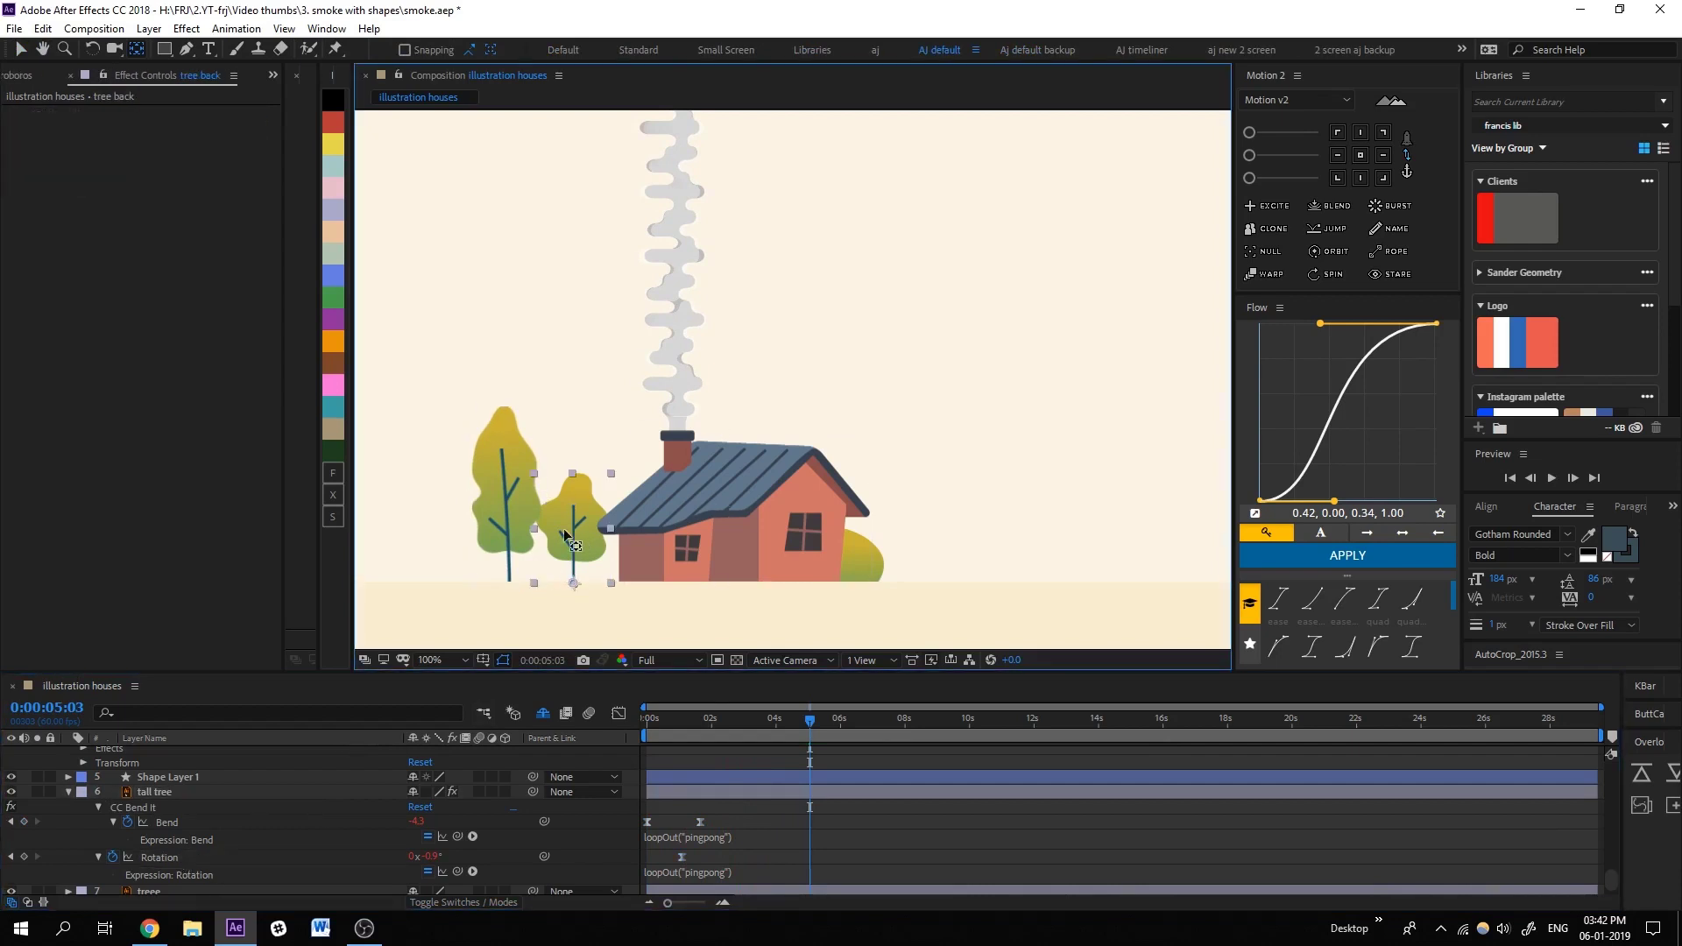
pyautogui.press('x')
pyautogui.click(70, 754)
pyautogui.click(83, 769)
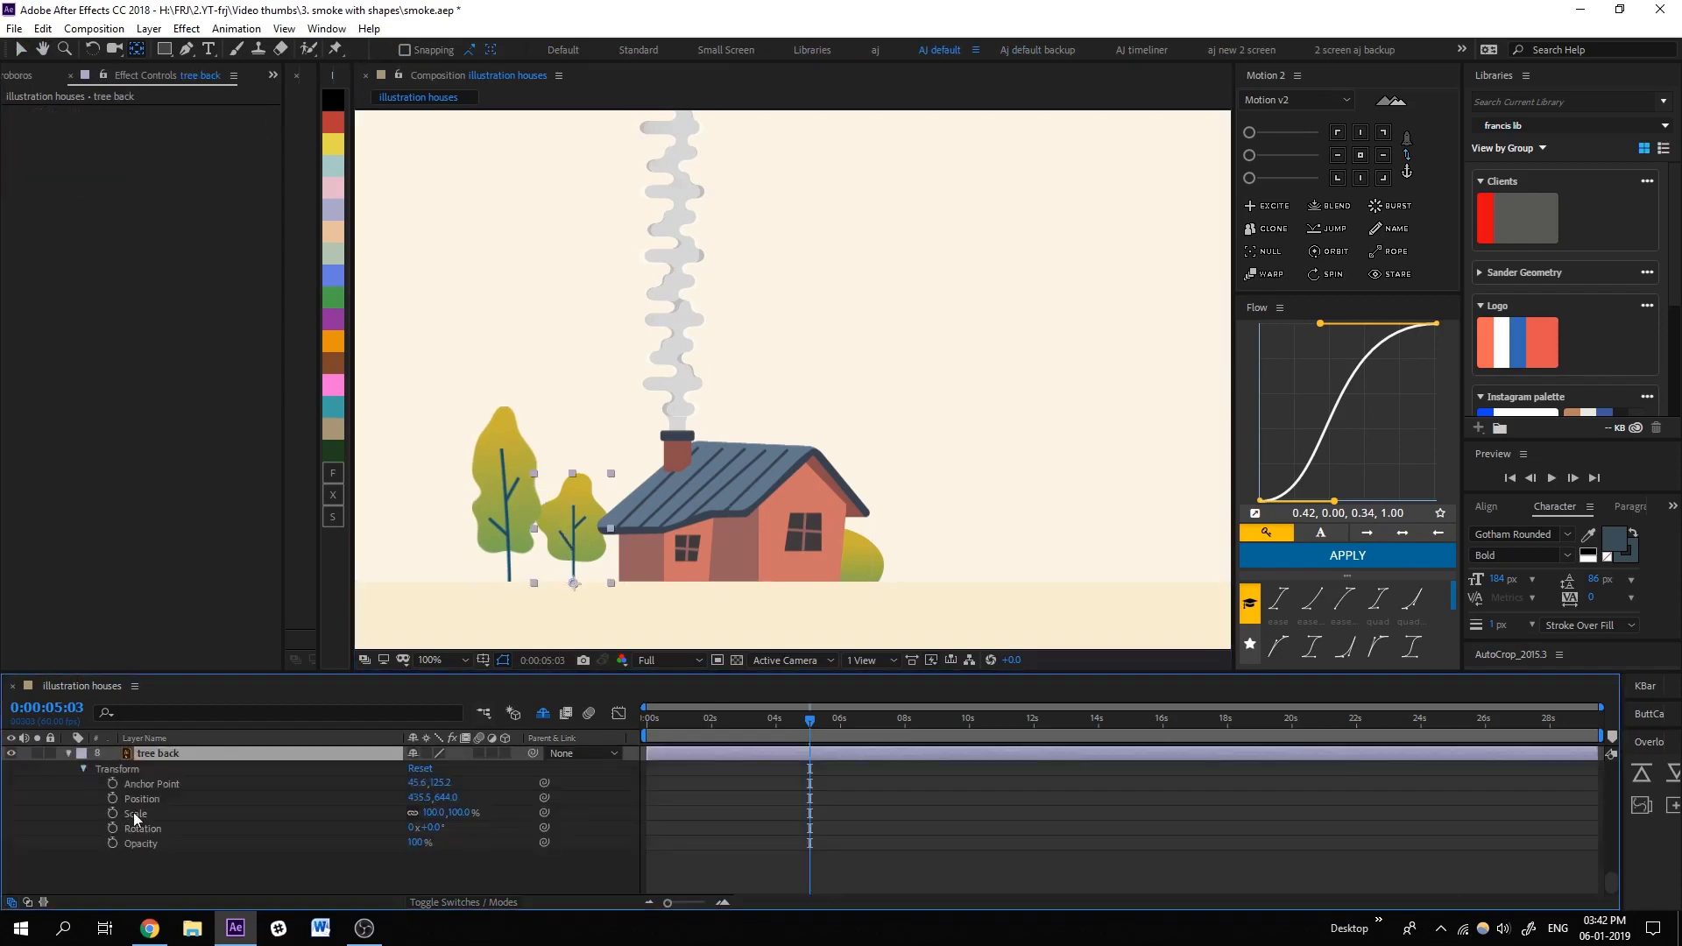
pyautogui.click(143, 828)
pyautogui.scroll(1, 160, 832)
# Copy the tall tree's bend effect onto the back tree and nudge its rotation keyframe.
pyautogui.click(654, 720)
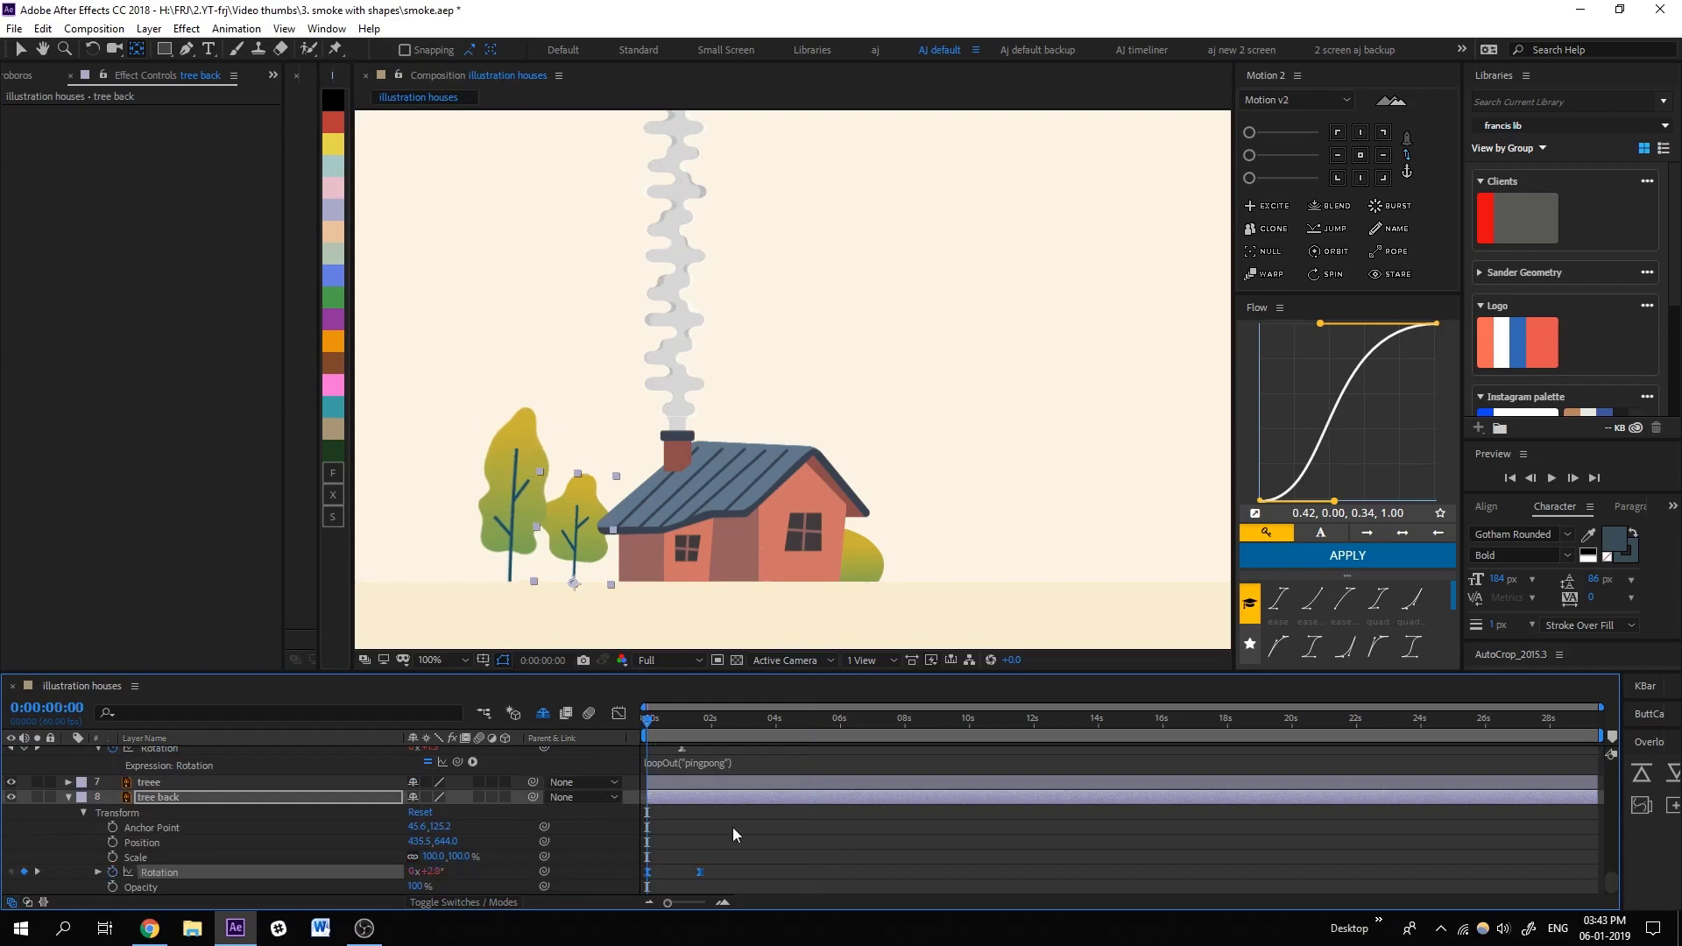
pyautogui.scroll(1, 732, 828)
pyautogui.scroll(1, 182, 773)
pyautogui.click(151, 788)
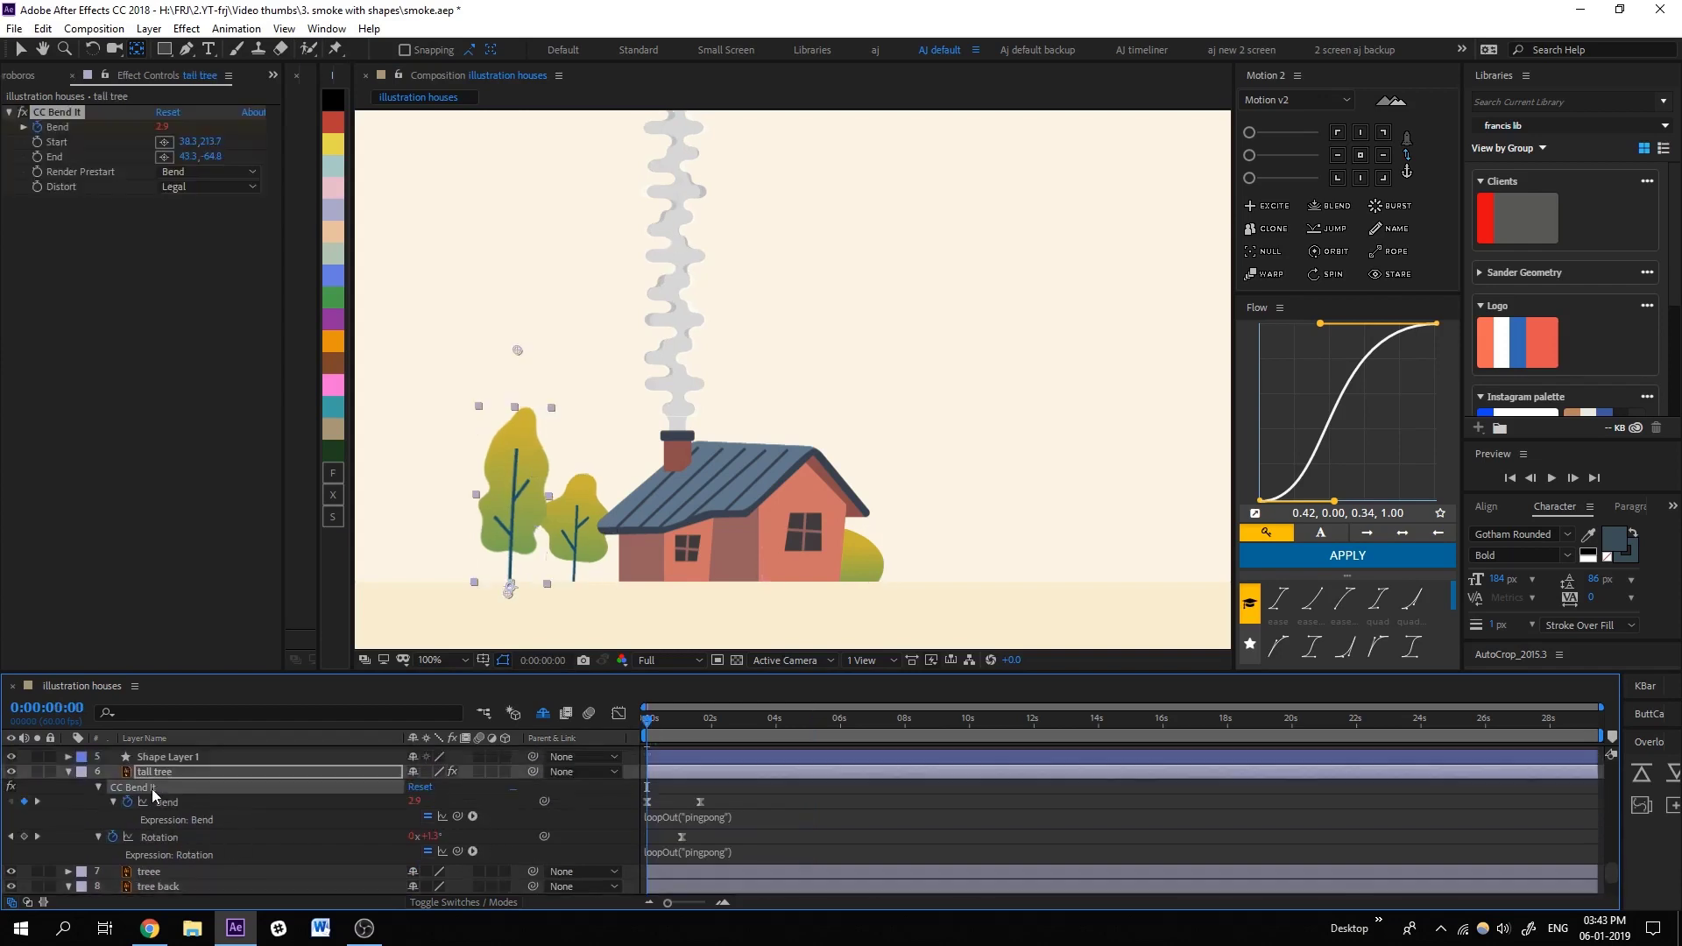
pyautogui.scroll(-1, 277, 885)
pyautogui.scroll(-1, 252, 866)
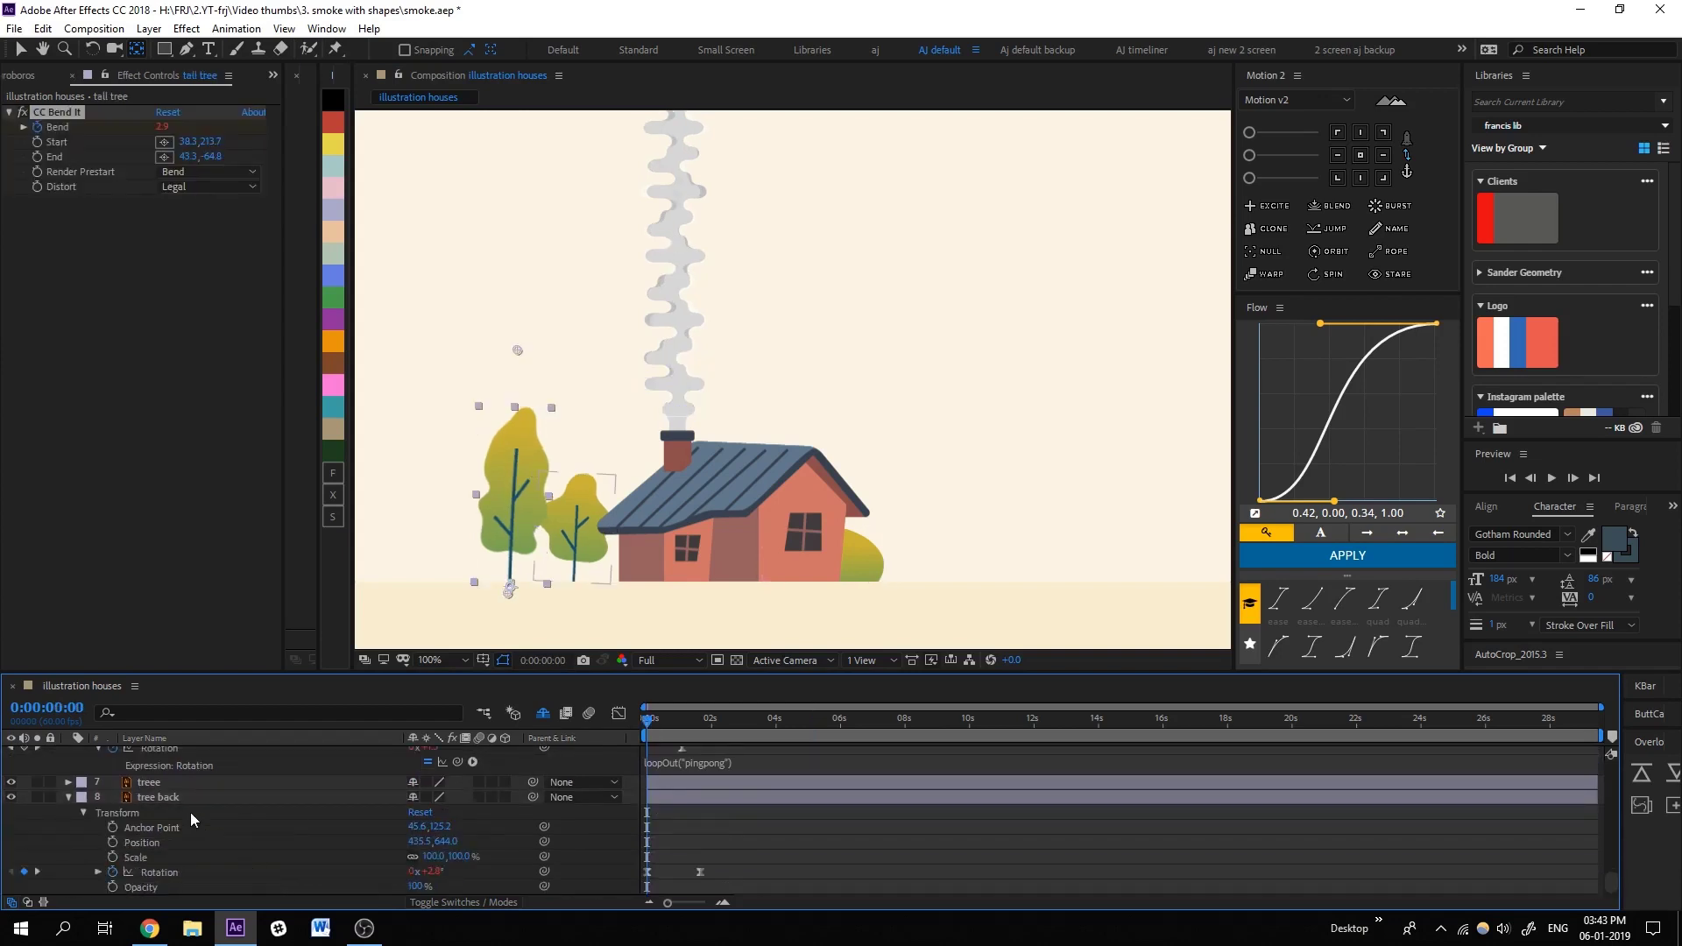
pyautogui.click(230, 797)
pyautogui.click(696, 883)
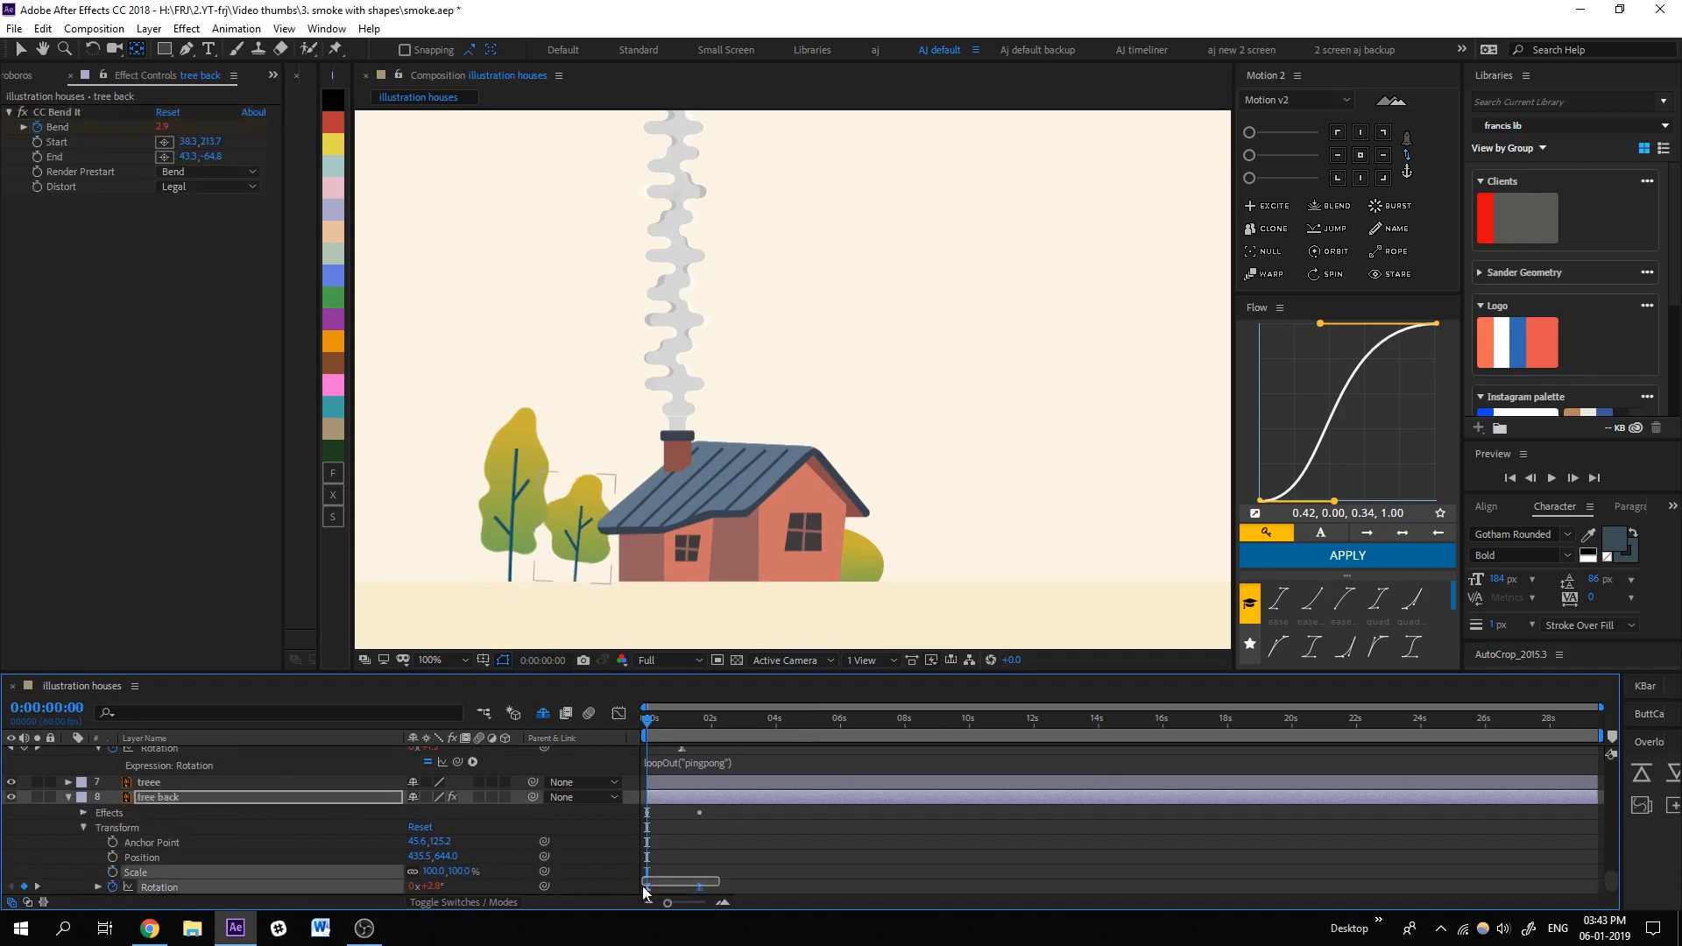
pyautogui.moveTo(695, 887); pyautogui.dragTo(691, 887)
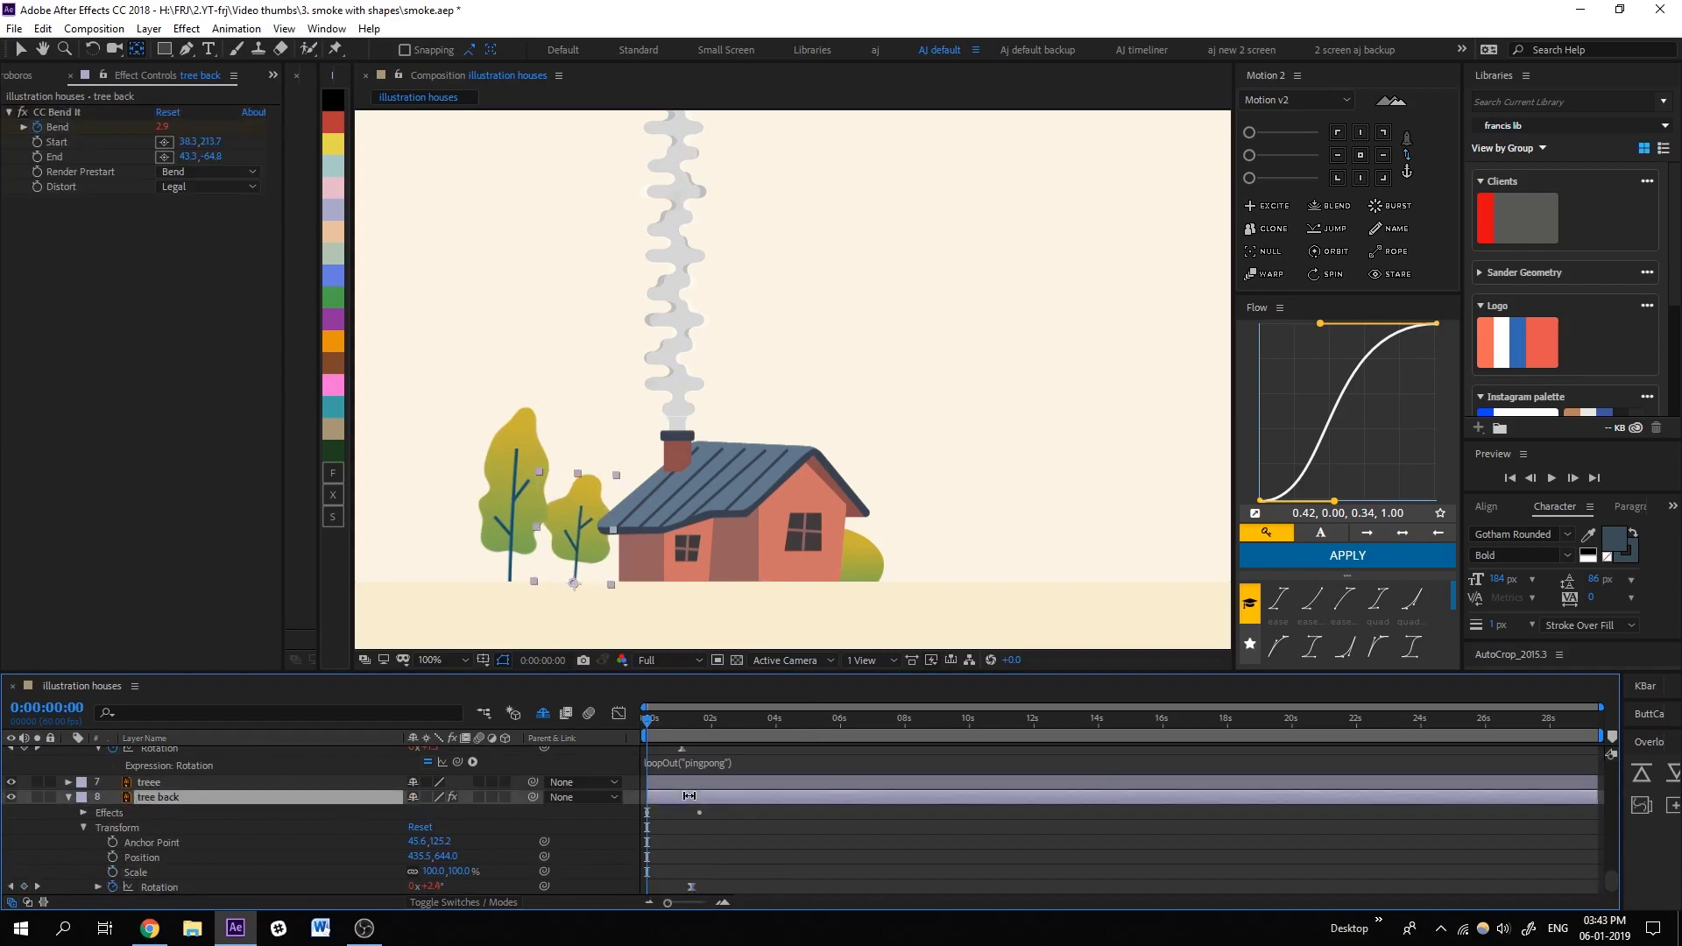
# Set the back tree's CC Bend It start point at its base and preview the bending trees.
pyautogui.click(118, 203)
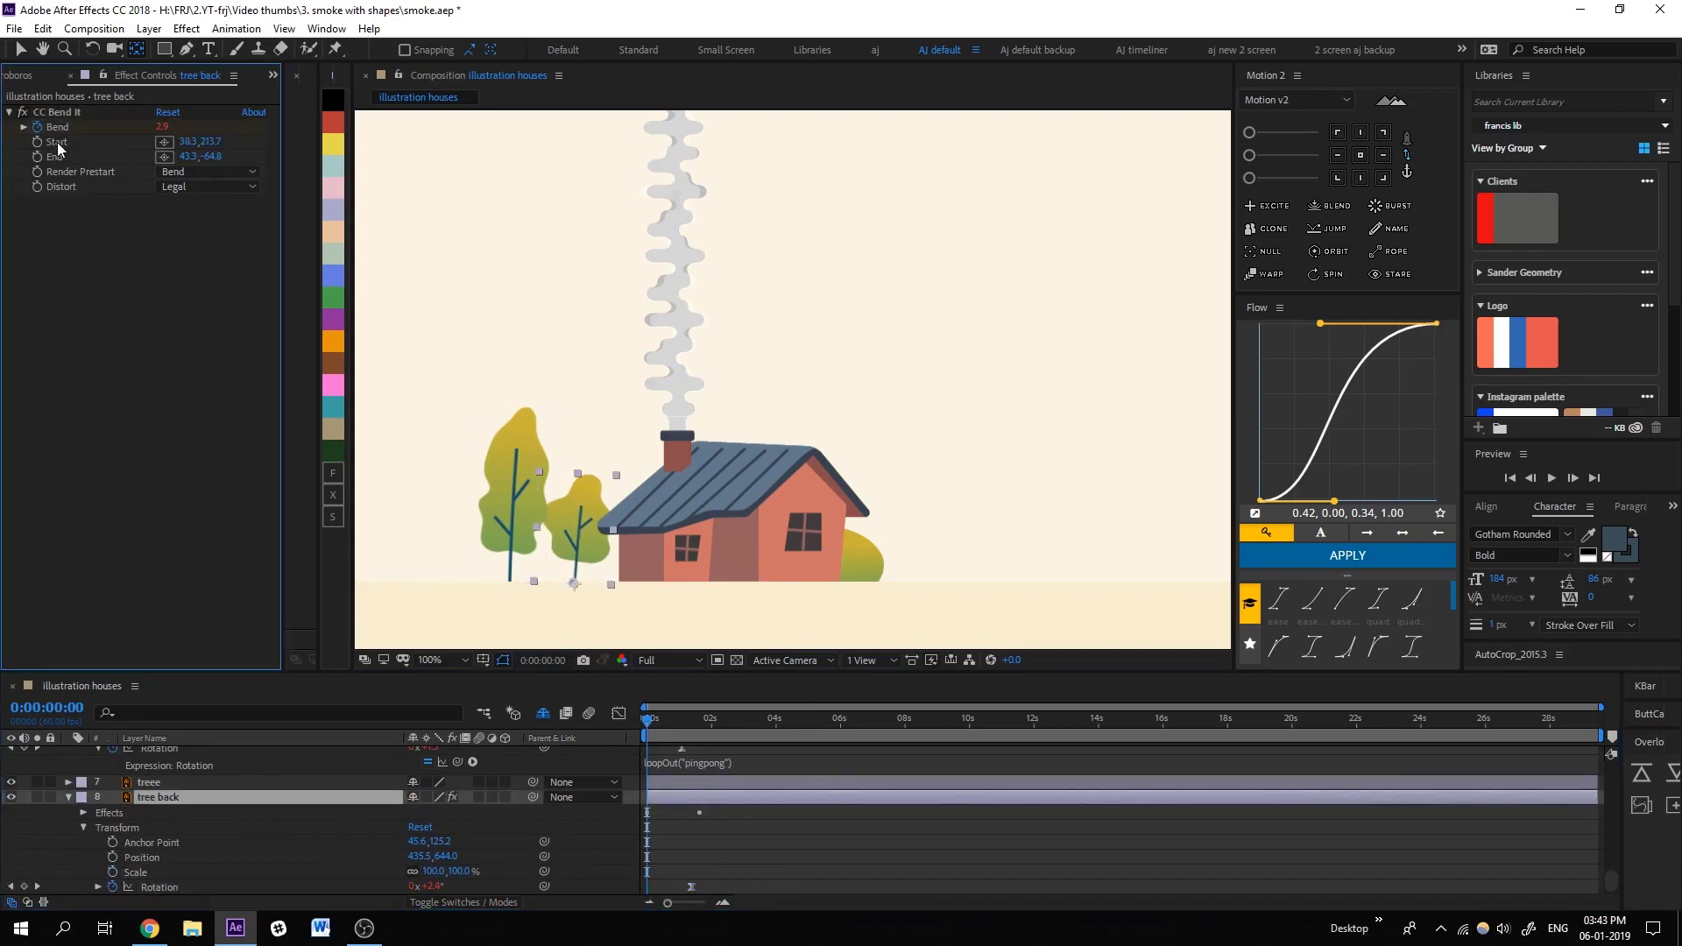
pyautogui.click(165, 142)
pyautogui.click(578, 417)
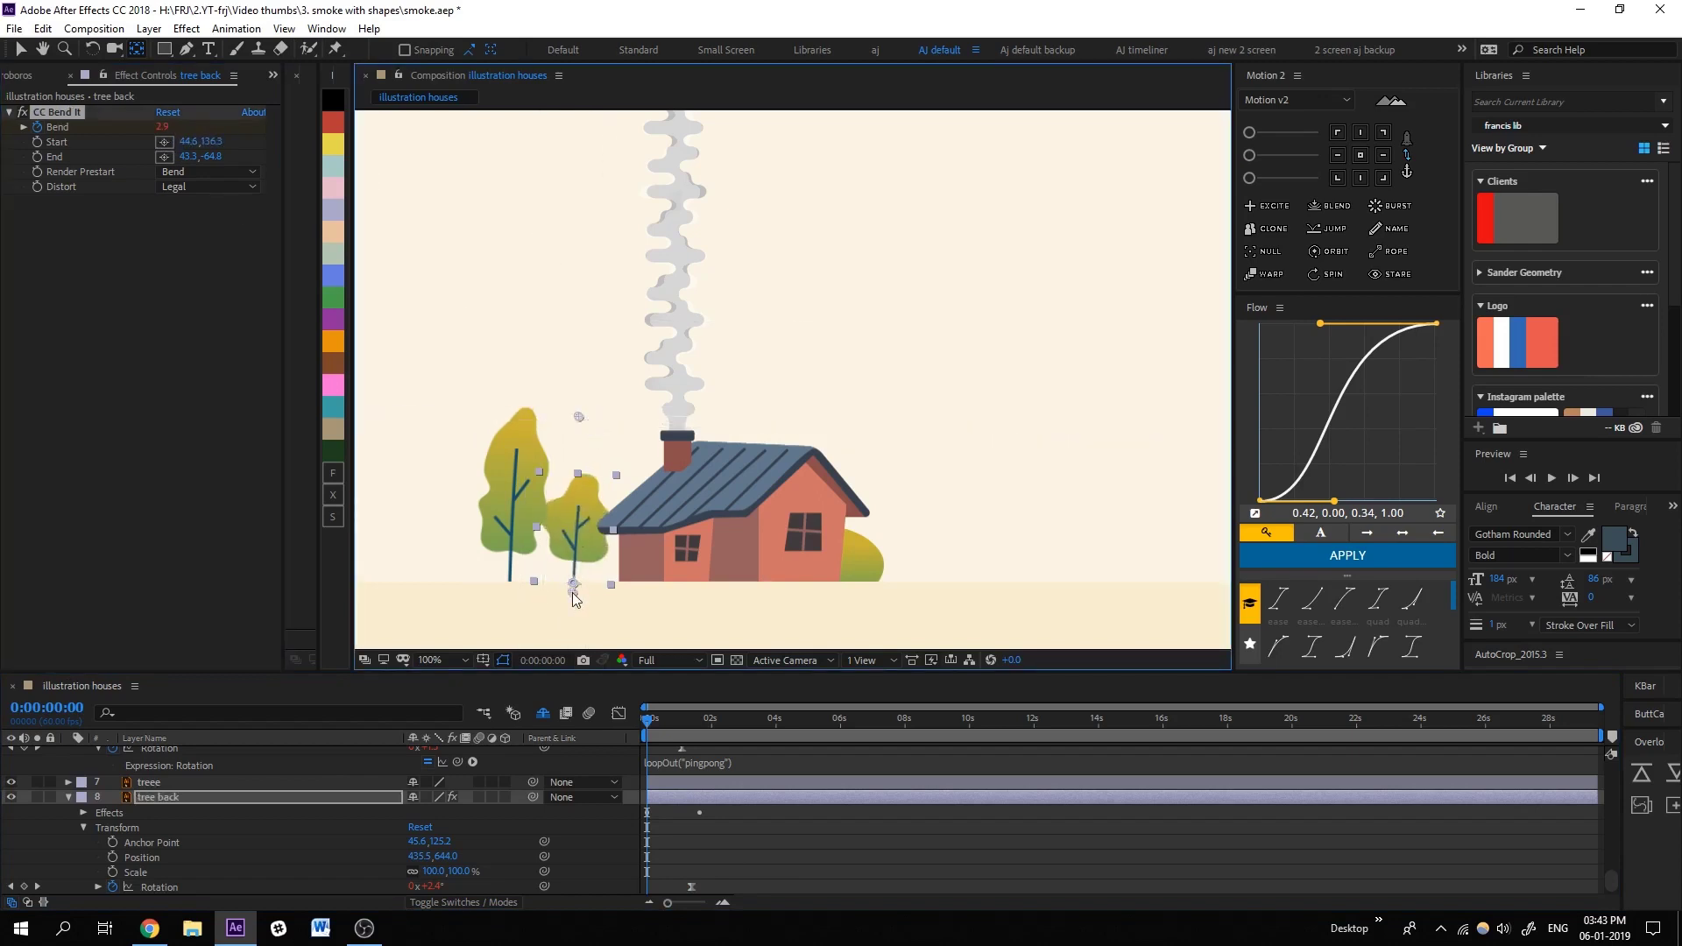
pyautogui.press('space')
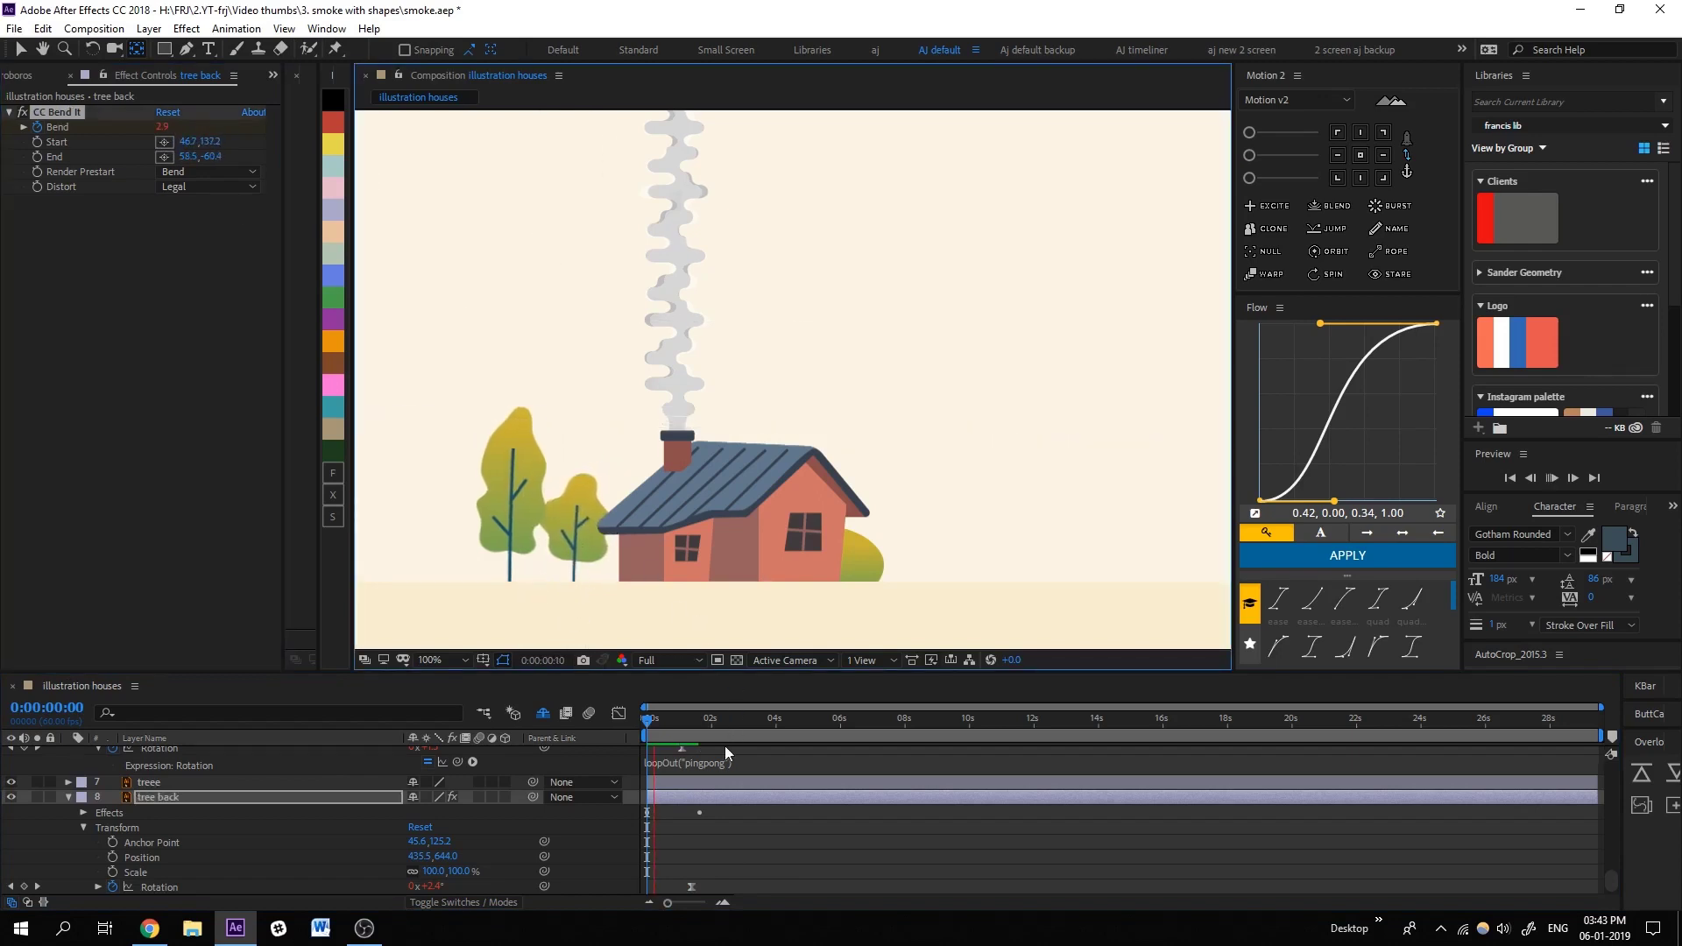
pyautogui.click(675, 796)
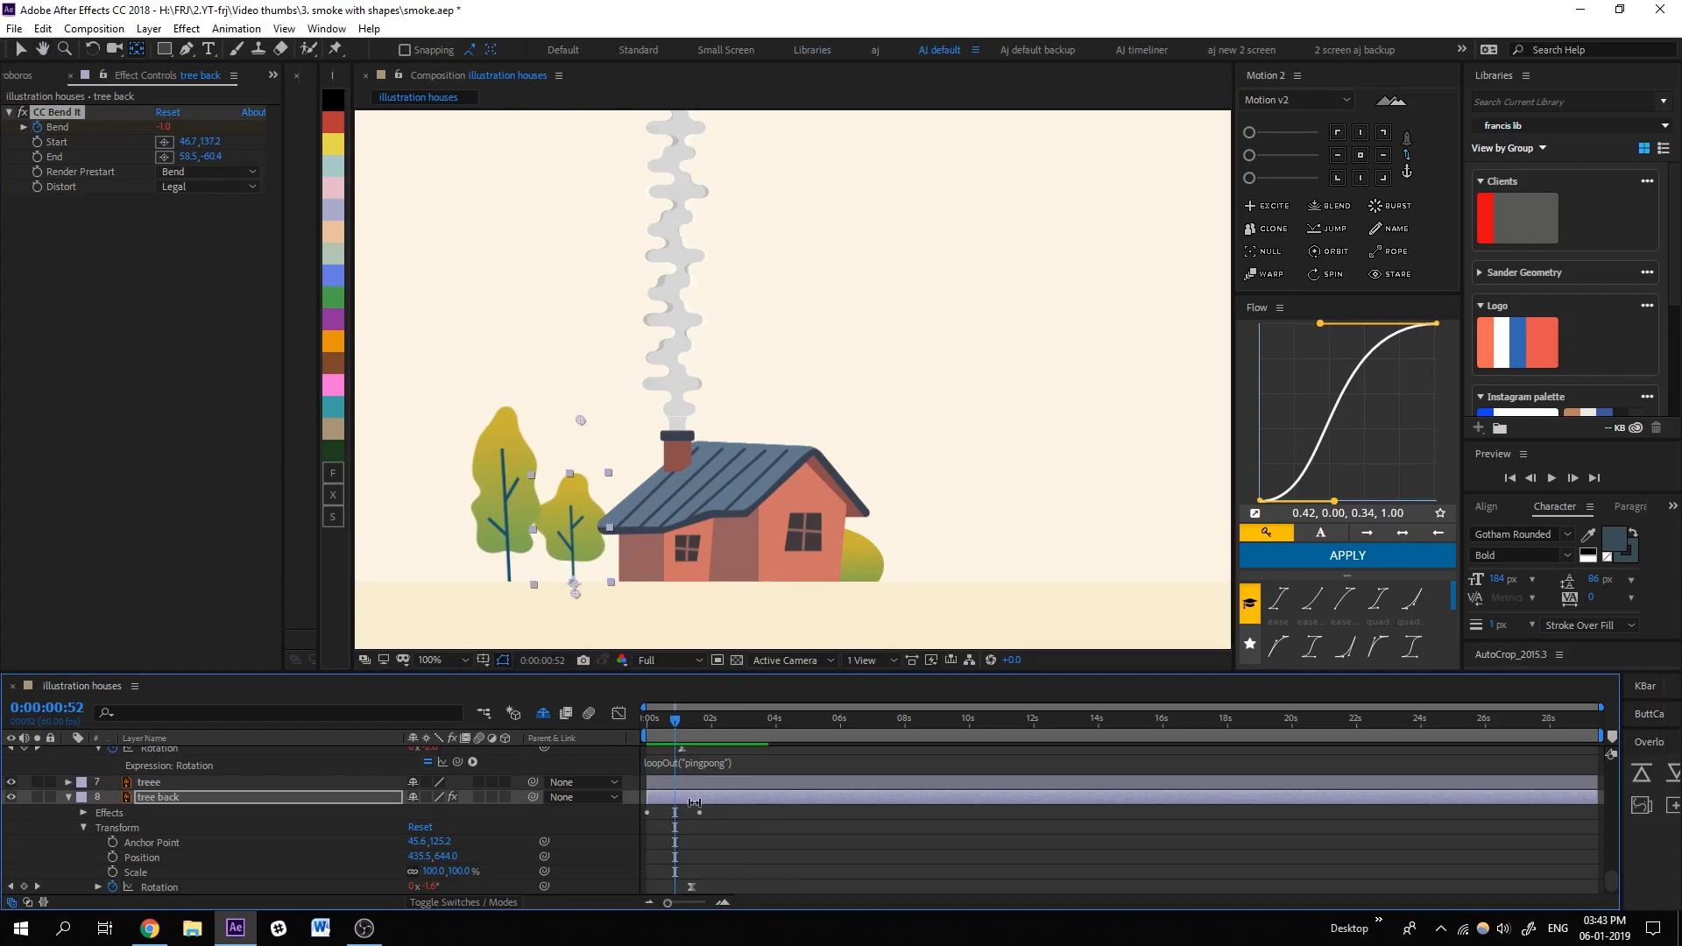
pyautogui.press('v')
pyautogui.click(681, 783)
# Select the tall tree layer and play its looping bend and rotation several times.
pyautogui.scroll(2, 697, 776)
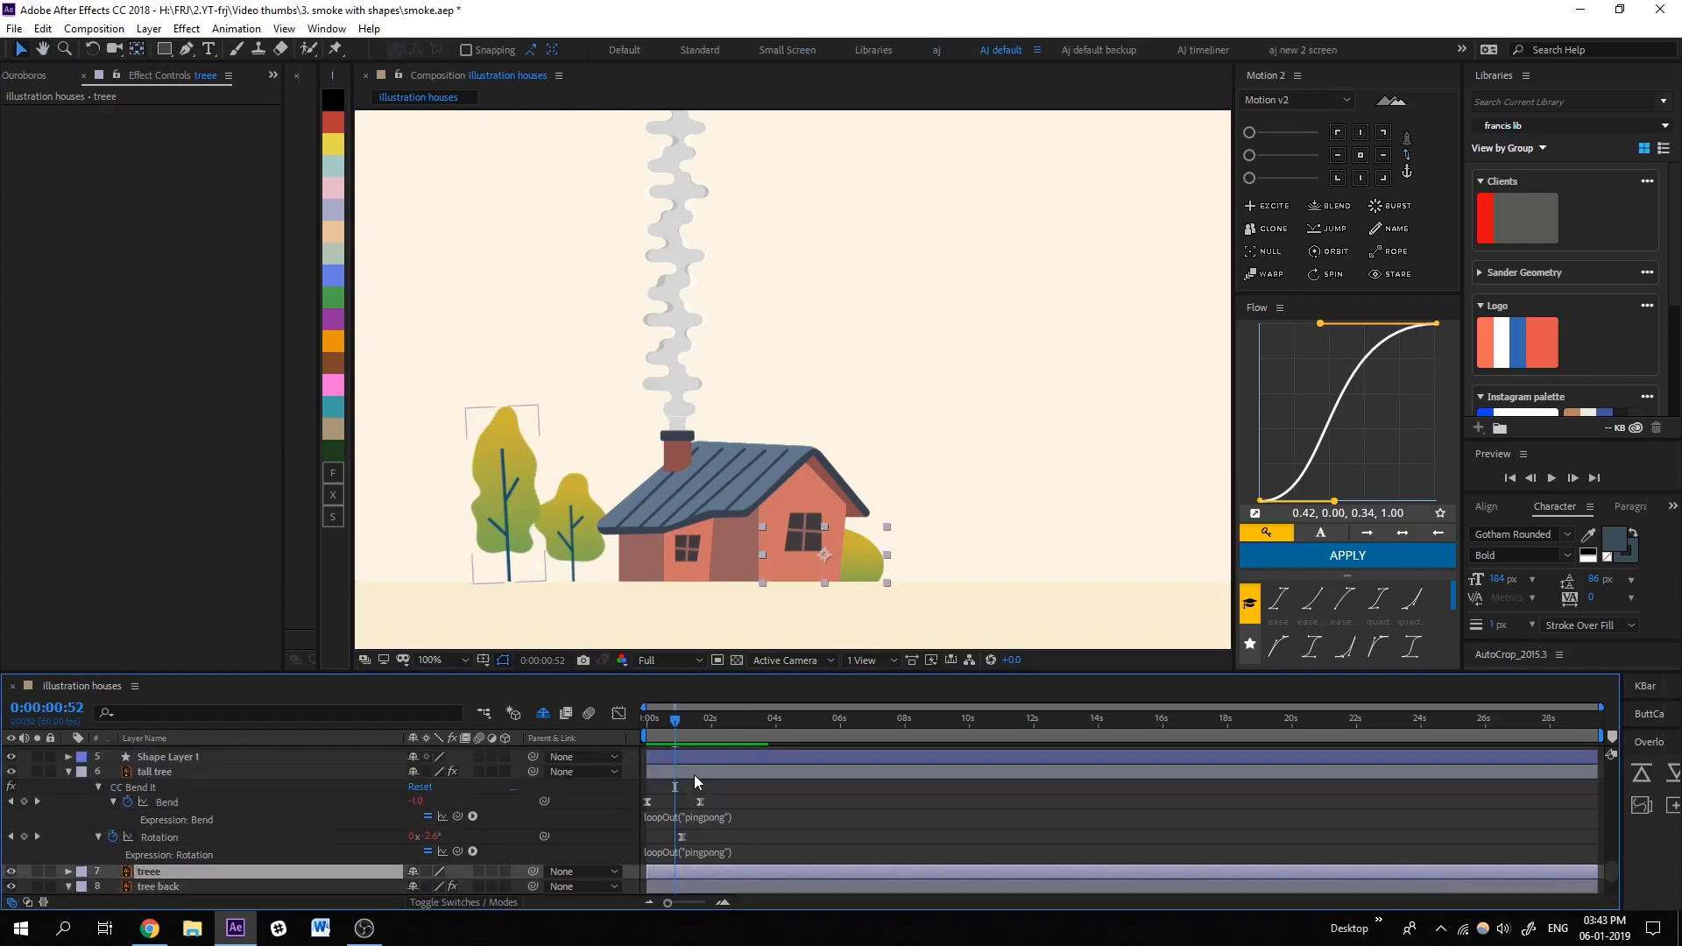
pyautogui.moveTo(677, 773); pyautogui.dragTo(671, 776)
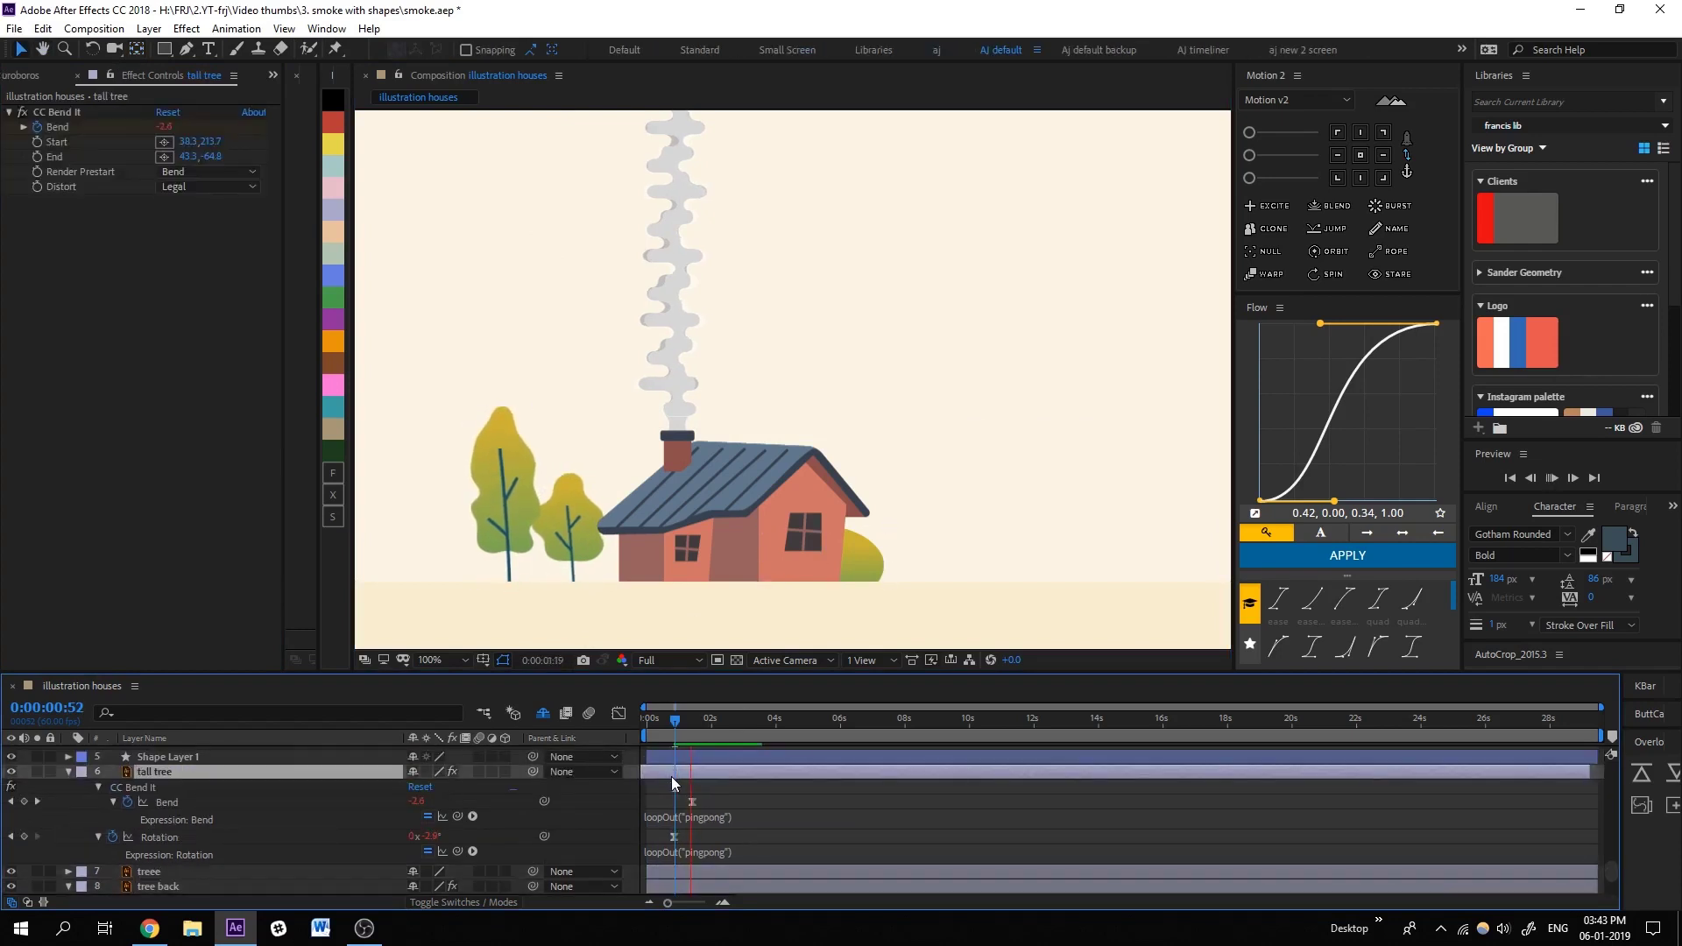
pyautogui.press('space')
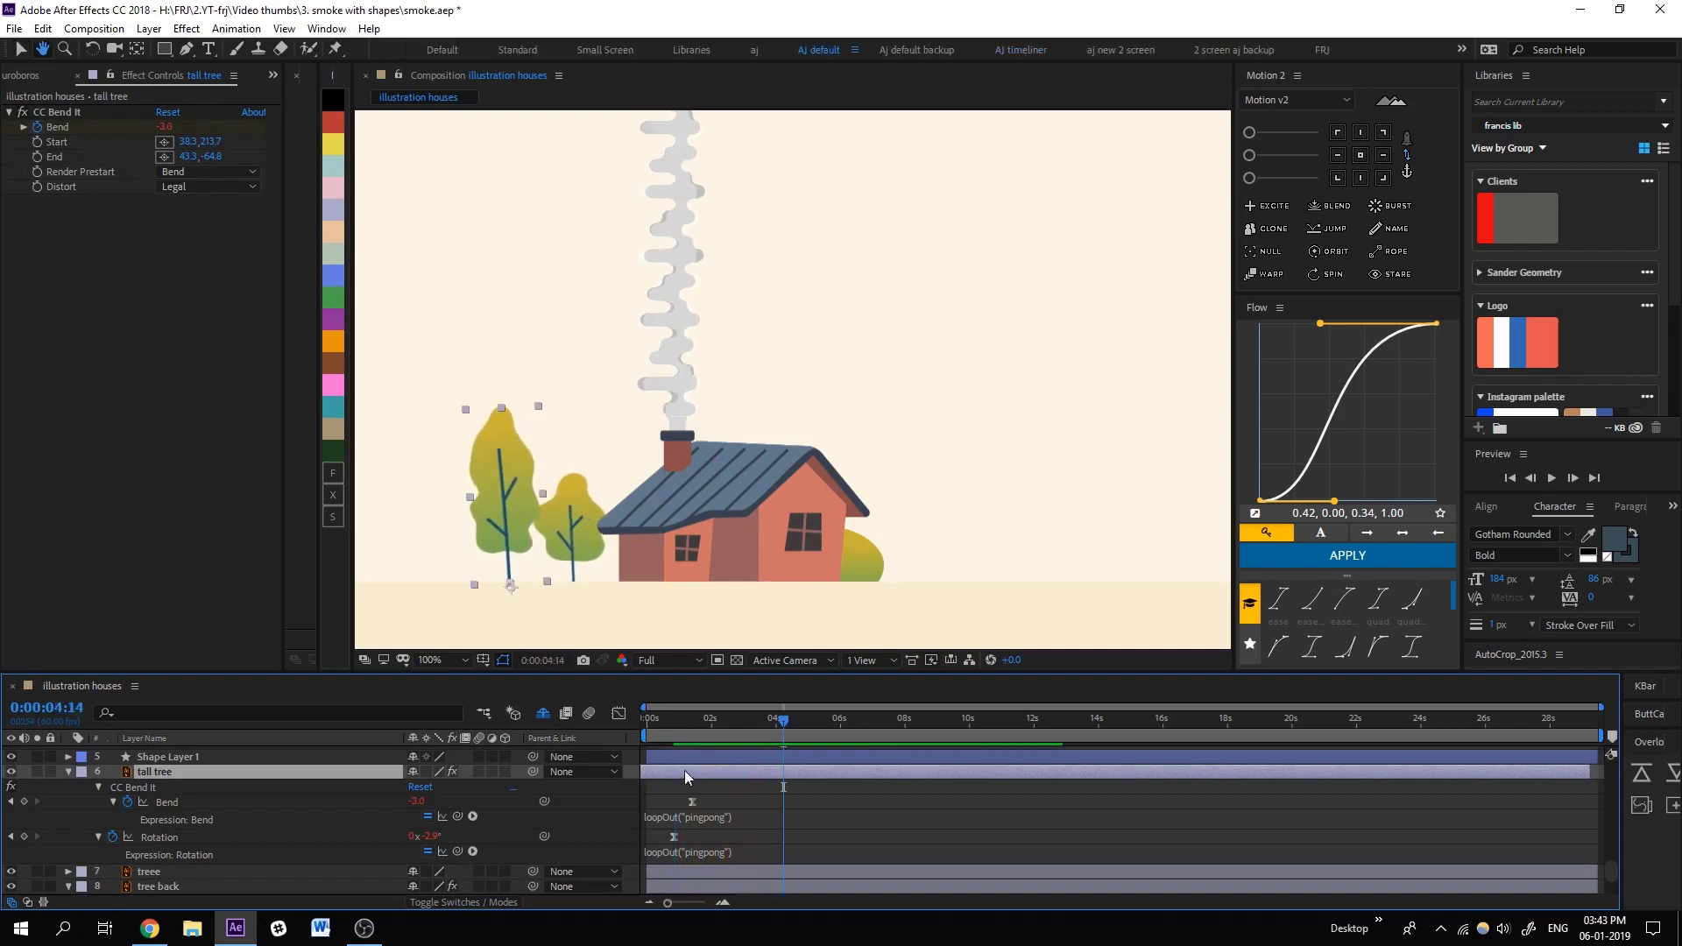
pyautogui.moveTo(659, 722); pyautogui.dragTo(613, 722)
pyautogui.press('space')
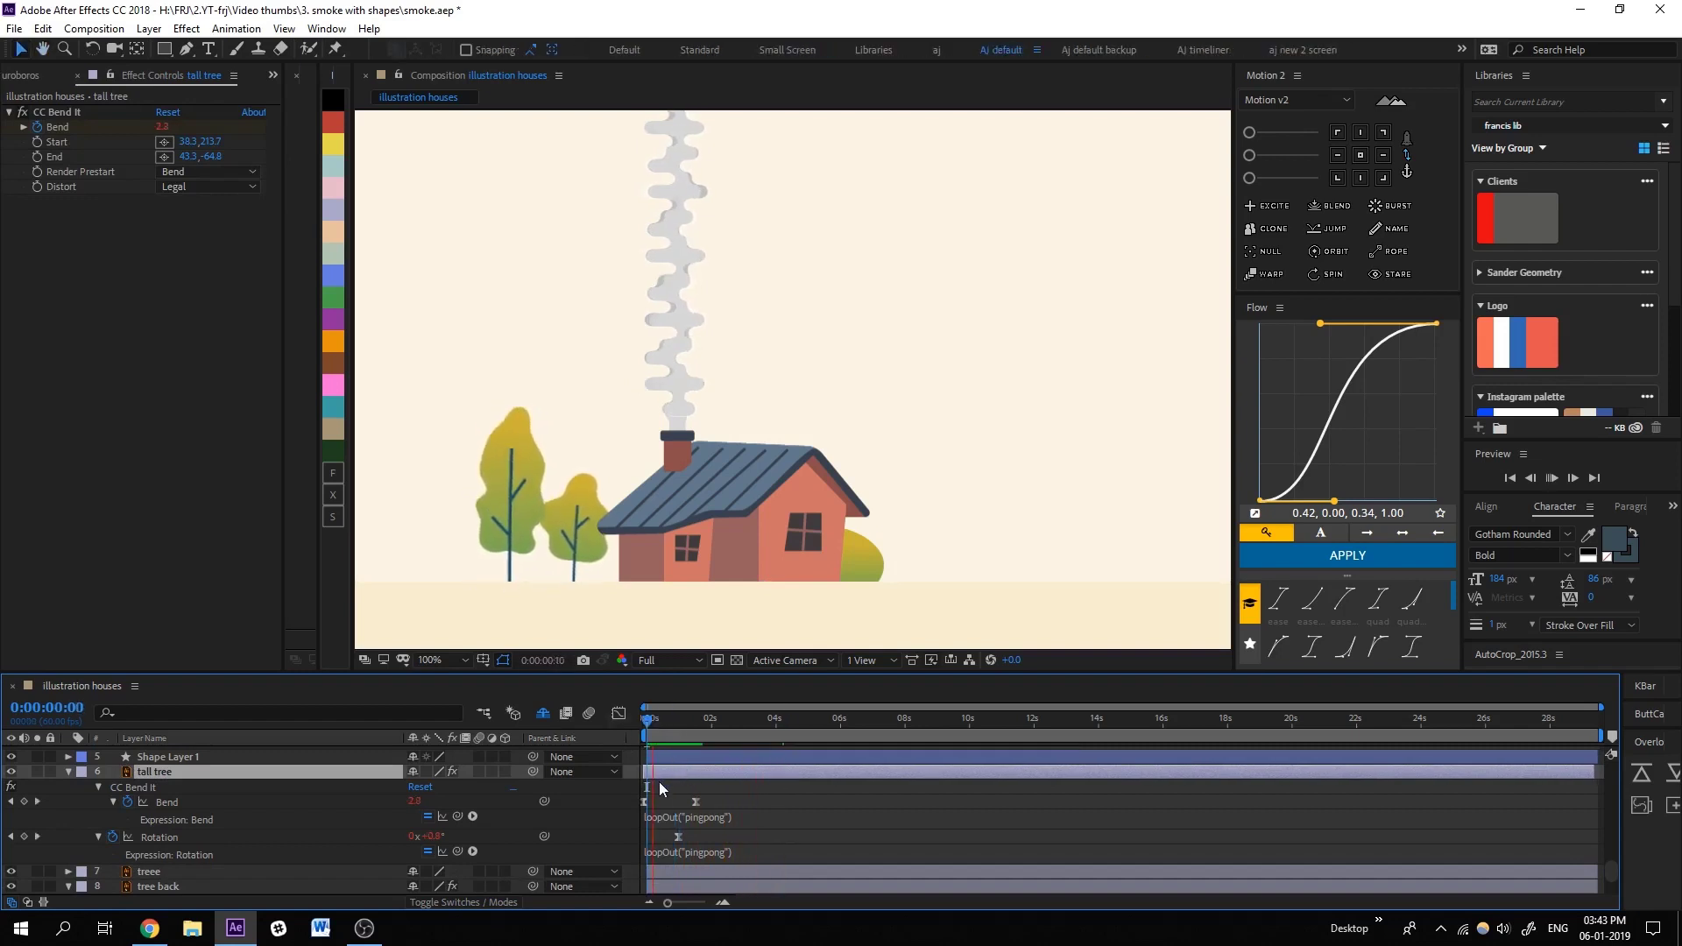
pyautogui.press('space')
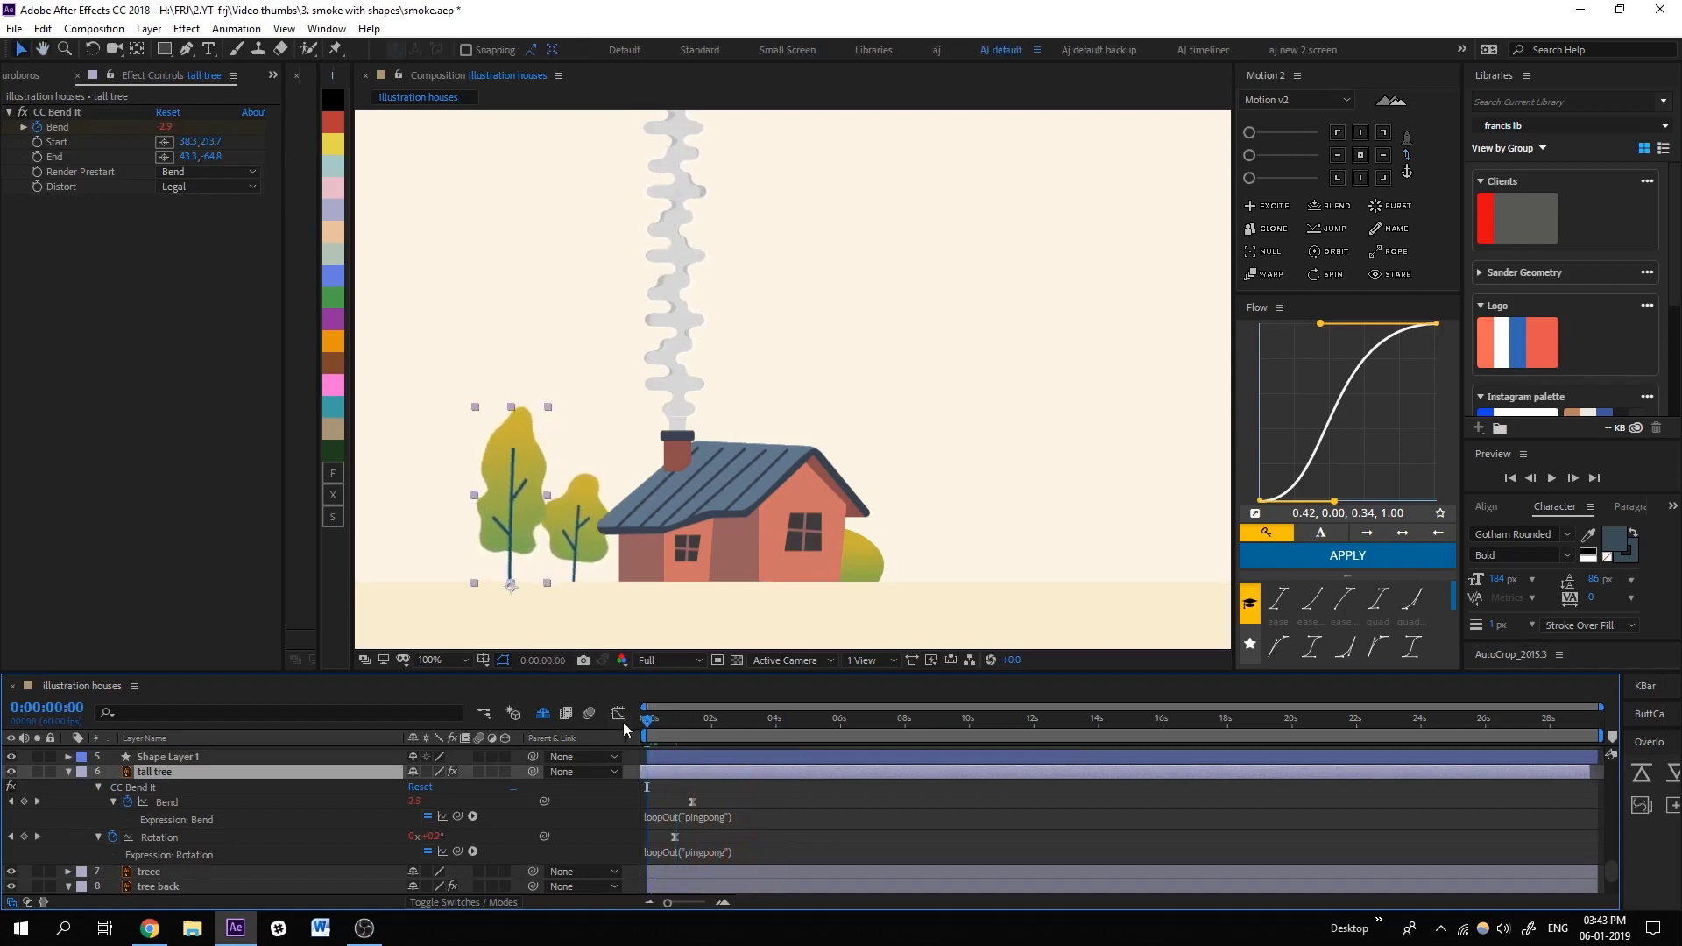
pyautogui.press('space')
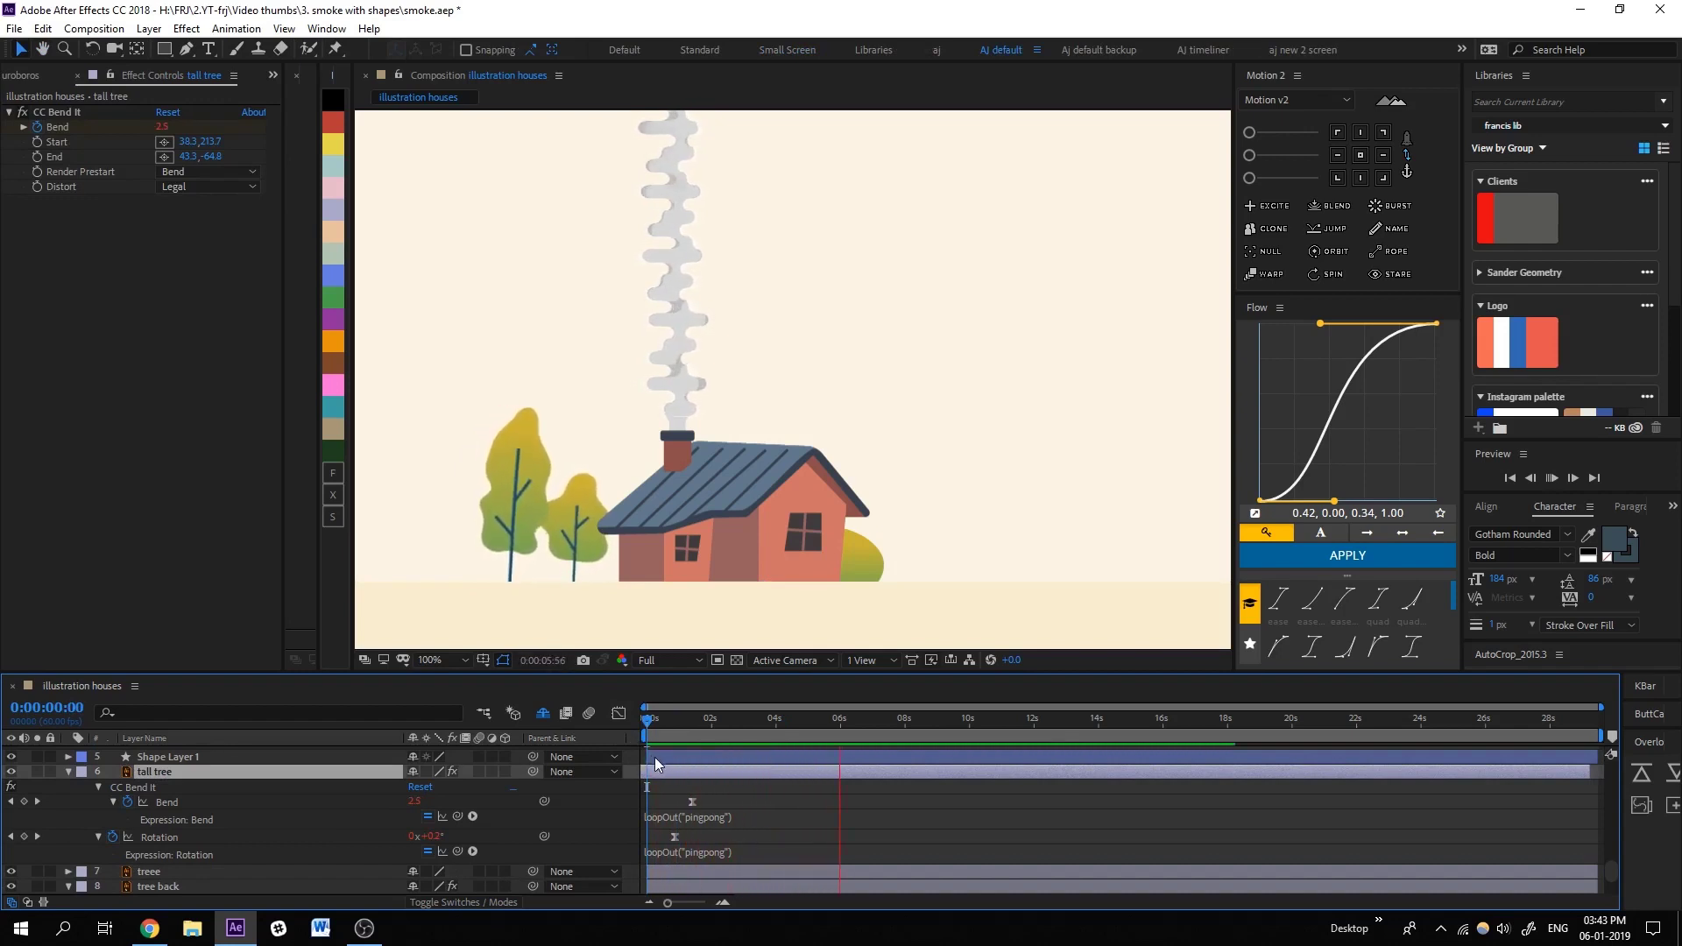
pyautogui.press('space')
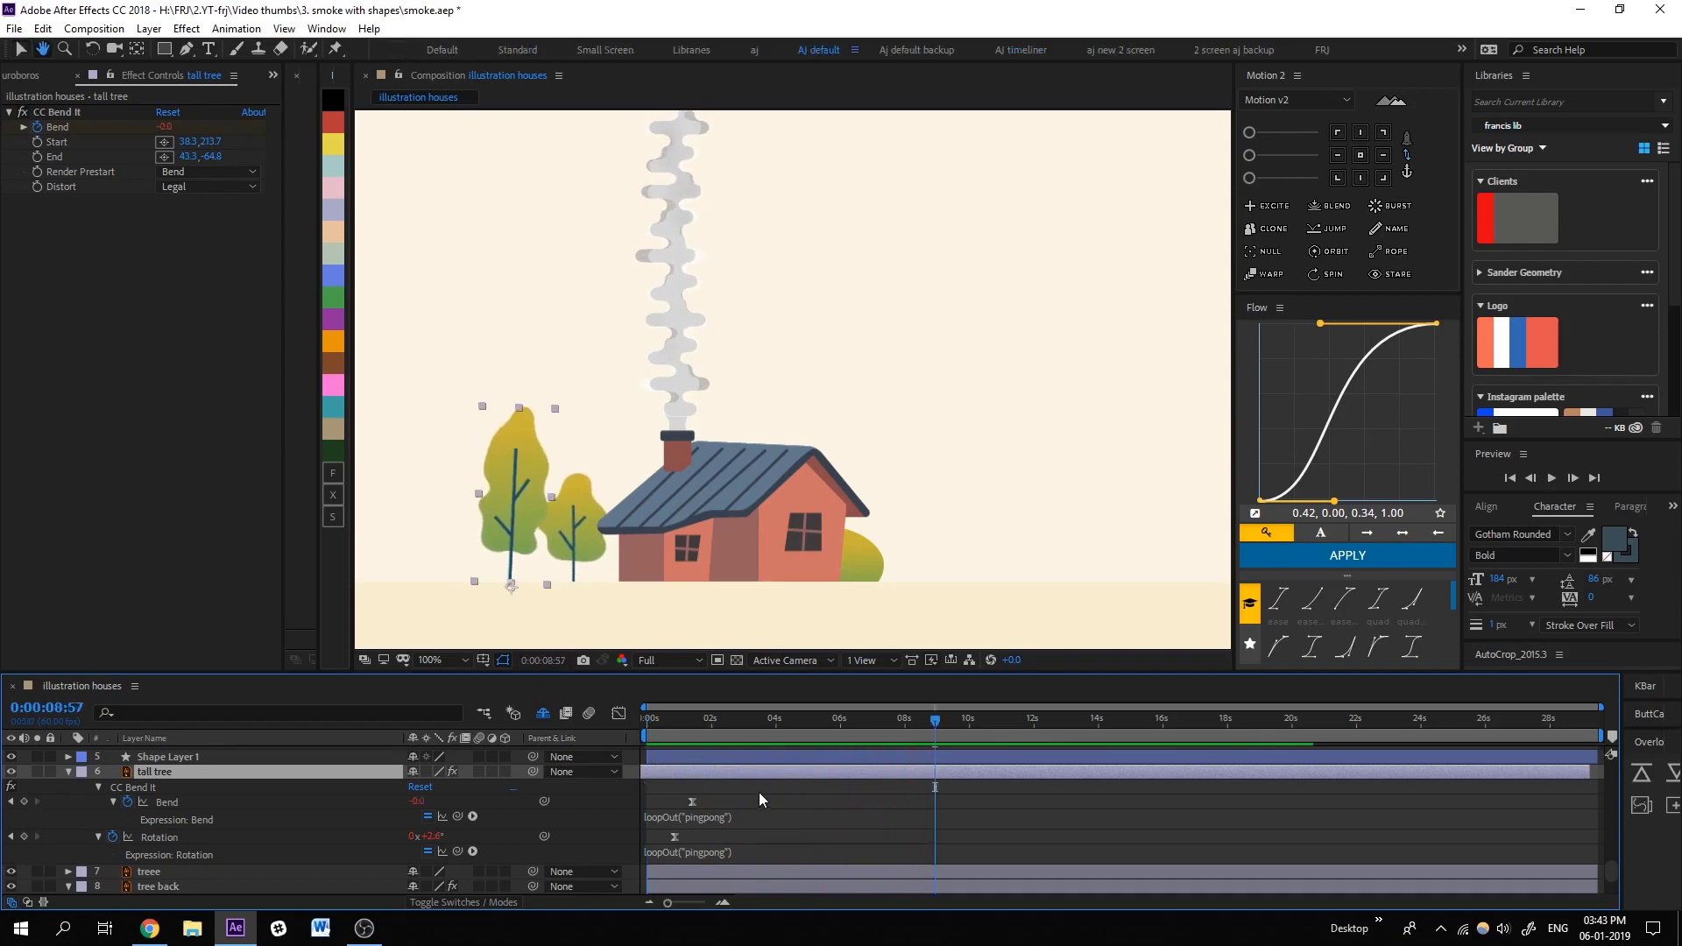
# Deselect the tree and replay the whole scene from the start.
pyautogui.click(733, 786)
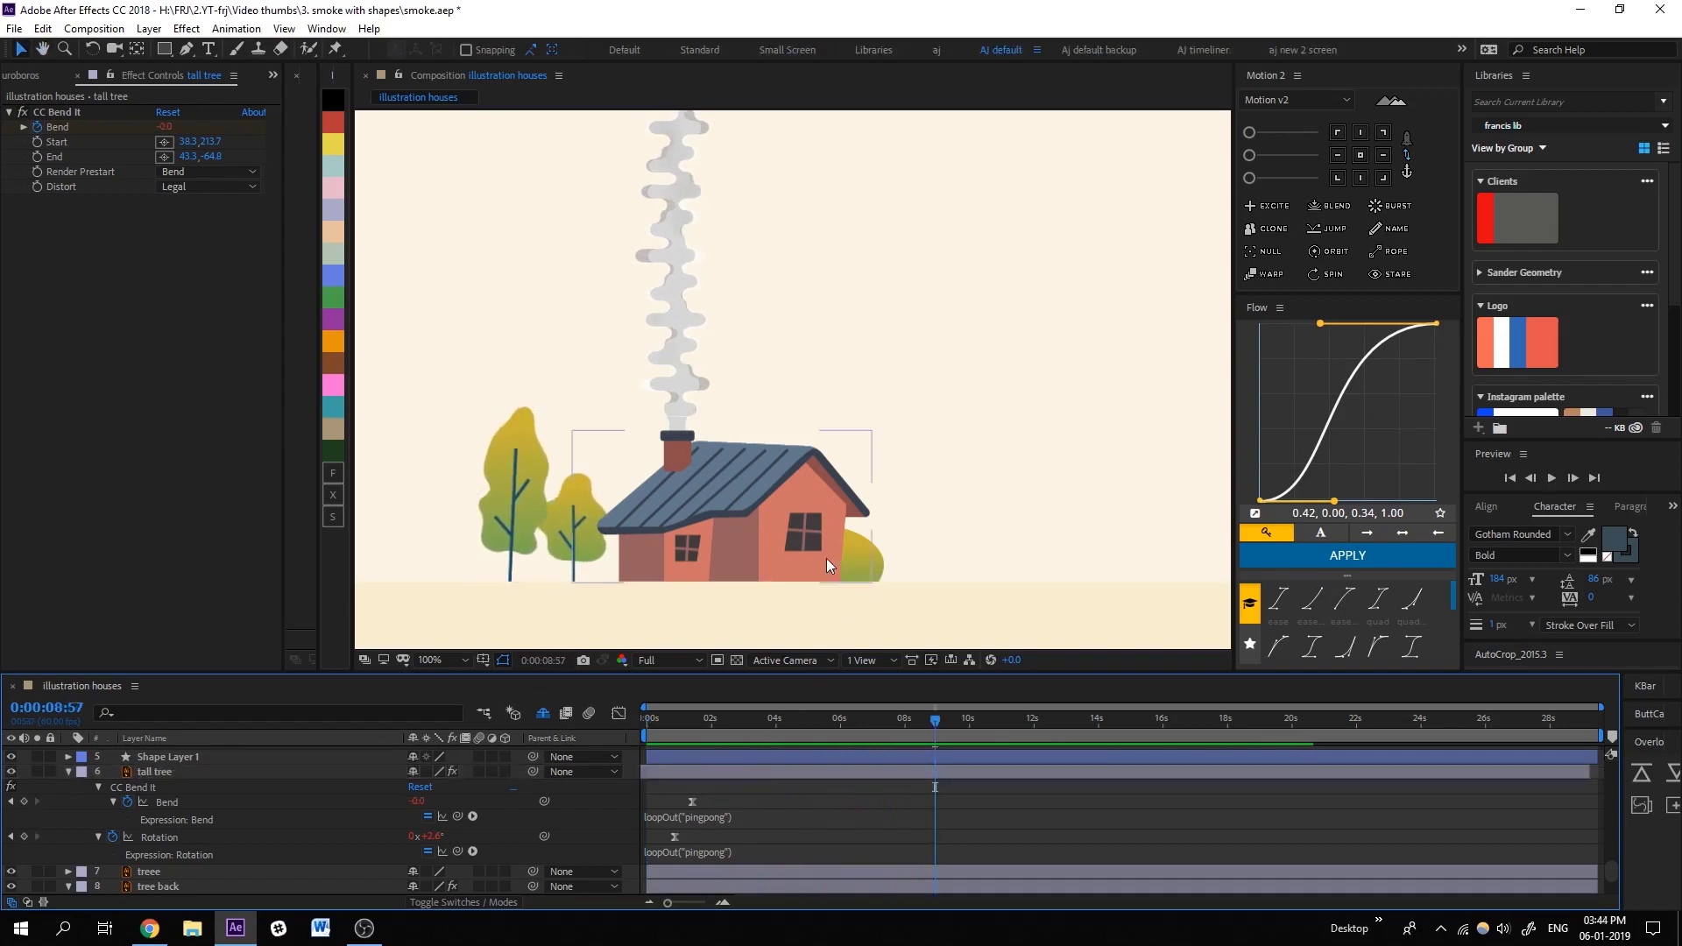
pyautogui.moveTo(744, 715); pyautogui.dragTo(554, 716)
pyautogui.press('space')
pyautogui.scroll(-2, 746, 499)
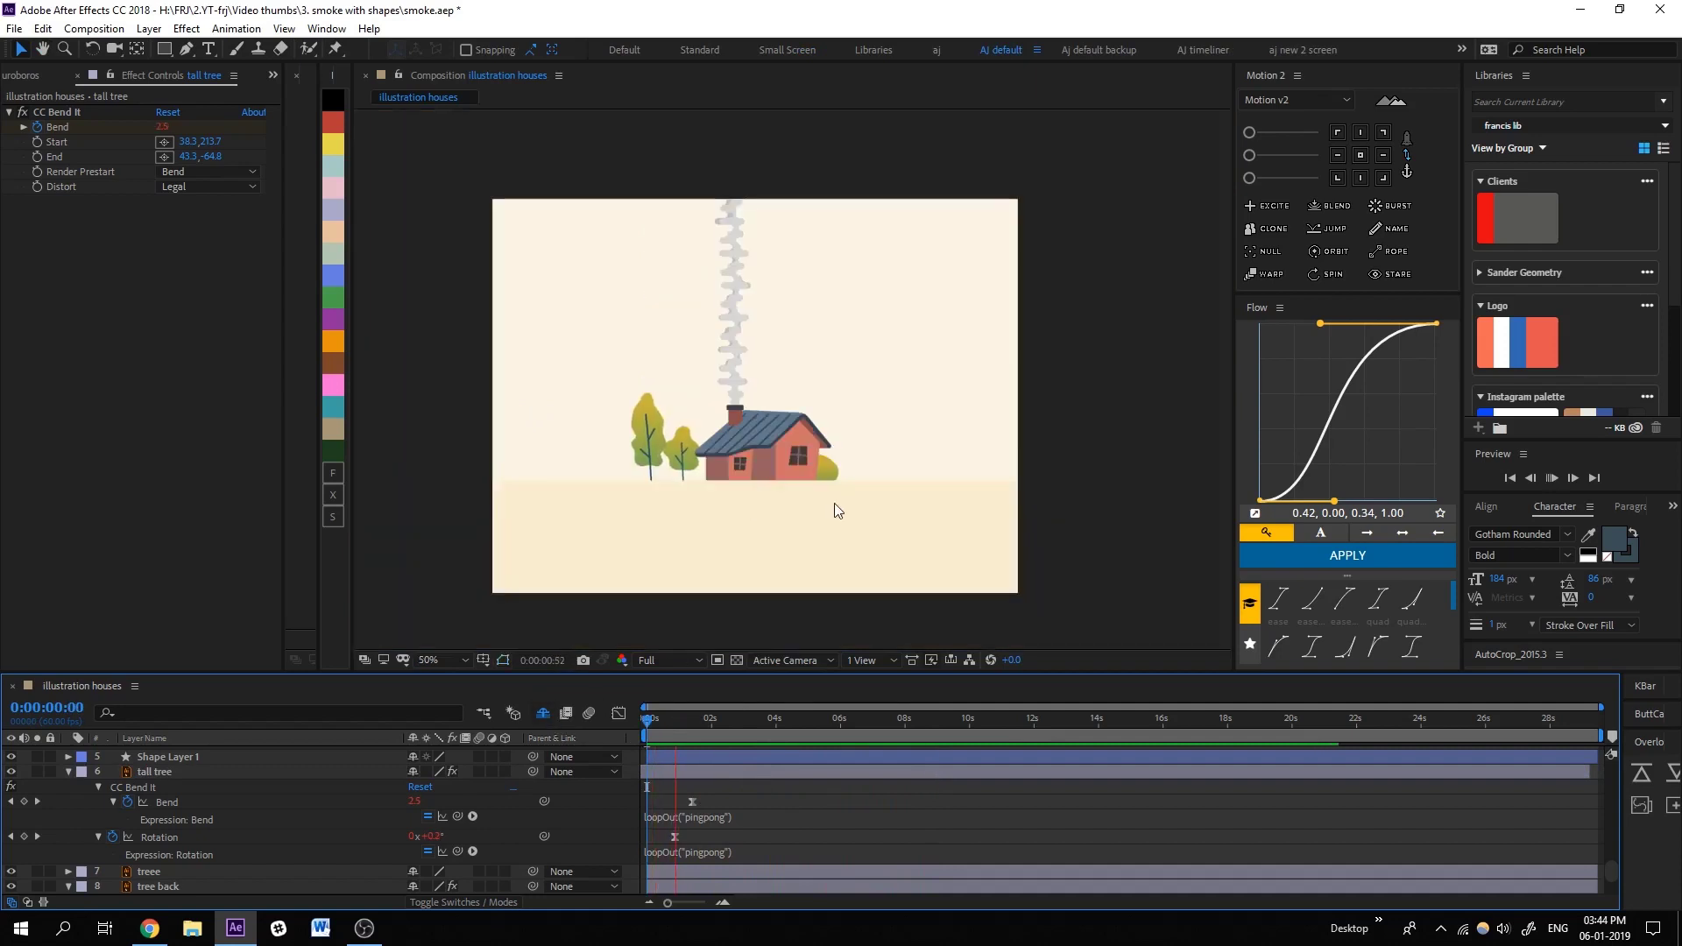
pyautogui.scroll(2, 834, 503)
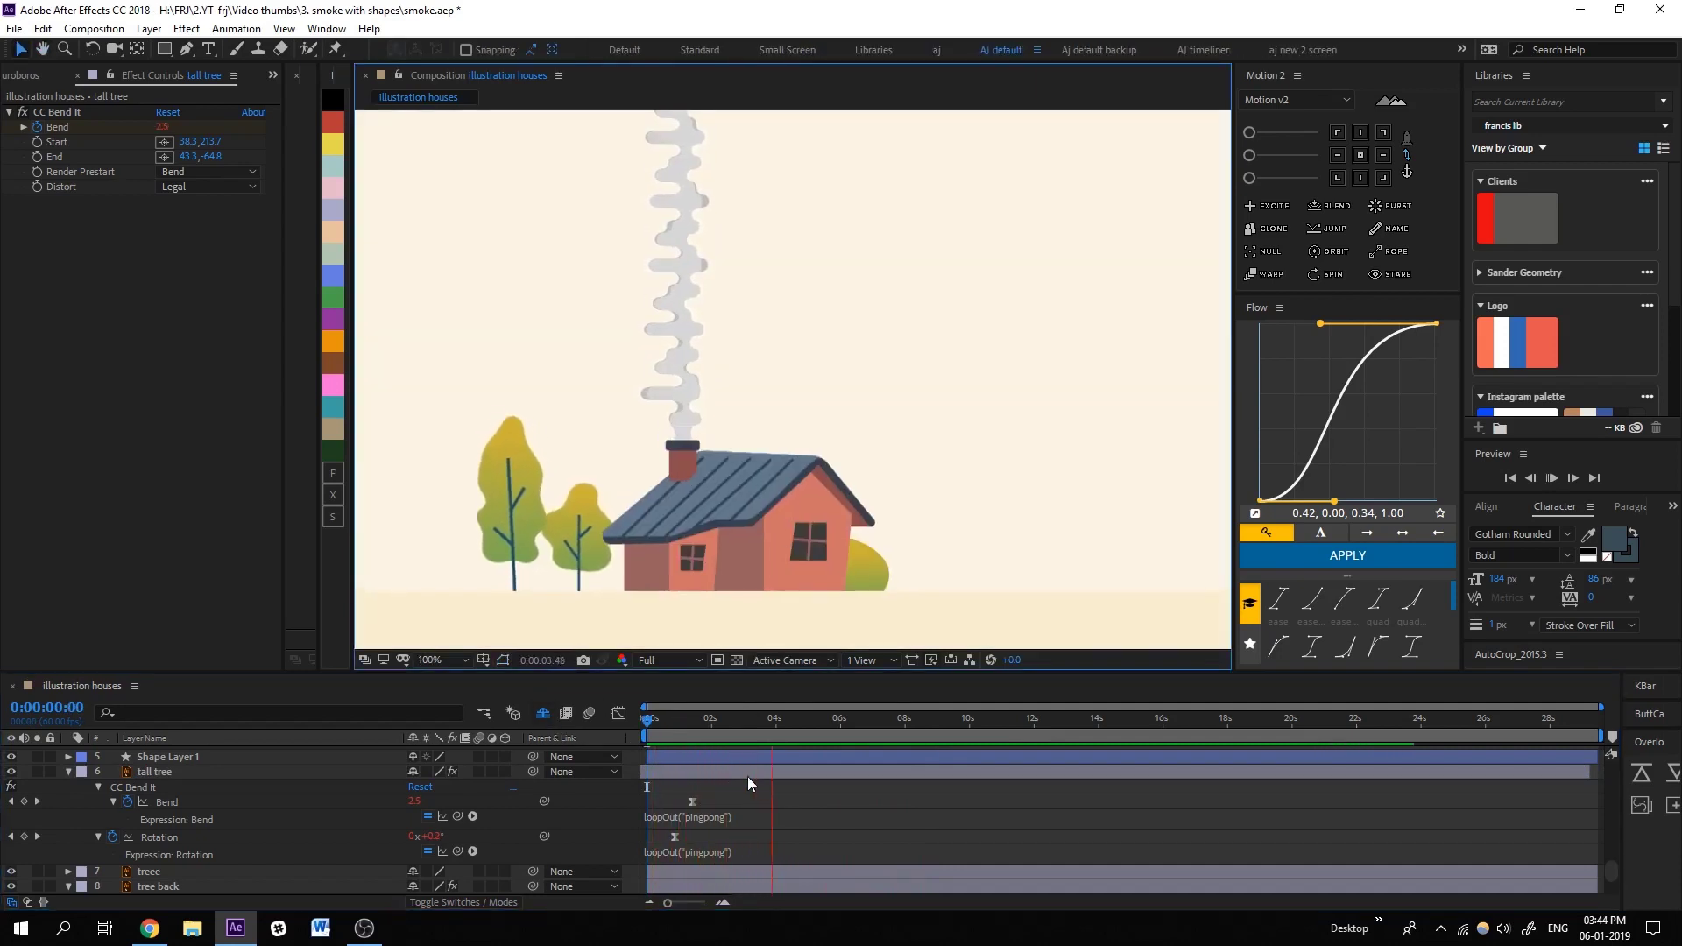
# At 1:25, set the tall tree's Bend to -3.2 and its Rotation to -1.0°.
pyautogui.press('space')
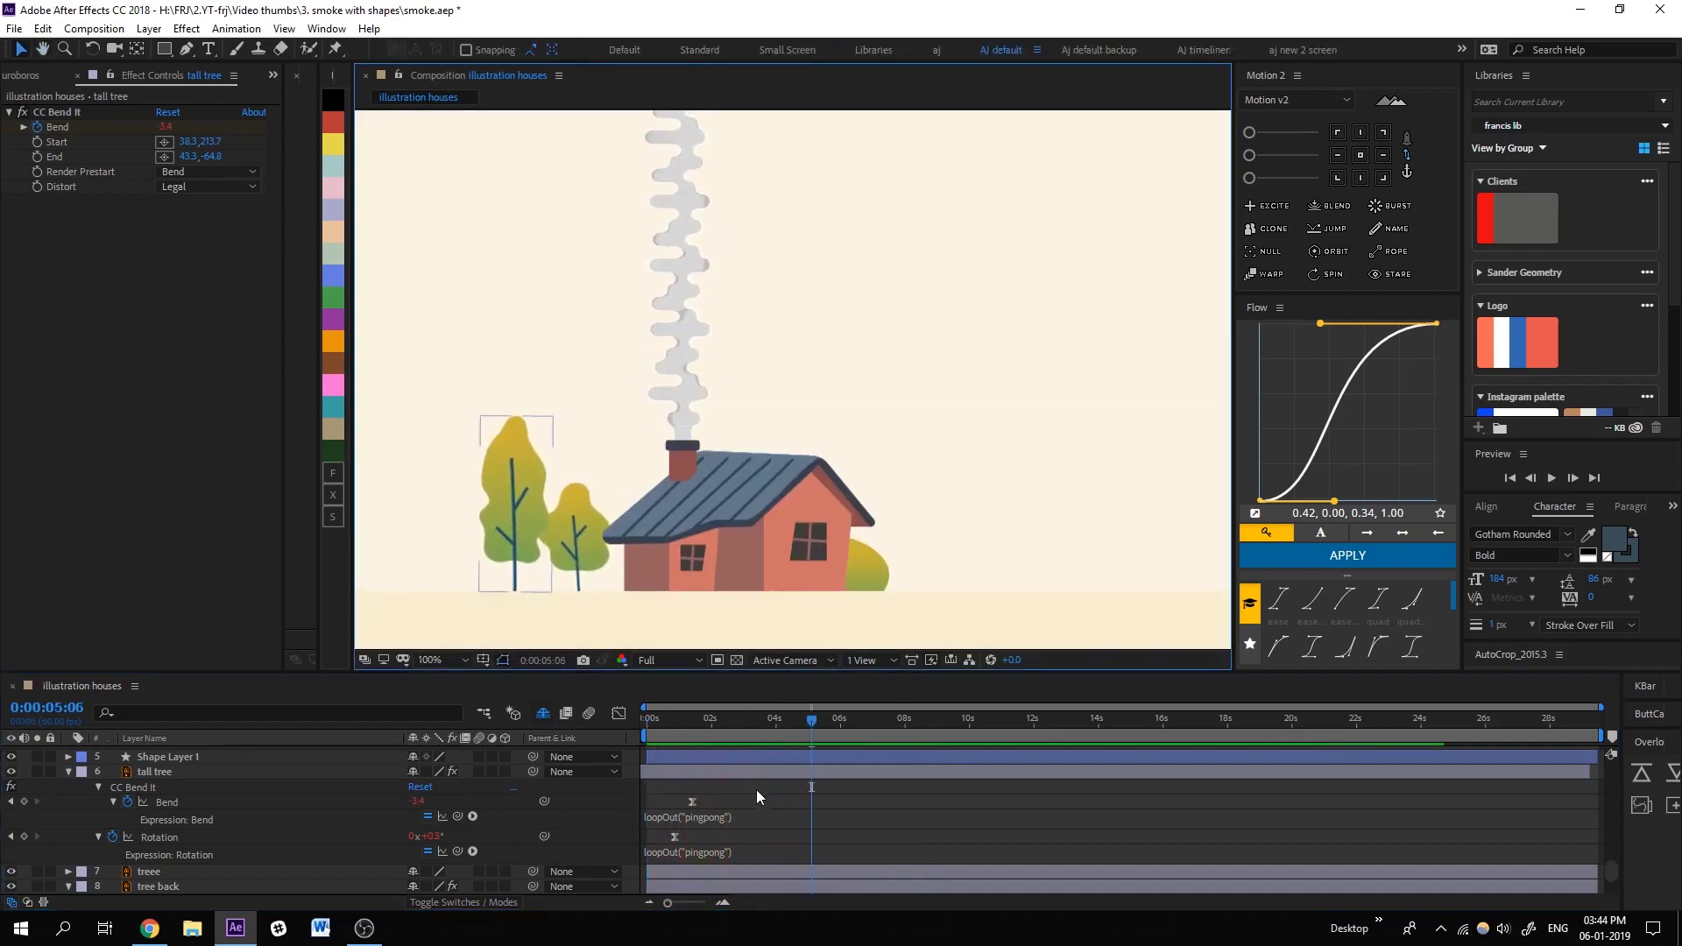
pyautogui.click(691, 731)
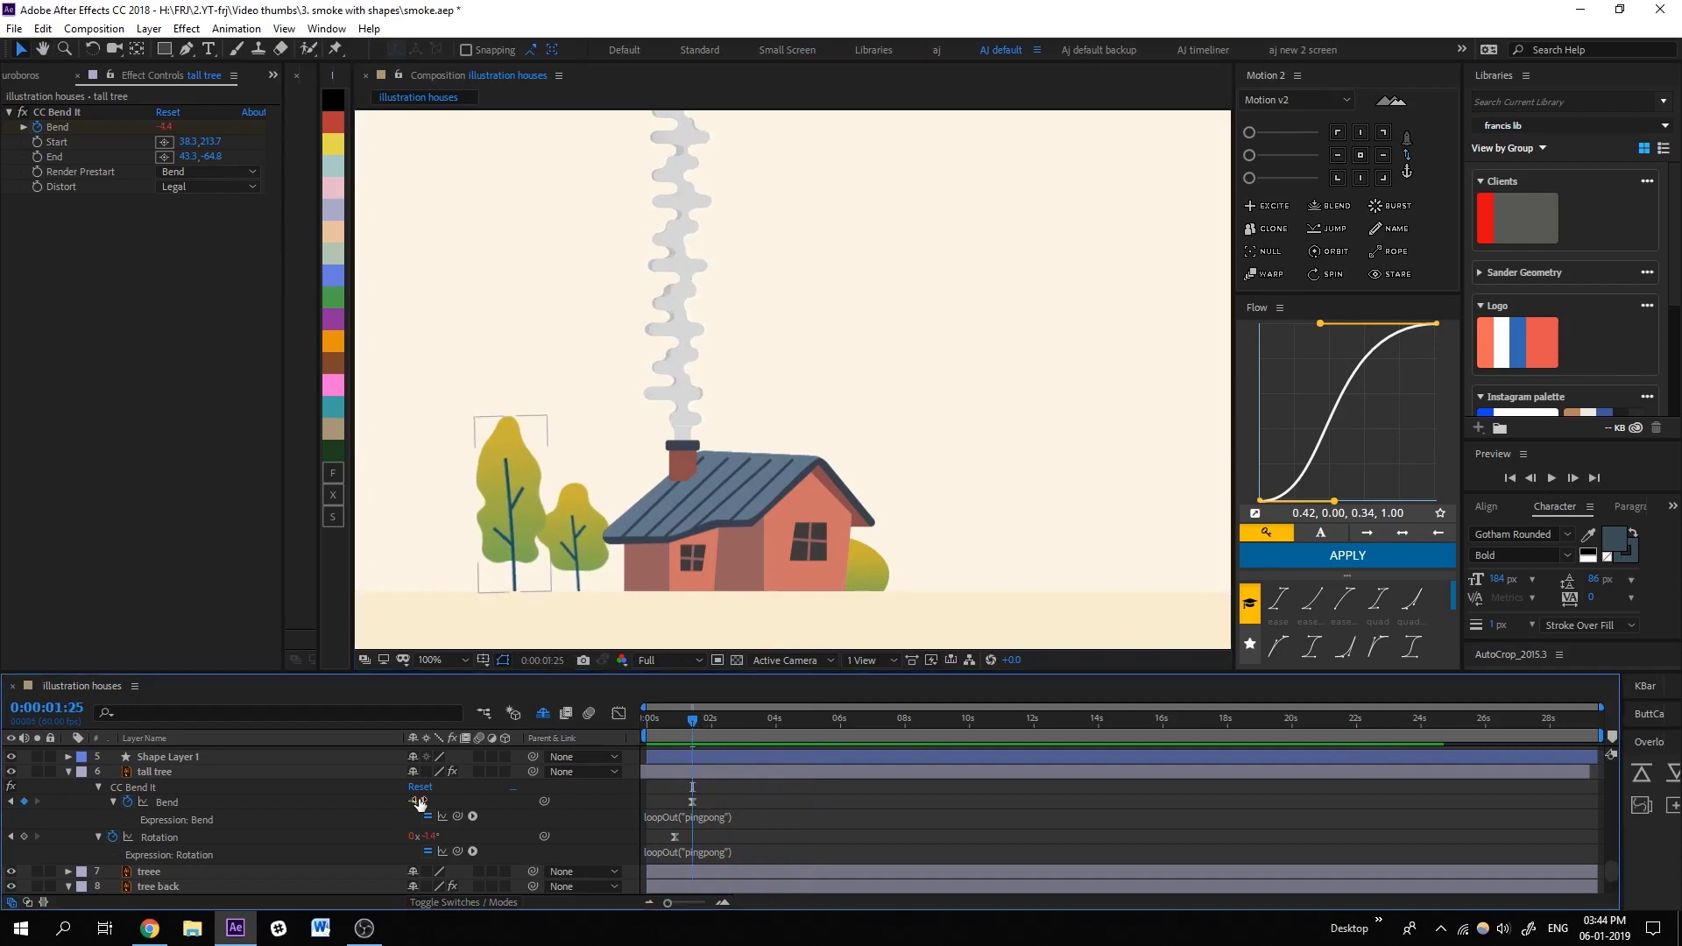
pyautogui.moveTo(419, 803); pyautogui.dragTo(429, 803)
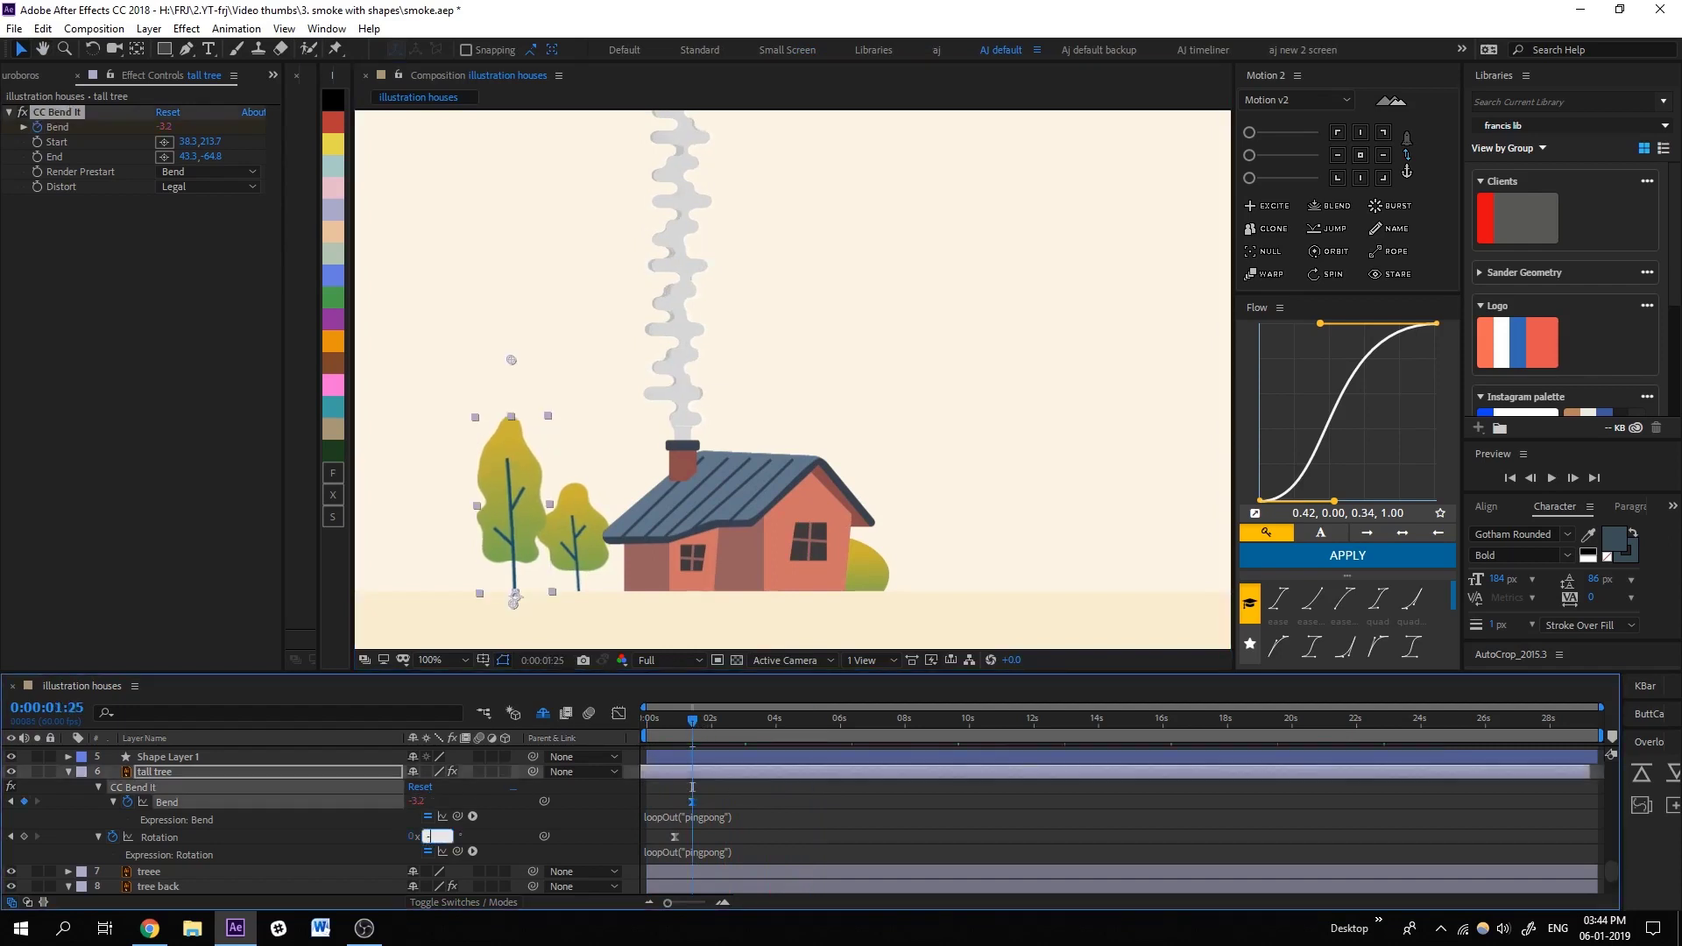
pyautogui.write('1')
pyautogui.press('Return')
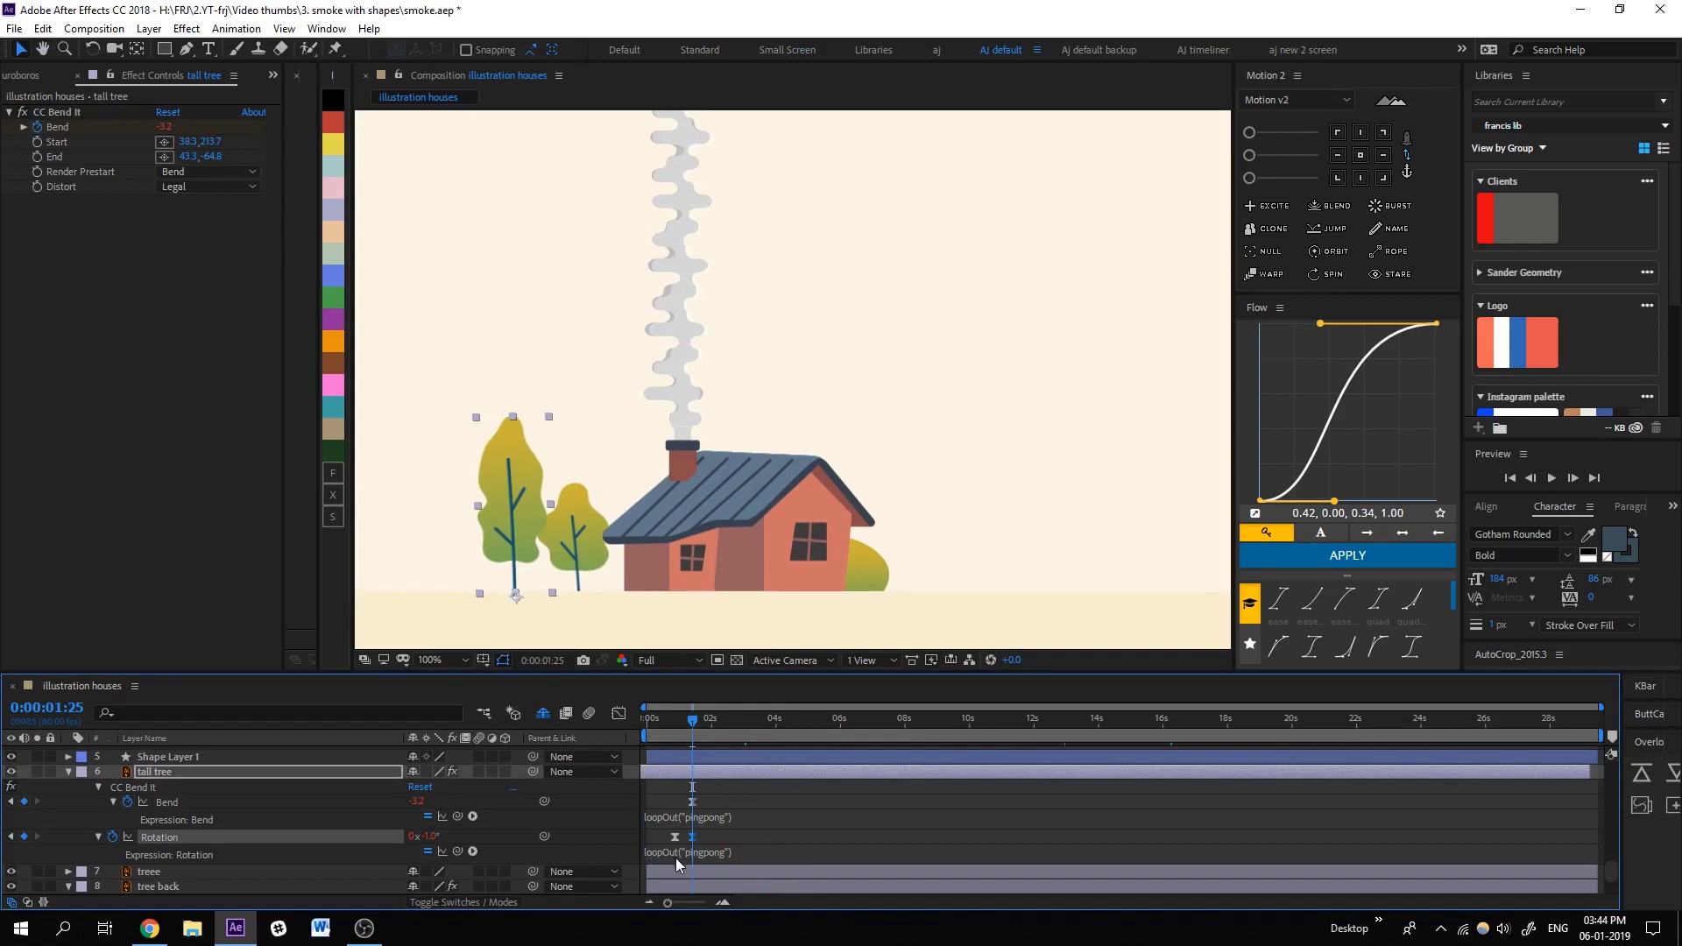
# Reduce the back tree's Bend to -15 and Rotation to -1.0° at 1:23, then preview.
pyautogui.scroll(-3, 674, 838)
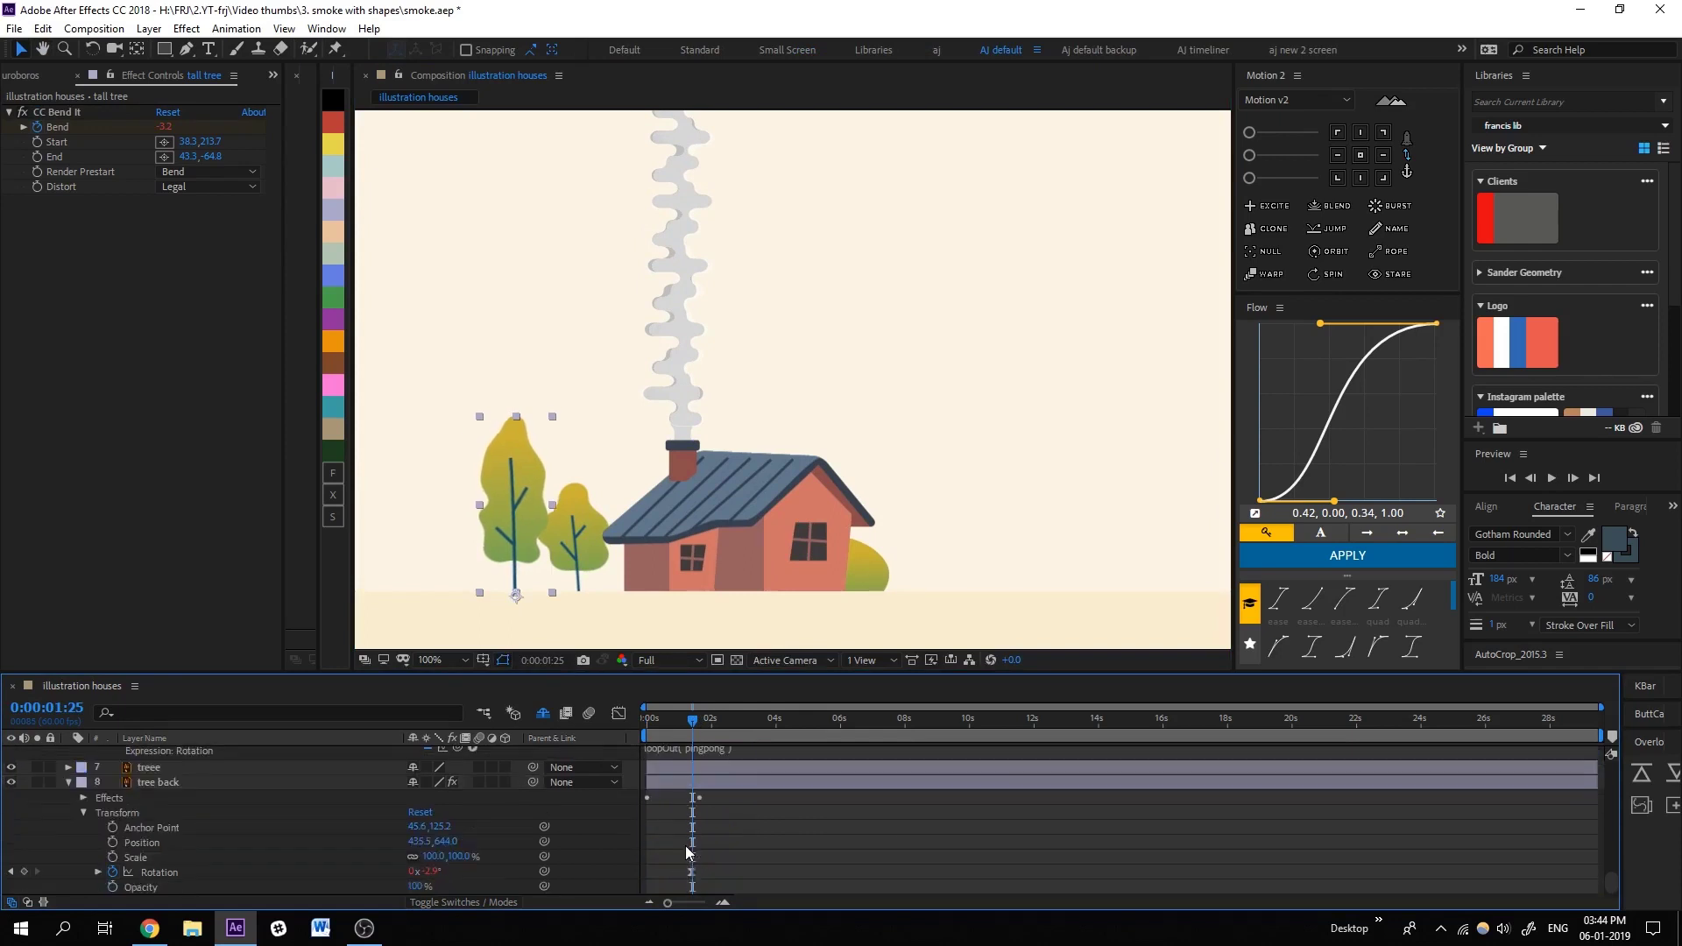
pyautogui.click(703, 786)
pyautogui.press('u')
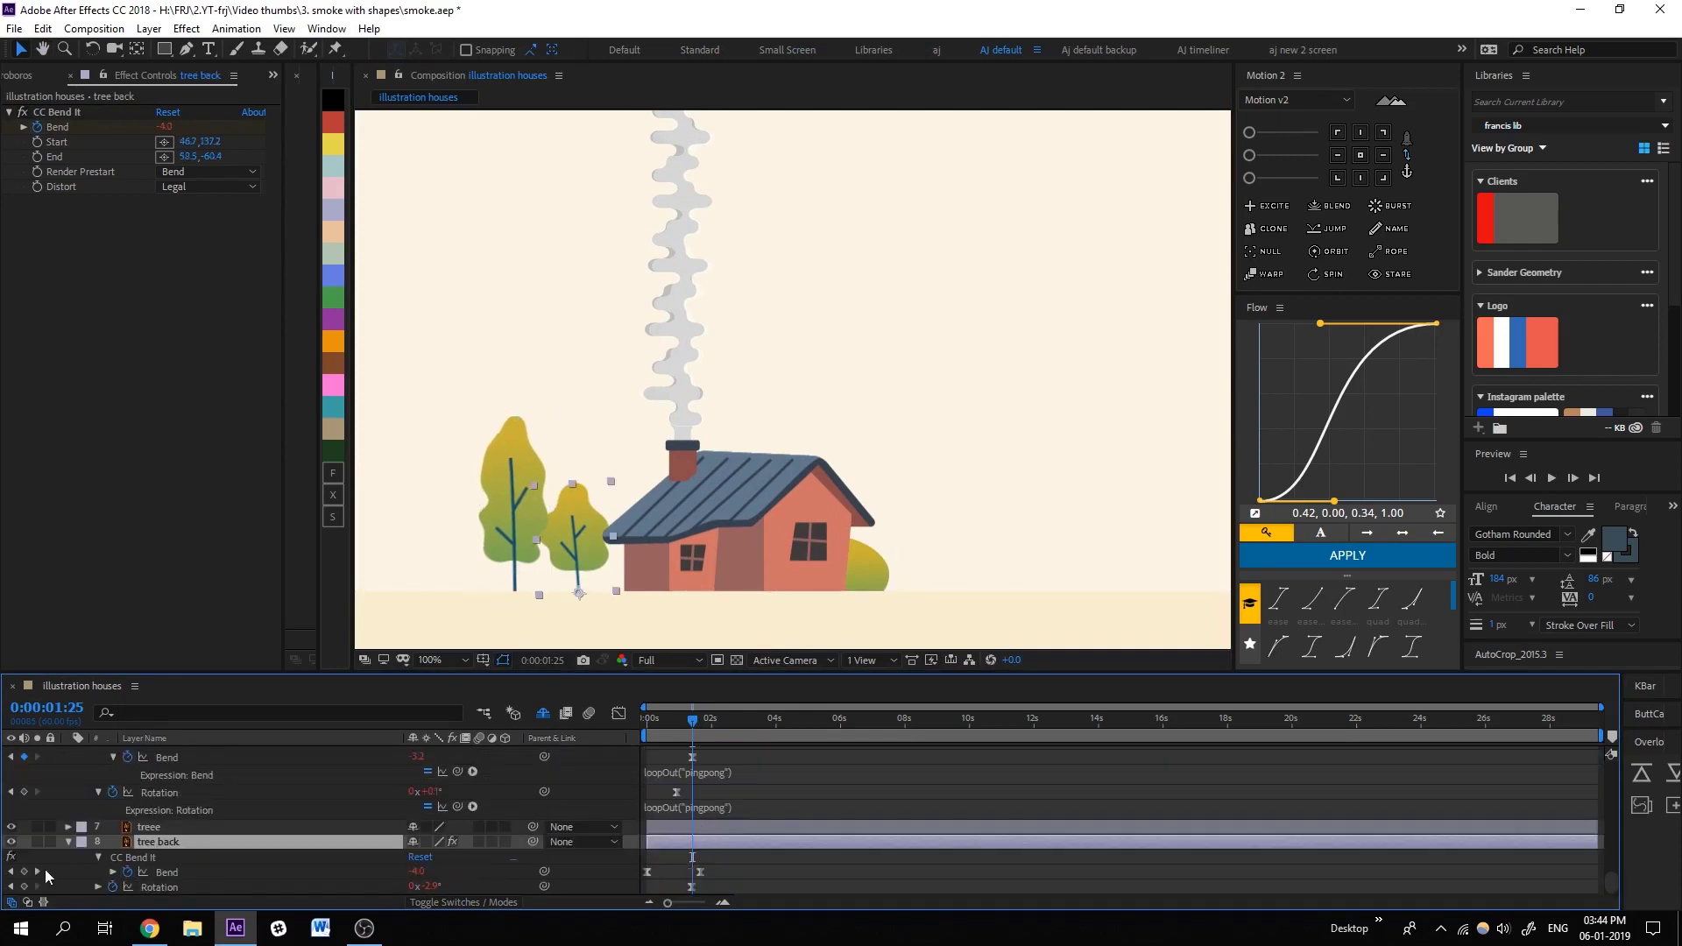
pyautogui.click(37, 871)
pyautogui.moveTo(411, 873); pyautogui.dragTo(454, 893)
pyautogui.click(10, 887)
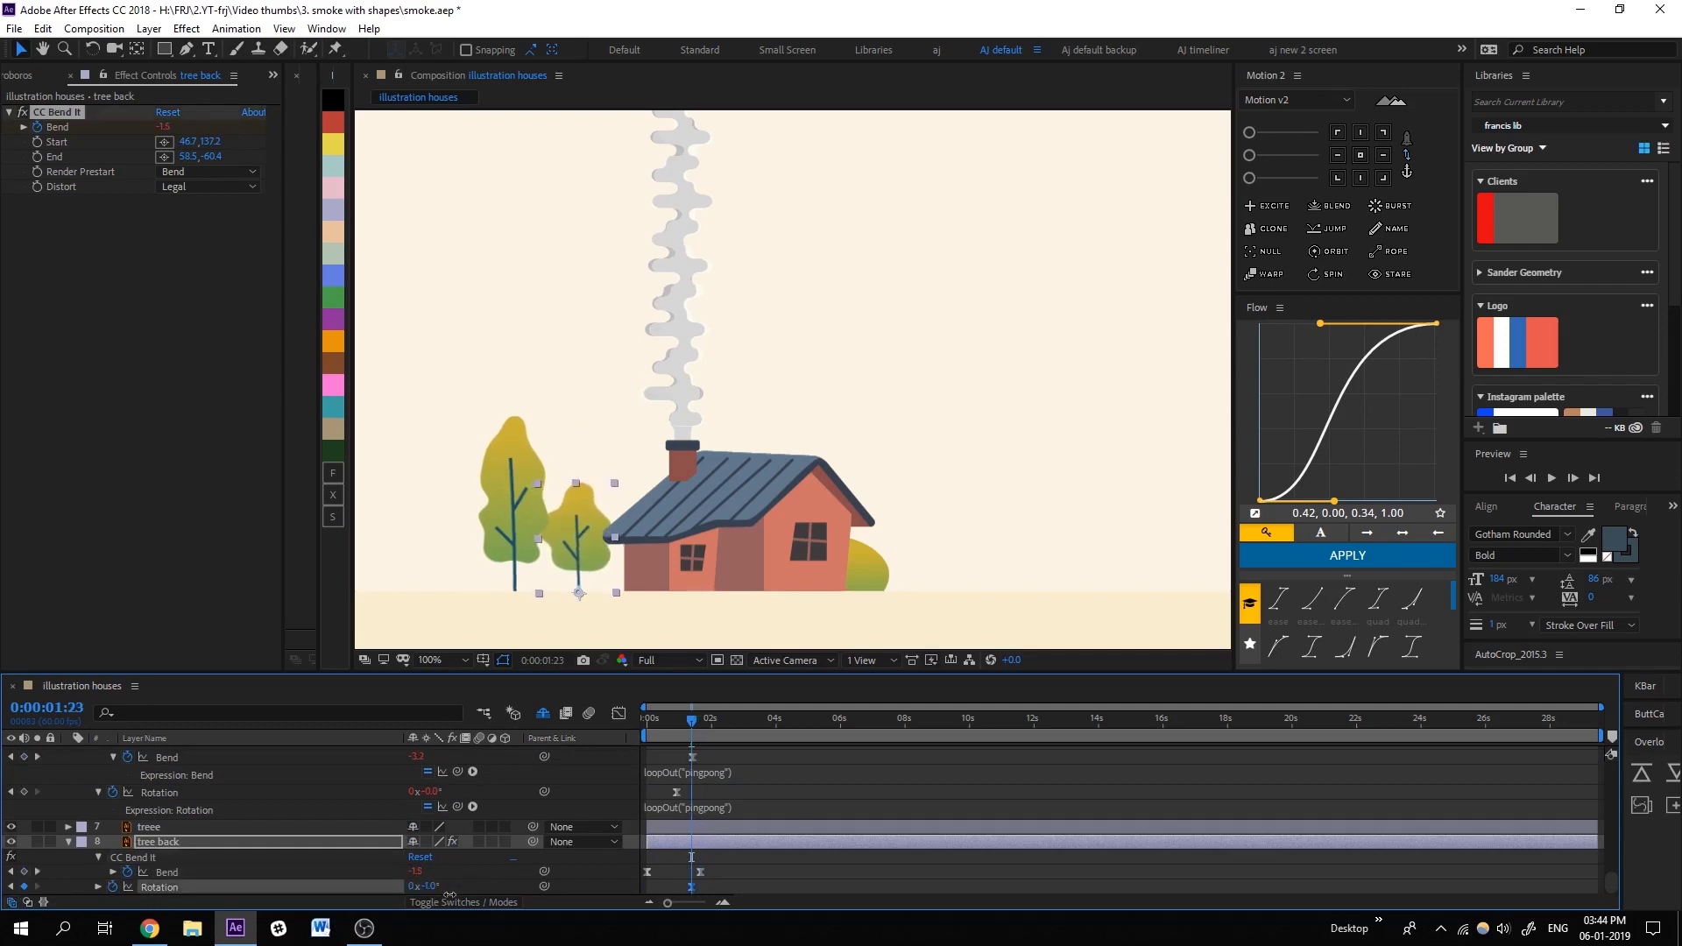
pyautogui.press('space')
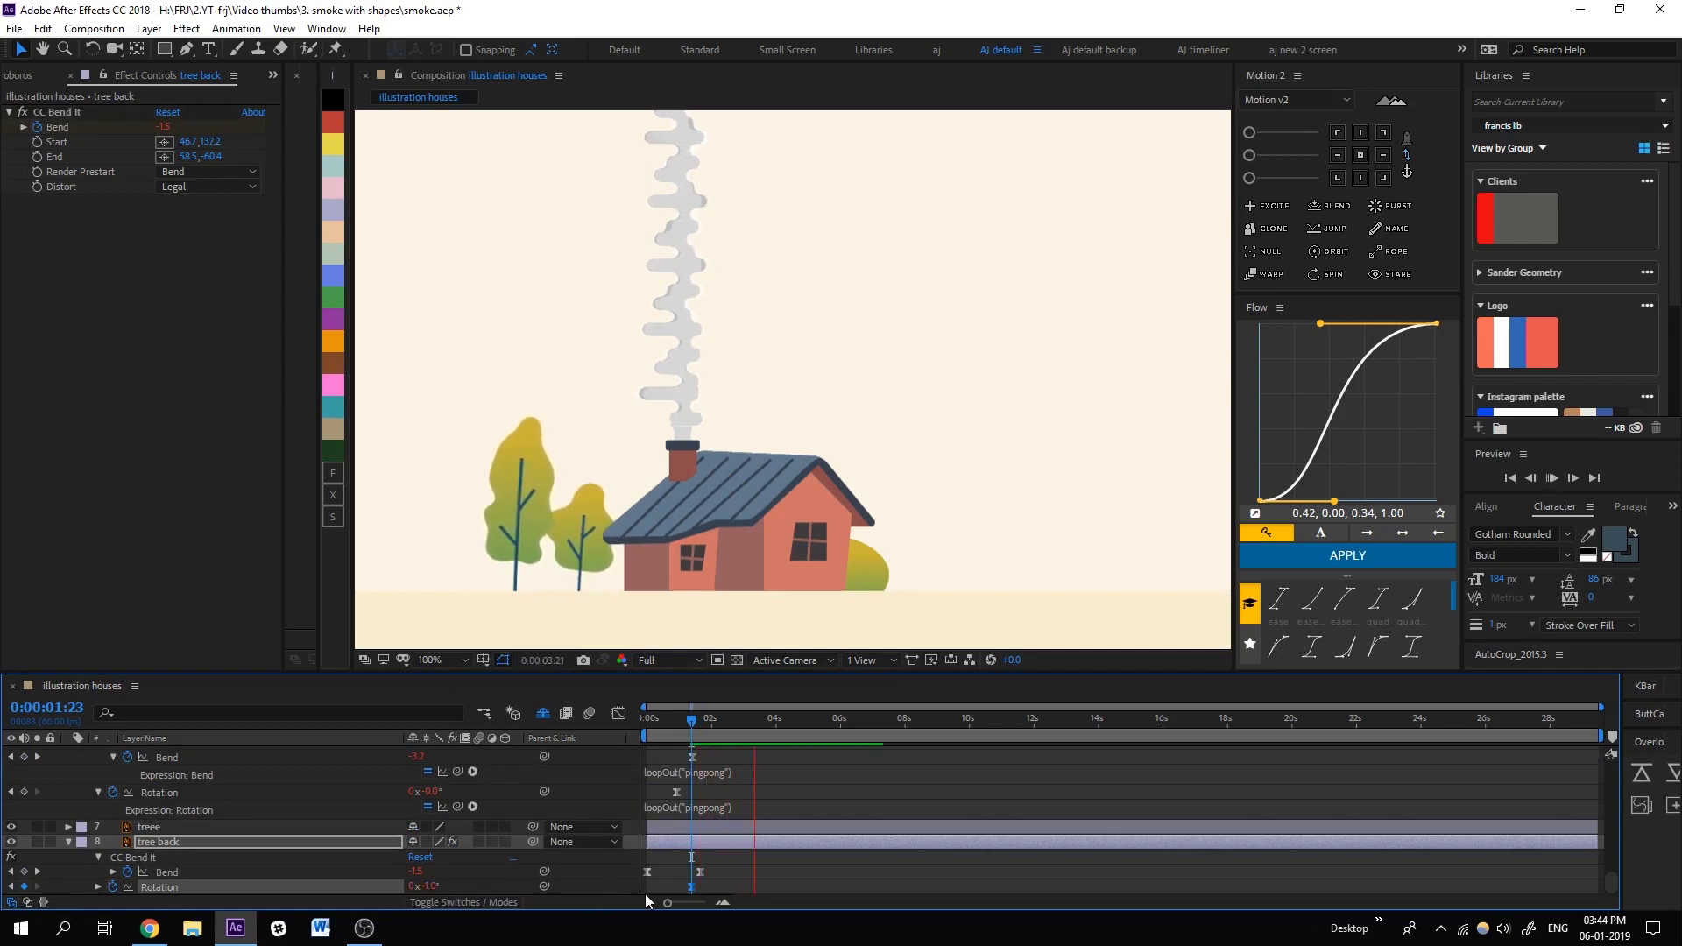
pyautogui.press('space')
pyautogui.scroll(3, 754, 827)
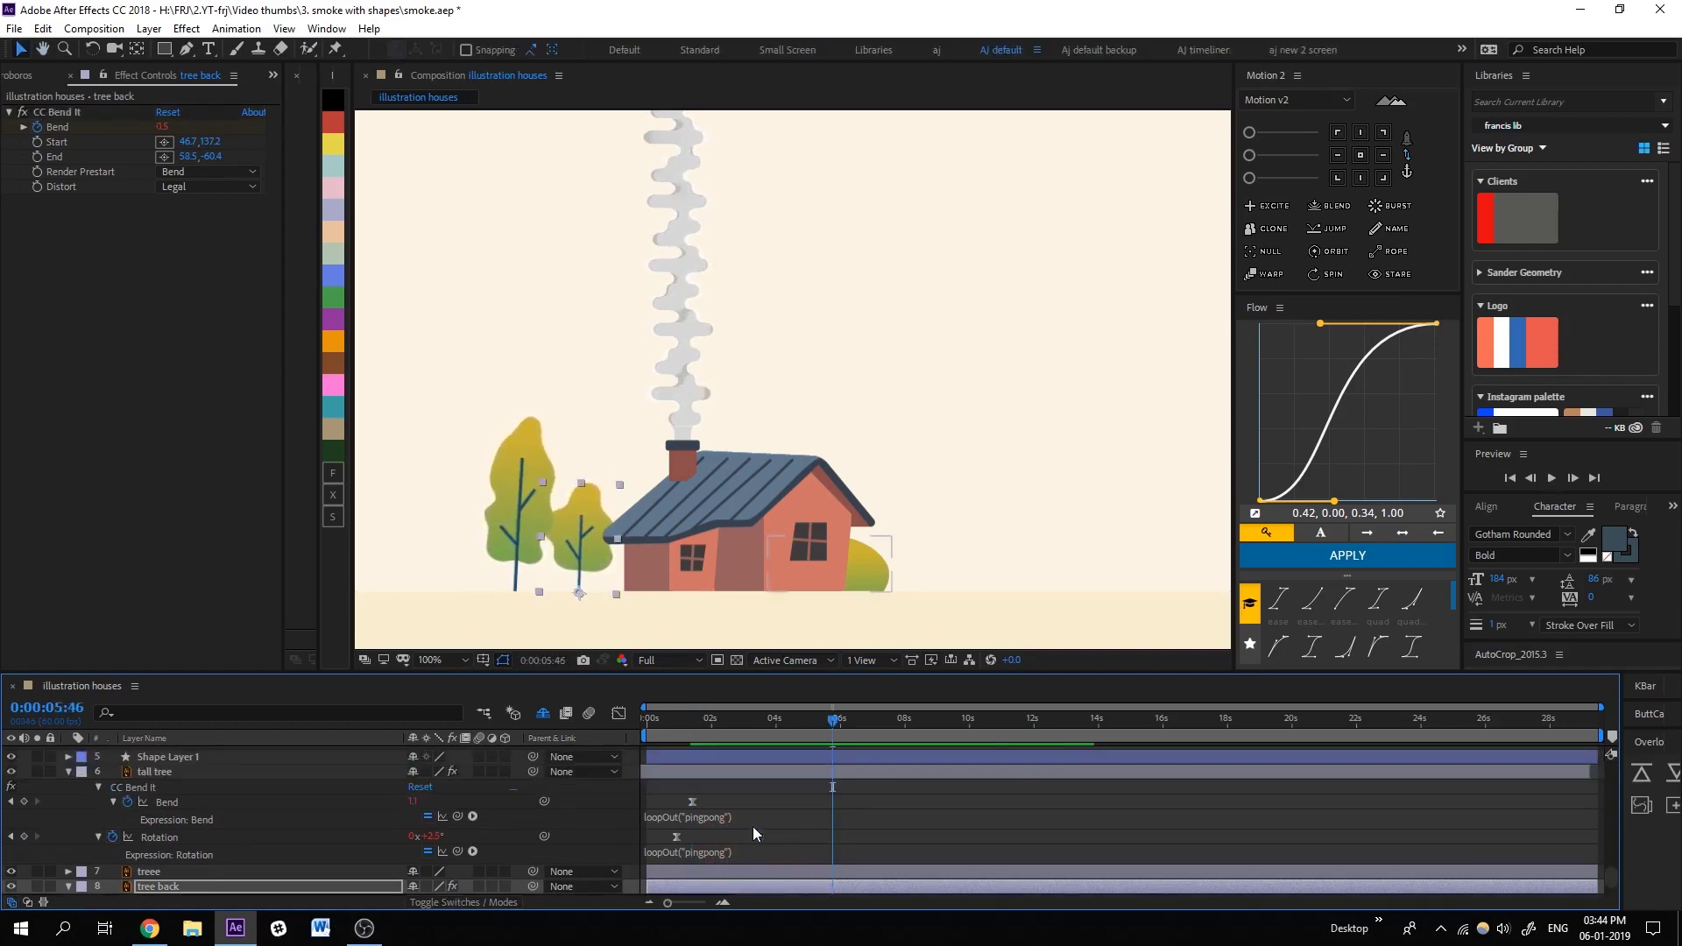
# Deselect the tree back layer and preview the full scene from frame zero to review smoke and tree sway.
pyautogui.click(744, 791)
pyautogui.scroll(3, 713, 737)
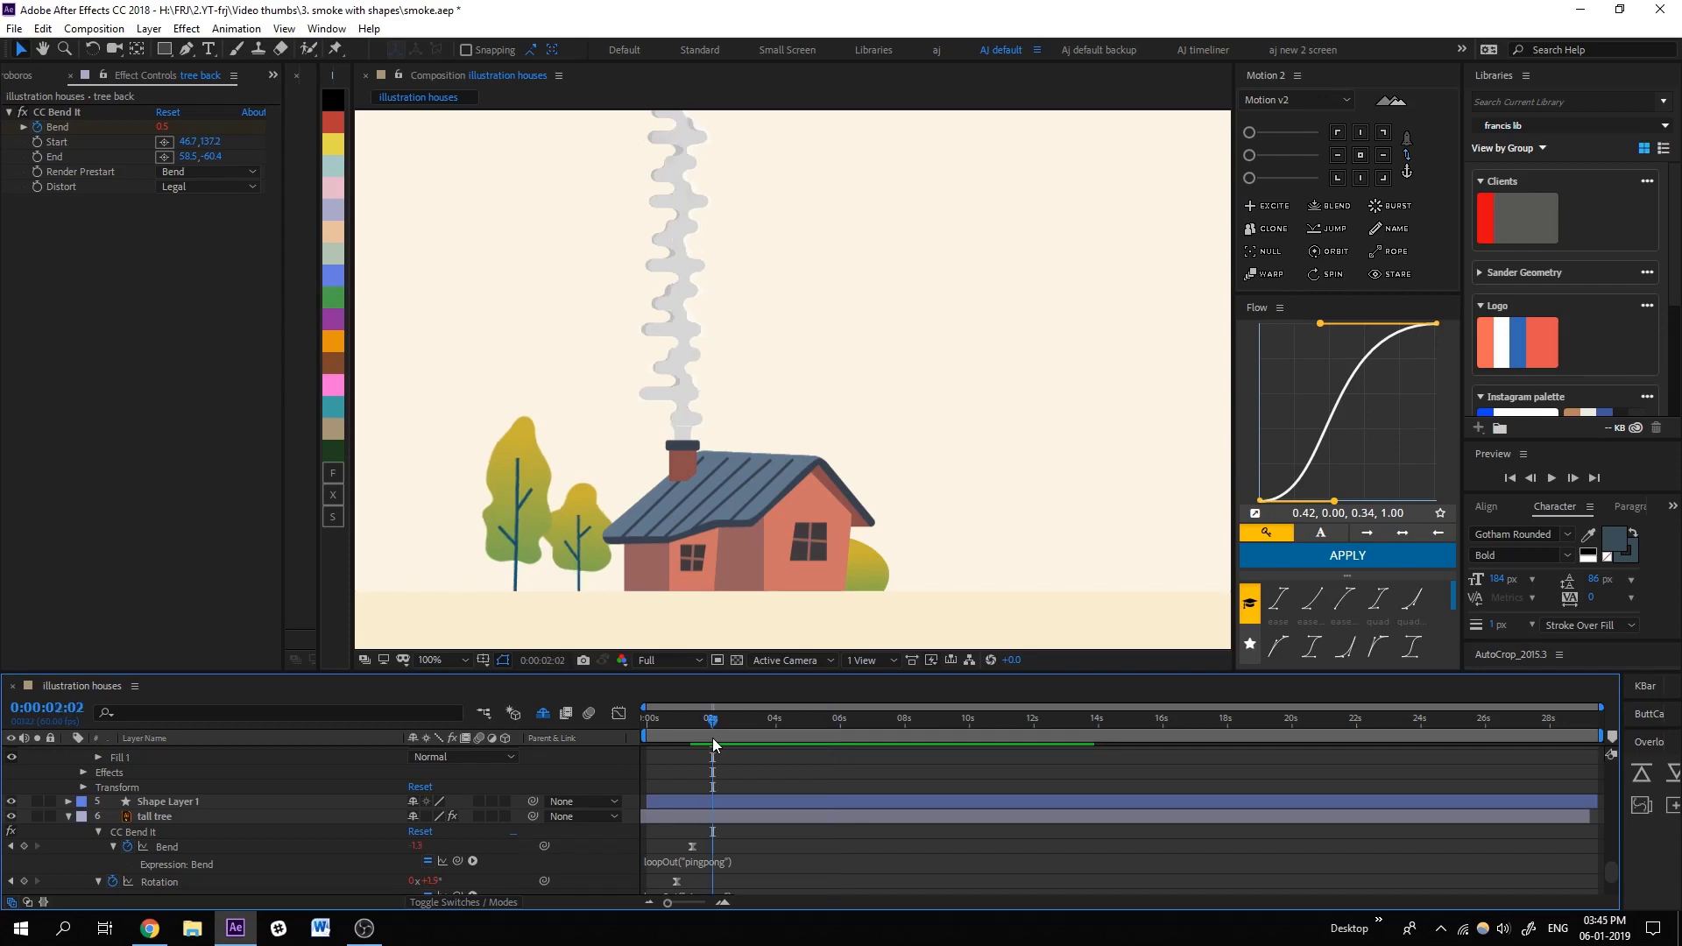
pyautogui.click(645, 733)
pyautogui.press('space')
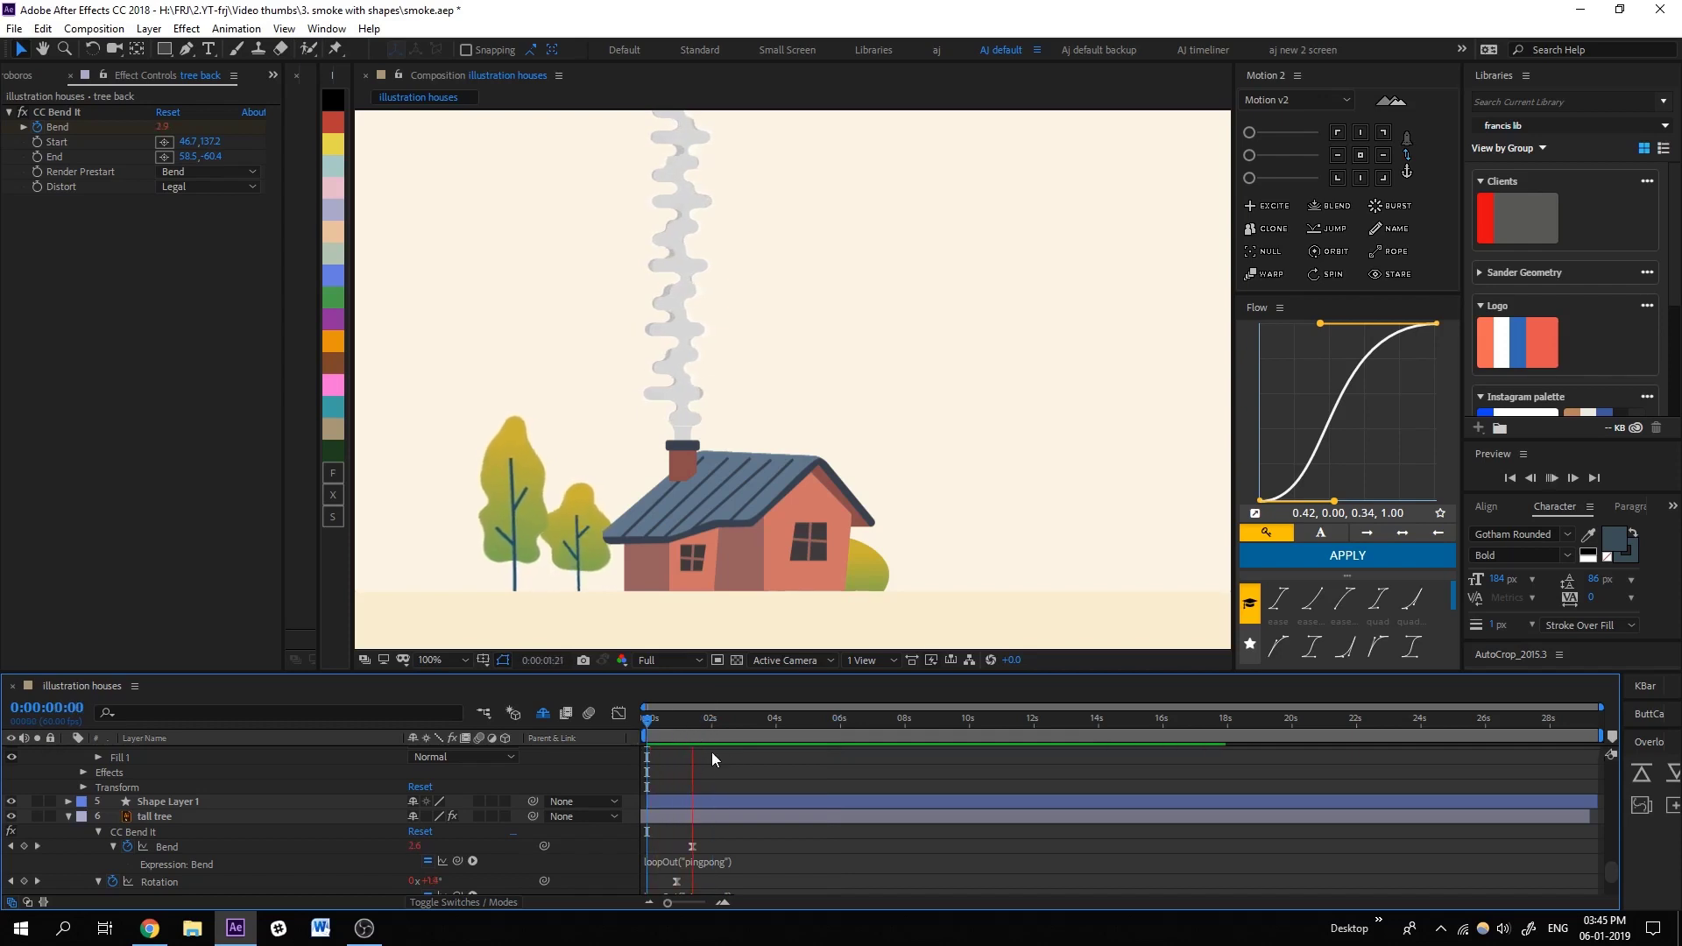